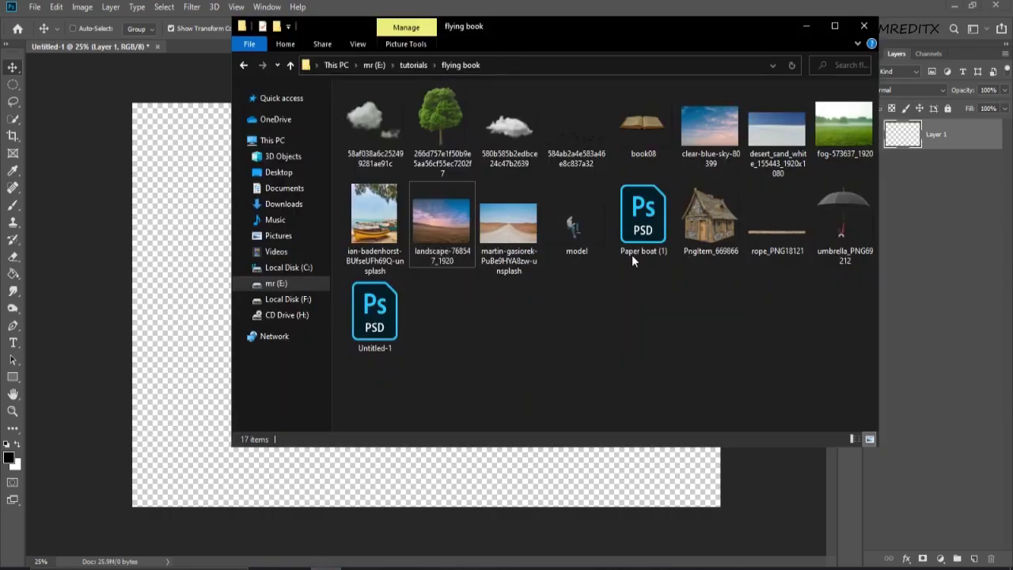
Step: Place desert_sand_white on the canvas, shifted down to the bottom edge
drag(777, 128, 200, 342)
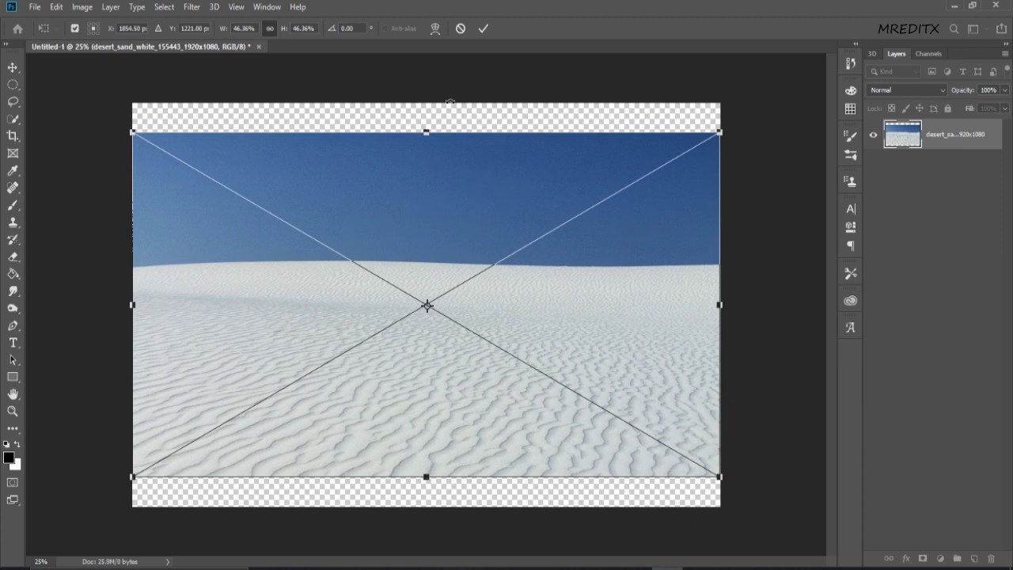
drag(554, 313, 555, 342)
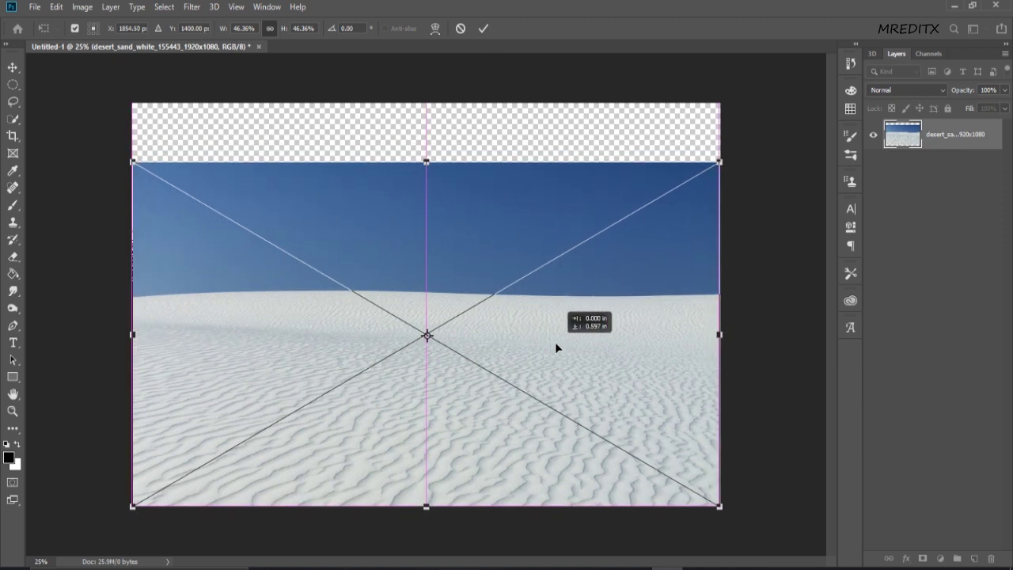
click(484, 29)
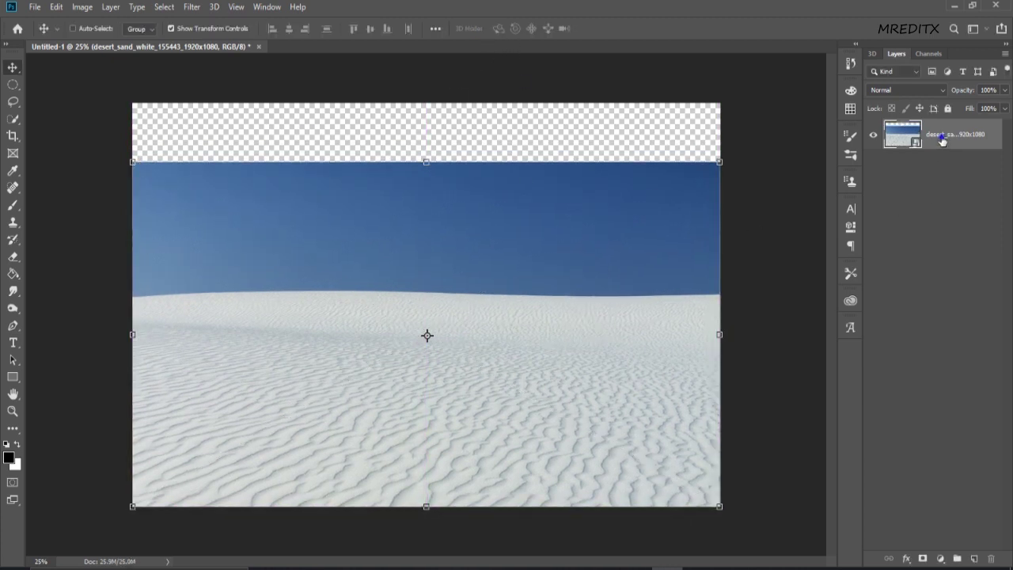
right_click(942, 140)
Step: Rasterize the sand layer and erase the upper sky with a soft round eraser
click(807, 242)
click(13, 256)
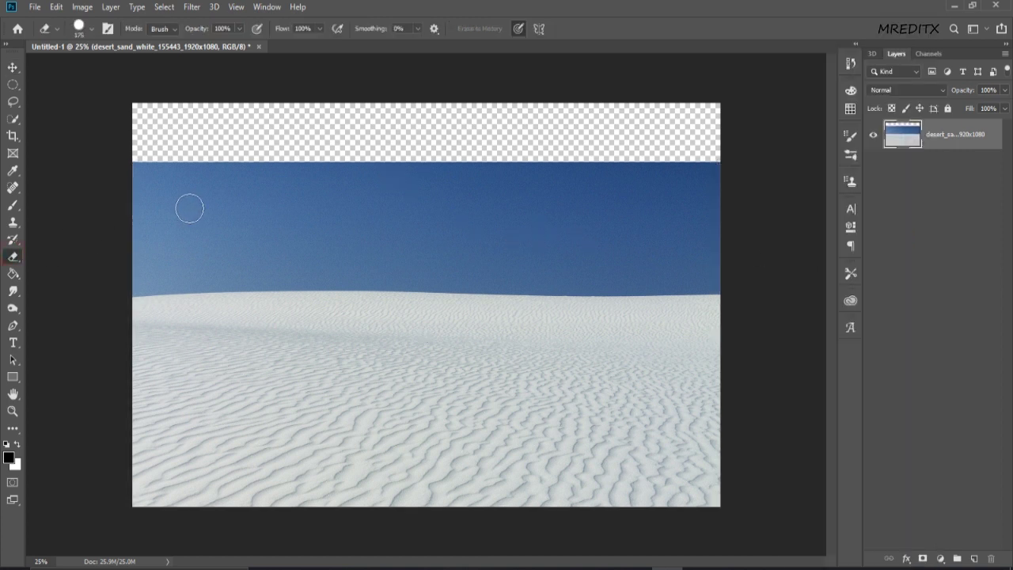
right_click(189, 209)
click(261, 325)
click(302, 153)
drag(134, 168, 384, 165)
mouse_move(532, 156)
mouse_down()
mouse_move(692, 190)
mouse_move(355, 175)
mouse_move(169, 199)
mouse_move(565, 227)
mouse_move(317, 217)
mouse_move(380, 230)
mouse_up()
key(bracketright)
key(bracketright)
key(bracketright)
key(bracketleft)
key(bracketleft)
key(bracketleft)
mouse_move(729, 278)
mouse_down()
mouse_move(699, 254)
mouse_move(142, 261)
mouse_move(723, 267)
mouse_move(102, 265)
mouse_up()
Step: Erase the remaining blue sky band with a hard round eraser
right_click(368, 260)
double_click(530, 374)
mouse_move(728, 277)
mouse_down()
mouse_move(559, 282)
mouse_move(438, 264)
mouse_up()
right_click(670, 277)
double_click(688, 396)
mouse_move(111, 283)
mouse_down()
mouse_move(409, 274)
mouse_move(502, 285)
mouse_move(502, 276)
mouse_up()
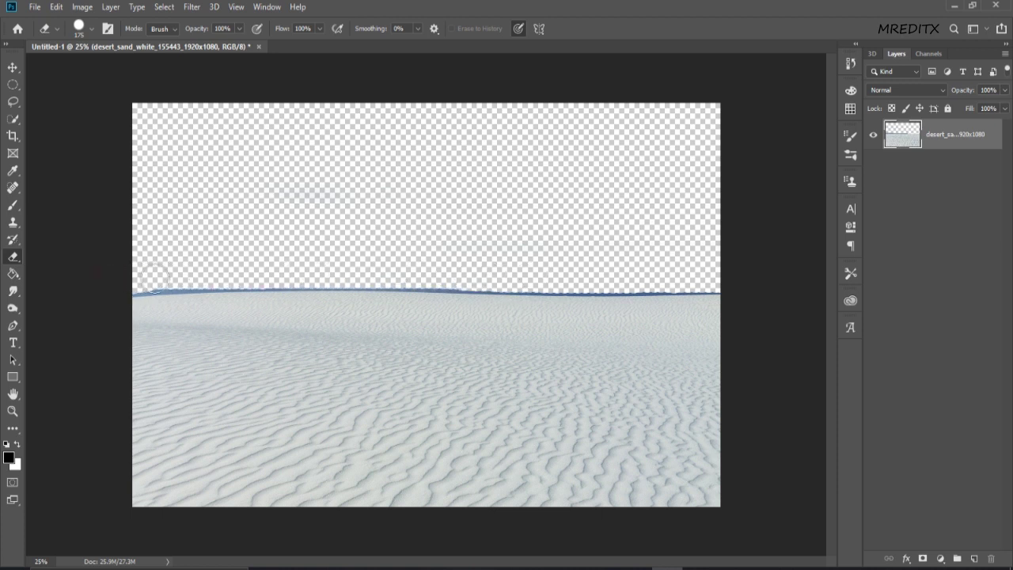
Step: Erase the dark horizon line using the Soft Round Pressure Size brush
right_click(393, 228)
double_click(434, 349)
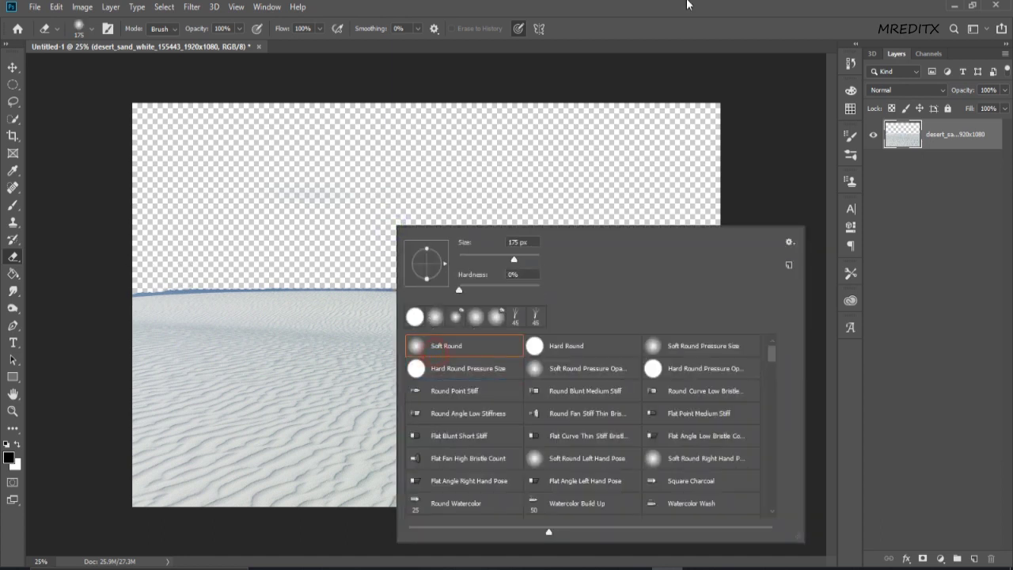
right_click(445, 293)
click(737, 373)
key(Return)
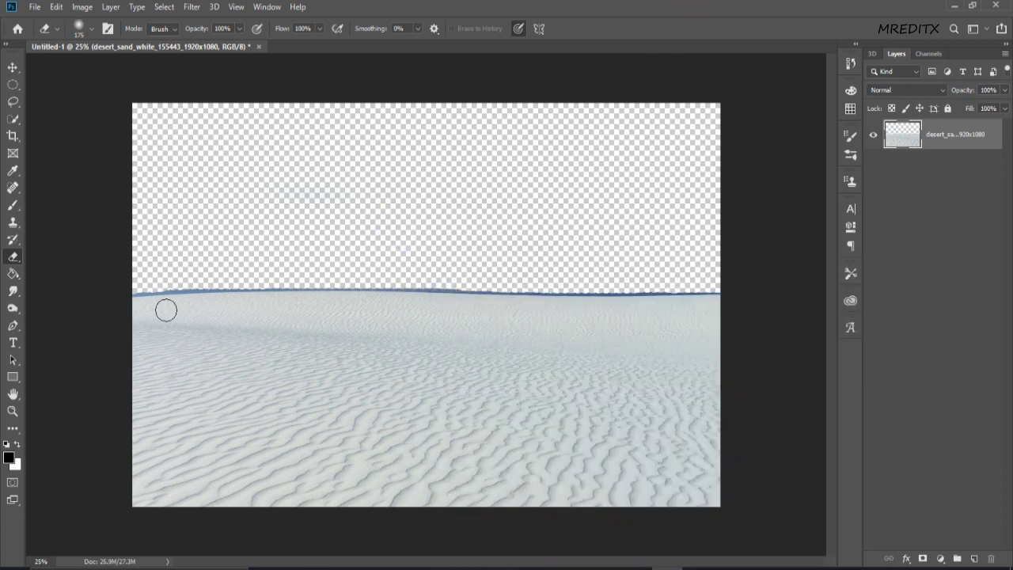
drag(135, 289, 162, 291)
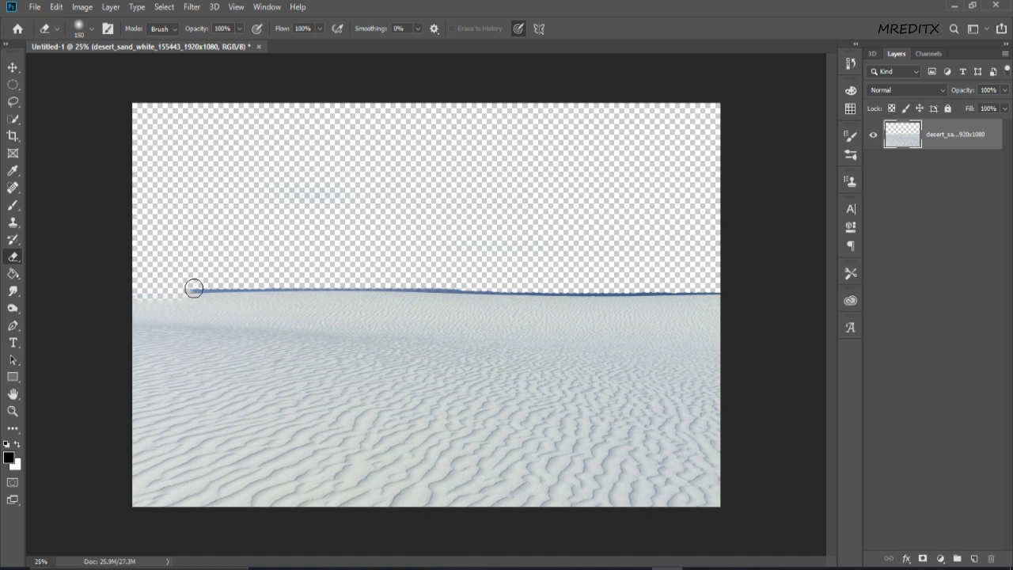
drag(372, 283, 733, 292)
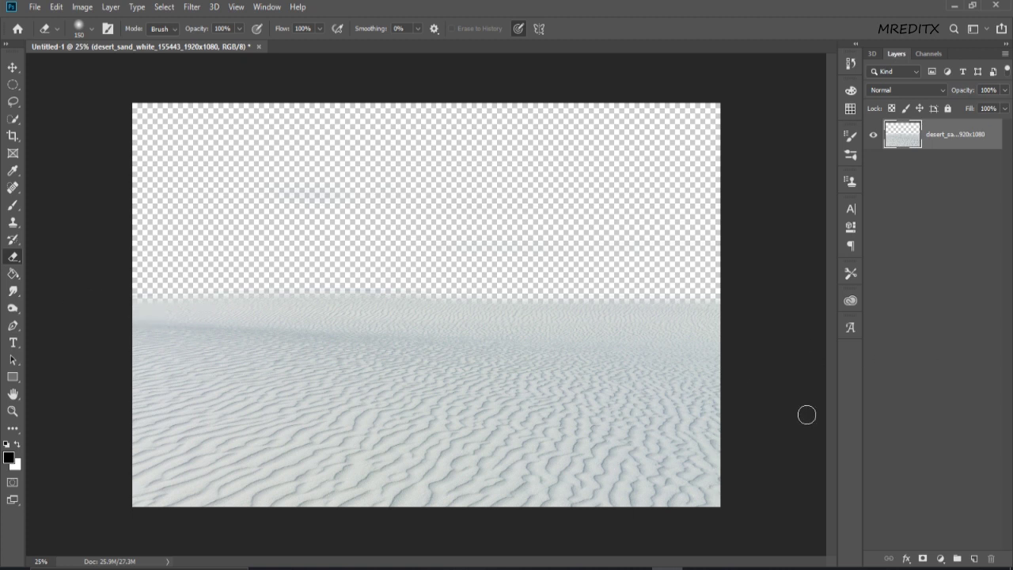
Step: Squash the sand layer lower with Free Transform and add an empty layer beneath it
key(ctrl+t)
drag(426, 161, 424, 208)
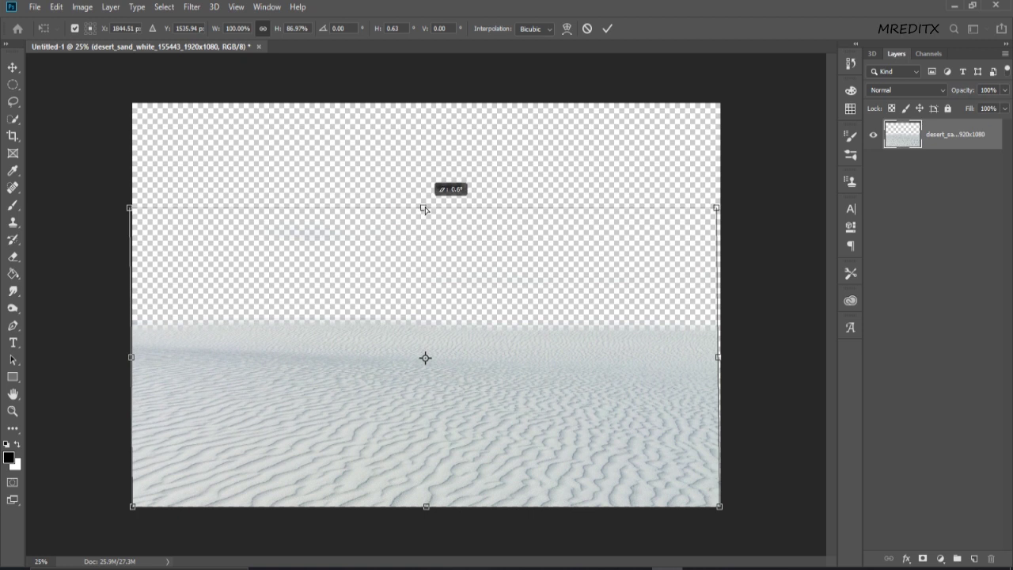
click(607, 29)
key(e)
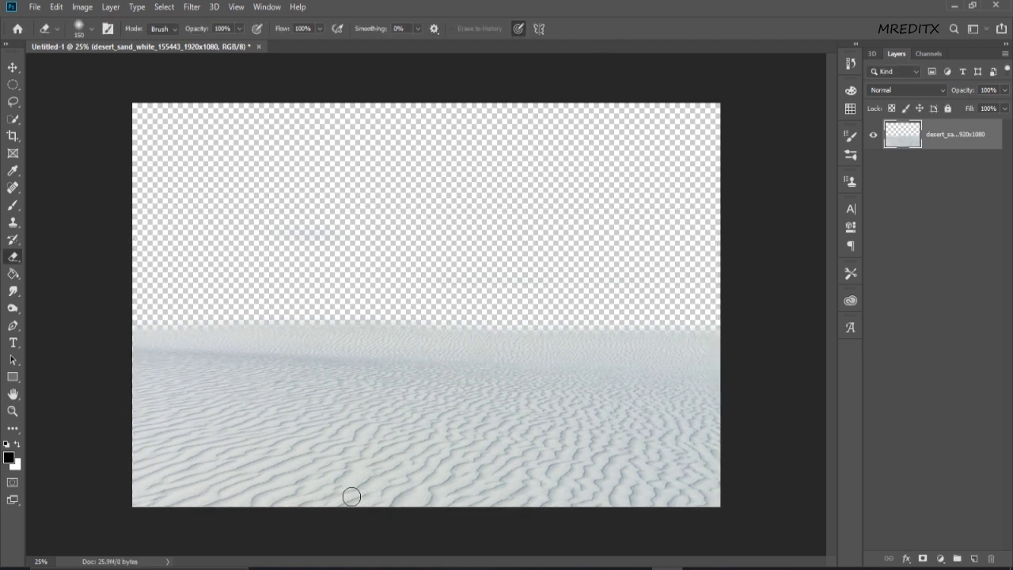
key(ctrl+t)
drag(722, 508, 727, 509)
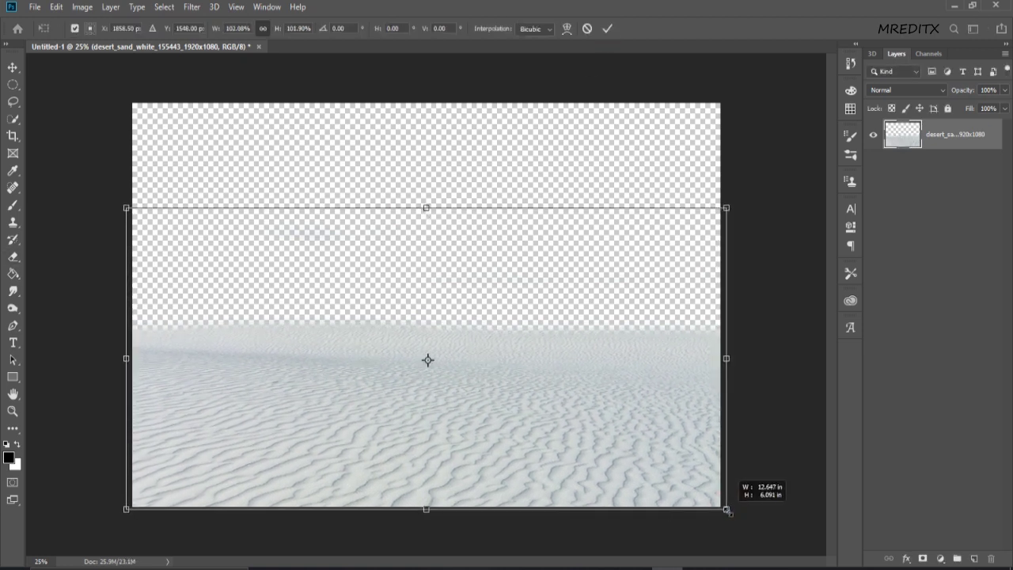
click(607, 29)
key(e)
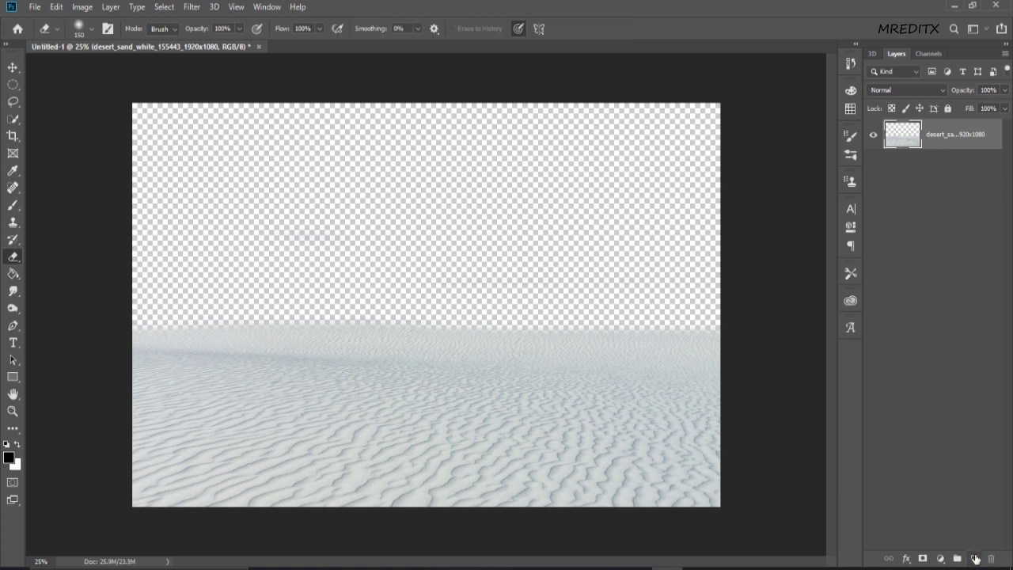
click(976, 559)
drag(952, 133, 965, 173)
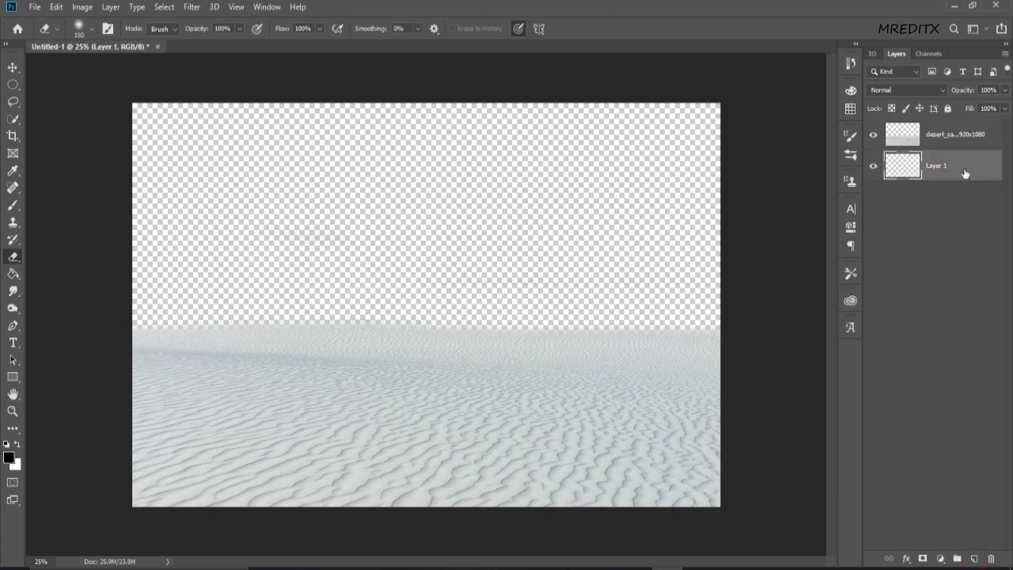
Step: Try a Black, White gradient fill layer with a 000000 stop, then cancel it
click(941, 558)
click(866, 271)
click(784, 255)
click(716, 212)
double_click(924, 415)
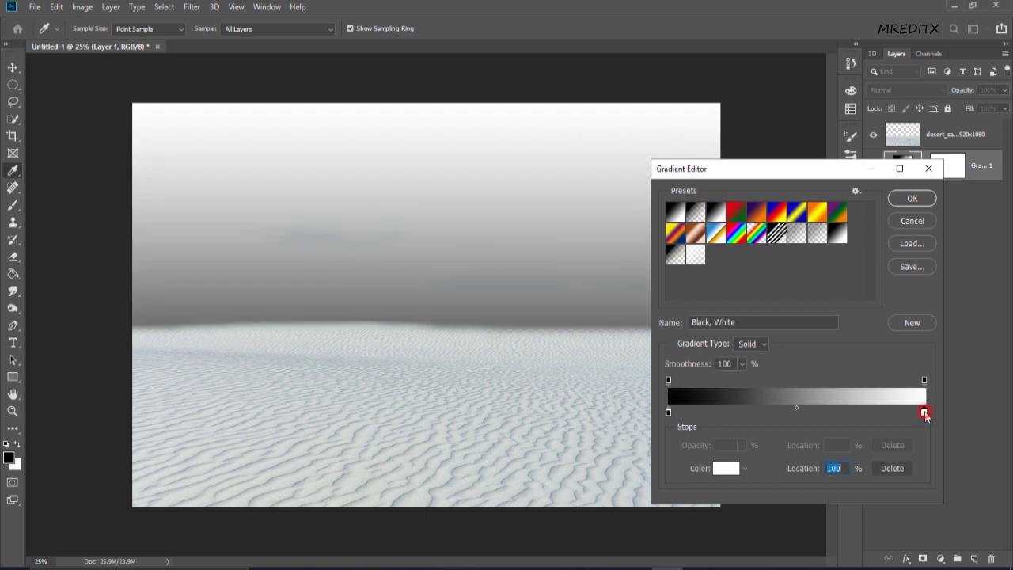
text(000000)
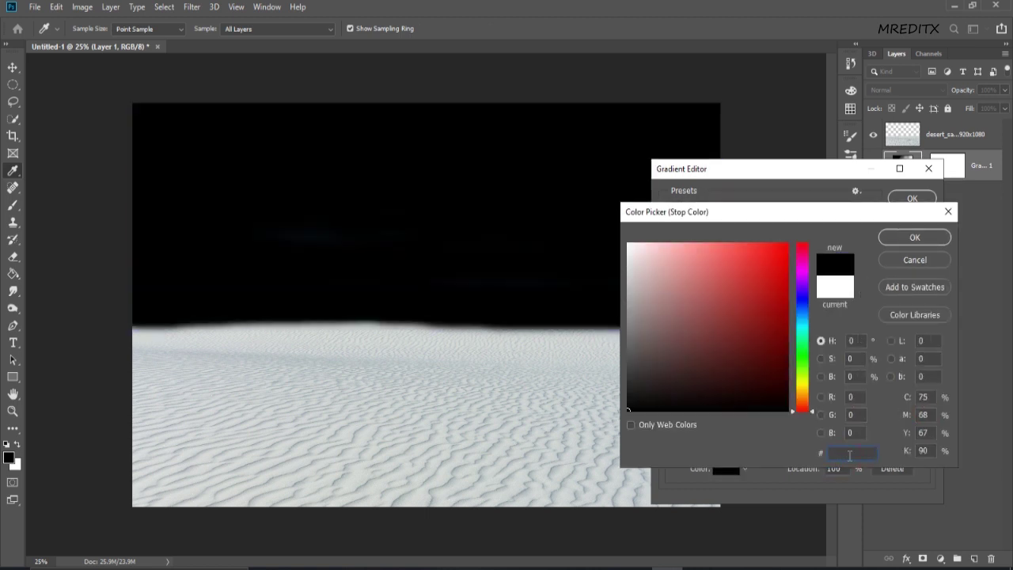
click(914, 260)
click(917, 229)
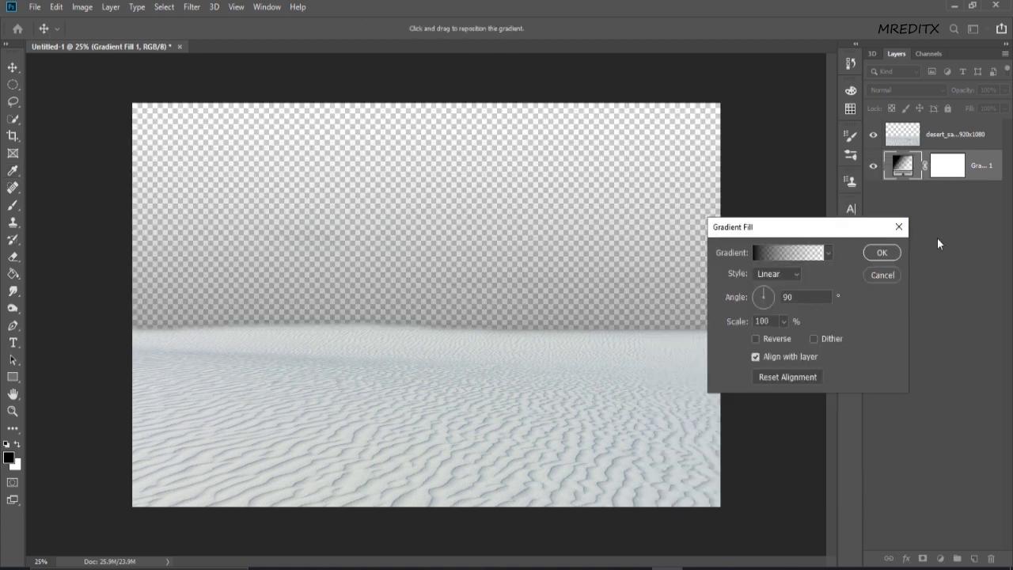
click(883, 275)
Step: Add a Black, White gradient fill layer with its end stop set to #2a2343
click(940, 562)
click(935, 340)
click(780, 251)
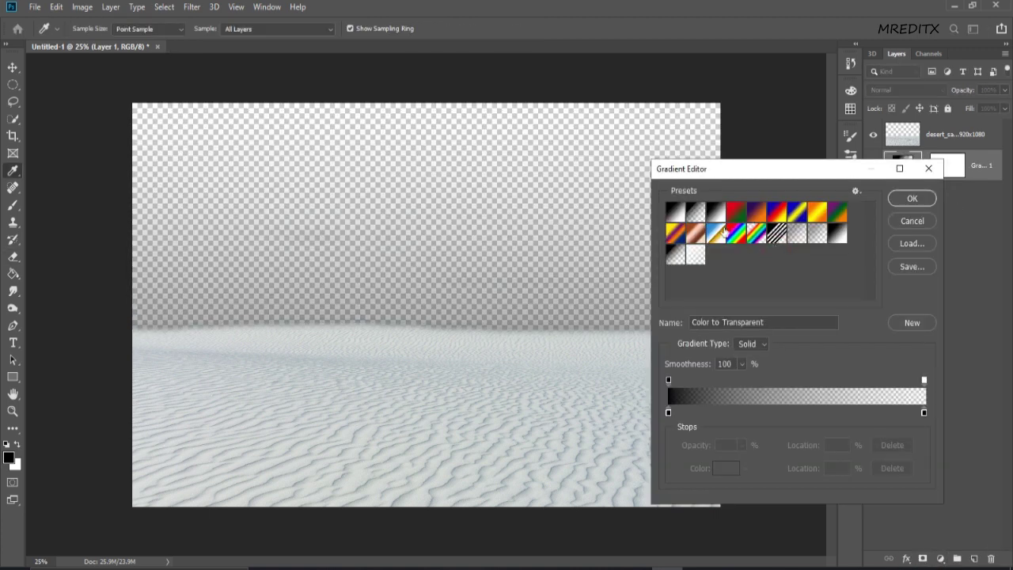
click(716, 212)
double_click(924, 413)
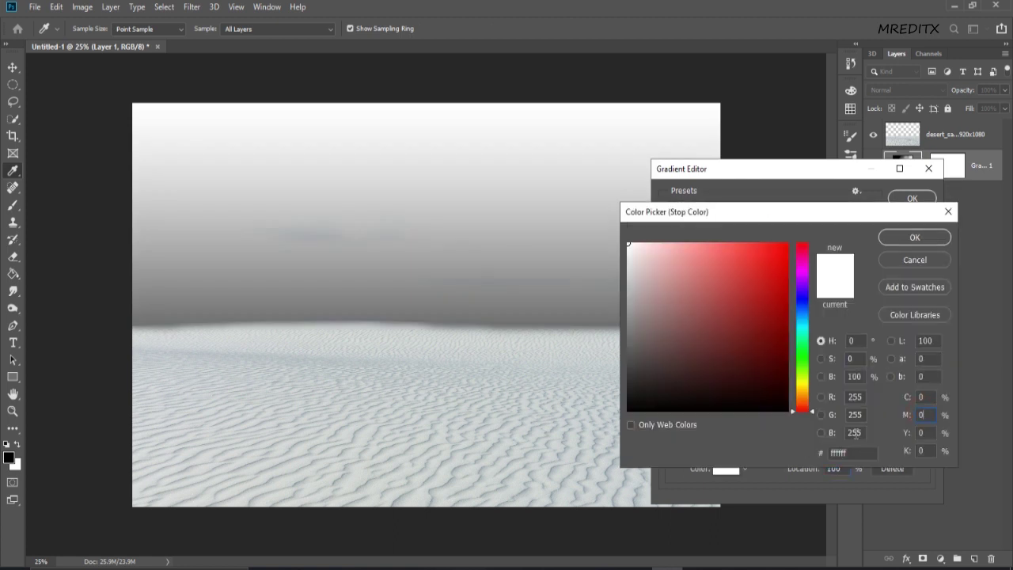
text(2a2343)
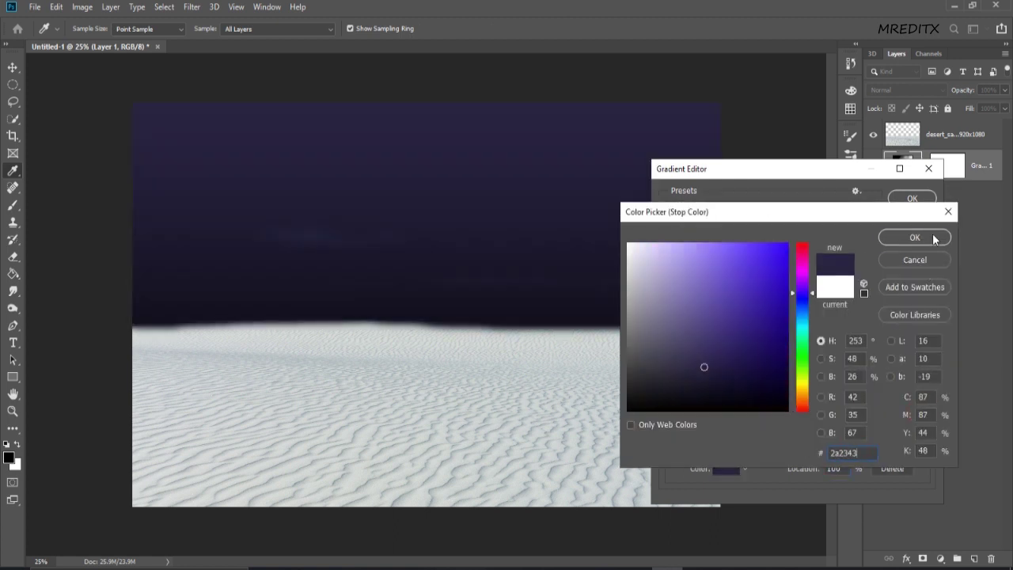
click(863, 452)
click(932, 238)
click(912, 198)
Step: Make the gradient Radial and reversed, raise its scale to 443%, and confirm
click(779, 274)
click(755, 338)
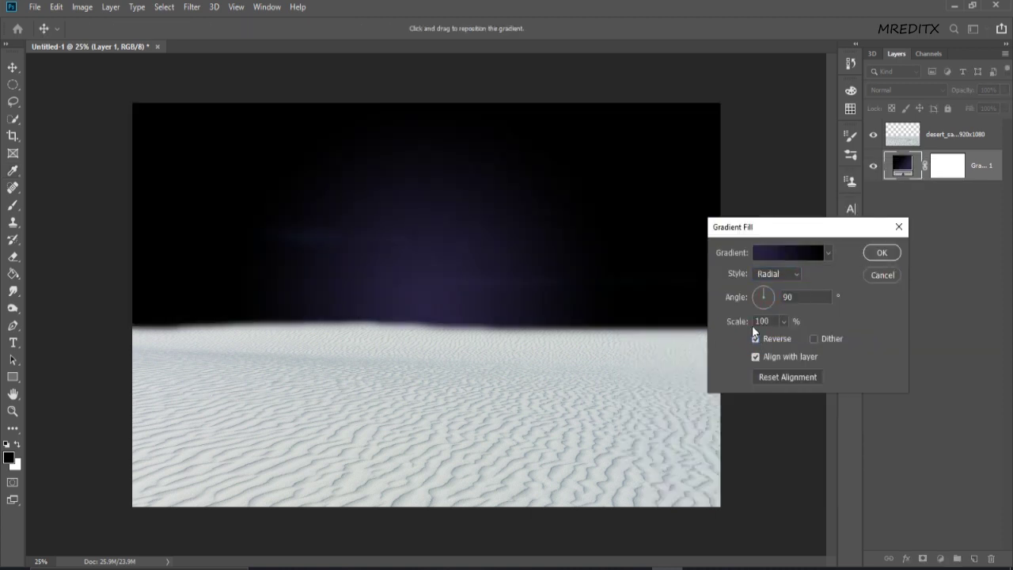
drag(742, 324, 954, 315)
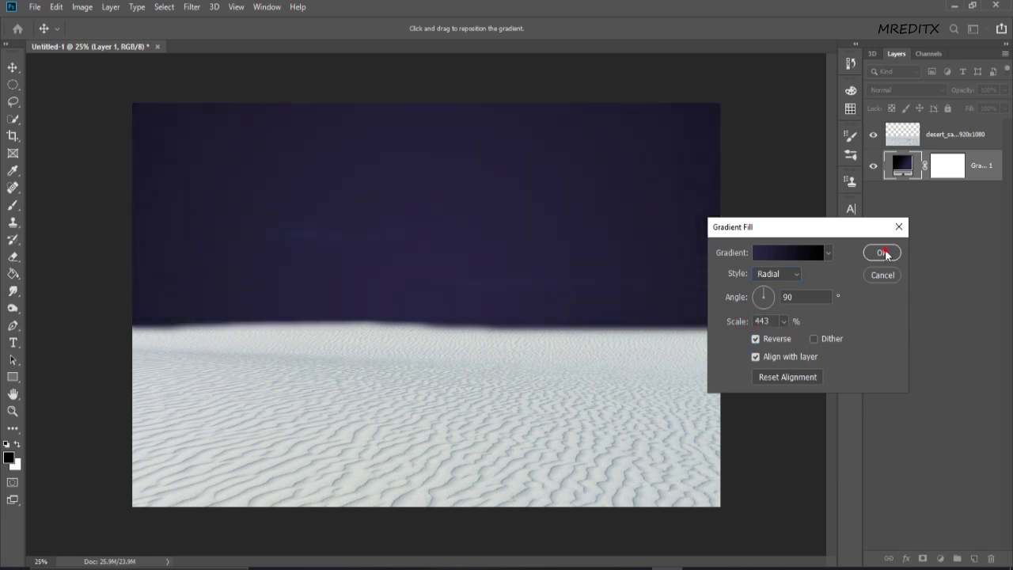
click(883, 253)
Step: Erase the sand's top edge with a Hard Round eraser, then select book08 in the folder
click(944, 134)
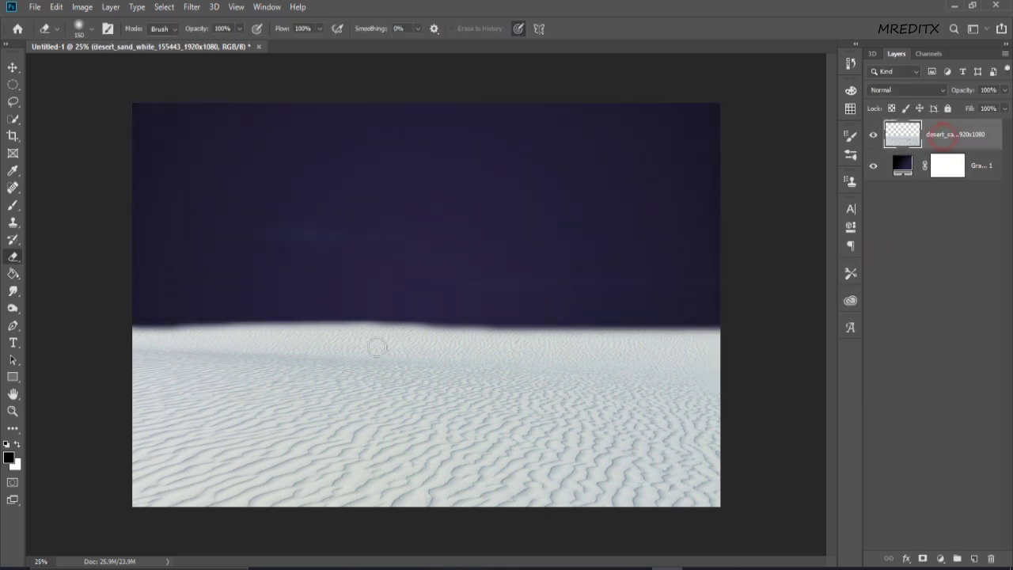
right_click(245, 254)
click(410, 369)
key(Return)
mouse_move(192, 316)
mouse_down()
mouse_move(681, 319)
mouse_move(649, 314)
mouse_up()
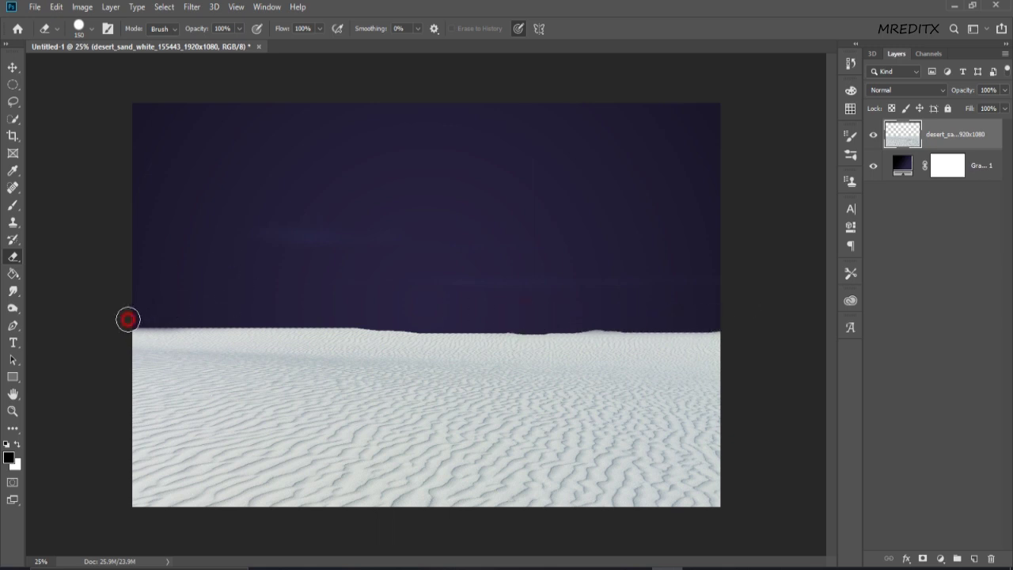
drag(224, 318, 299, 320)
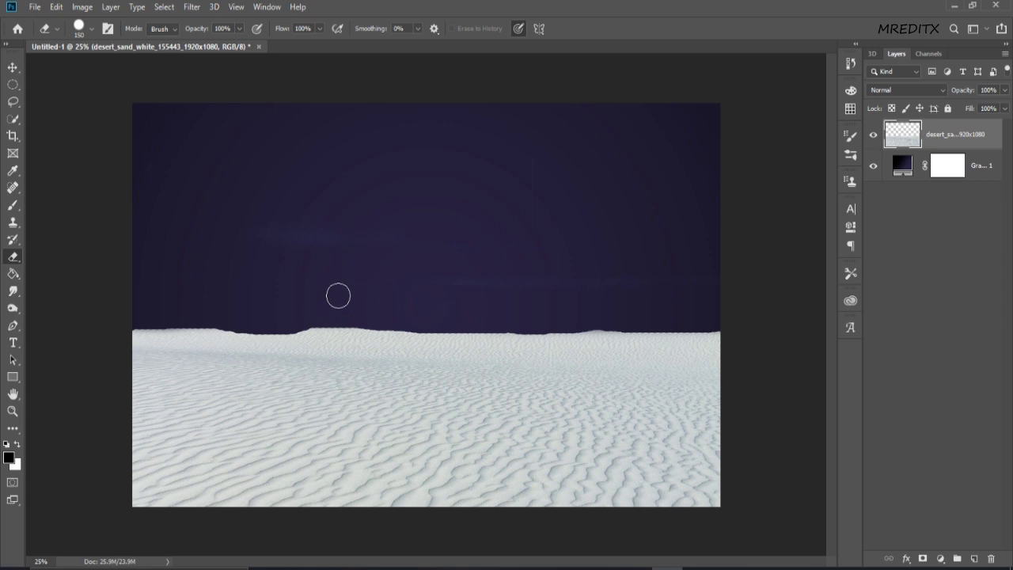
mouse_move(228, 321)
mouse_down()
mouse_move(198, 317)
mouse_move(93, 344)
mouse_move(208, 328)
mouse_move(438, 322)
mouse_up()
drag(527, 323, 787, 308)
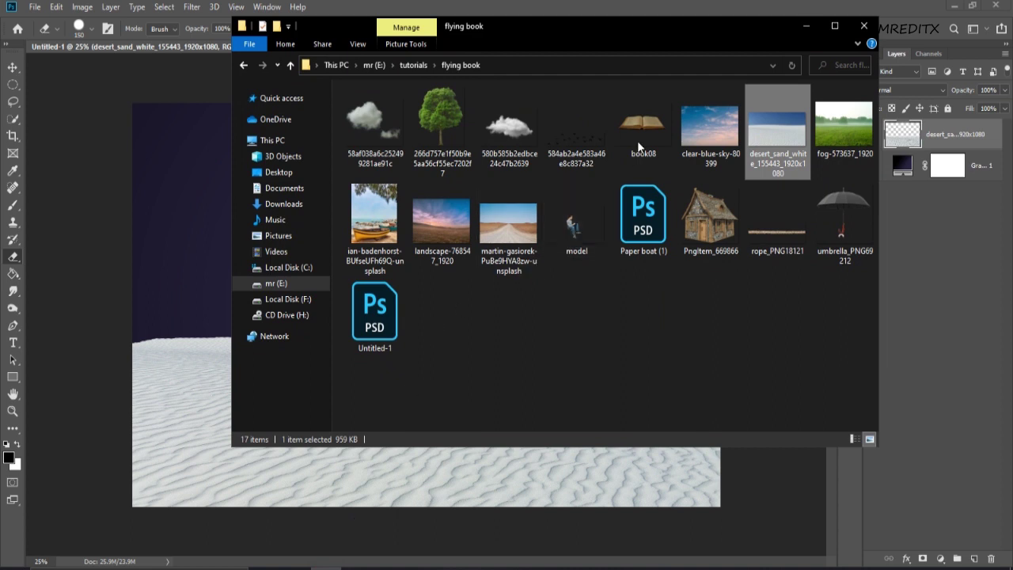
click(644, 143)
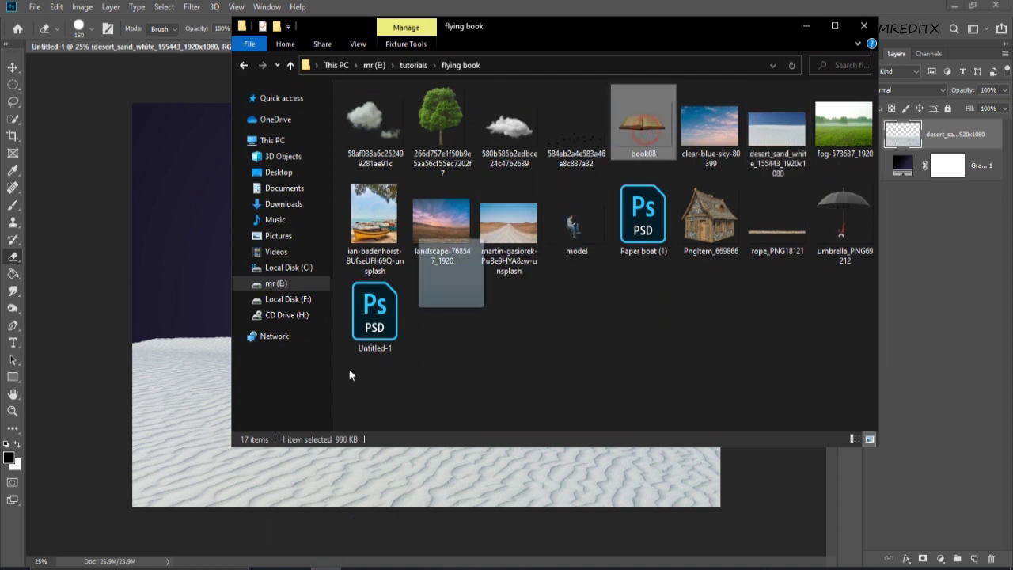
Step: Place book08 on the sand, squash it slightly, and rasterize its layer
drag(348, 368, 324, 464)
mouse_move(535, 413)
mouse_down()
mouse_move(538, 447)
mouse_move(564, 437)
mouse_up()
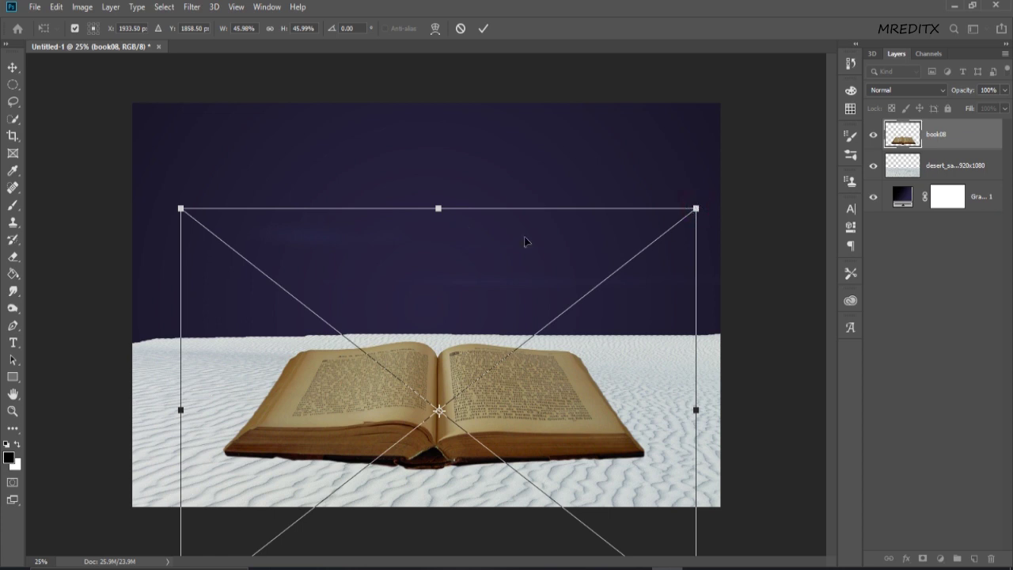
drag(440, 210, 439, 230)
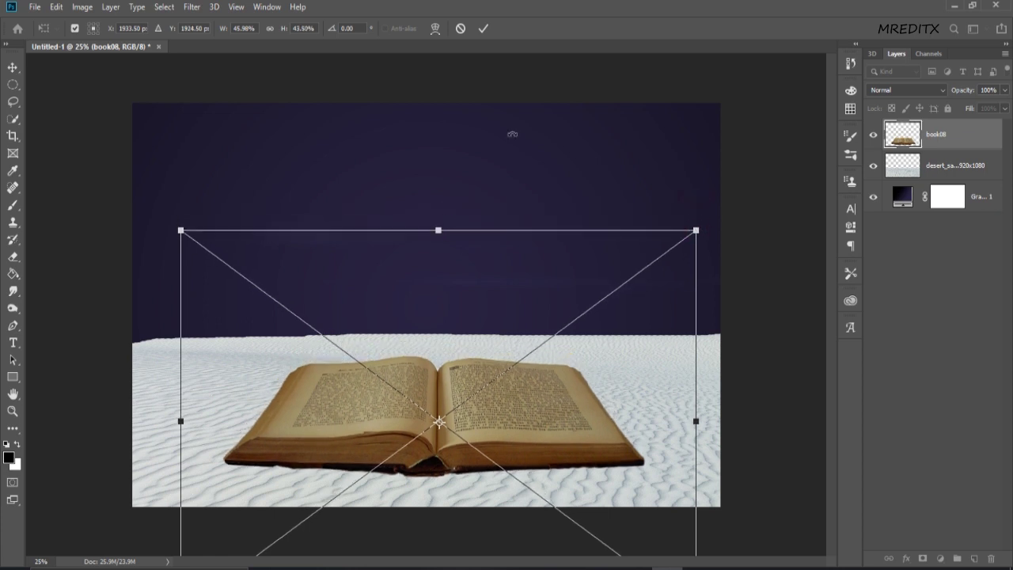
click(483, 30)
key(e)
click(483, 391)
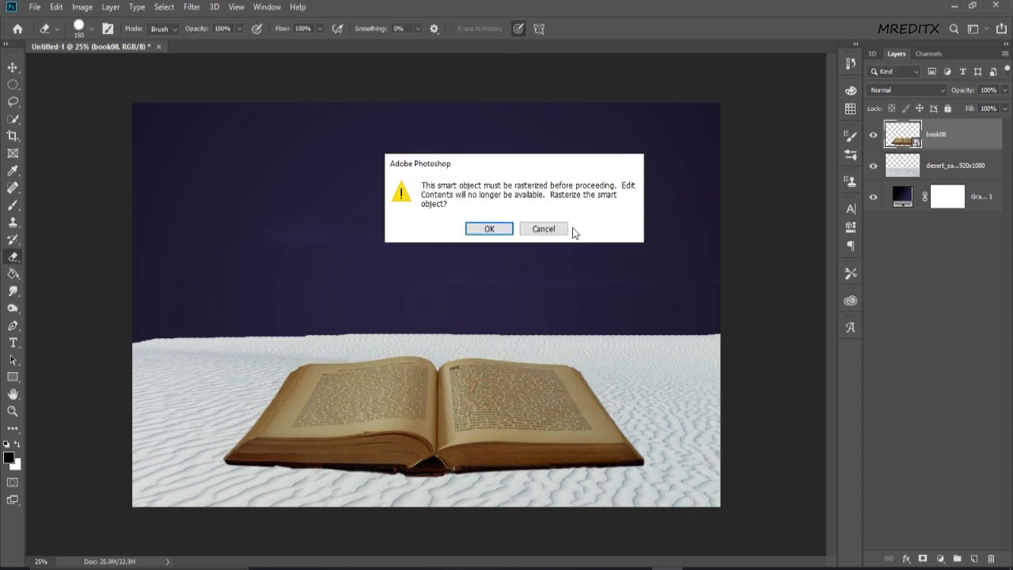
click(478, 229)
Step: Nudge the book into its final position on the sand with Free Transform
key(ctrl+t)
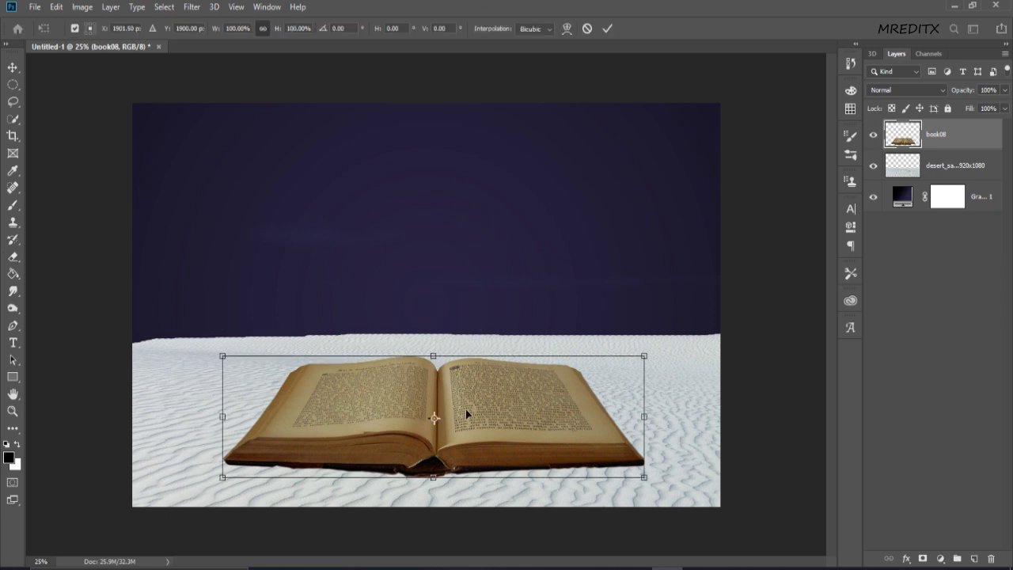
mouse_move(464, 414)
mouse_down()
mouse_move(507, 382)
mouse_move(527, 402)
mouse_up()
click(606, 29)
key(ctrl+t)
click(607, 29)
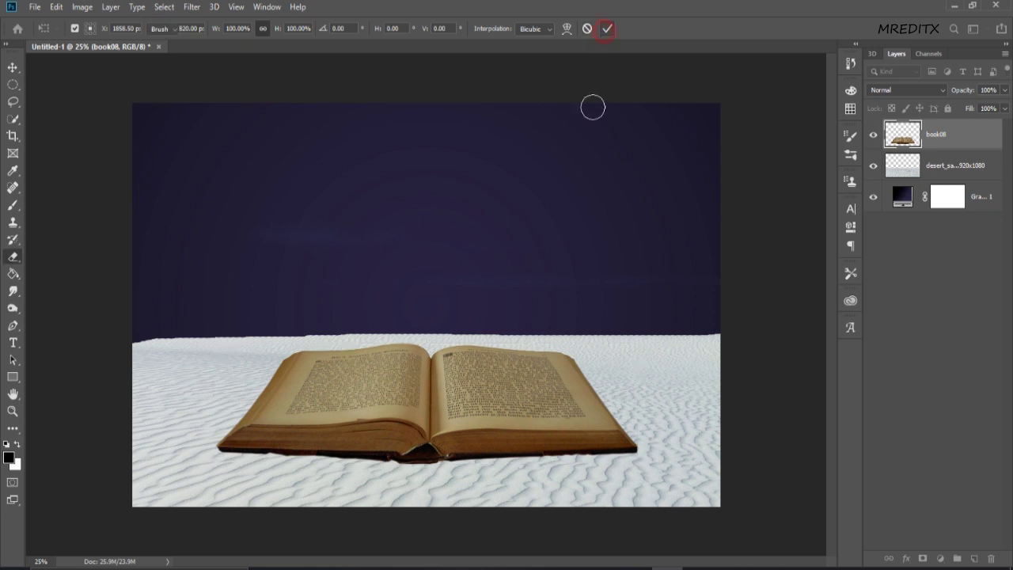
key(e)
scroll(513, 250, down, 1)
scroll(437, 254, down, 1)
scroll(474, 295, up, 2)
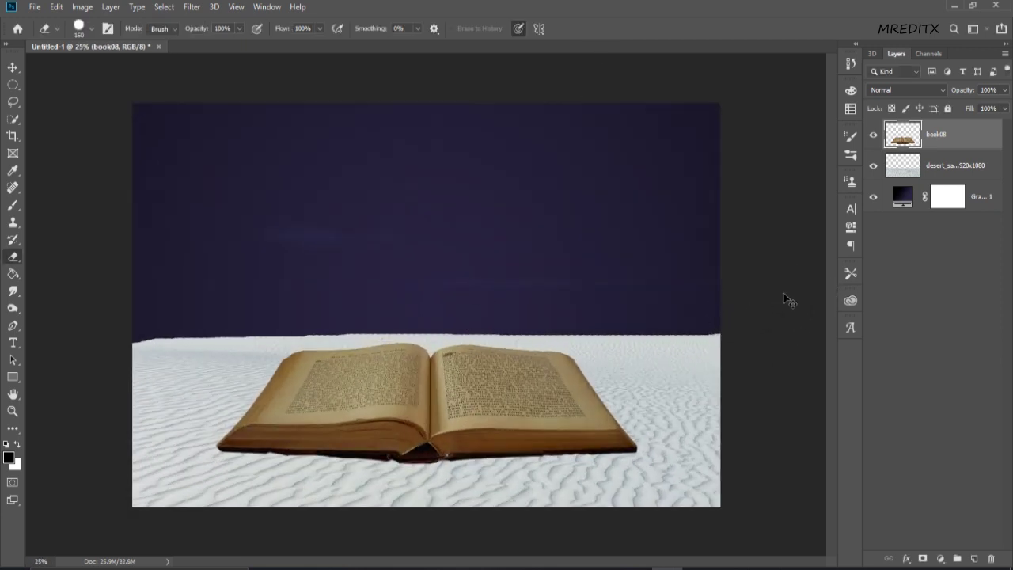
scroll(784, 293, up, 1)
scroll(823, 317, down, 2)
scroll(816, 341, down, 1)
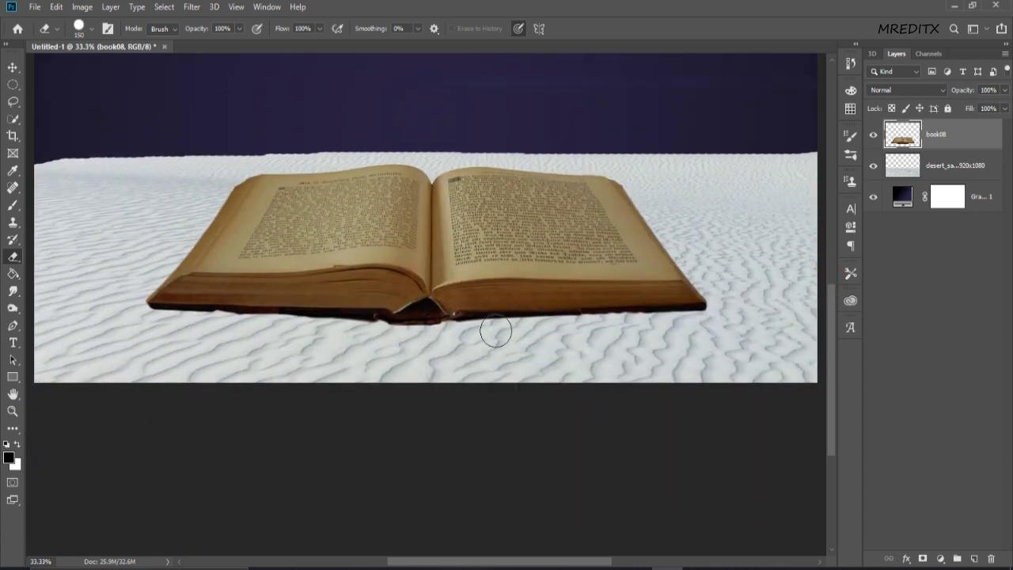
Step: On a new layer above desert_sand, brush a black shadow along the book's bottom edge
click(965, 166)
click(974, 559)
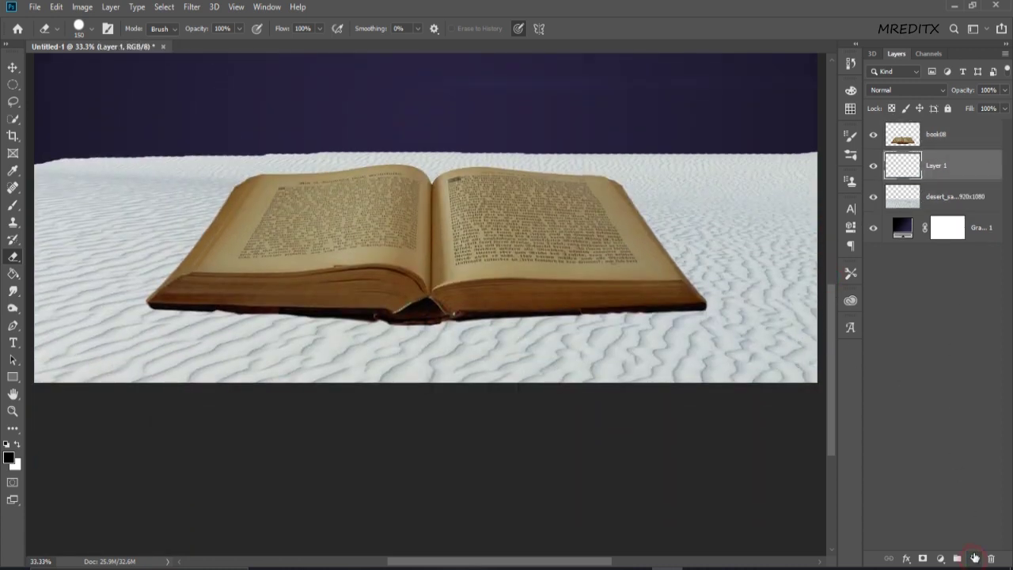
click(13, 205)
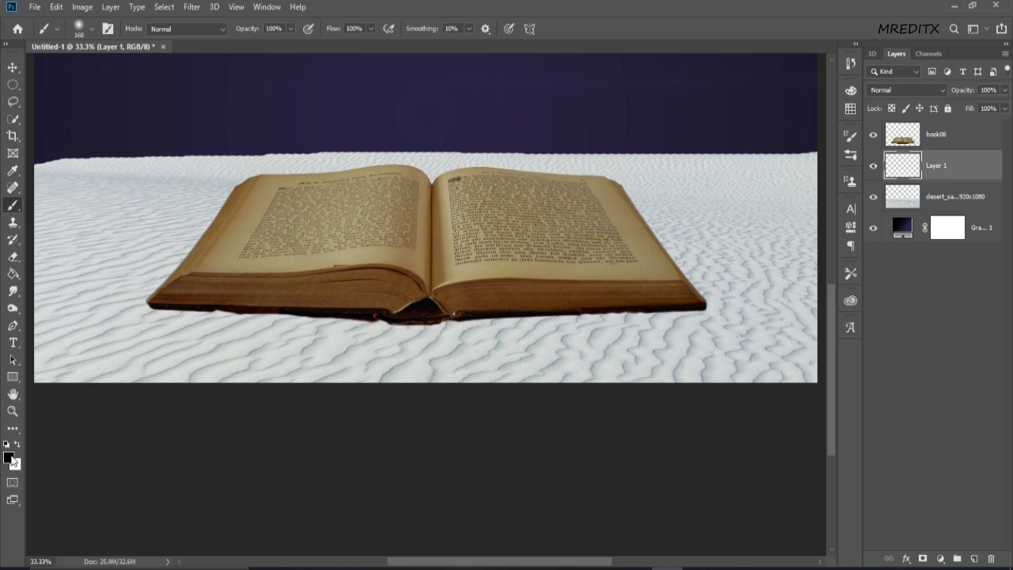
mouse_move(153, 306)
mouse_down()
mouse_move(405, 321)
mouse_move(704, 307)
mouse_up()
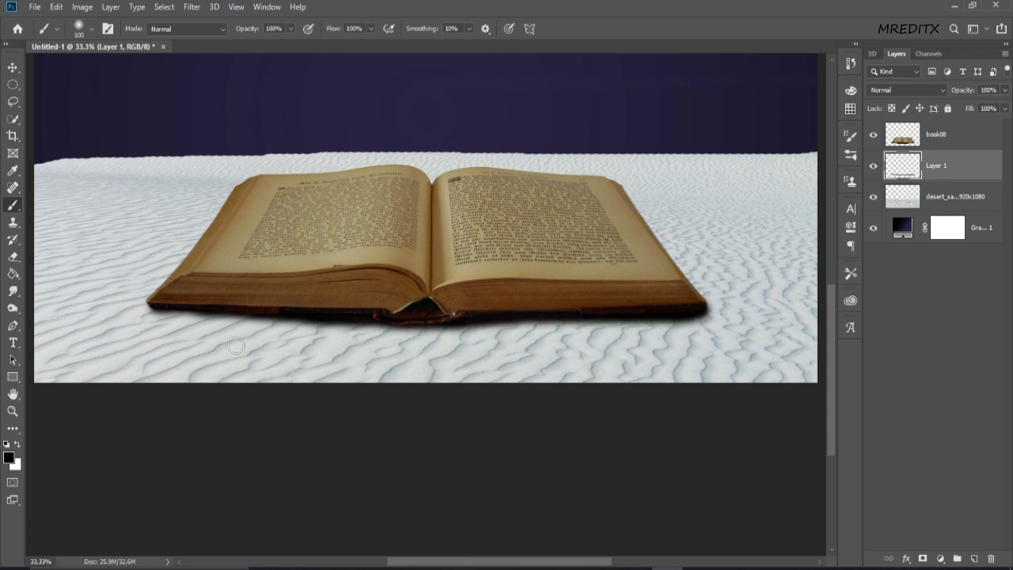
scroll(383, 328, down, 2)
scroll(364, 348, up, 1)
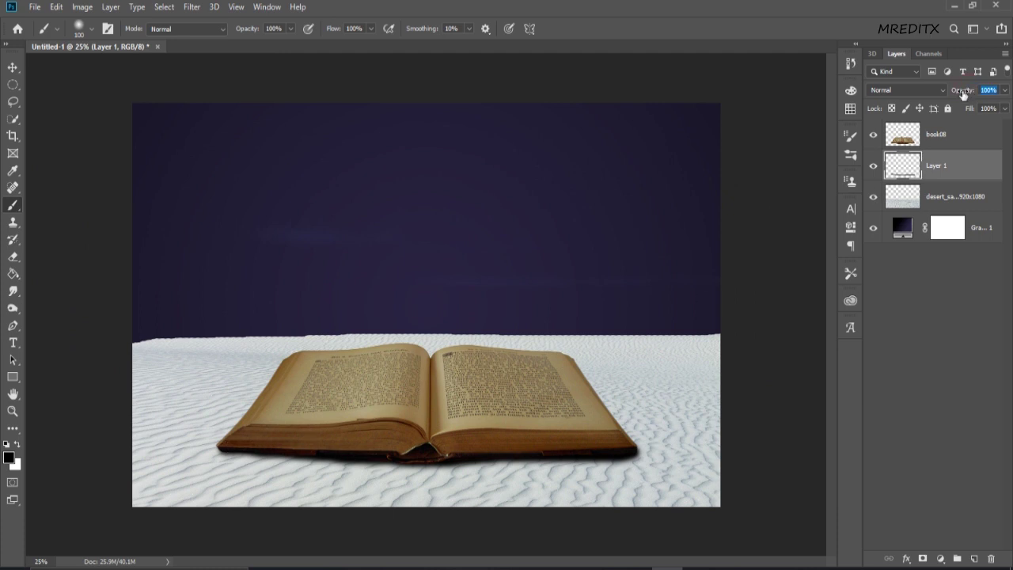
click(191, 7)
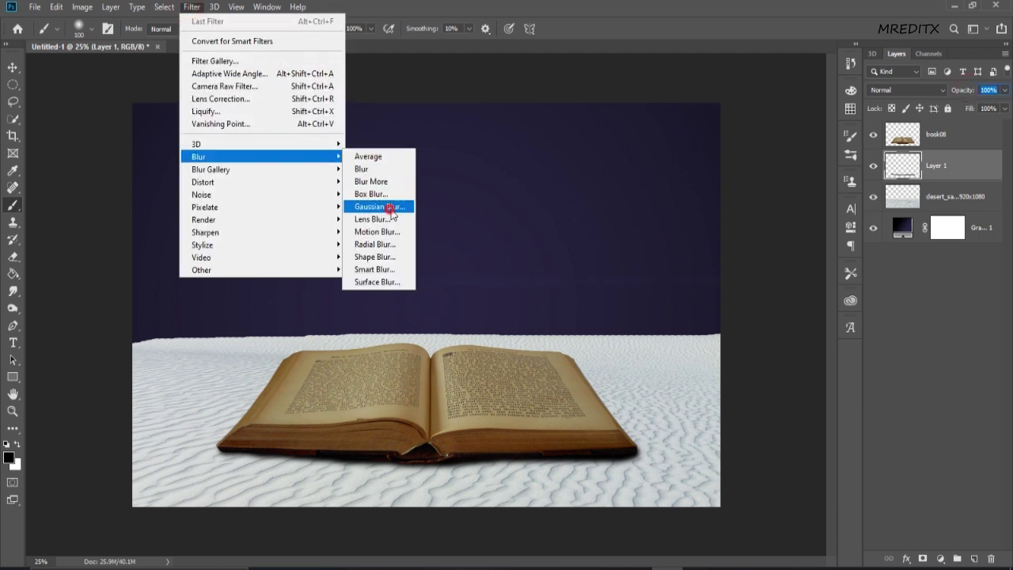
Step: Soften the shadow with a 7.8-pixel Gaussian Blur
click(388, 207)
drag(693, 281, 645, 283)
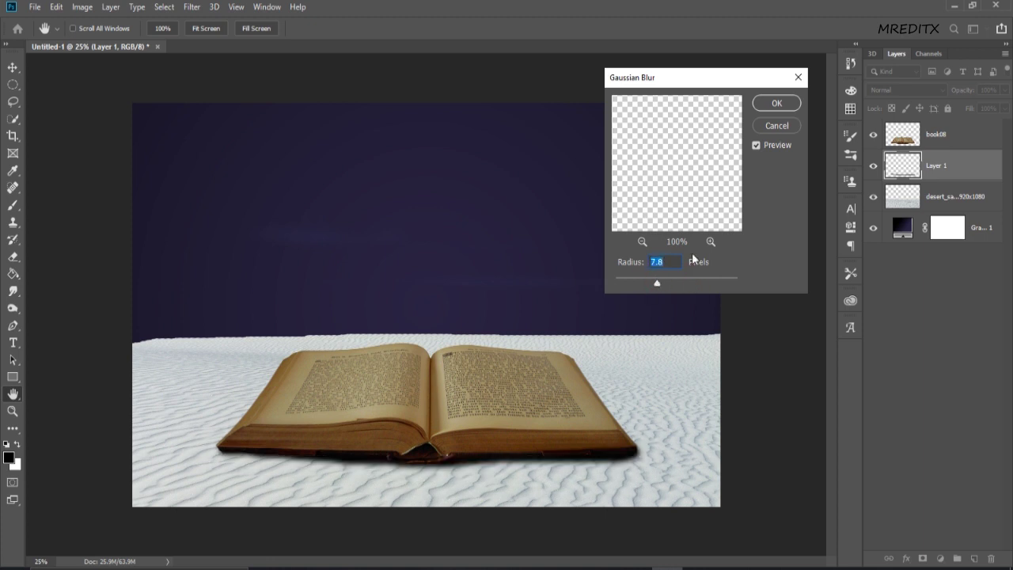
click(777, 104)
Step: Brush more black shadow along the book's lower-left edge
key(b)
key(ctrl+minus)
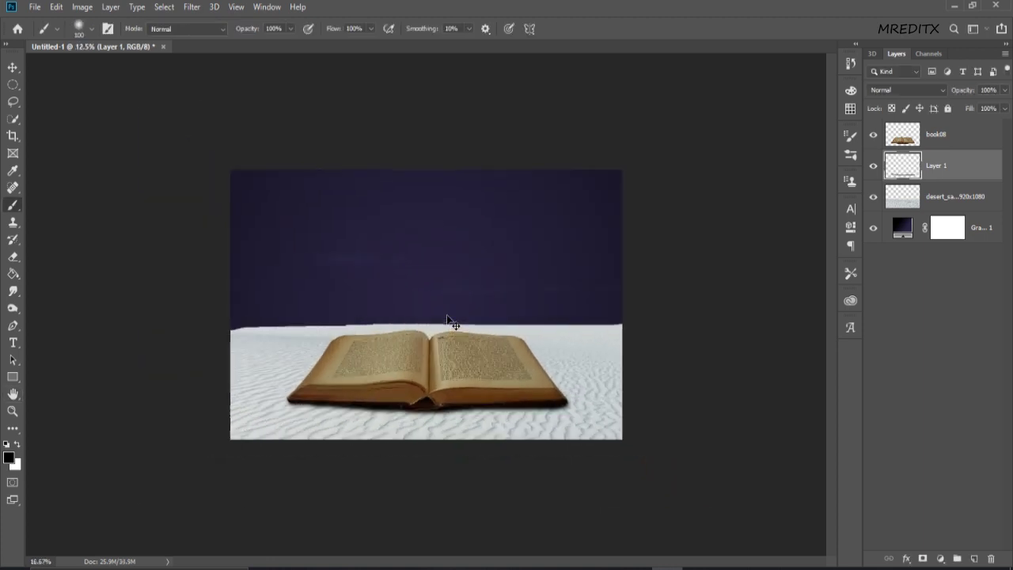
key(ctrl+plus)
key(ctrl+plus)
drag(164, 506, 270, 501)
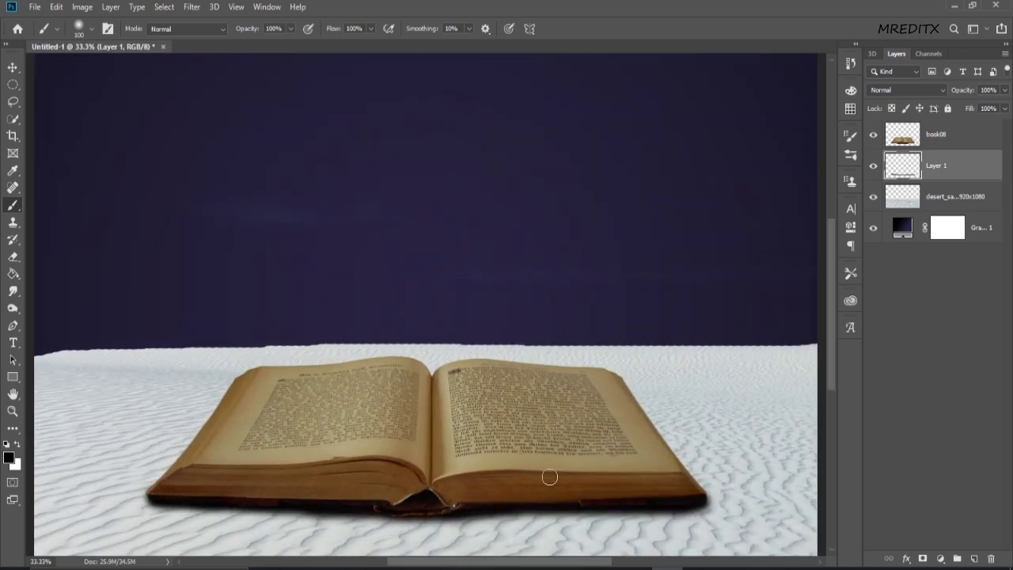
key(ctrl+minus)
key(ctrl+plus)
key(ctrl+minus)
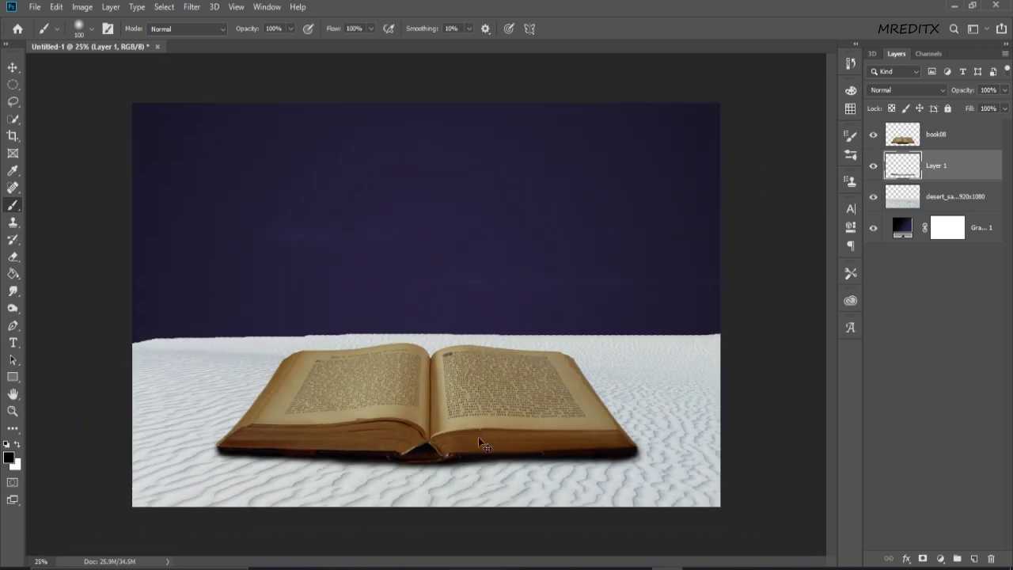
click(327, 569)
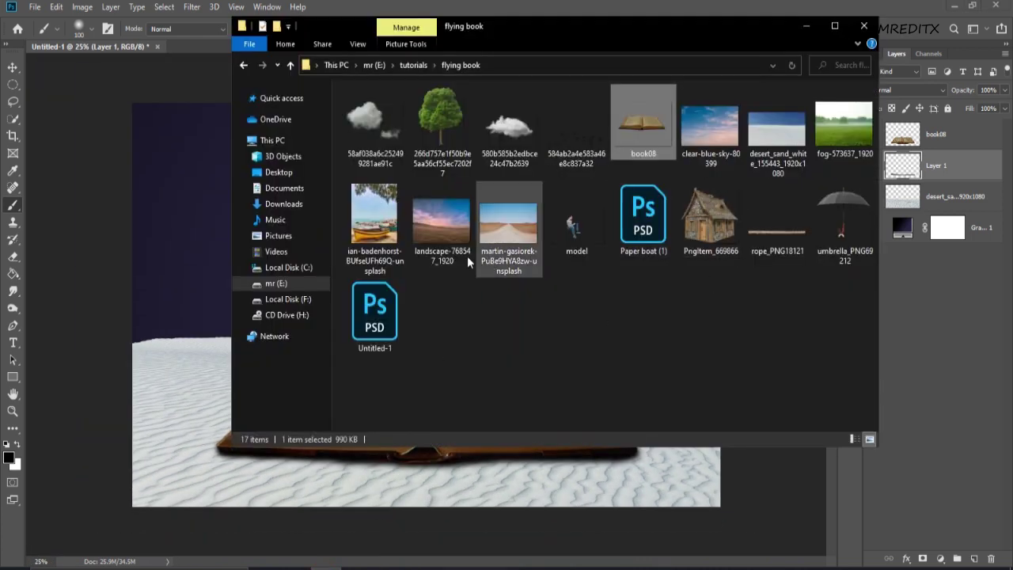
Step: Place landscape-768547_1920 above book08 and clip it to the book
drag(441, 221, 173, 344)
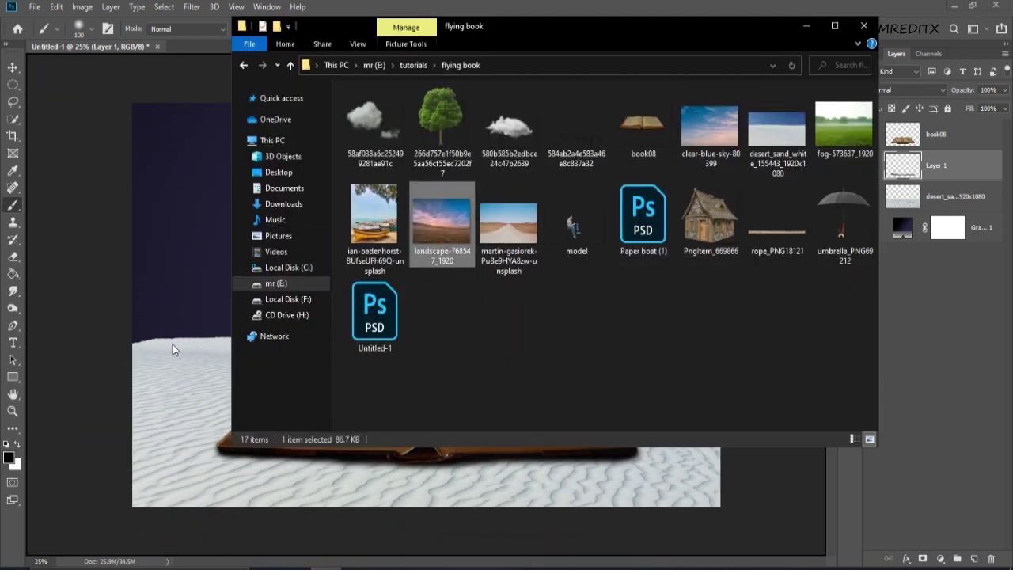
key(Return)
key(b)
right_click(950, 168)
click(840, 242)
drag(938, 181, 936, 123)
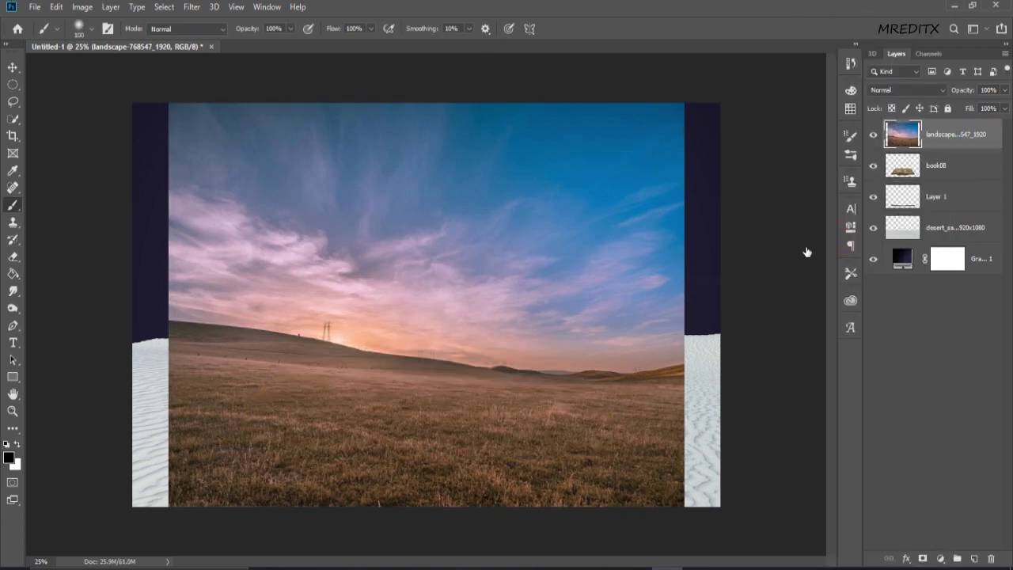
right_click(970, 133)
click(867, 261)
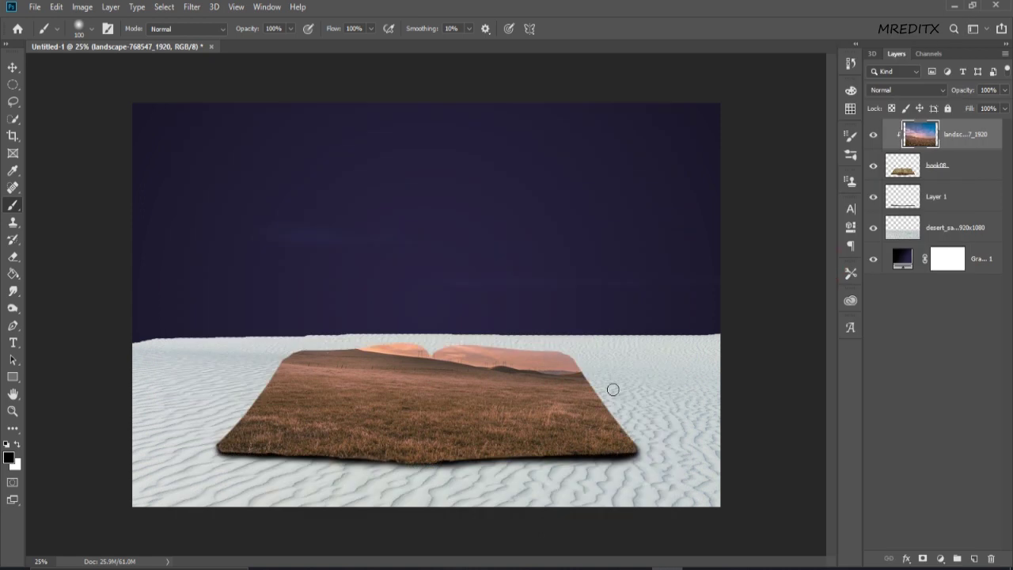
Step: Scale the landscape down and move it up so grass covers the open pages
key(ctrl+t)
drag(584, 405, 586, 361)
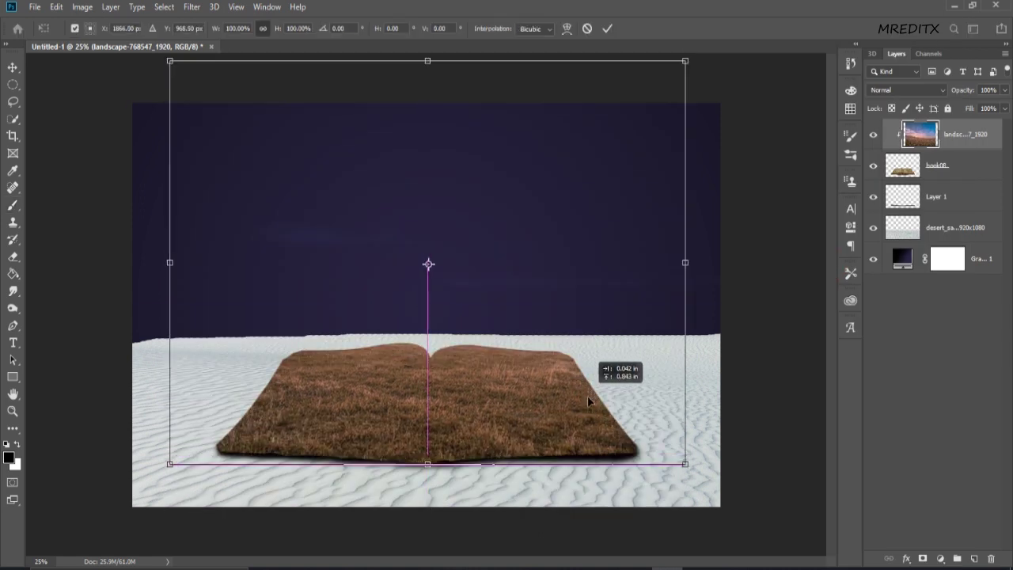
drag(686, 464, 659, 453)
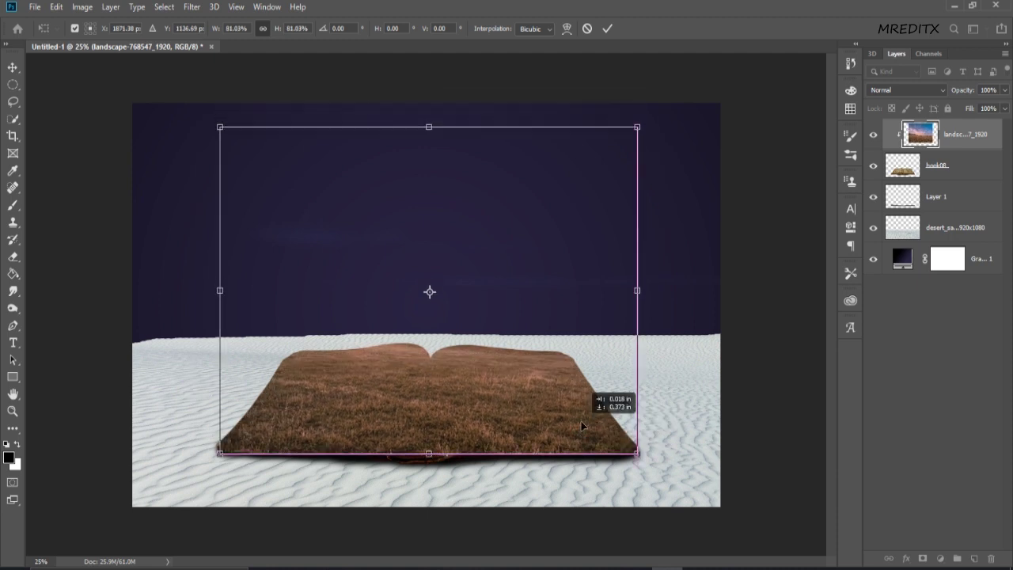
drag(659, 453, 638, 442)
click(608, 29)
key(b)
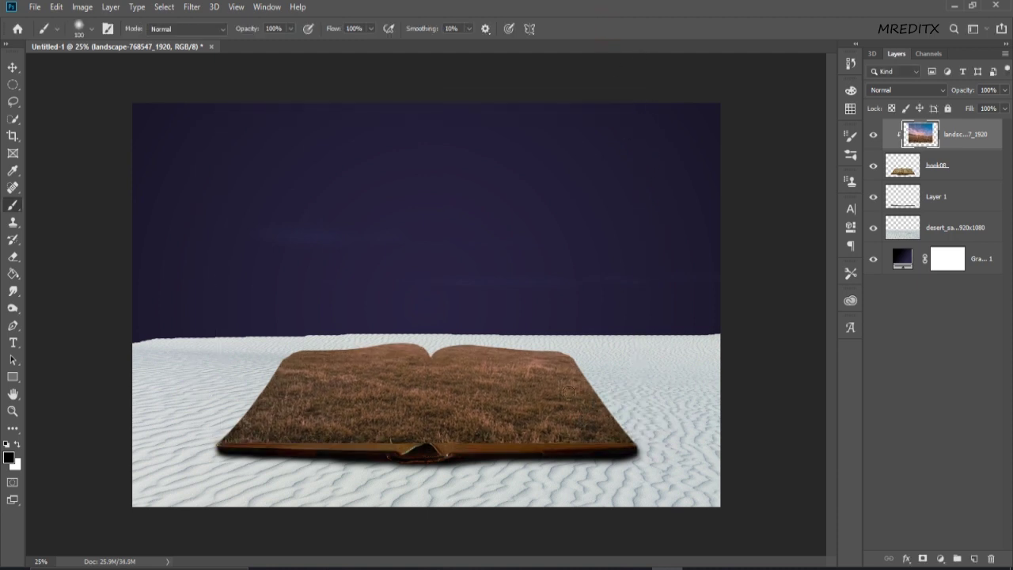
key(ctrl+plus)
key(ctrl+plus)
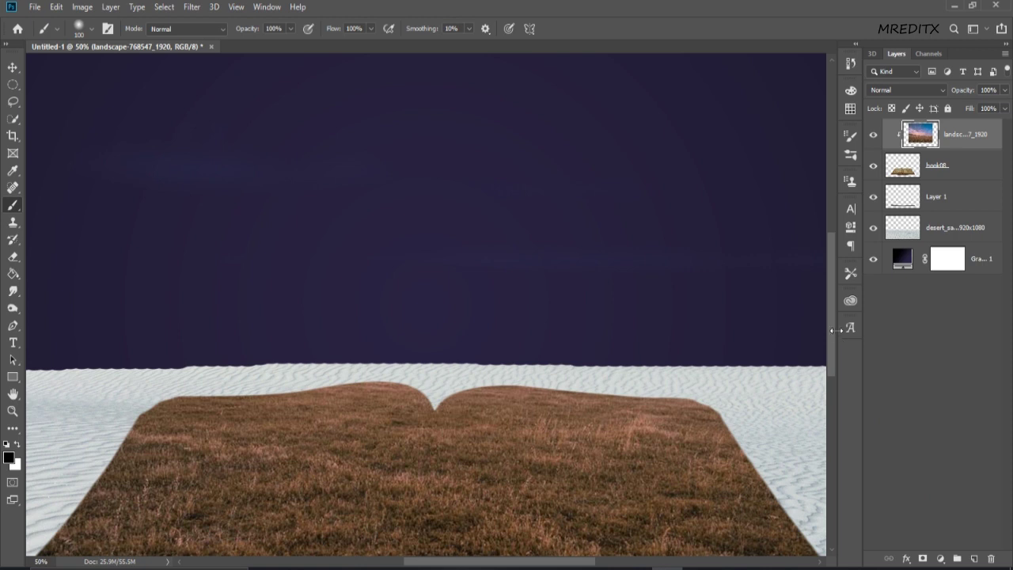
Step: Add a mask to the grass landscape layer, lower its opacity, and pick a hard round brush
scroll(792, 396, down, 5)
scroll(599, 507, down, 1)
key(ctrl+minus)
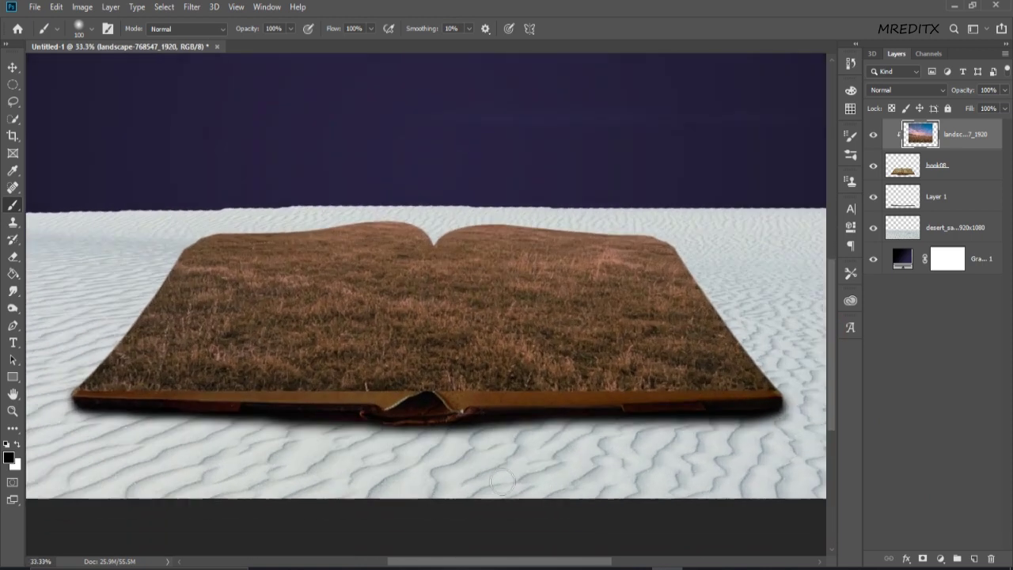
key(ctrl+plus)
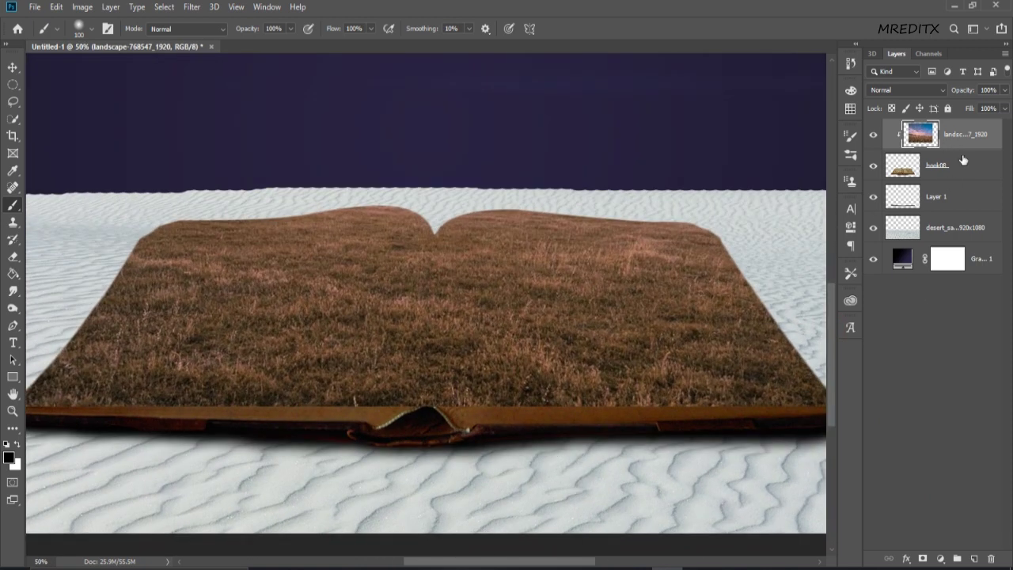
click(924, 558)
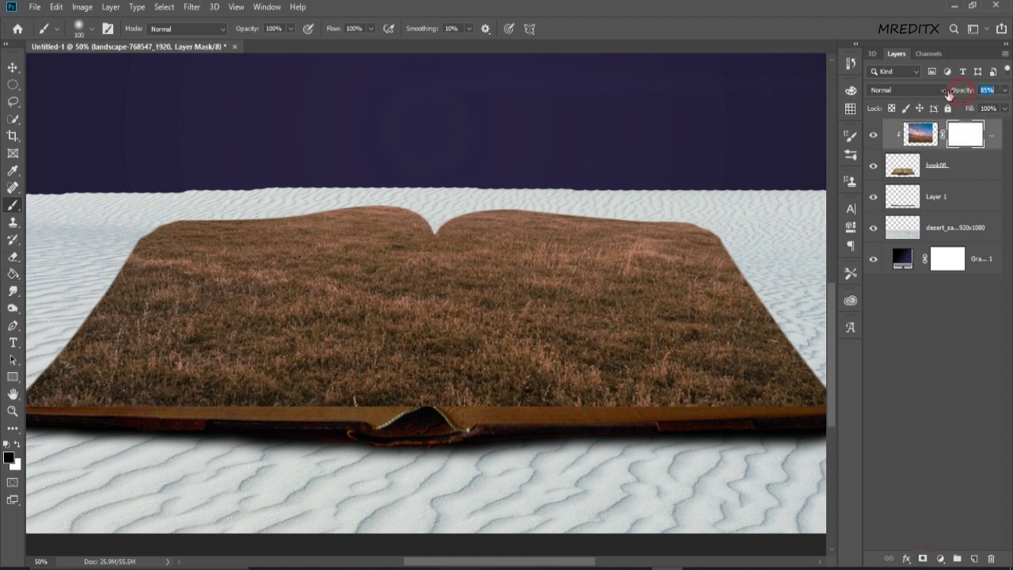
drag(949, 94, 922, 93)
right_click(244, 417)
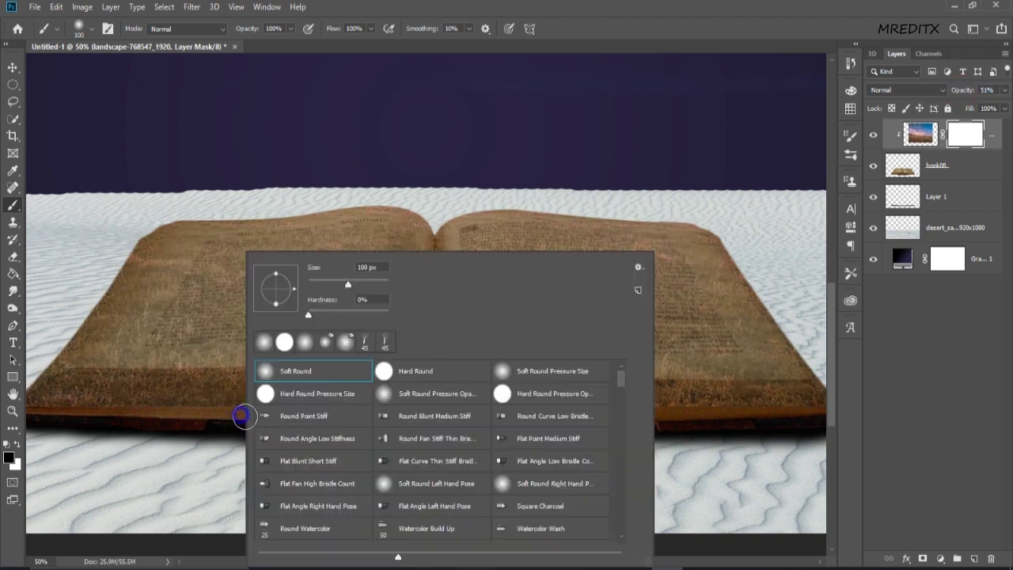
click(333, 394)
Step: Mask the grass off the book's bottom and left page edges with a smaller brush
drag(490, 410, 730, 407)
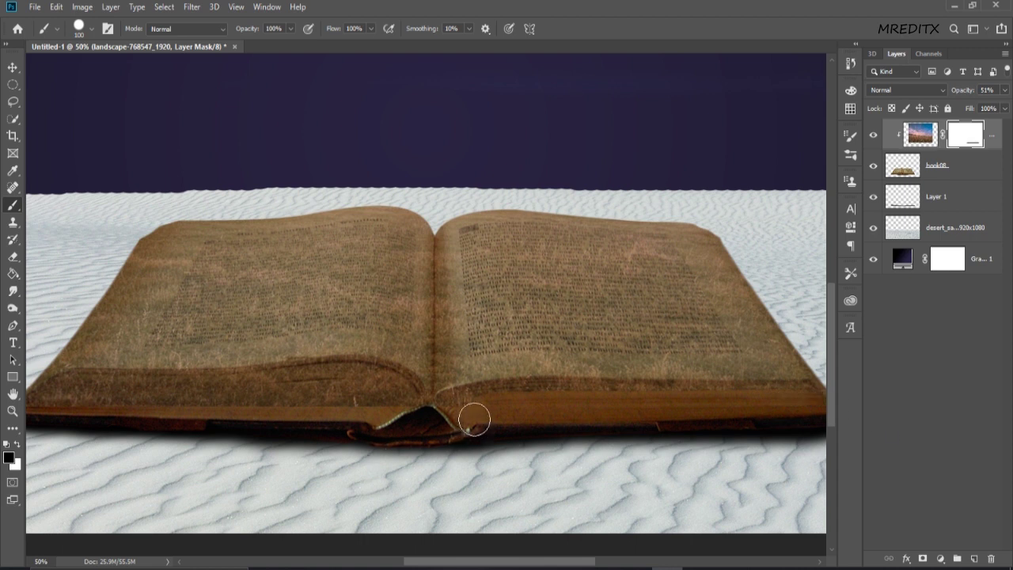
mouse_move(425, 421)
mouse_down()
mouse_move(308, 398)
mouse_move(106, 404)
mouse_move(109, 414)
mouse_move(145, 396)
mouse_move(379, 397)
mouse_move(407, 410)
mouse_up()
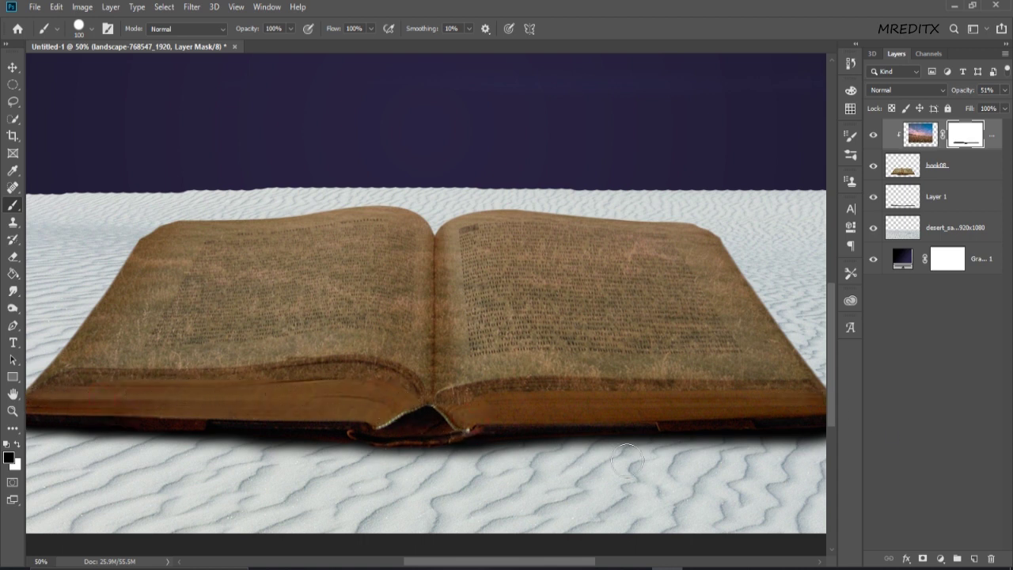
key(ctrl+plus)
drag(571, 564, 523, 563)
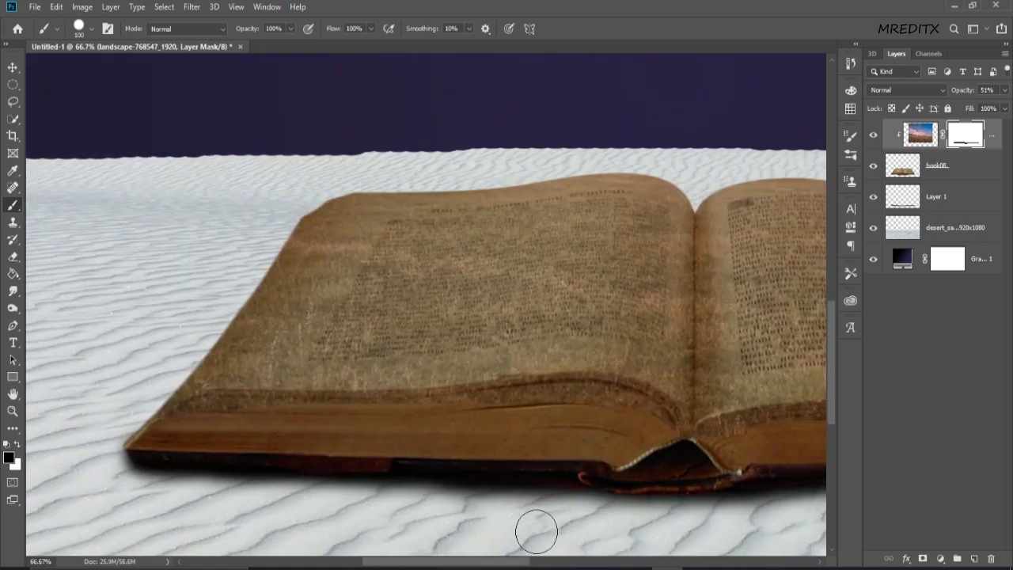
drag(963, 92, 969, 92)
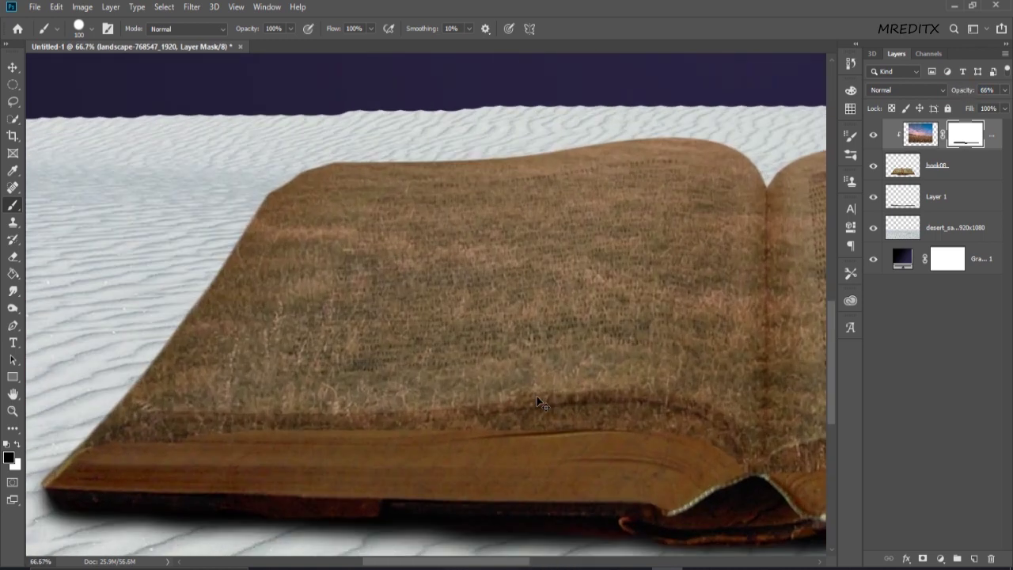
key(ctrl+plus)
key(bracketleft)
key(bracketleft)
mouse_move(80, 467)
mouse_down()
mouse_move(61, 464)
mouse_move(436, 454)
mouse_move(690, 432)
mouse_move(769, 459)
mouse_move(806, 491)
mouse_up()
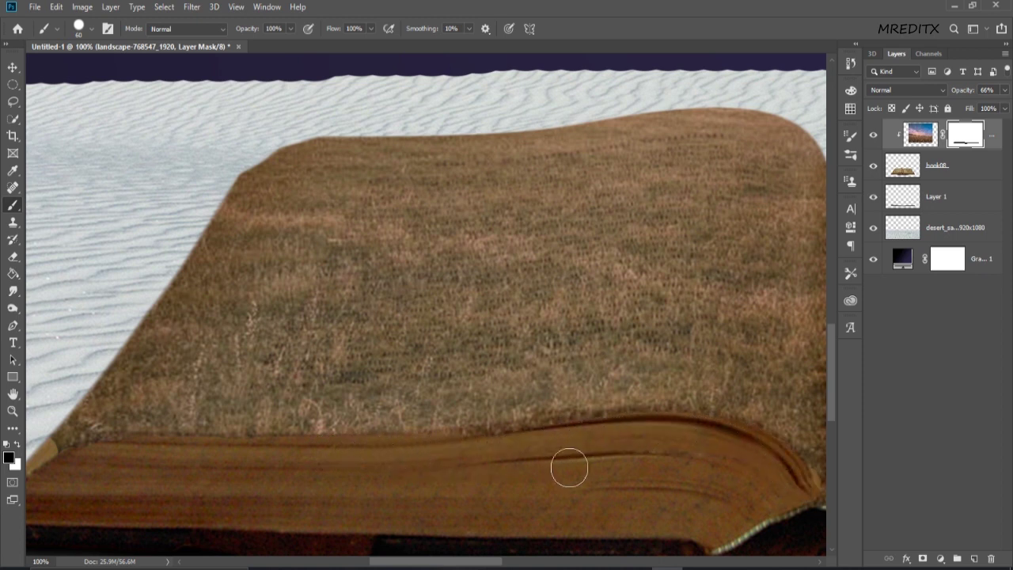
mouse_move(43, 432)
mouse_down()
mouse_move(97, 344)
mouse_move(251, 195)
mouse_up()
Step: Refine the mask along the left edge and page-block edge, toggling opacity, ending at 87%
drag(967, 94, 942, 94)
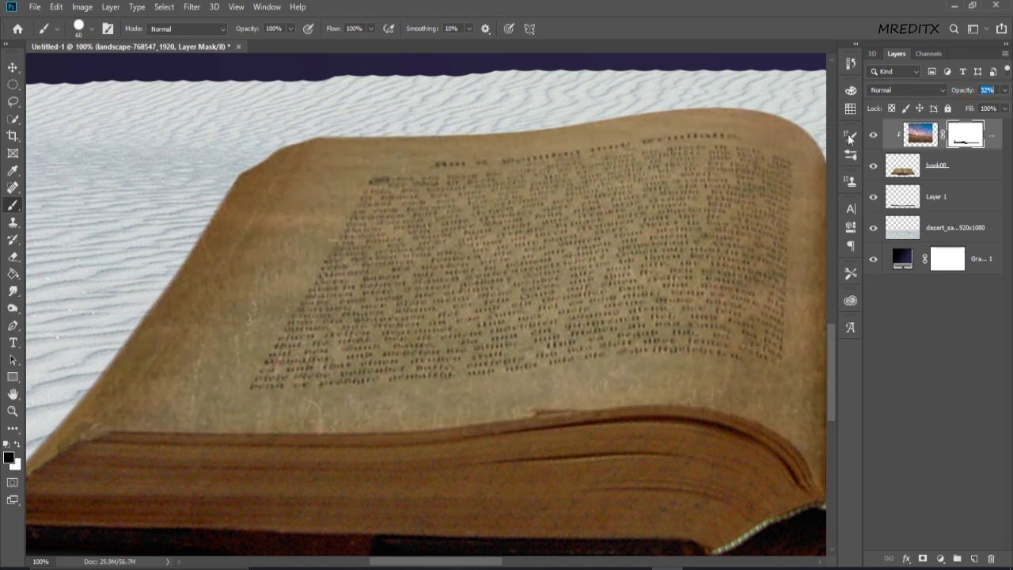
drag(244, 185, 252, 176)
drag(956, 90, 964, 91)
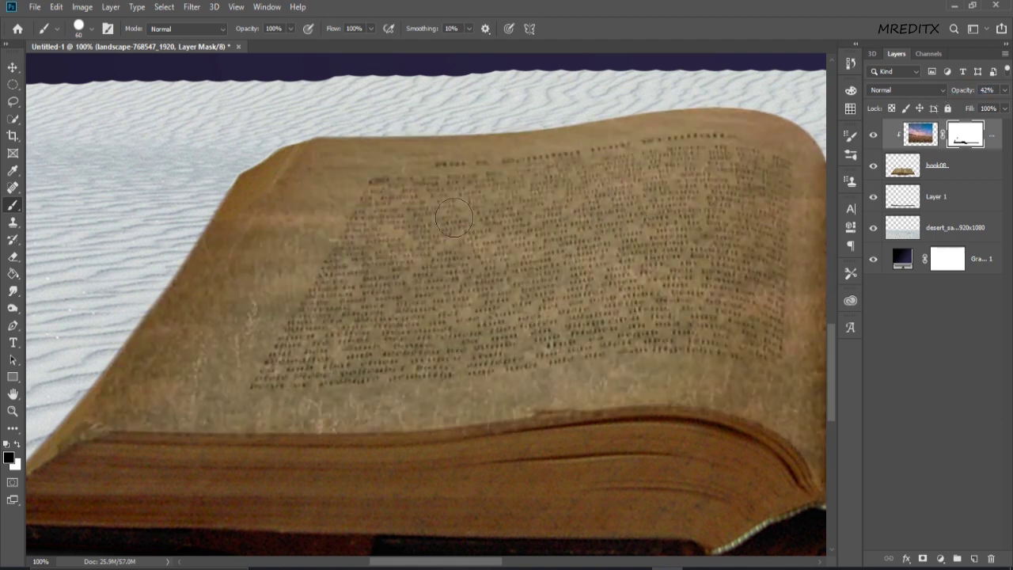
mouse_move(282, 139)
mouse_down()
mouse_move(192, 235)
mouse_move(83, 406)
mouse_move(62, 412)
mouse_move(142, 317)
mouse_up()
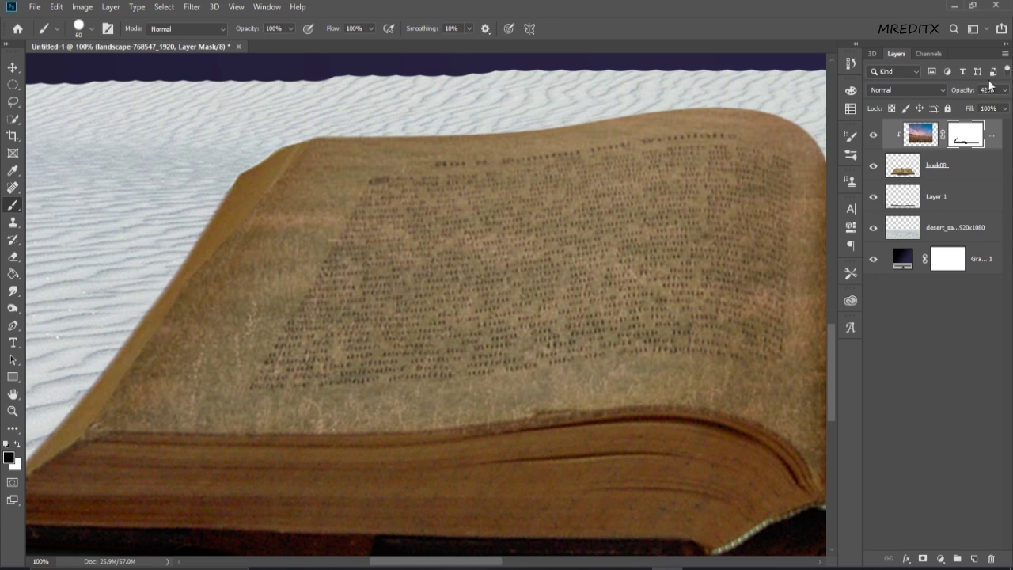
drag(954, 93, 878, 125)
mouse_move(267, 177)
mouse_down()
mouse_move(70, 430)
mouse_move(209, 254)
mouse_up()
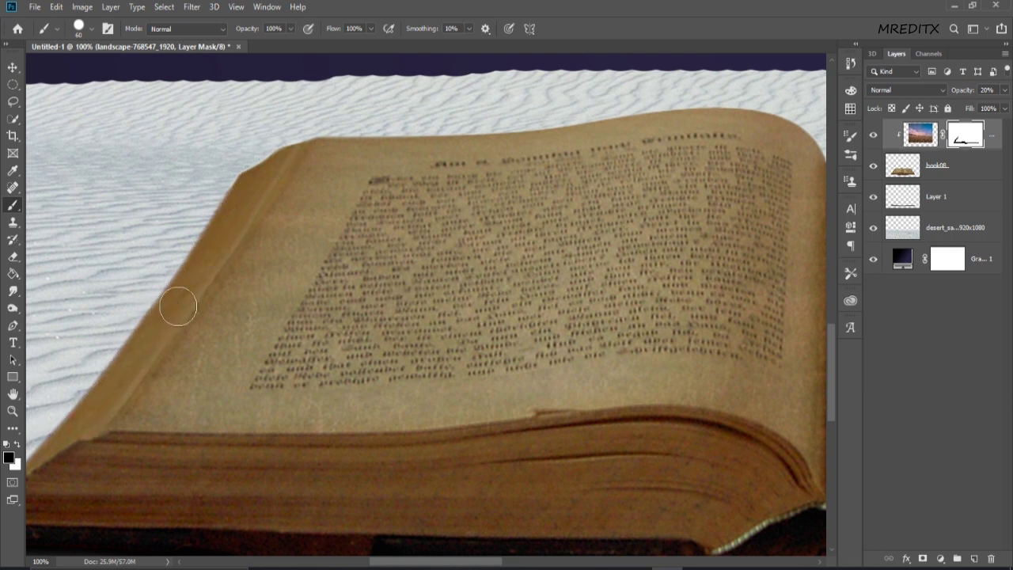
mouse_move(102, 464)
mouse_down()
mouse_move(724, 432)
mouse_move(782, 467)
mouse_up()
drag(971, 94, 1005, 93)
drag(487, 562, 581, 567)
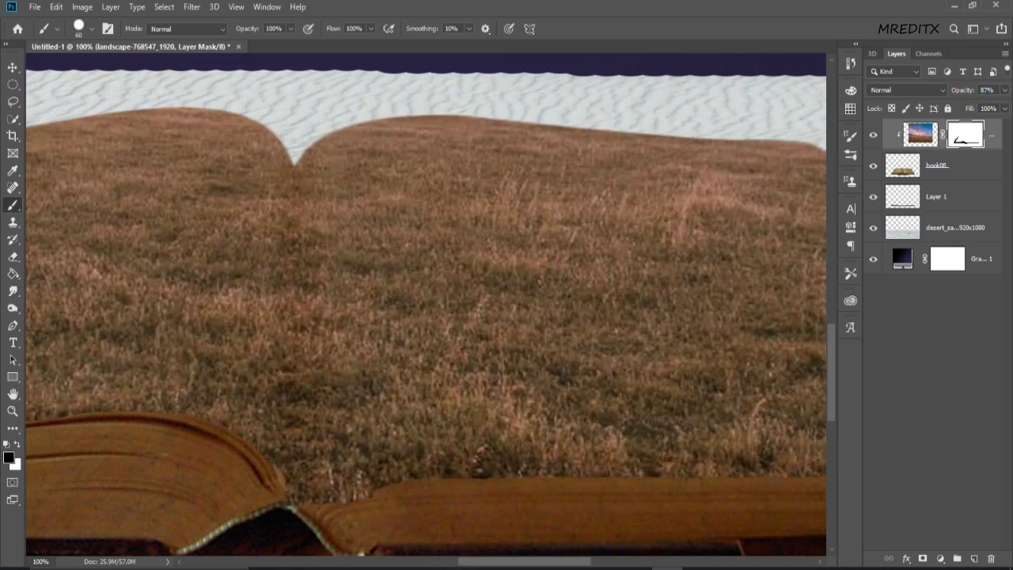
Step: Fade the grass and mask off grass spilling over the lower page edges
drag(497, 561, 519, 561)
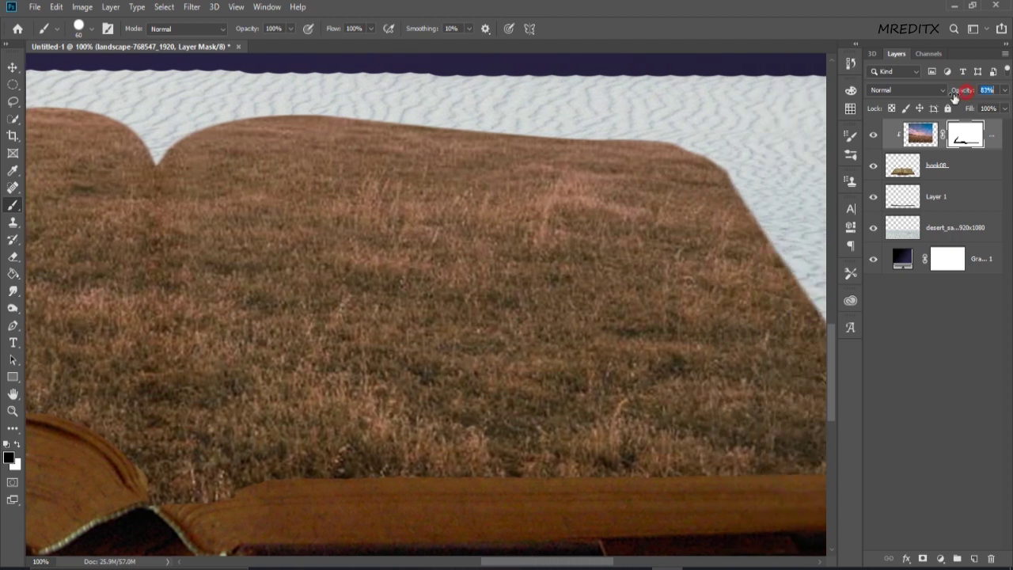
drag(955, 95, 934, 96)
drag(218, 486, 490, 473)
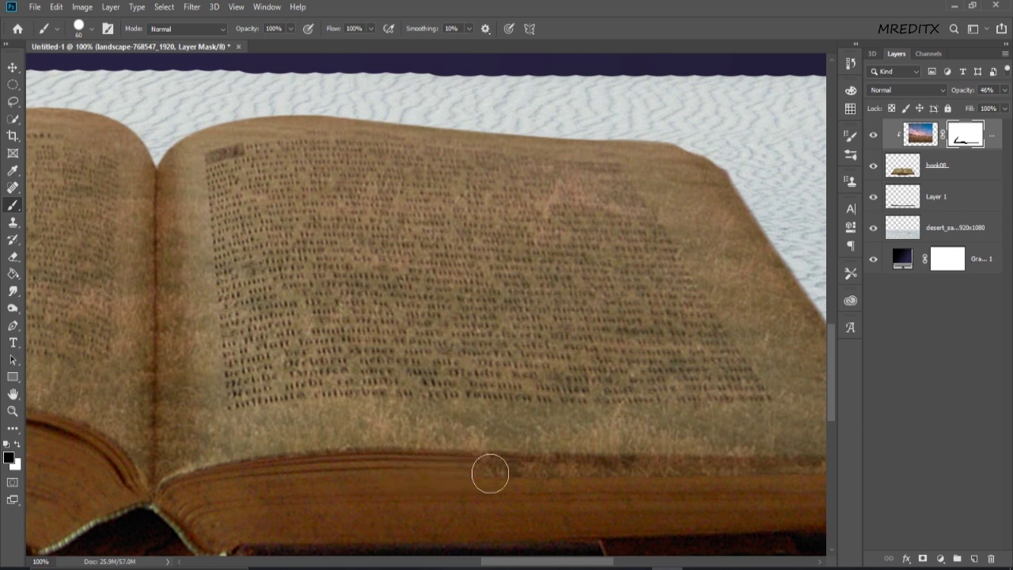
drag(490, 474, 819, 479)
mouse_move(147, 531)
mouse_down()
mouse_move(380, 470)
mouse_move(460, 469)
mouse_up()
drag(536, 564, 573, 563)
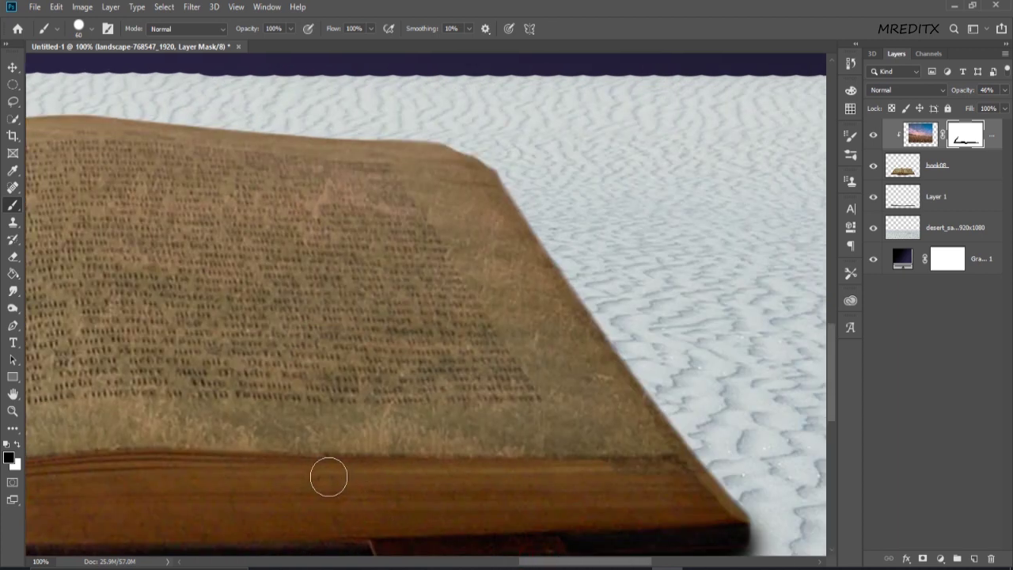
Step: Mask grass along the pages' right side and top-right corner, then restore 100% opacity
mouse_move(511, 481)
mouse_down()
mouse_move(642, 478)
mouse_move(681, 501)
mouse_move(708, 435)
mouse_move(674, 403)
mouse_move(555, 221)
mouse_up()
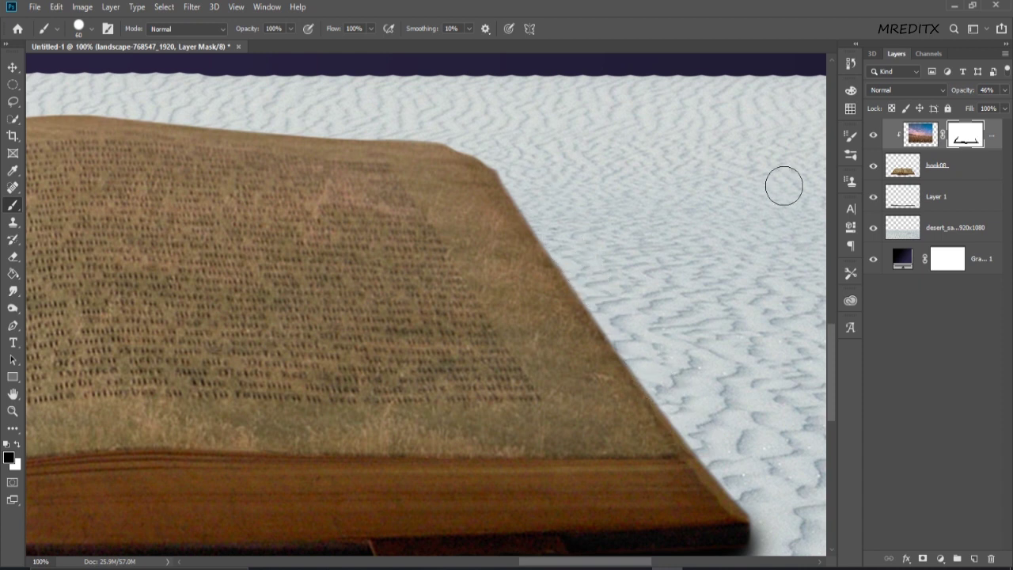
drag(961, 92, 936, 95)
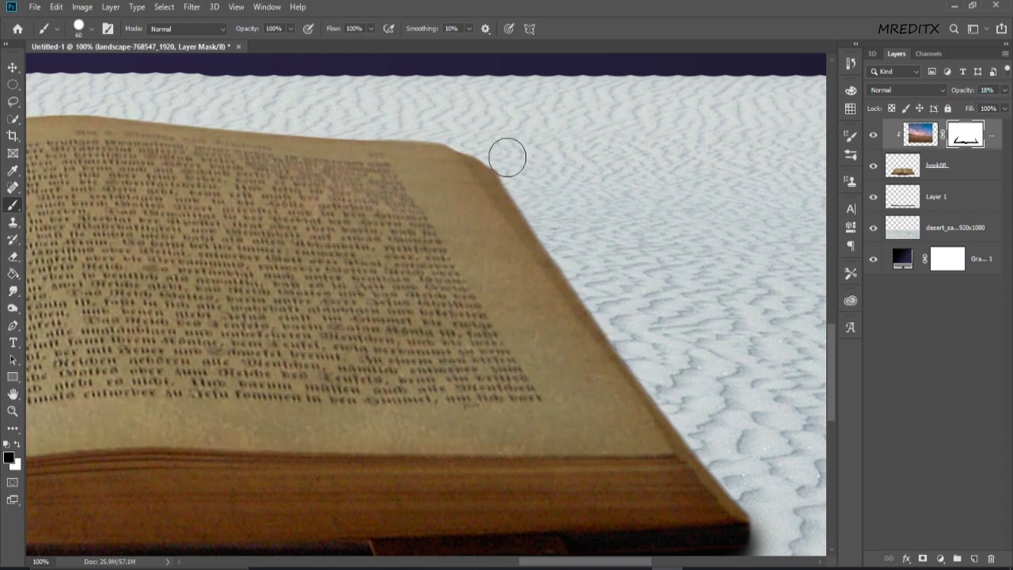
drag(483, 152, 499, 180)
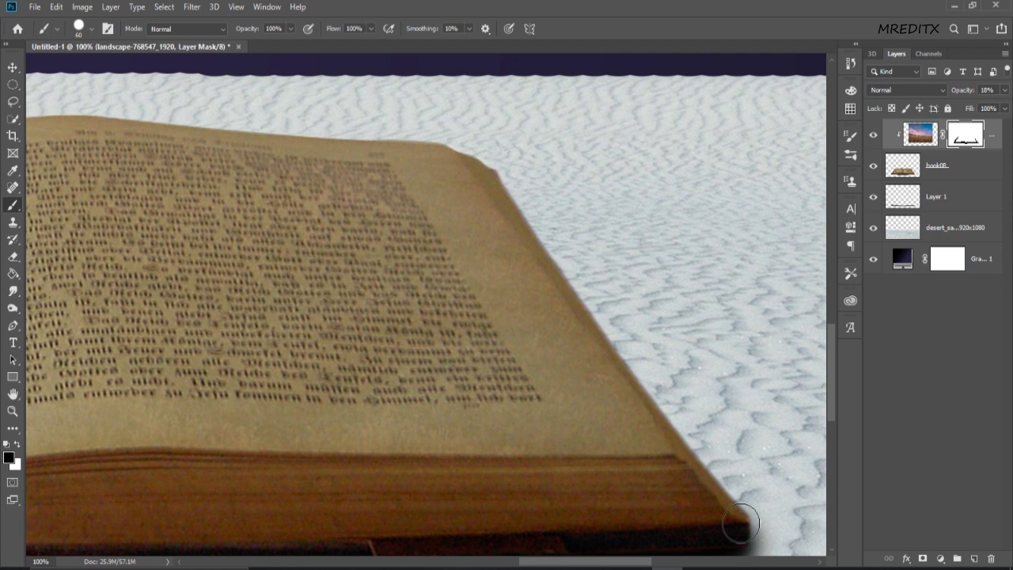
drag(995, 96, 1005, 92)
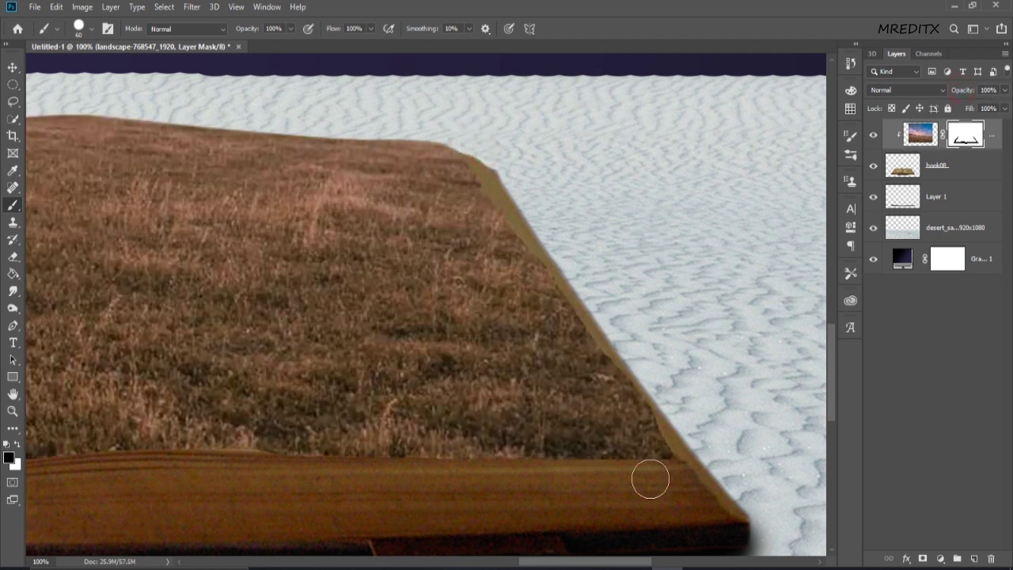
drag(612, 562, 641, 562)
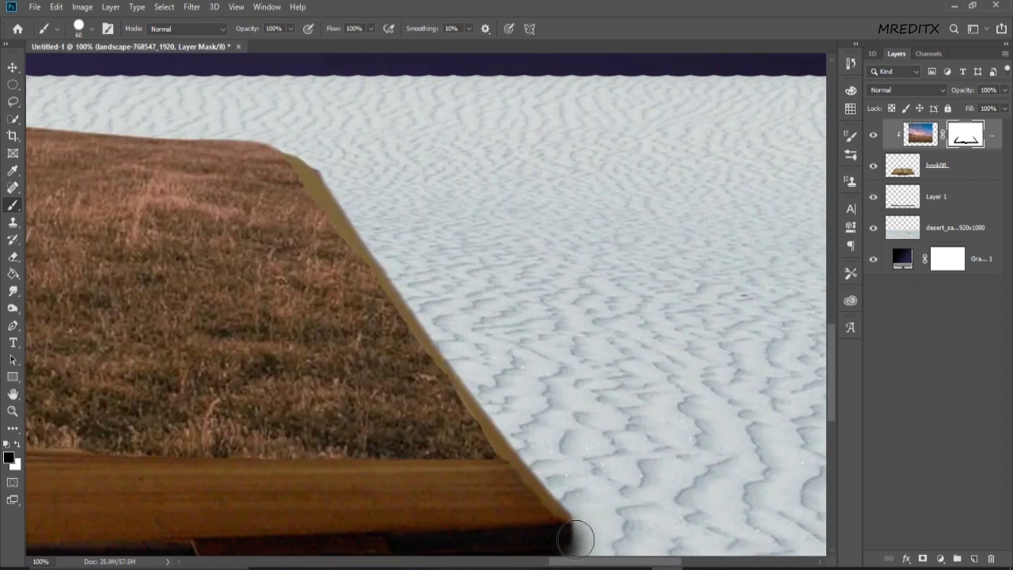
scroll(554, 522, left, 5)
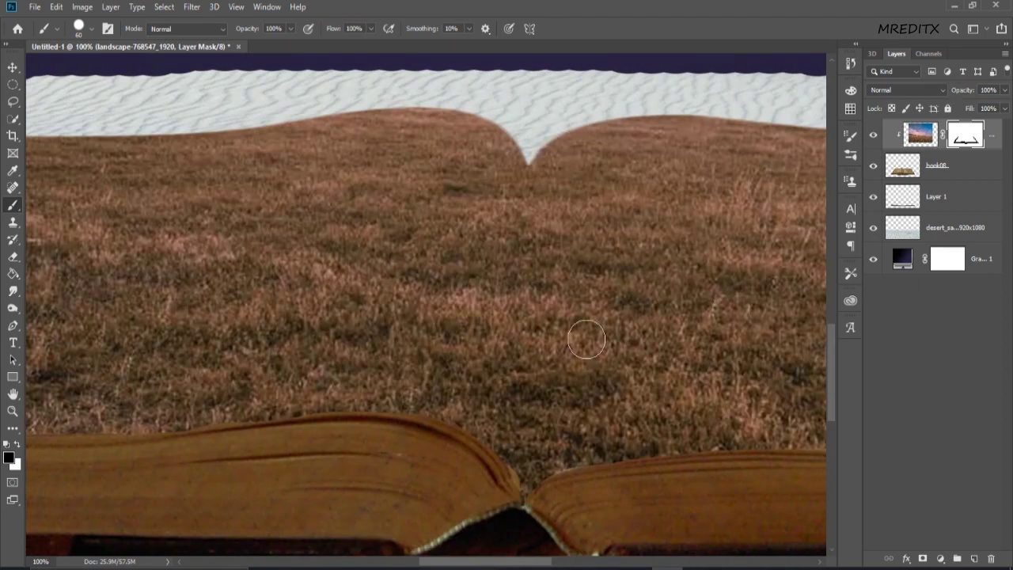
scroll(475, 345, down, 2)
scroll(476, 350, down, 1)
scroll(475, 350, down, 2)
Step: Make the grass layer slightly transparent, target its image thumbnail, and select the Burn tool
scroll(476, 350, up, 1)
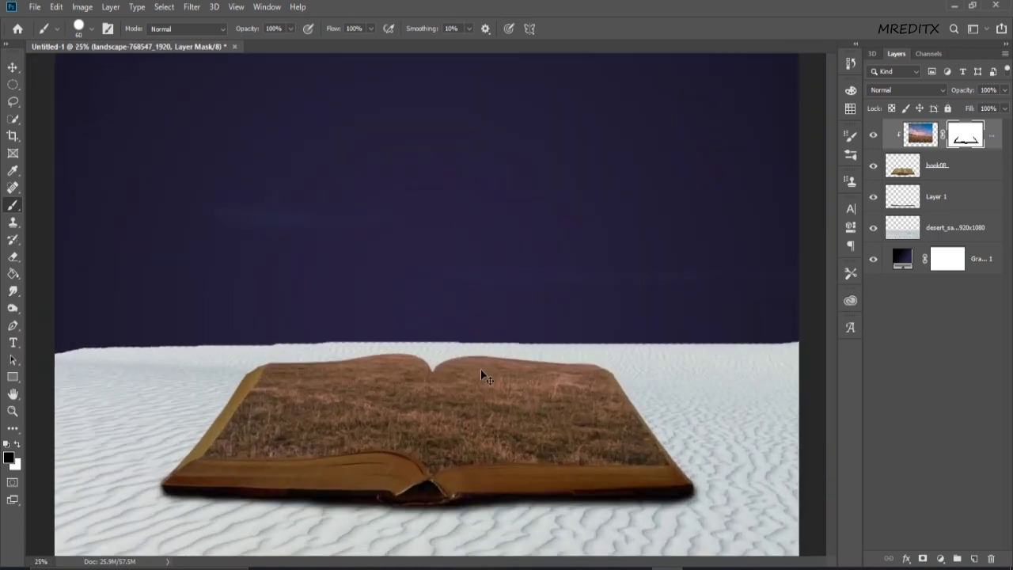
scroll(481, 374, up, 2)
drag(828, 248, 828, 278)
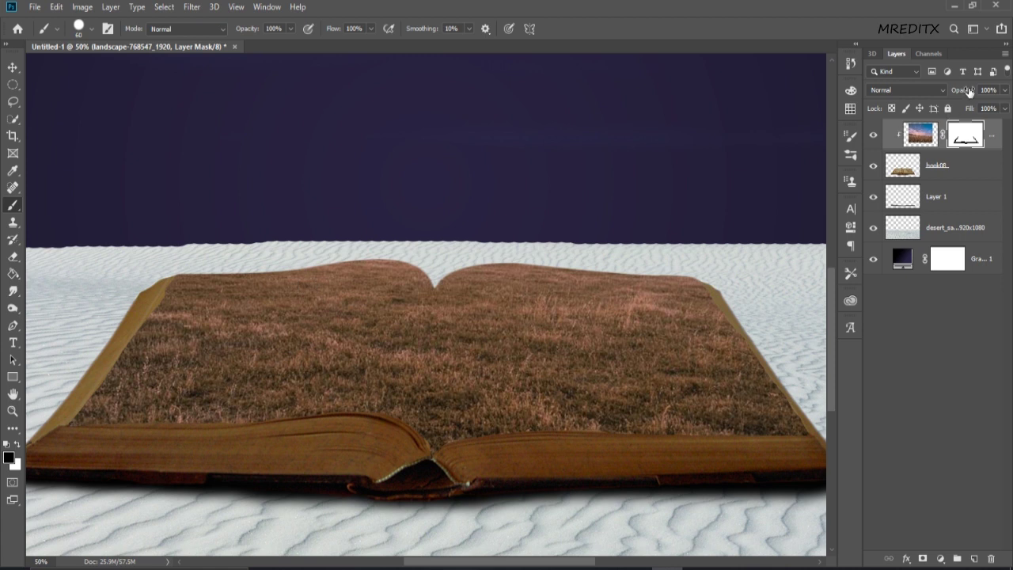
drag(970, 92, 946, 92)
click(921, 135)
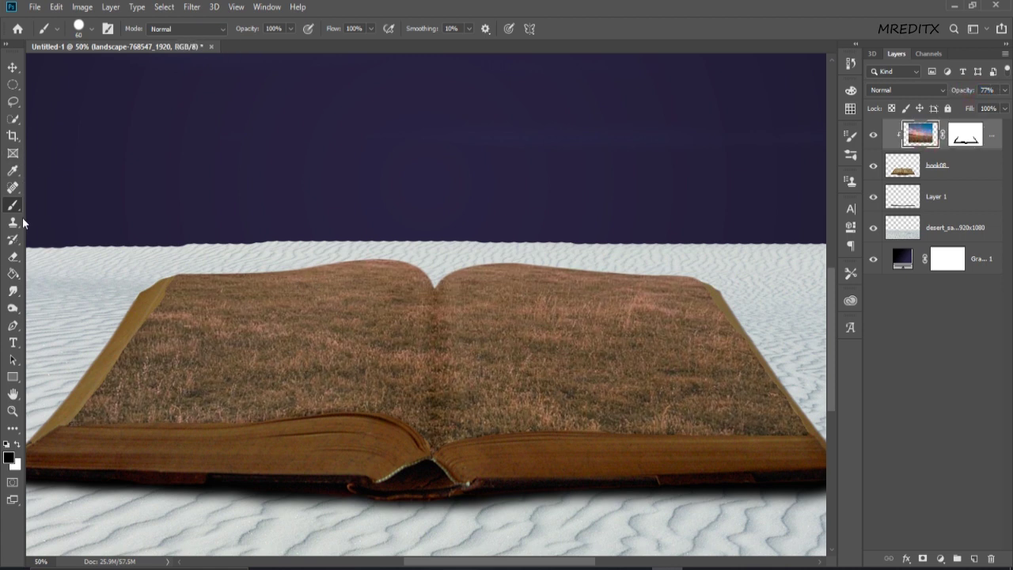
click(12, 308)
right_click(12, 308)
click(57, 317)
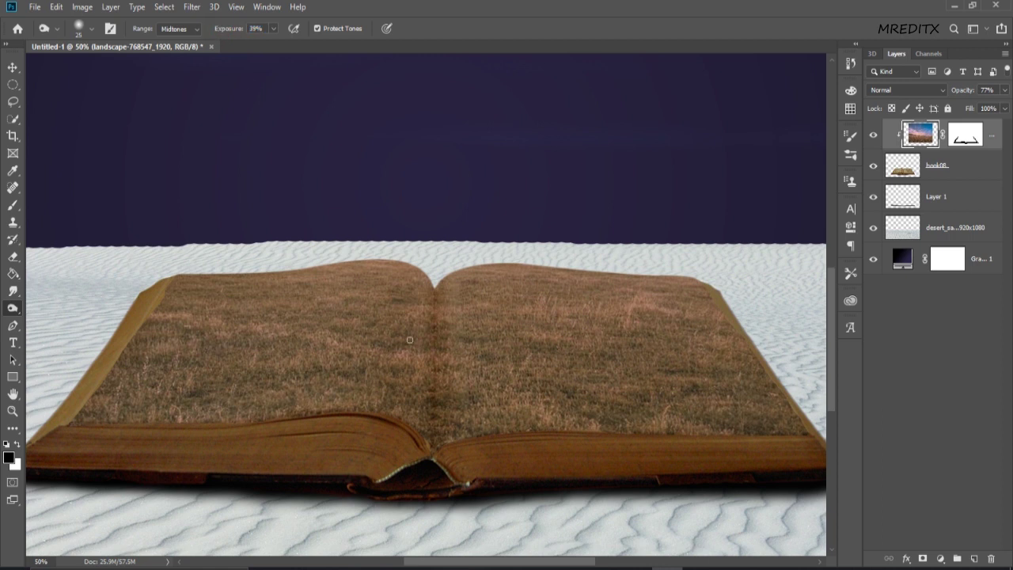
Step: Darken the grass down the book's centre fold with the Burn tool
drag(435, 295, 431, 406)
drag(966, 91, 985, 91)
drag(436, 300, 428, 430)
key(ctrl+minus)
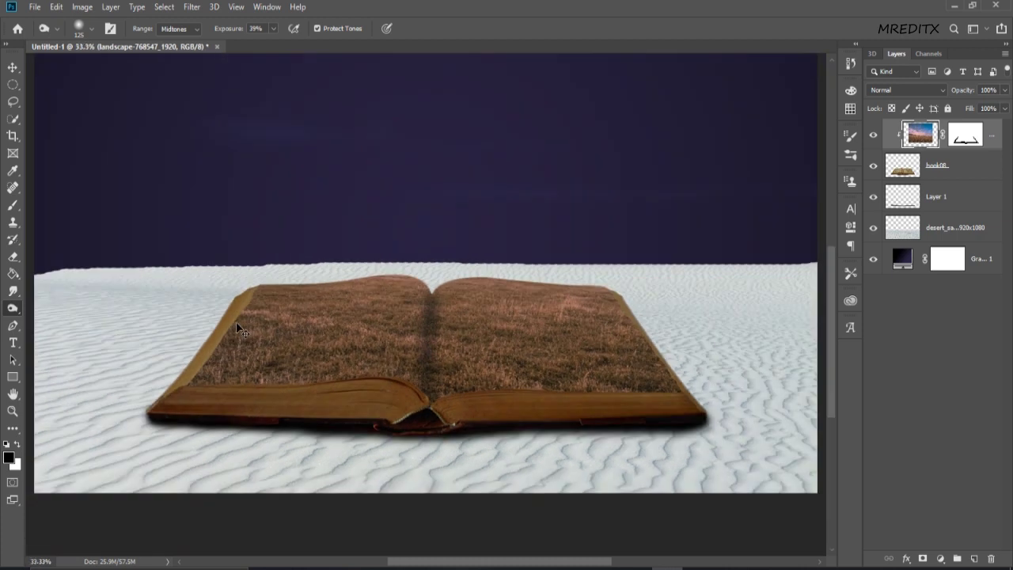
key(ctrl+minus)
key(ctrl+plus)
key(ctrl+plus)
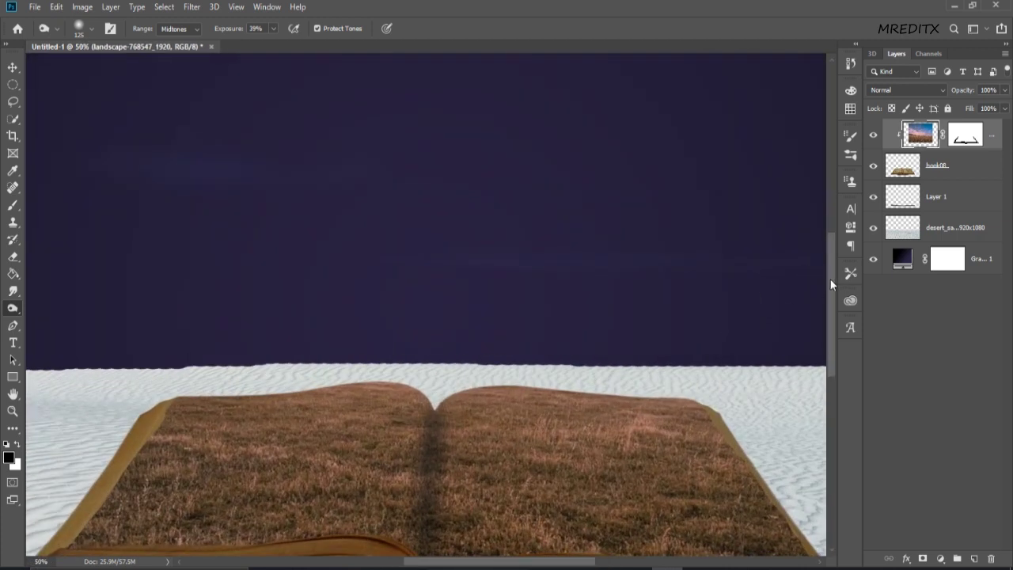
scroll(831, 281, down, 3)
Step: Revert the fold darkening through History and set the grass layer back to full opacity
click(851, 63)
click(799, 76)
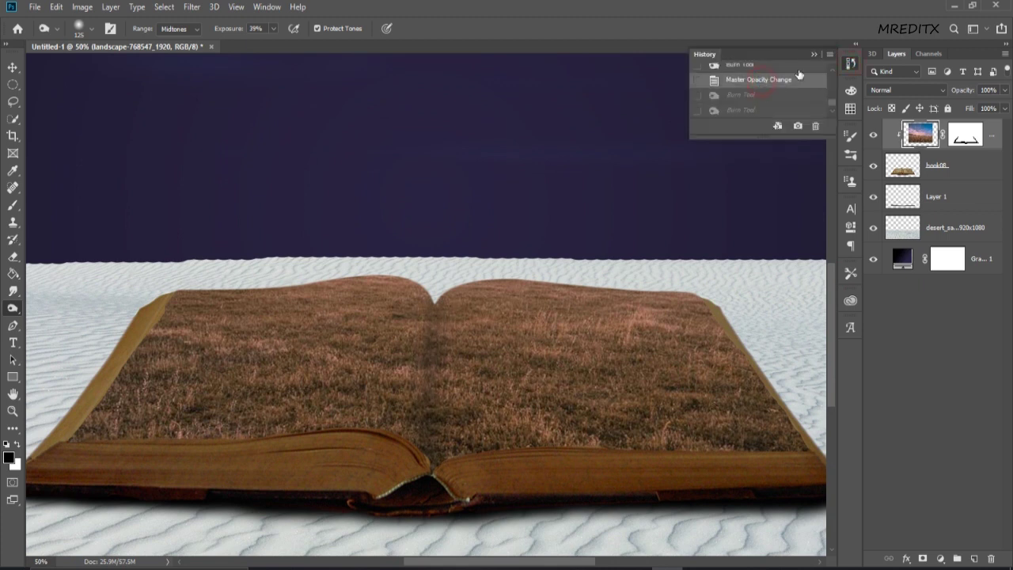
click(813, 53)
click(851, 63)
click(772, 70)
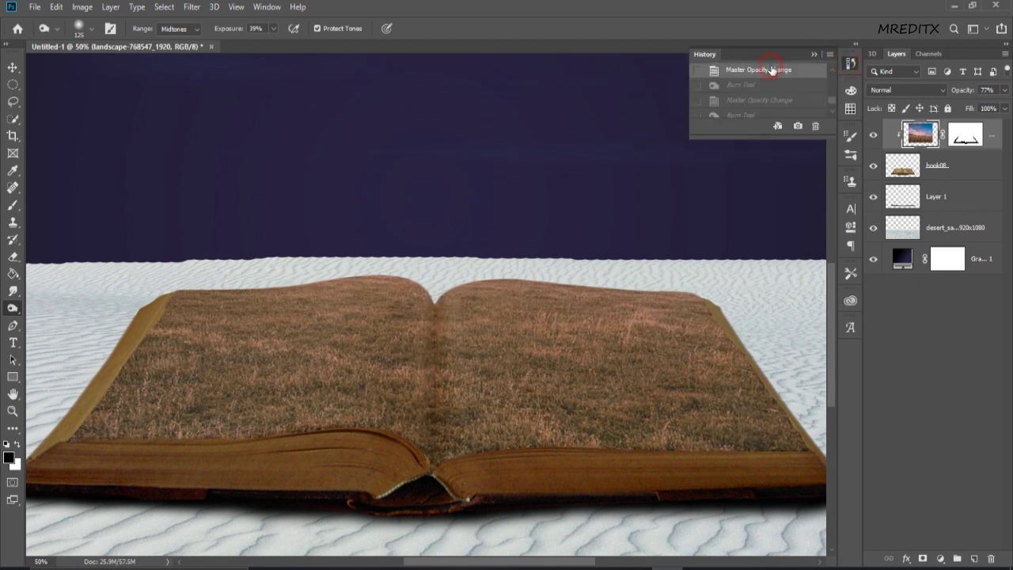
click(814, 55)
drag(962, 92, 974, 119)
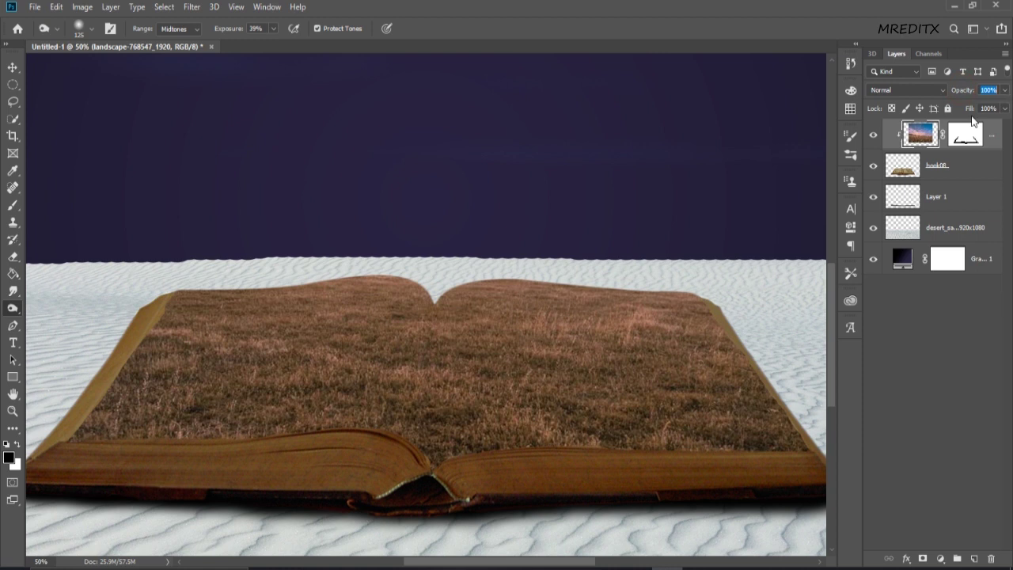
Step: Re-burn the centre spine with a smaller brush, undoing the last stroke
key(bracketleft)
drag(441, 312, 433, 452)
drag(436, 304, 428, 400)
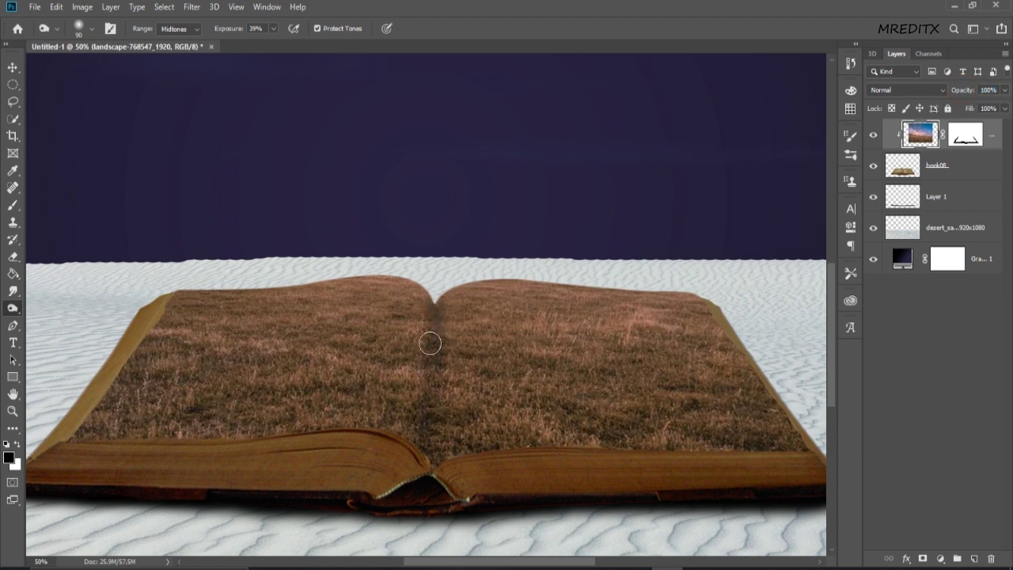
scroll(470, 341, down, 2)
scroll(434, 470, up, 1)
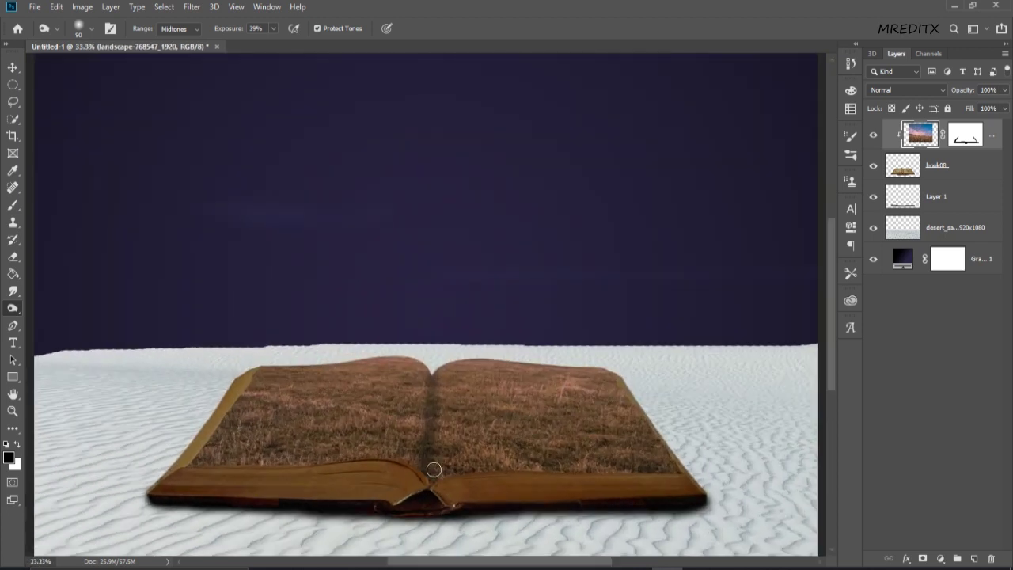
key(ctrl+plus)
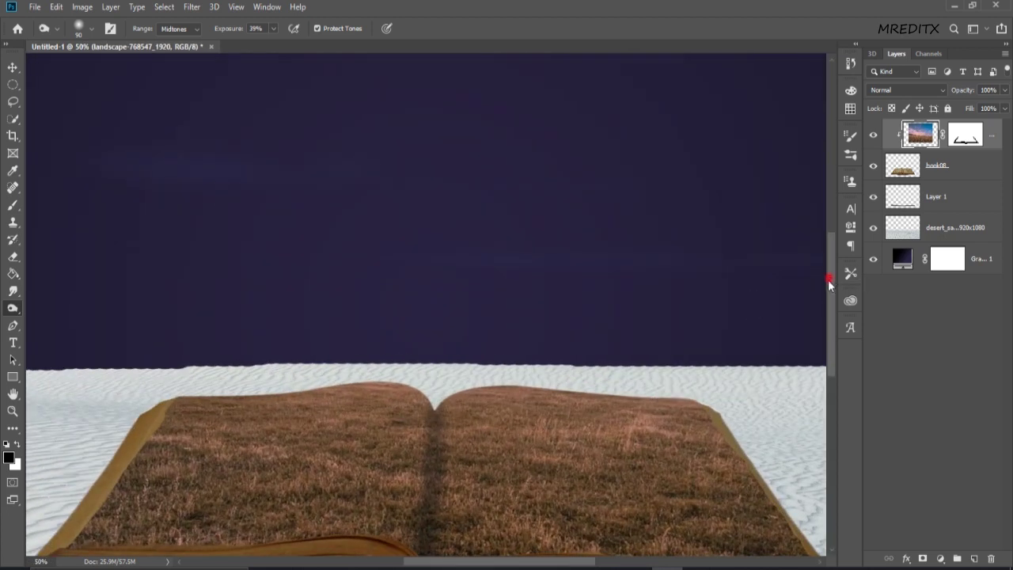
scroll(828, 280, down, 3)
click(851, 63)
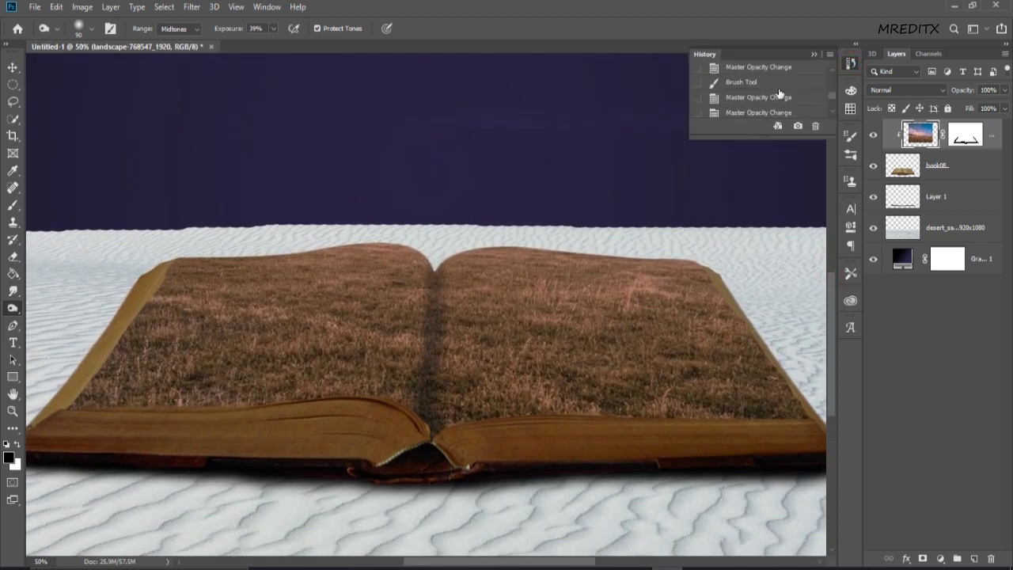
key(ctrl+z)
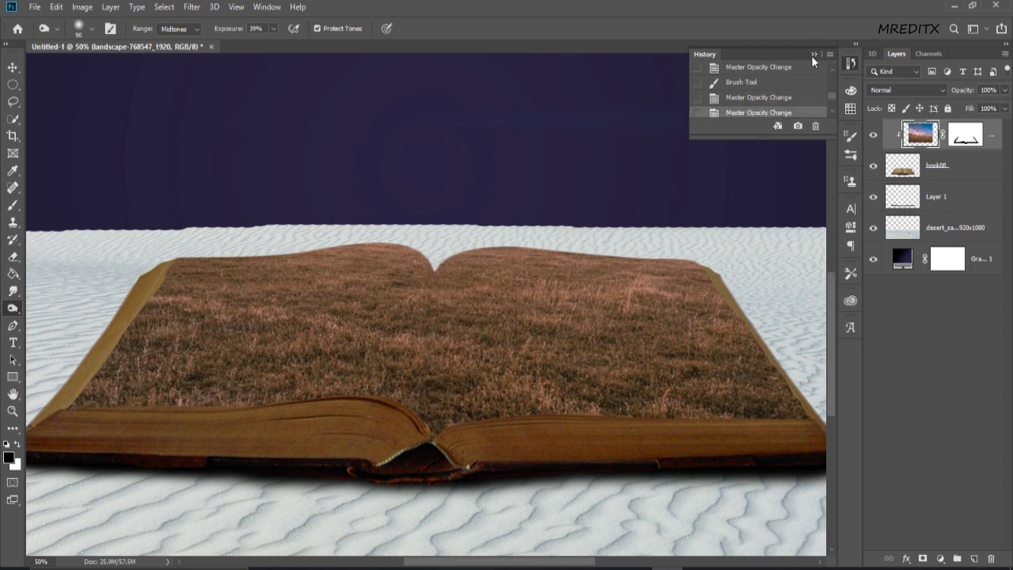
click(814, 54)
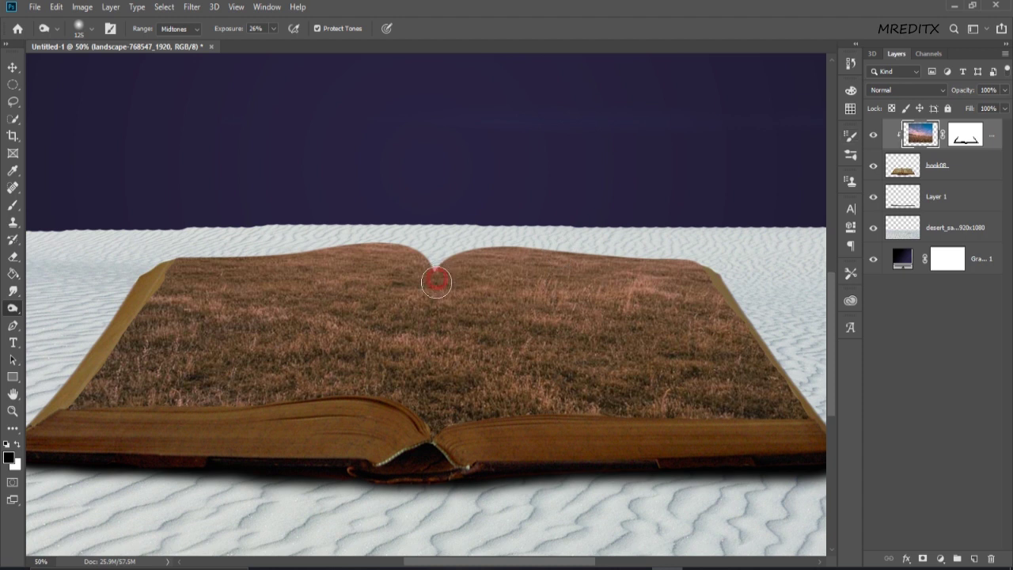
Step: Burn the gutter plus front, right, top and bottom page edges, then set opacity to 70%
drag(436, 269, 437, 387)
drag(685, 417, 729, 427)
drag(701, 260, 745, 323)
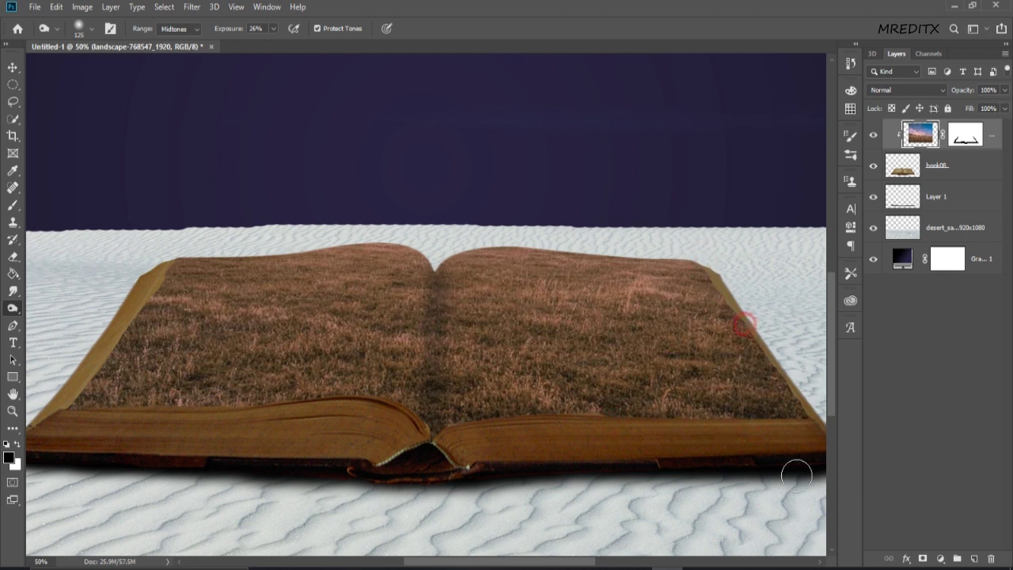
drag(669, 254, 479, 236)
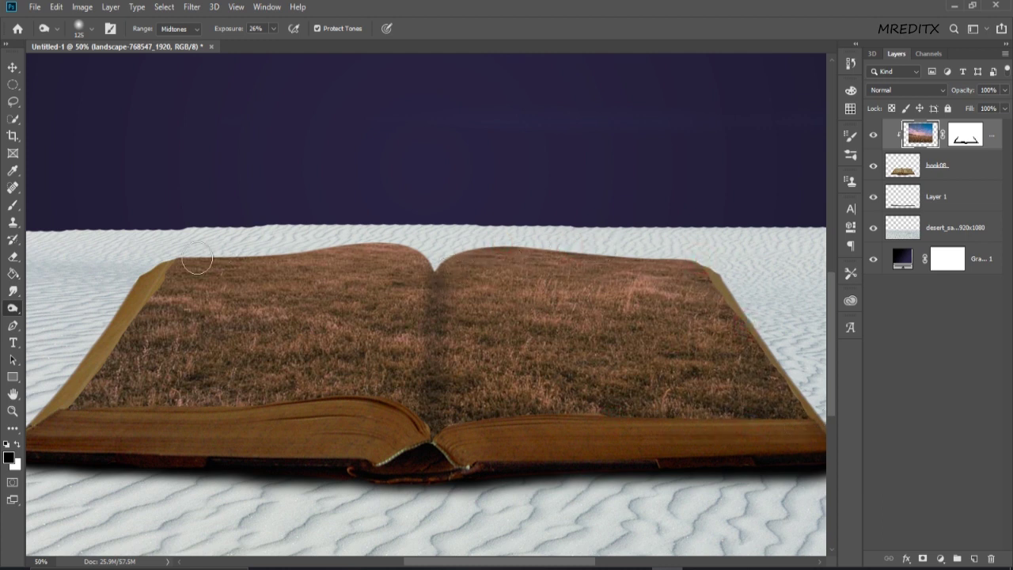
drag(66, 432, 372, 423)
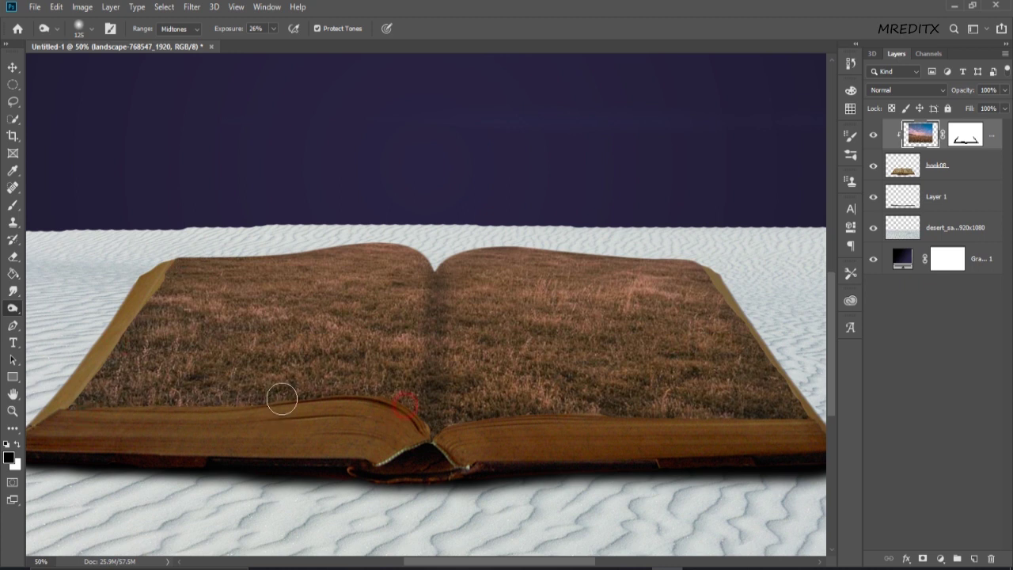
key(ctrl+minus)
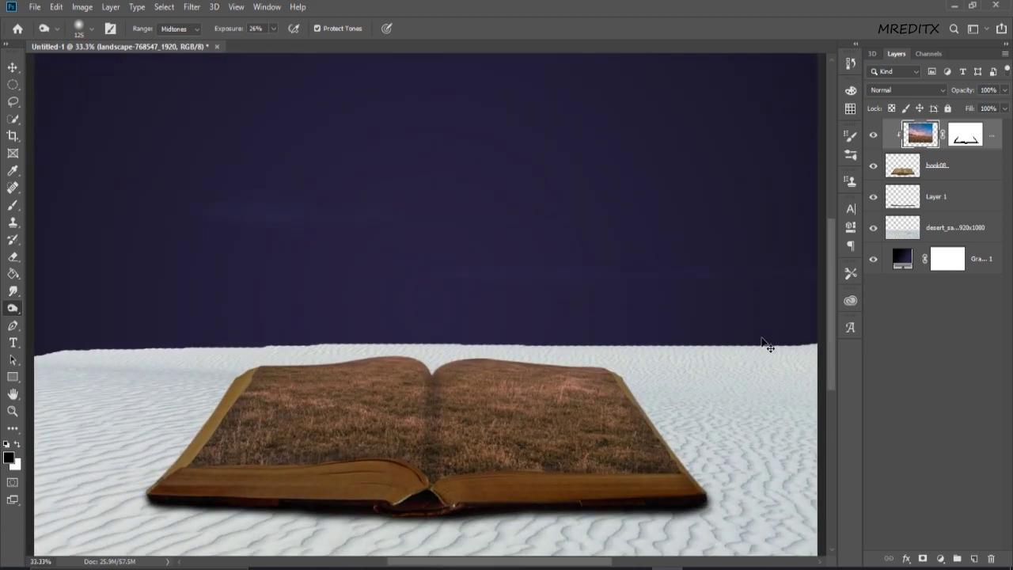
key(ctrl+plus)
key(ctrl+plus)
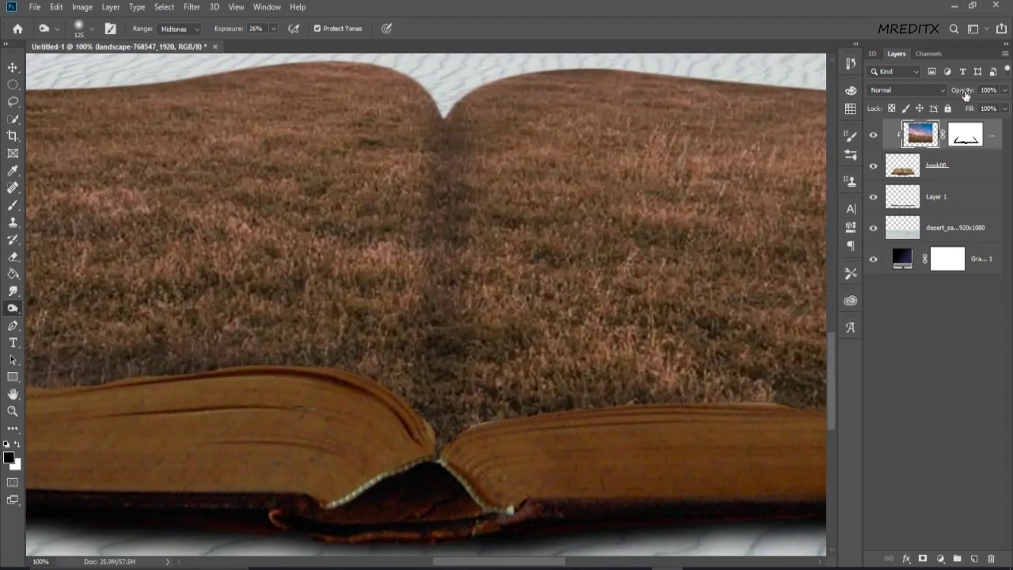
drag(961, 89, 938, 97)
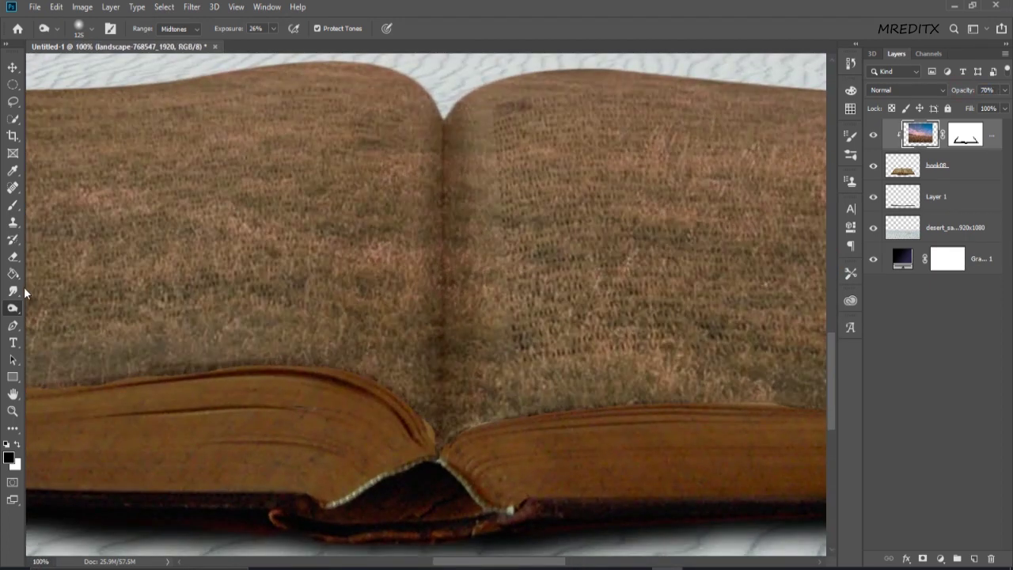
Step: Switch to the Eraser with a smaller Soft Round brush
click(13, 256)
right_click(439, 290)
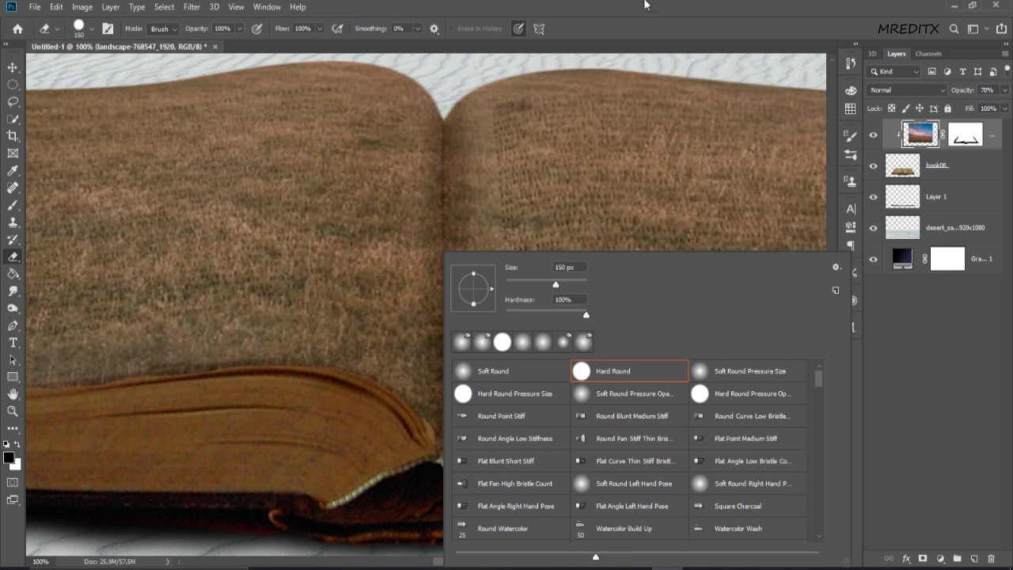
double_click(515, 375)
key(bracketleft)
key(bracketleft)
key(bracketleft)
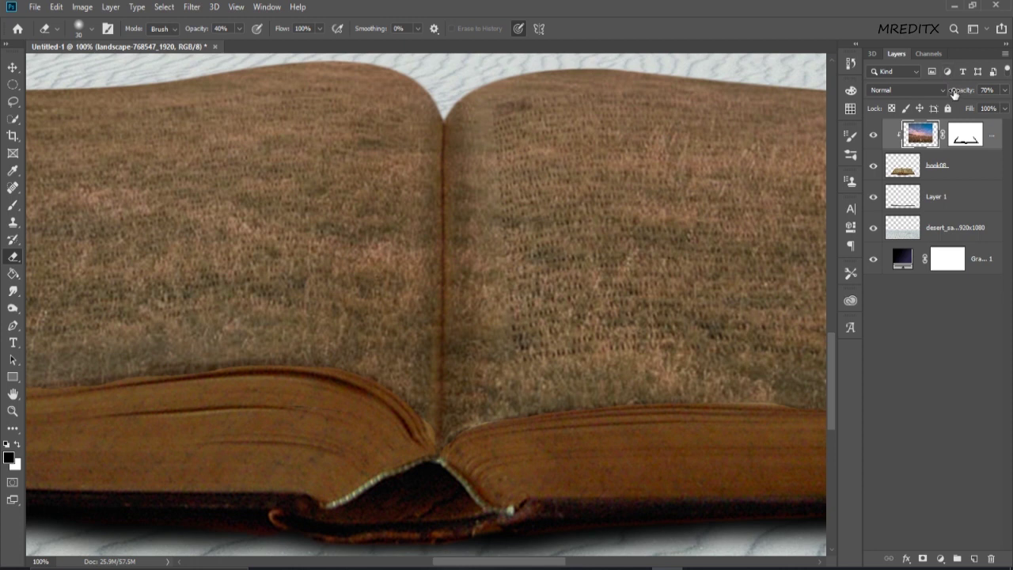
Step: Set the grass layer back to 100% opacity and open Image > Adjustments
drag(954, 94, 997, 94)
scroll(721, 133, down, 1)
scroll(721, 133, down, 1)
scroll(721, 133, down, 1)
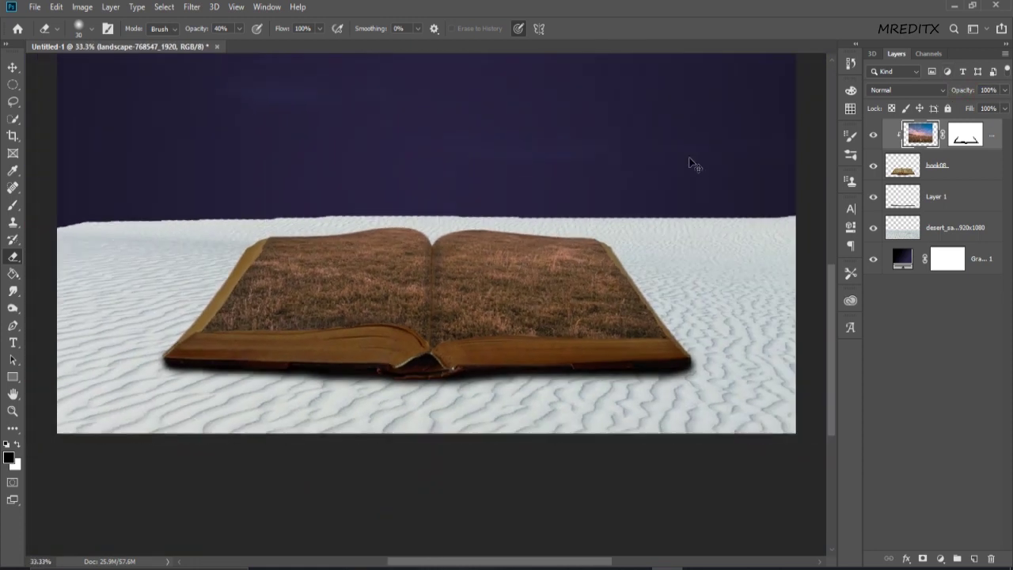
scroll(566, 256, up, 1)
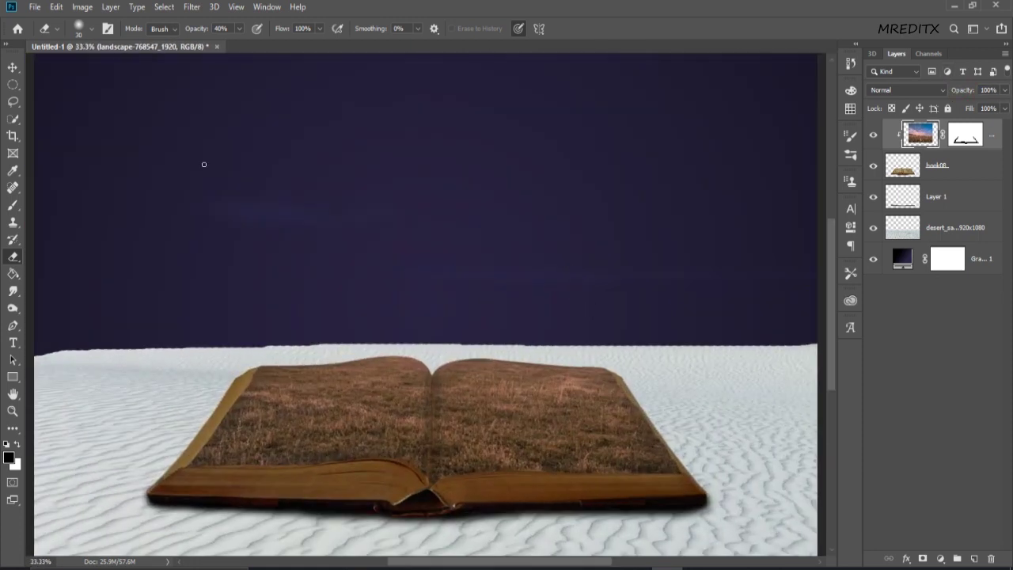
click(82, 6)
mouse_move(134, 41)
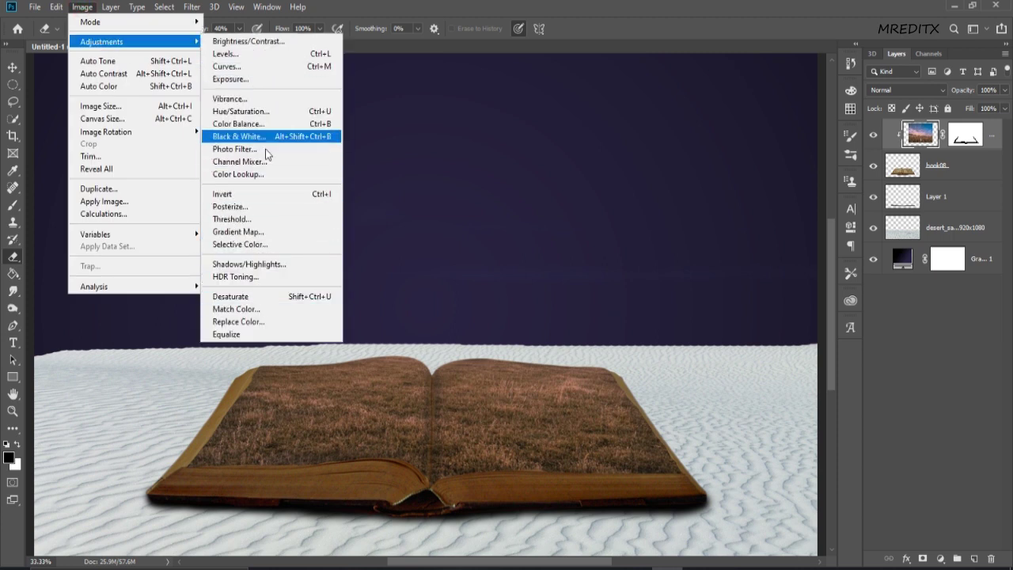
Step: Apply a Vibrance adjustment to the grass and choose a larger soft eraser brush
click(230, 98)
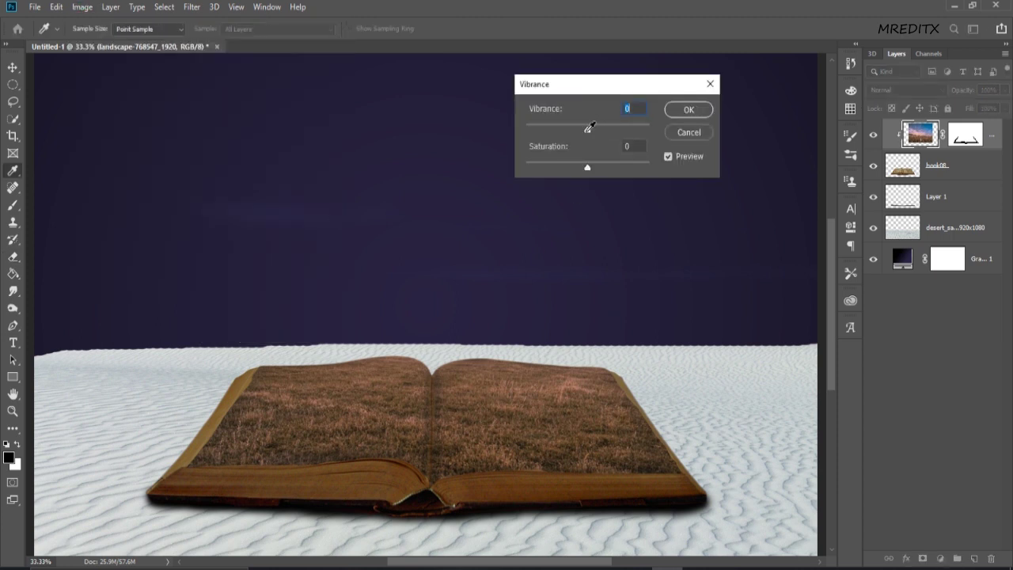
text(+100)
key(Return)
key(e)
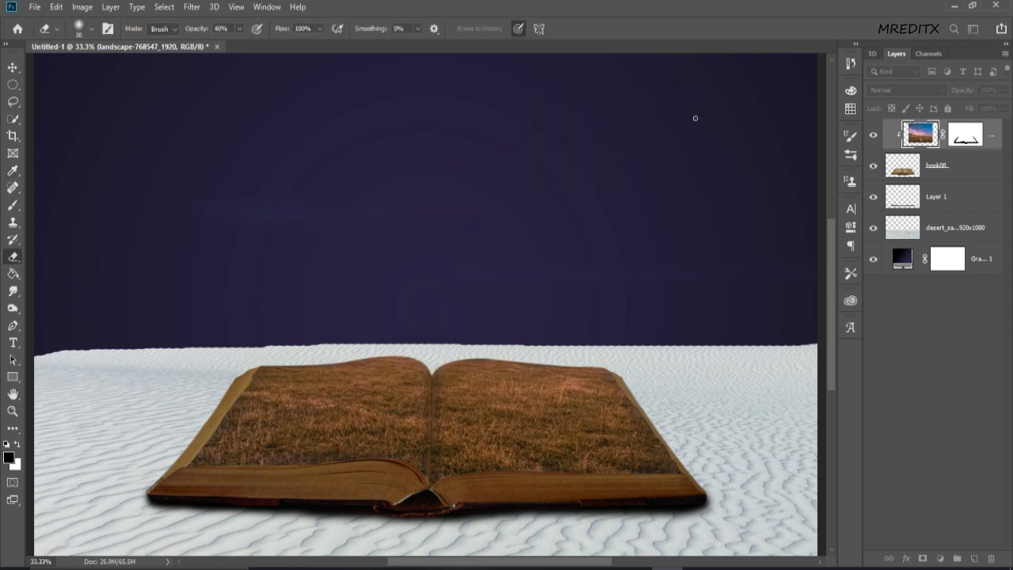
key(ctrl+minus)
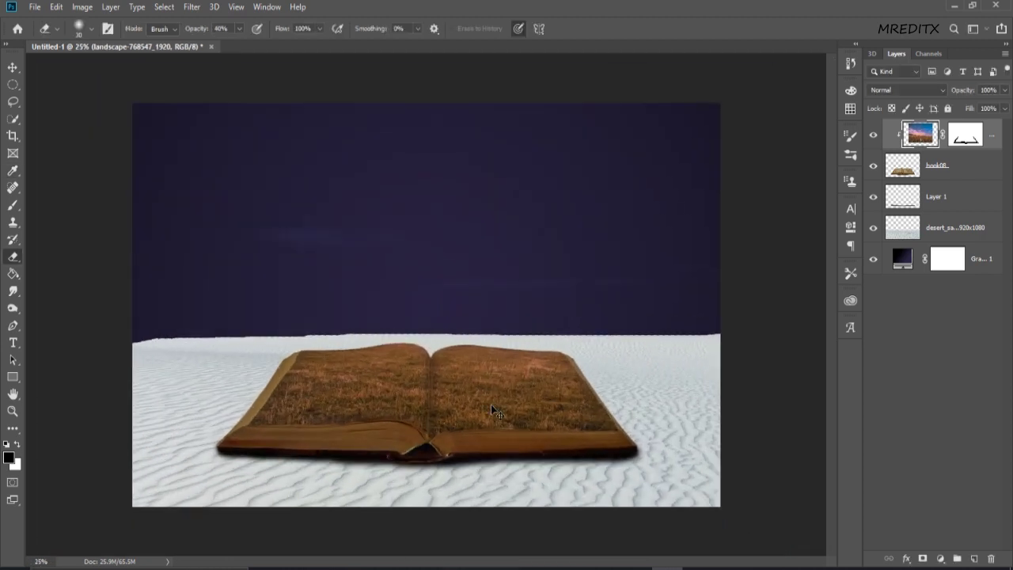
key(ctrl+plus)
key(ctrl+plus)
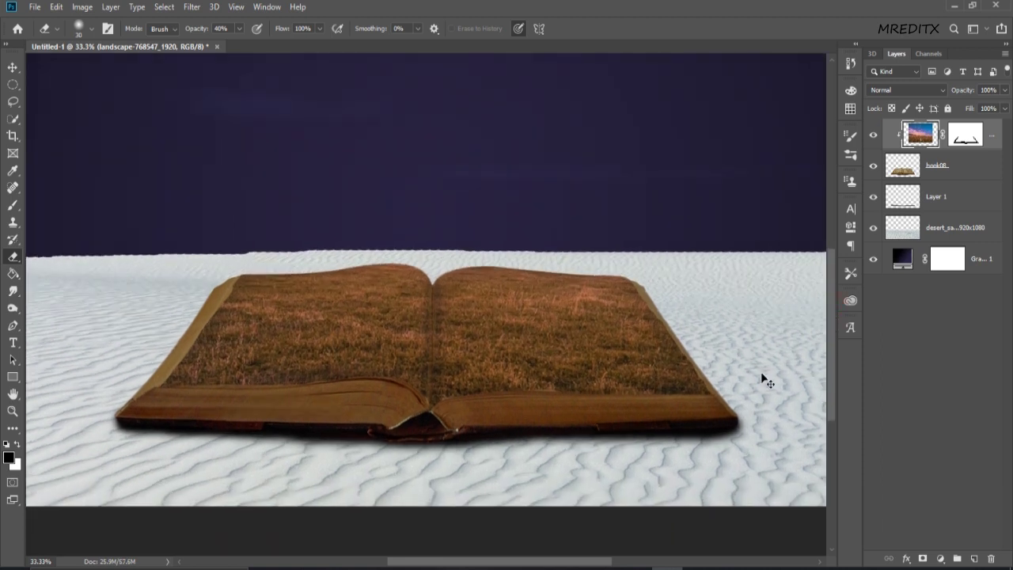
right_click(636, 325)
click(725, 197)
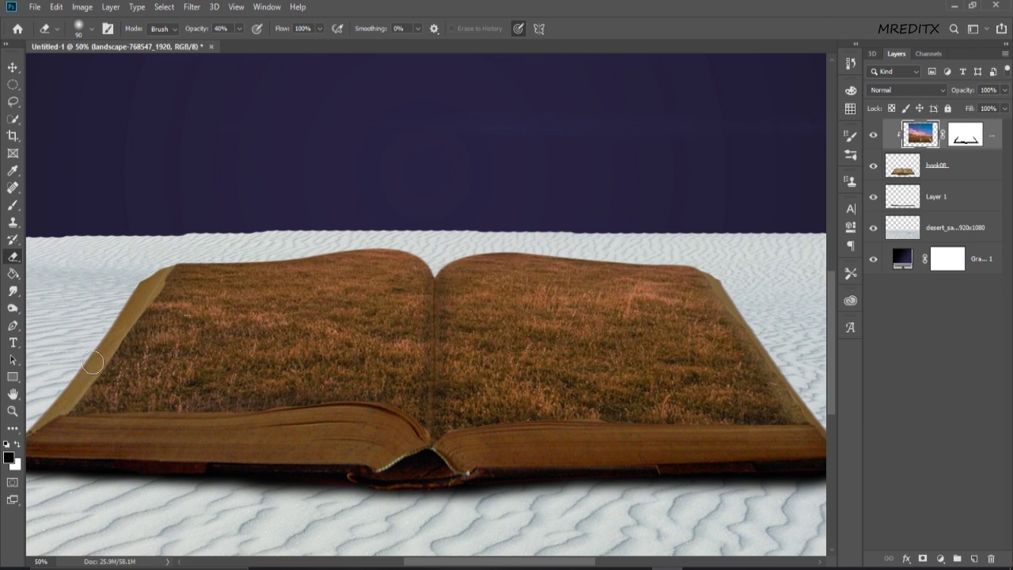
Step: Soften the grass along the left page edge and both page bottoms
drag(162, 266, 80, 393)
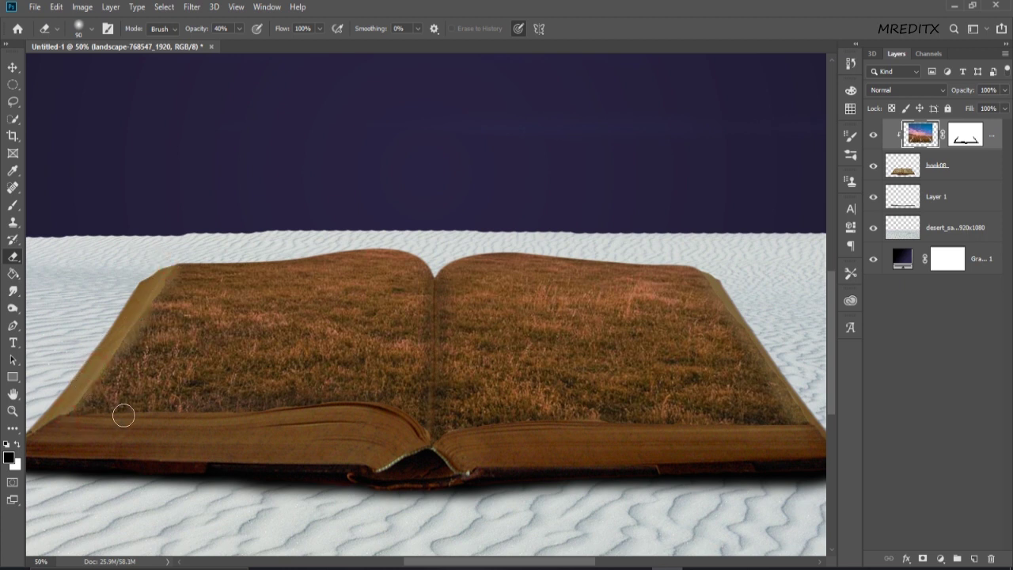
drag(126, 415, 242, 418)
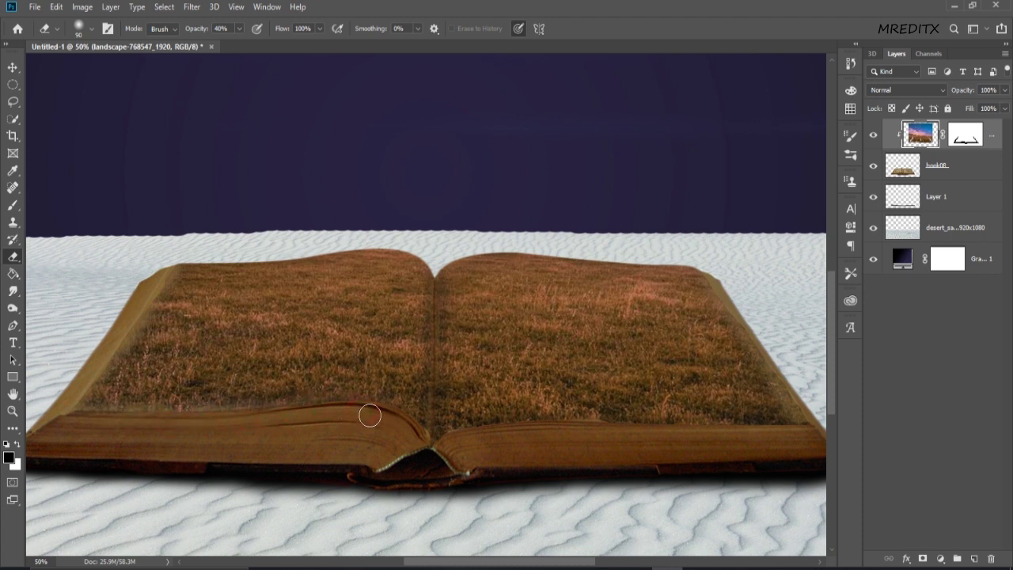
mouse_move(438, 442)
mouse_down()
mouse_move(524, 429)
mouse_move(776, 423)
mouse_move(690, 443)
mouse_up()
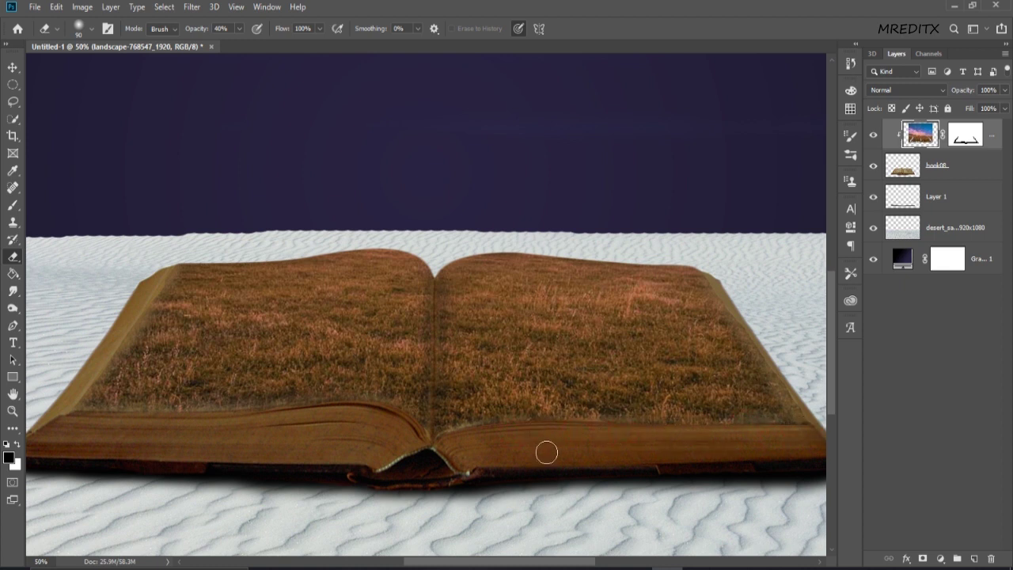
Step: Place the 'huse' cottage image onto the canvas and scale it to 33.5%
key(ctrl+minus)
key(ctrl+minus)
key(ctrl+plus)
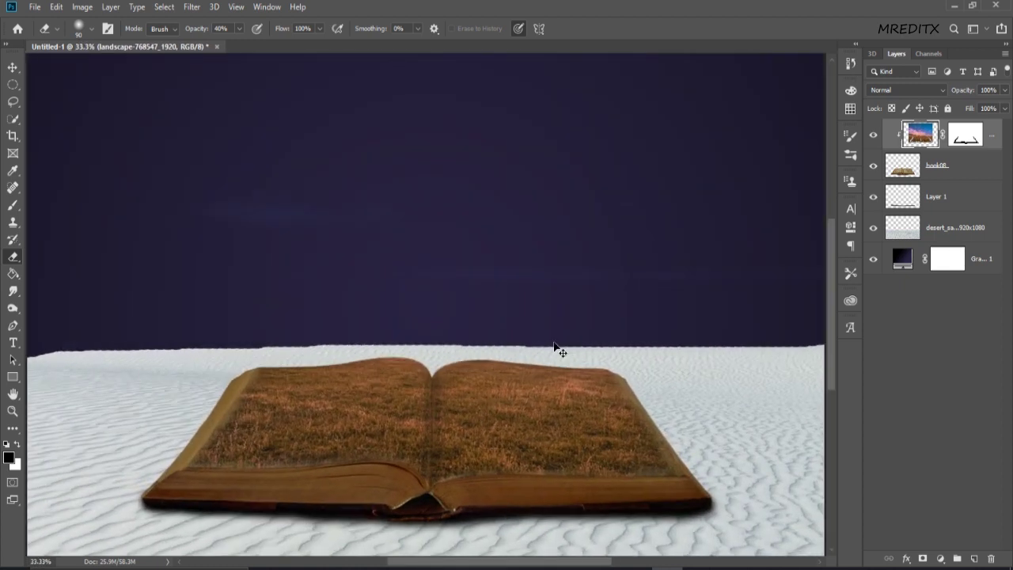
key(ctrl+plus)
scroll(834, 296, down, 3)
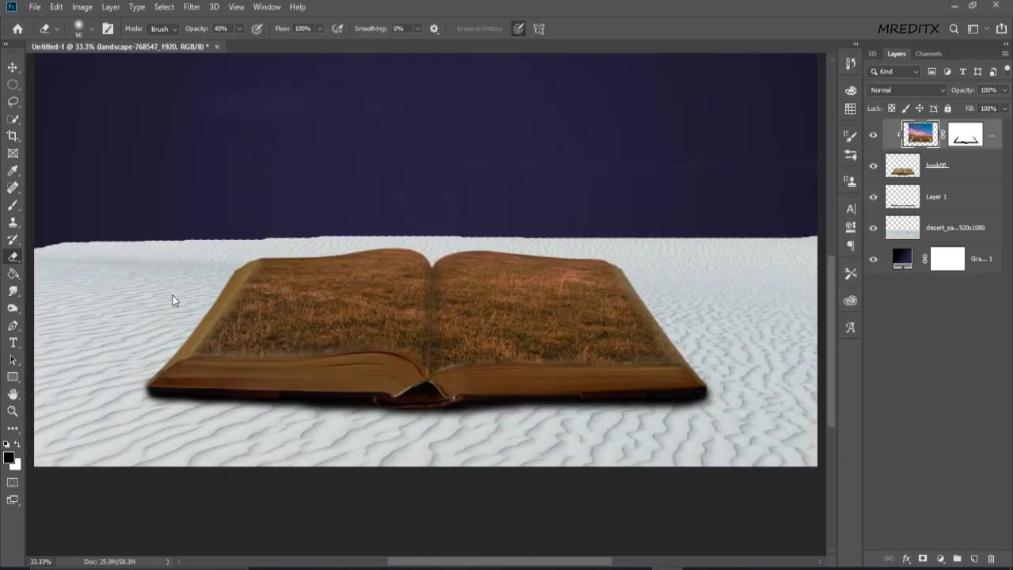
drag(380, 230, 172, 295)
drag(677, 528, 421, 255)
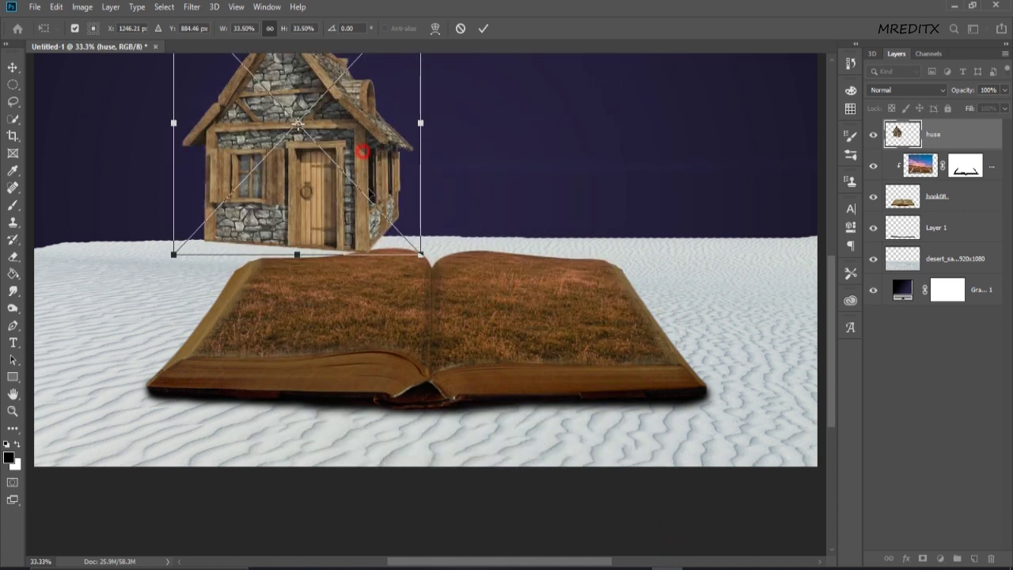
Step: Shrink the cottage and position it on the book's left page
drag(345, 208, 409, 323)
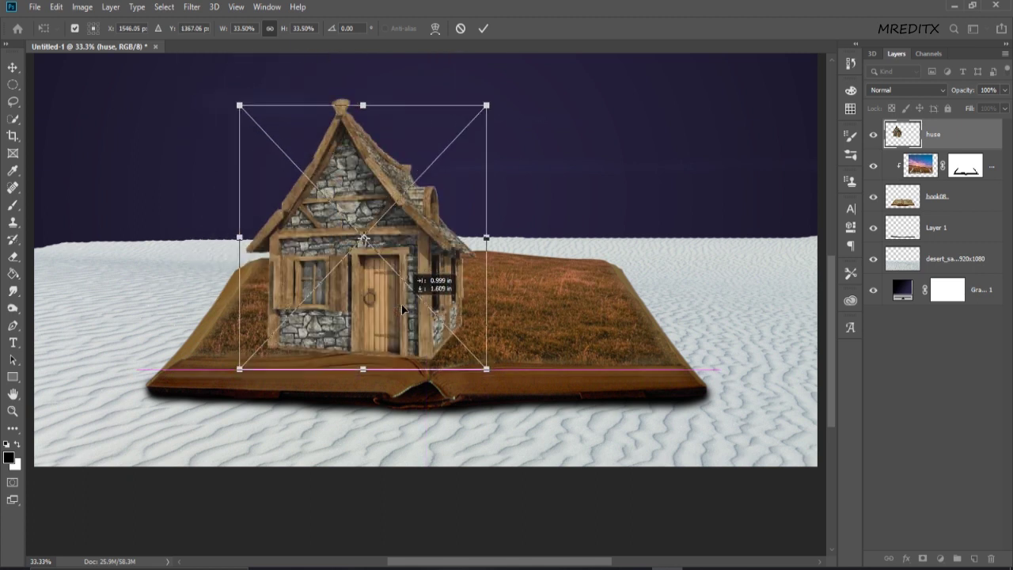
drag(486, 369, 404, 282)
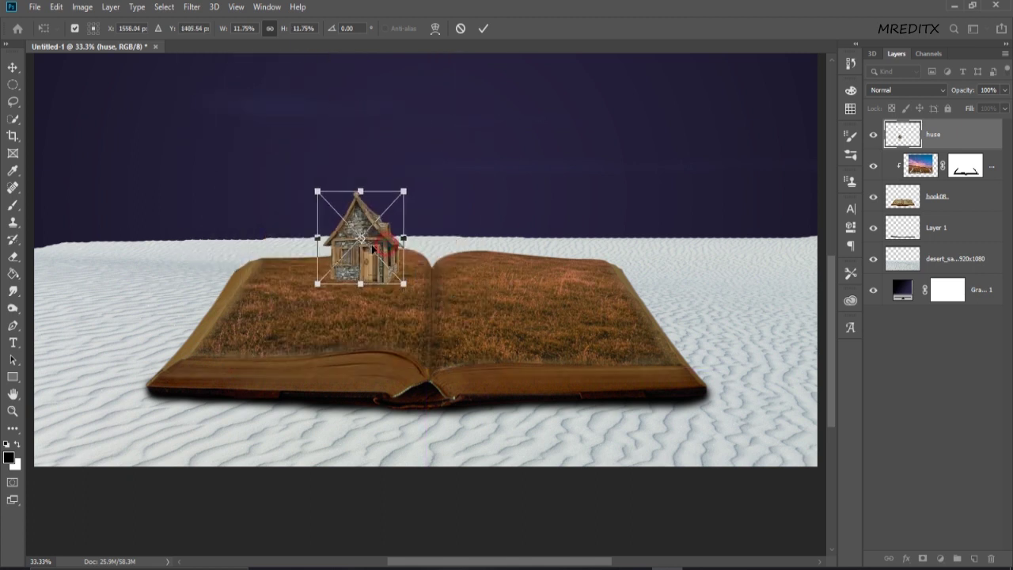
drag(368, 253, 319, 263)
click(485, 29)
Step: Zoom in on the cottage and rasterize its layer
key(e)
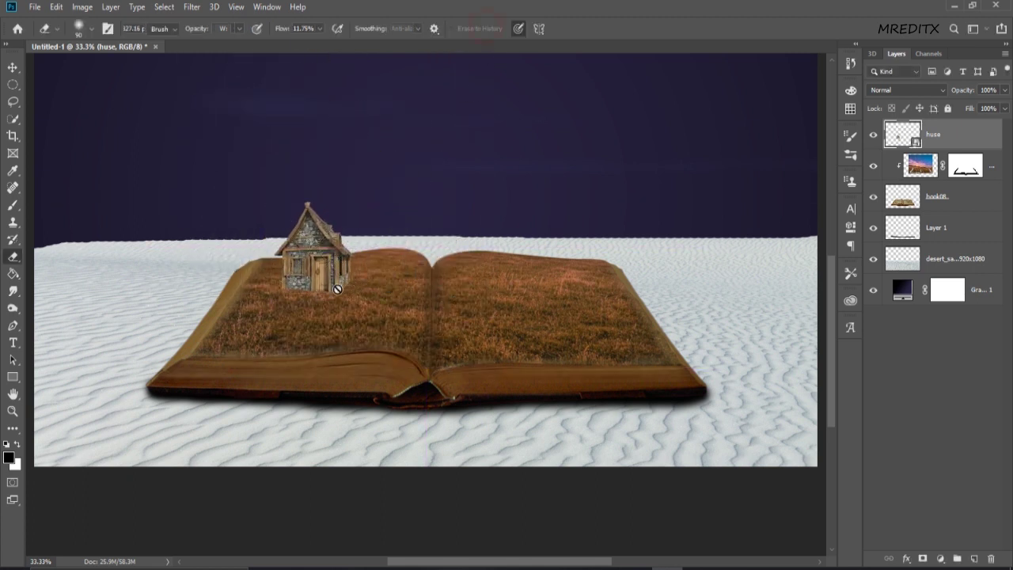
key(ctrl+plus)
key(ctrl+plus)
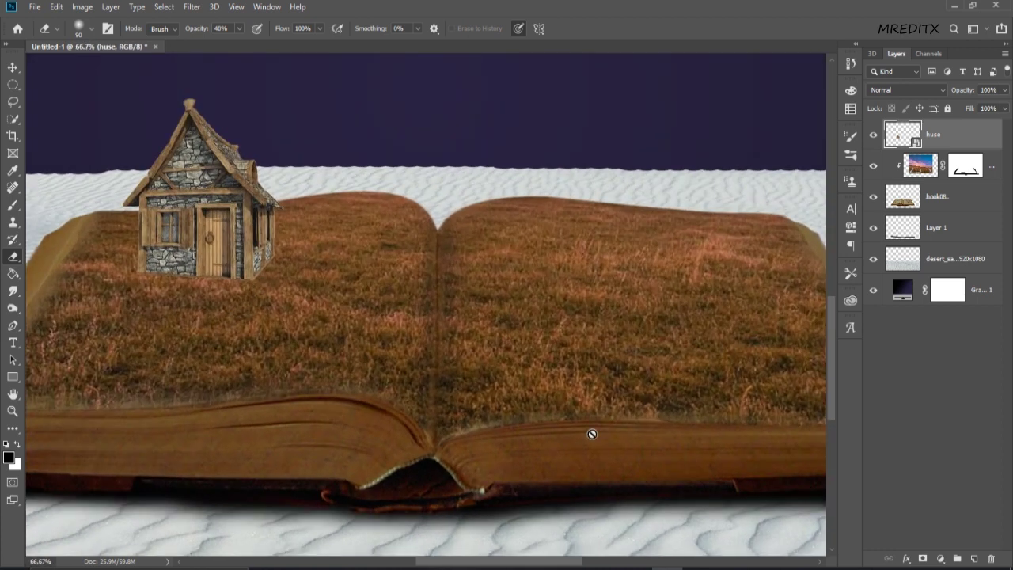
key(ctrl+plus)
scroll(437, 423, left, 5)
scroll(776, 352, right, 2)
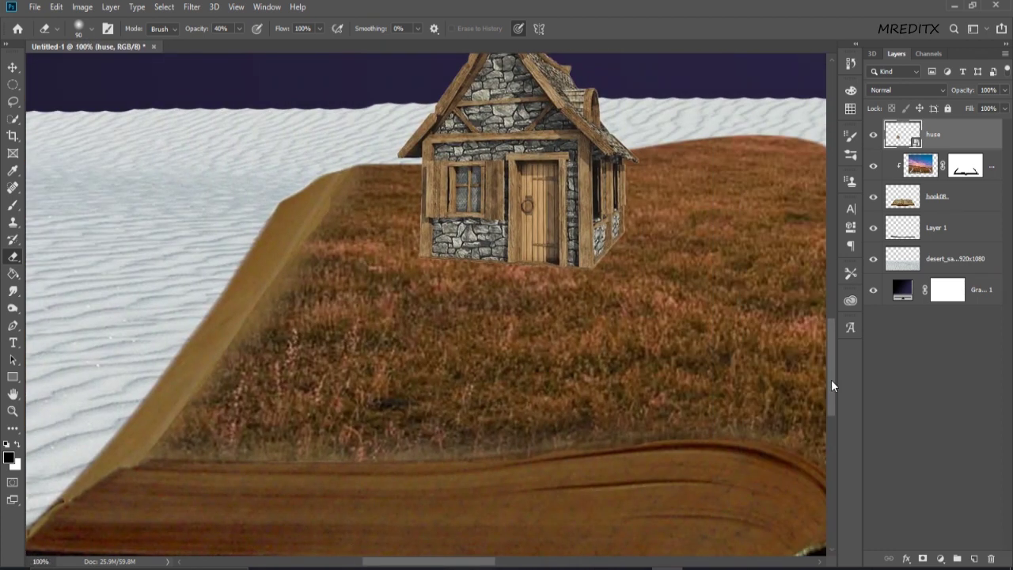
drag(832, 385, 828, 362)
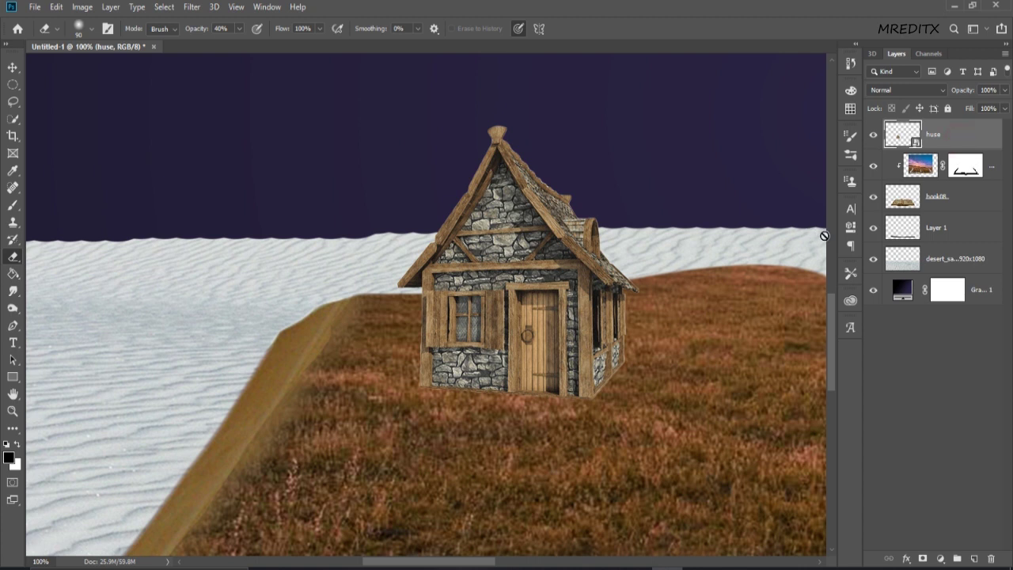
right_click(957, 136)
click(818, 239)
Step: Rescale the cottage to 81.67%, lower it on the grass, apply horizontal flips, and commit
key(ctrl+t)
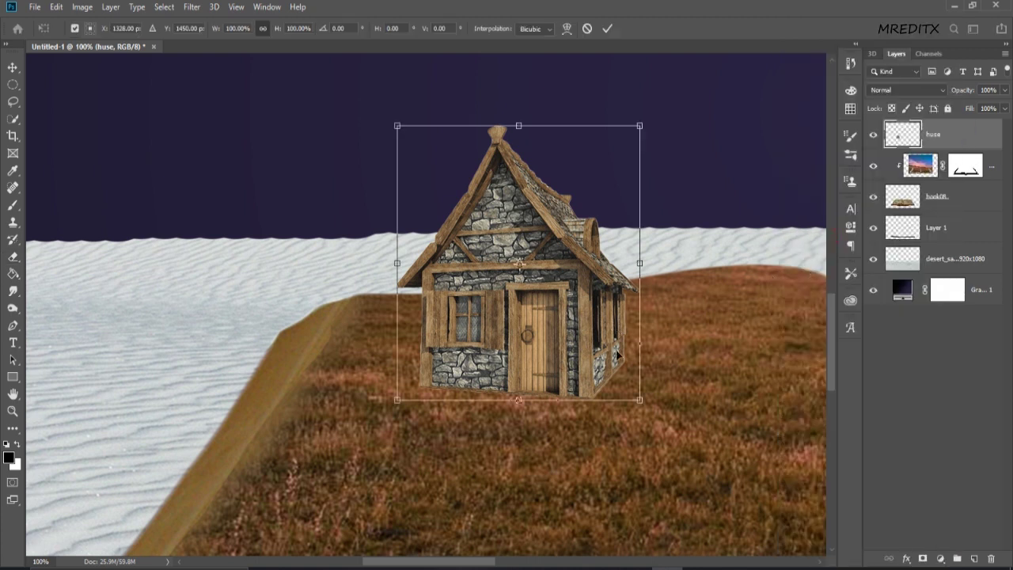
drag(626, 384, 606, 358)
drag(570, 301, 535, 346)
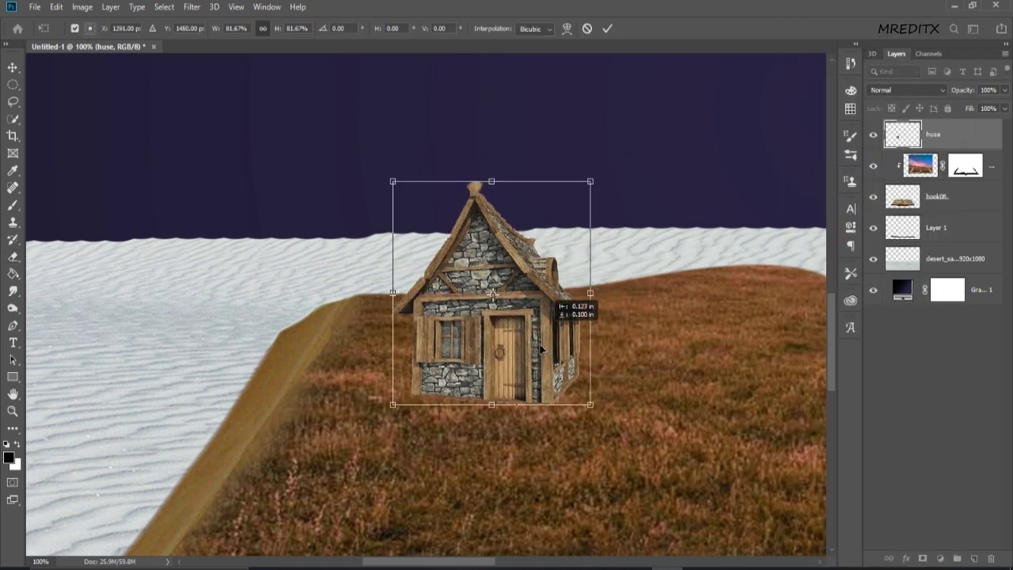
right_click(532, 358)
click(585, 522)
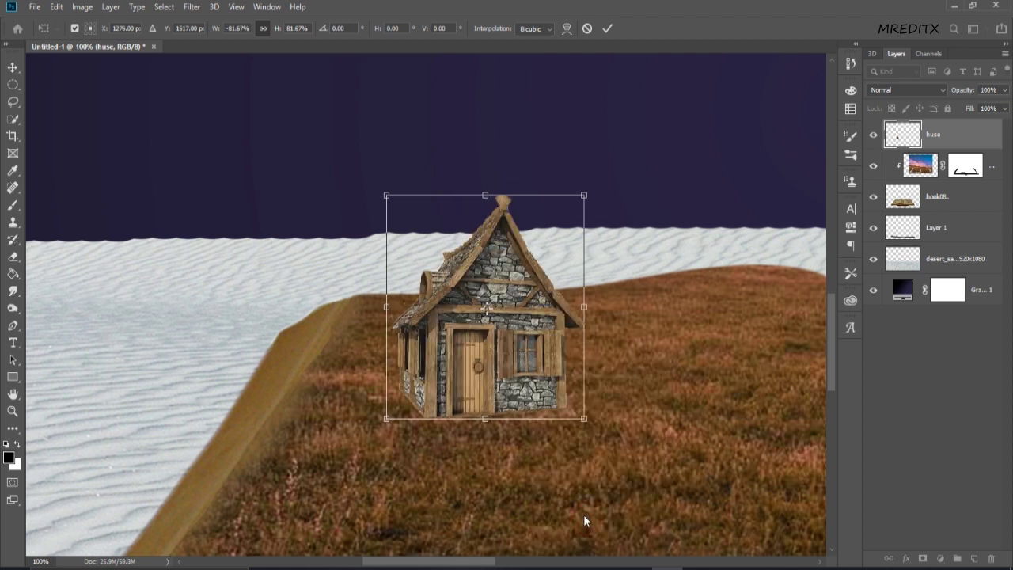
right_click(541, 368)
click(586, 536)
click(608, 29)
Step: Nudge the cottage slightly down on the book's left page
key(e)
key(ctrl+minus)
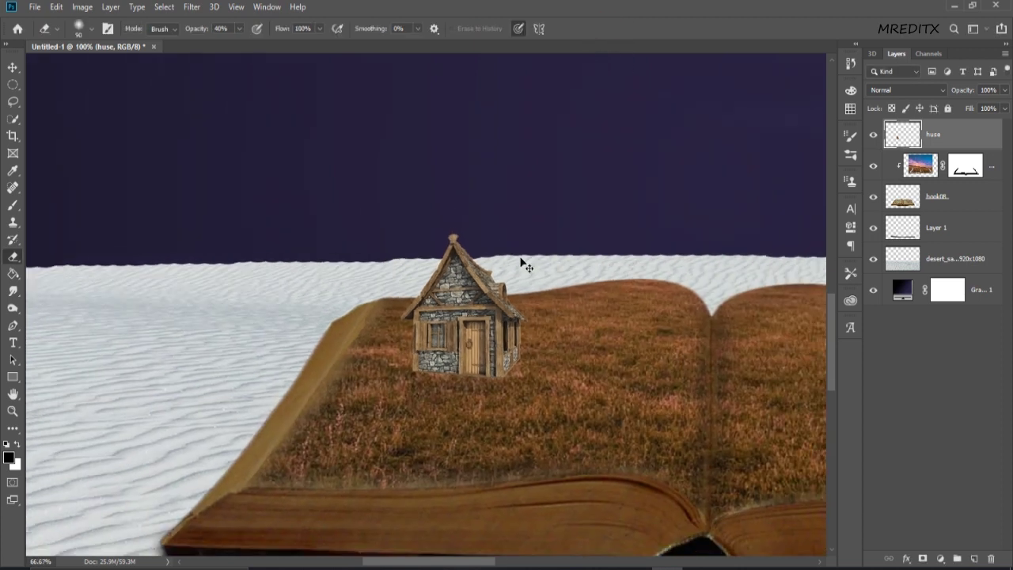
key(ctrl+minus)
key(ctrl+minus)
key(ctrl+minus)
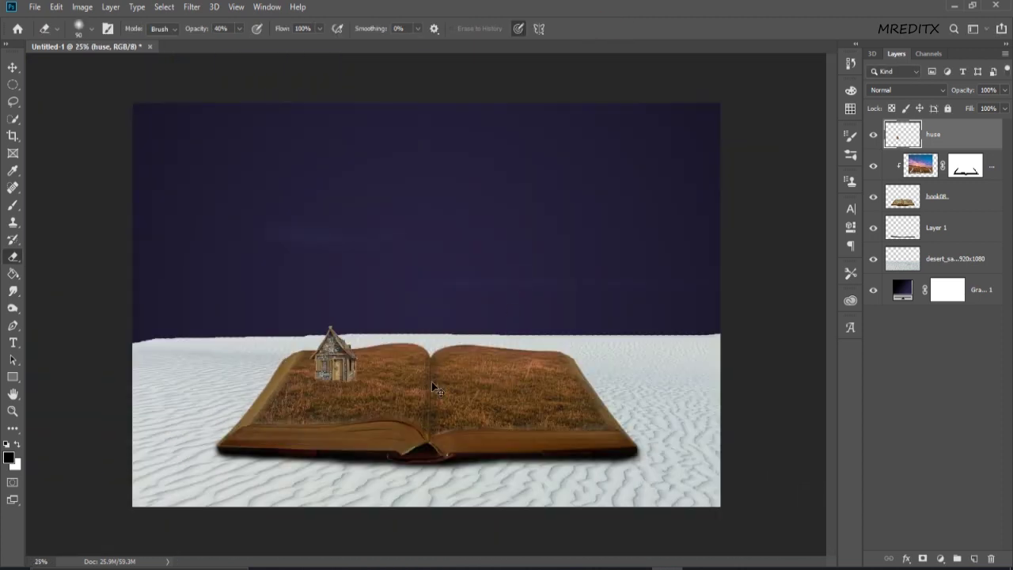
key(ctrl+plus)
key(ctrl+t)
drag(291, 386, 292, 388)
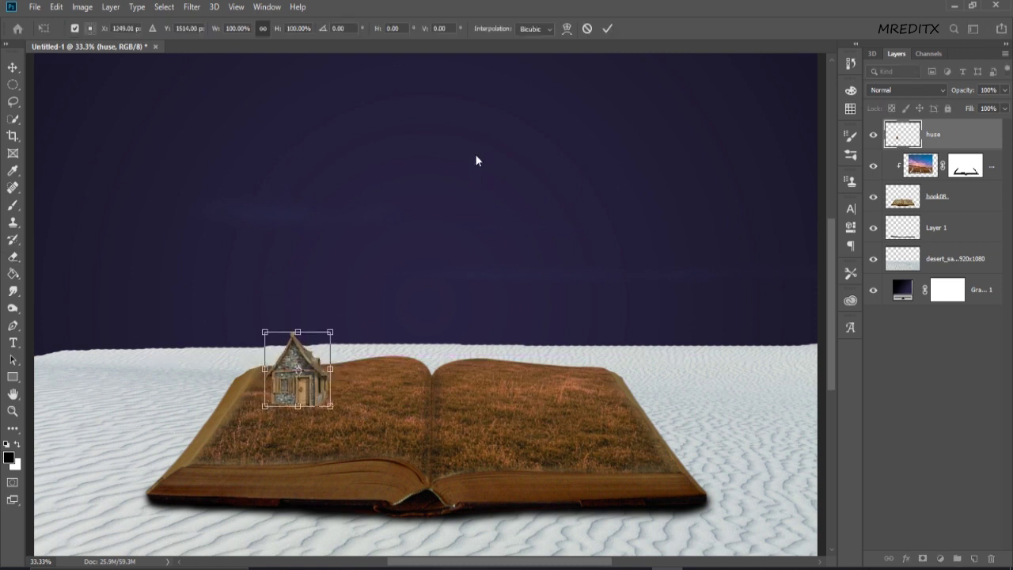
click(607, 29)
Step: Squash the cottage slightly in height, to about 96.47%
key(e)
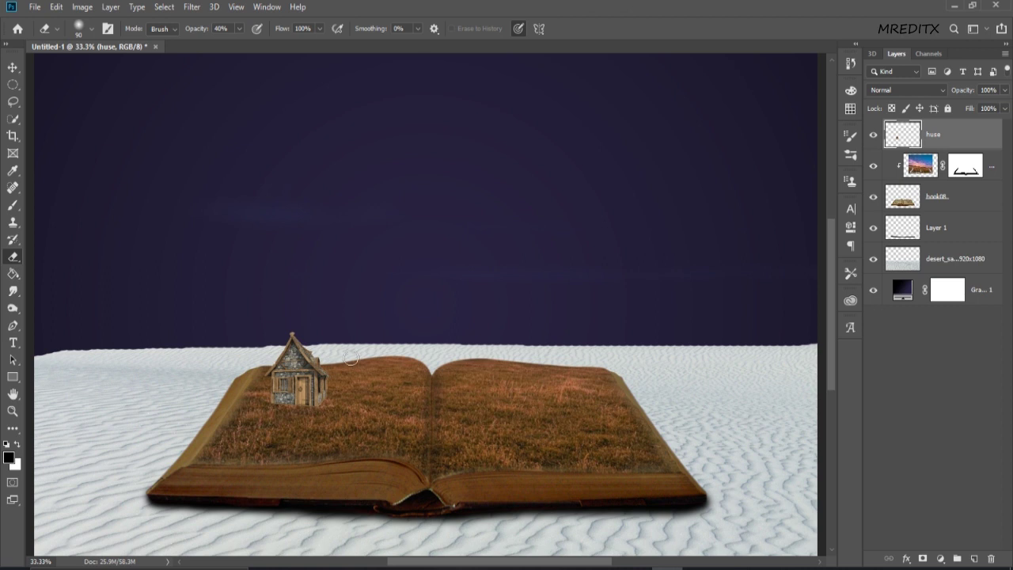
key(ctrl+minus)
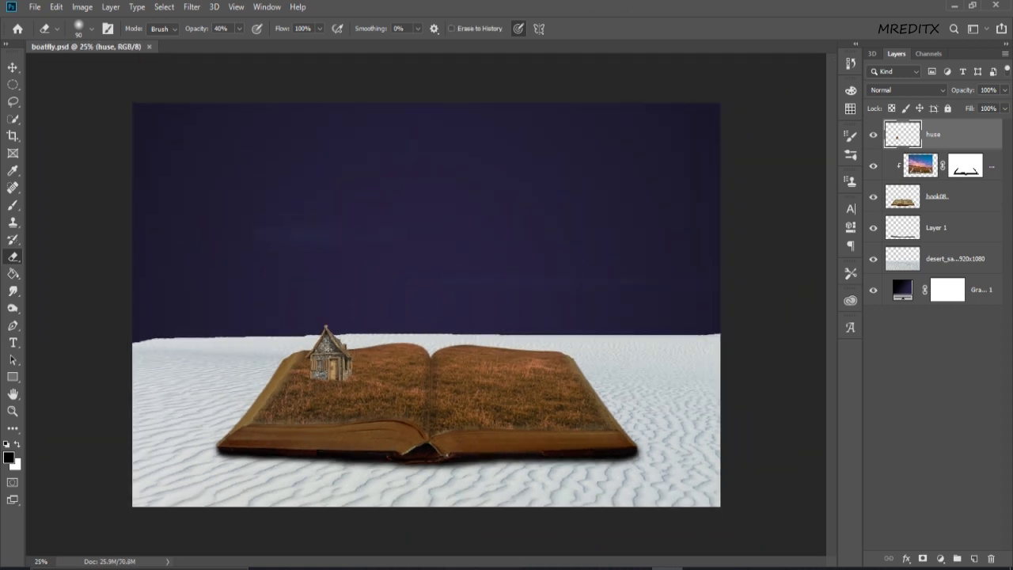
key(ctrl+plus)
key(ctrl+plus)
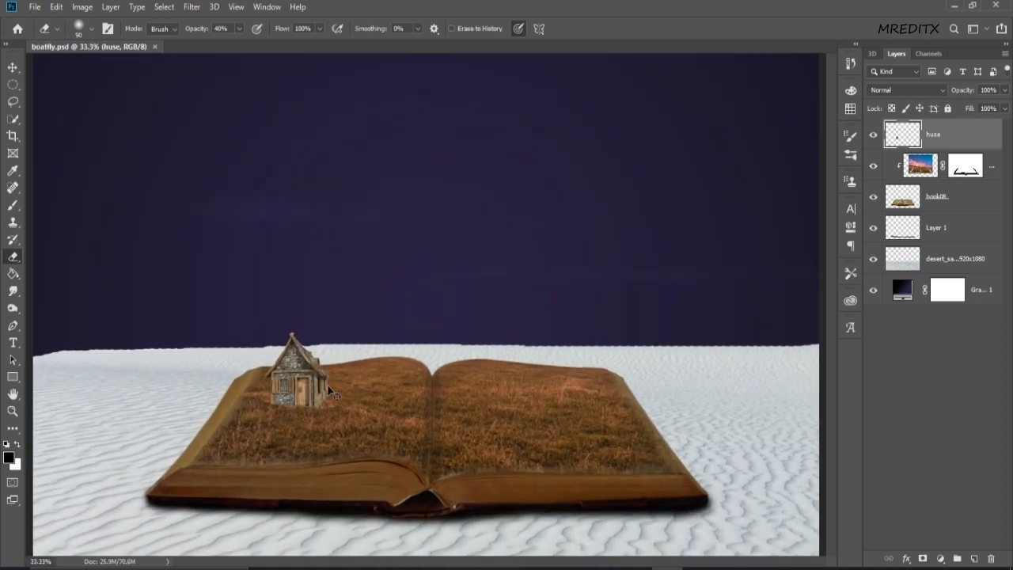
key(ctrl+plus)
scroll(403, 416, down, 3)
scroll(405, 434, down, 2)
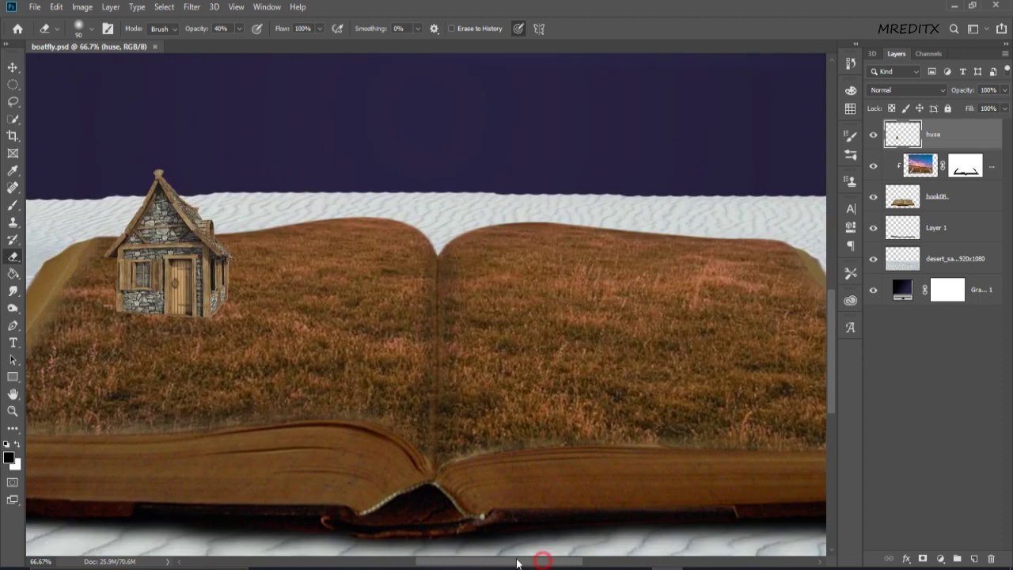
drag(516, 562, 467, 562)
key(ctrl+t)
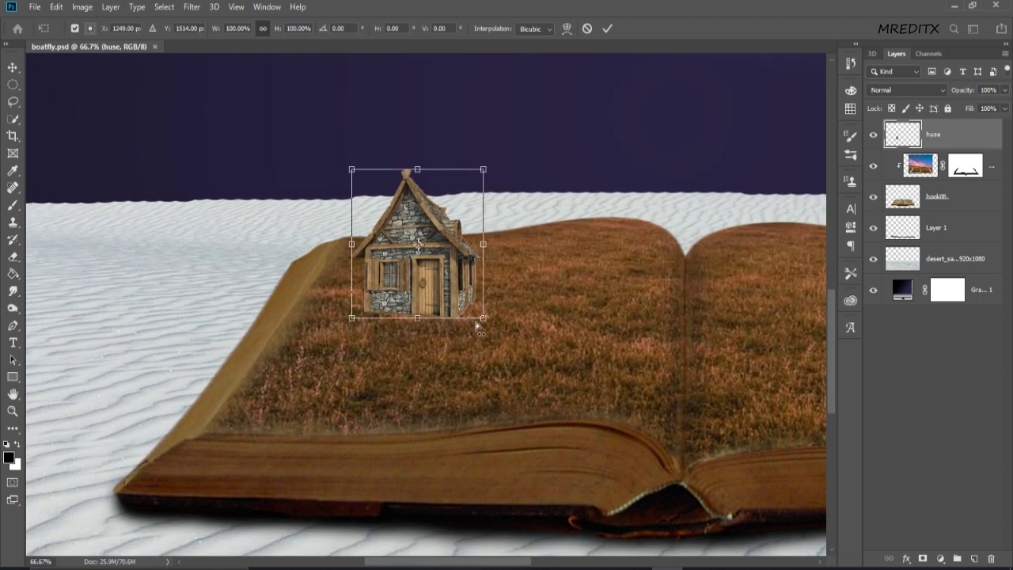
drag(482, 319, 479, 314)
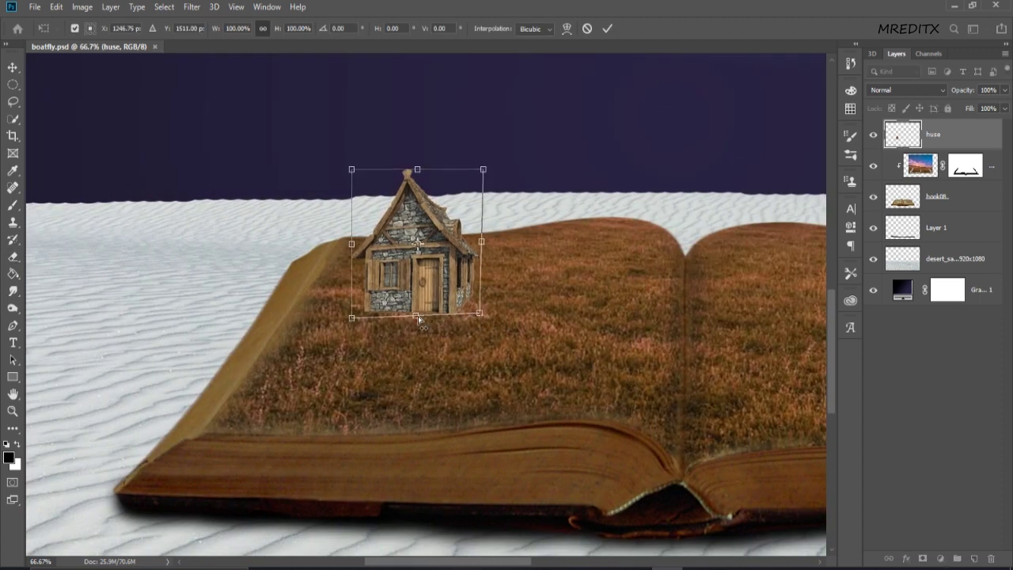
drag(418, 319, 422, 313)
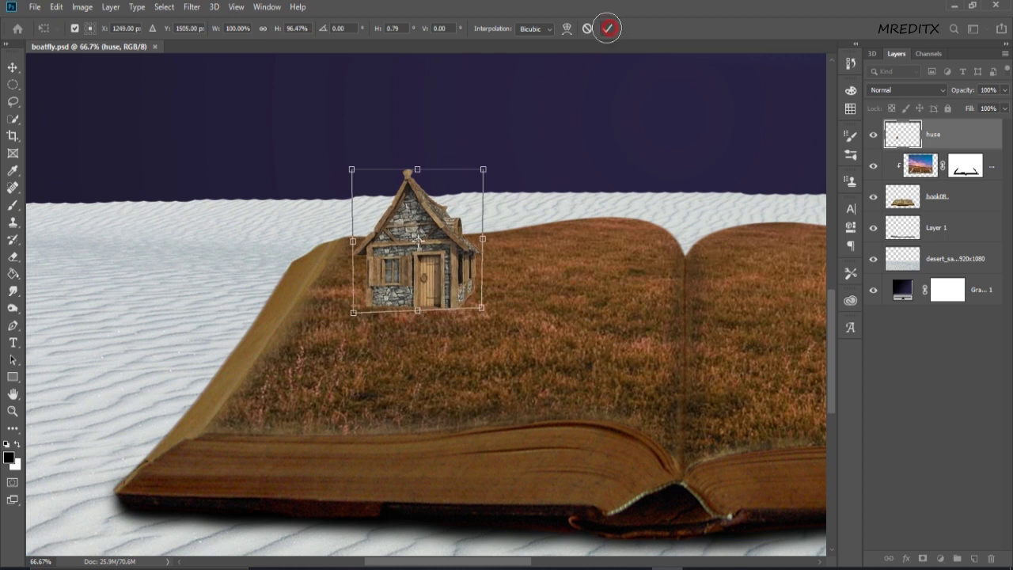
click(608, 29)
Step: Flip the cottage horizontally so it faces the other way
key(e)
scroll(517, 278, down, 2)
scroll(510, 280, up, 1)
scroll(507, 278, up, 1)
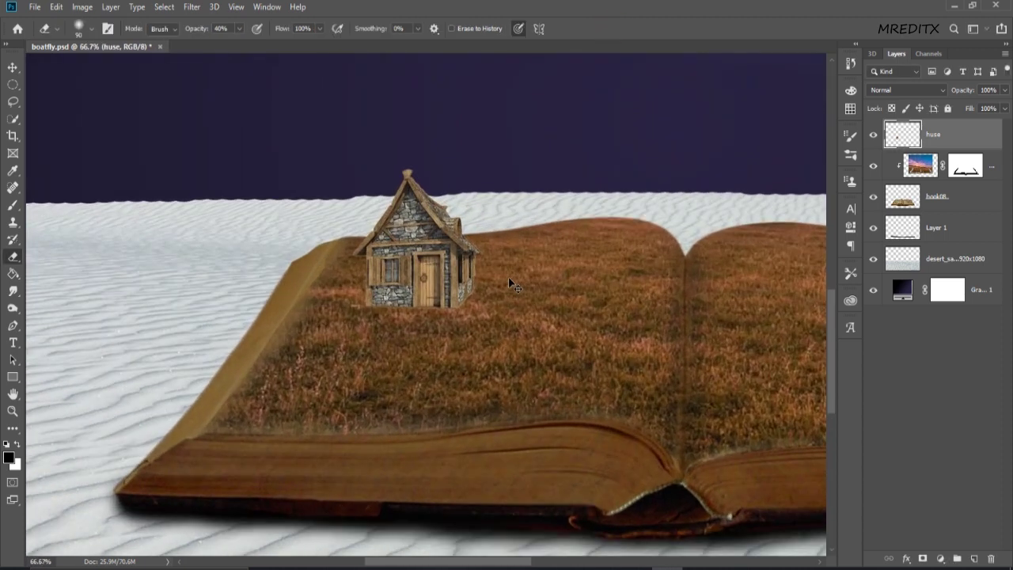
scroll(509, 279, up, 1)
key(ctrl+t)
right_click(437, 275)
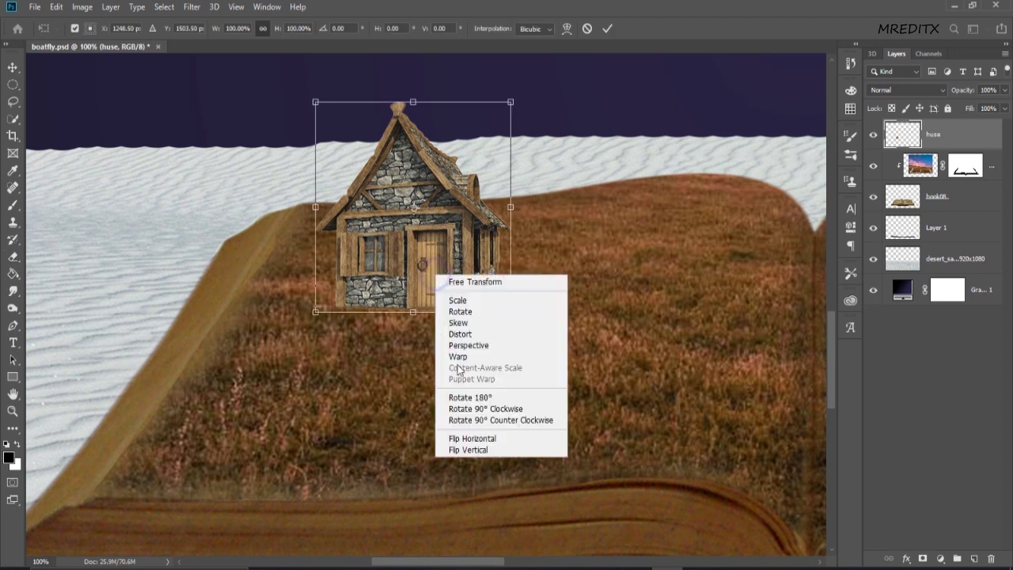
click(473, 438)
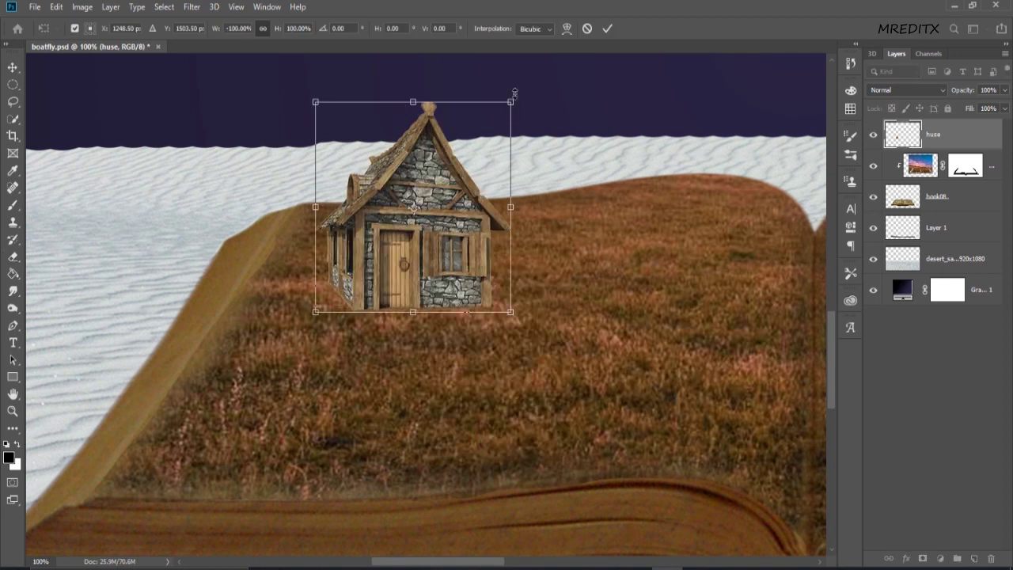
click(606, 29)
Step: Pan and scroll the view to frame the cottage and the layers panel
scroll(553, 168, down, 2)
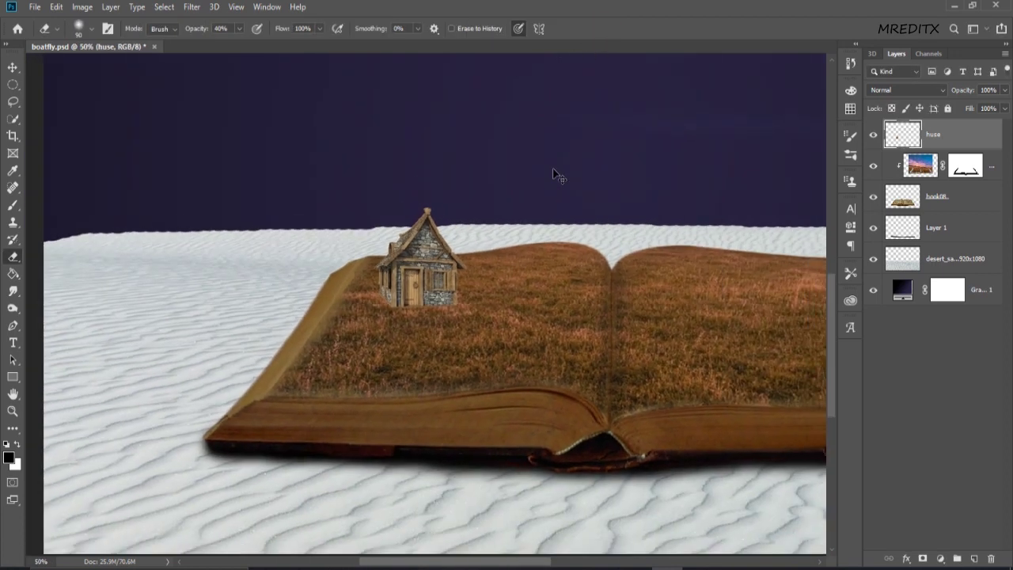
scroll(553, 167, down, 2)
scroll(366, 316, up, 1)
scroll(718, 305, up, 1)
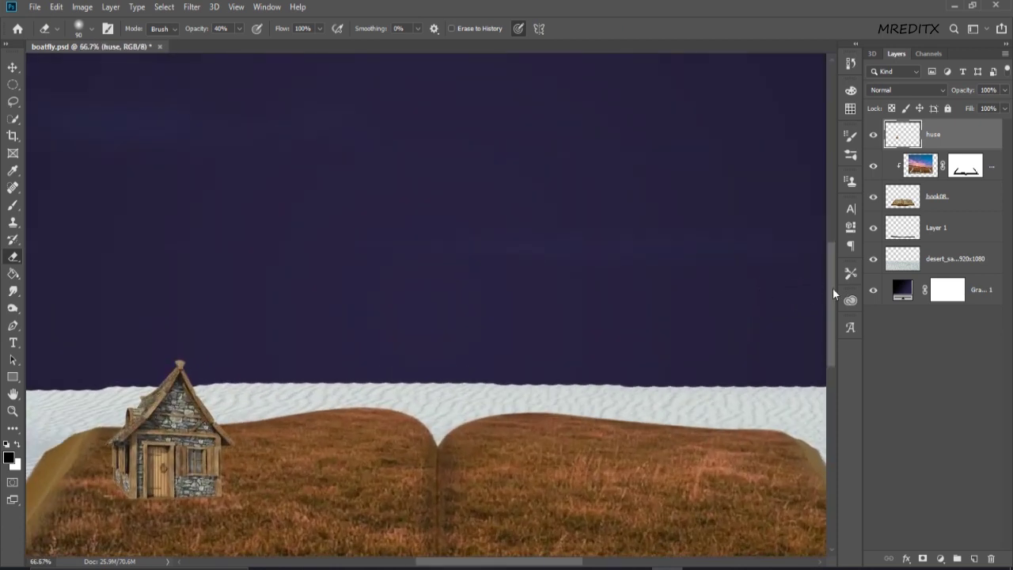
scroll(527, 422, up, 1)
drag(570, 564, 506, 564)
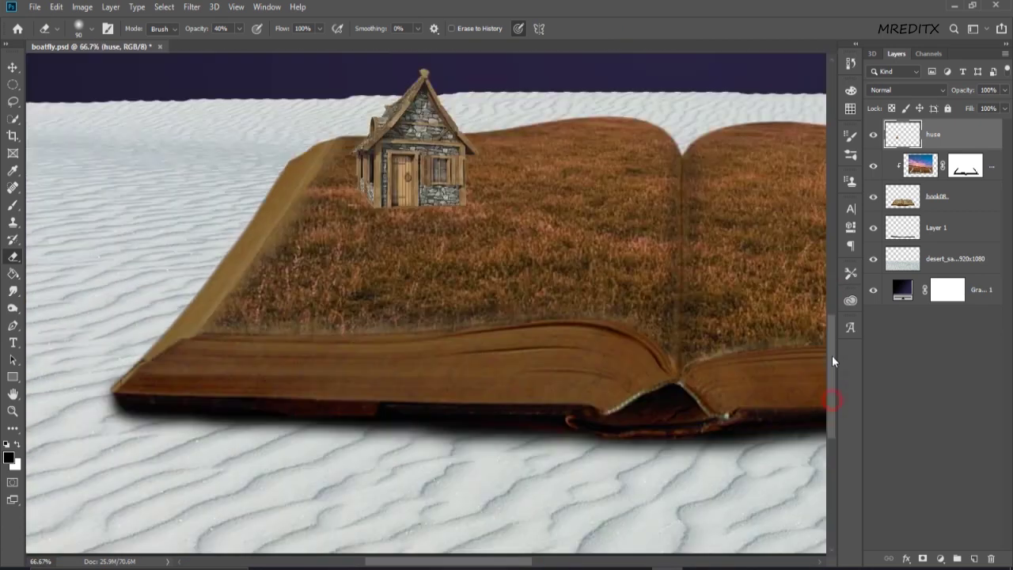
drag(832, 396, 833, 355)
scroll(474, 357, up, 1)
scroll(431, 378, up, 1)
scroll(451, 404, down, 1)
scroll(420, 309, up, 1)
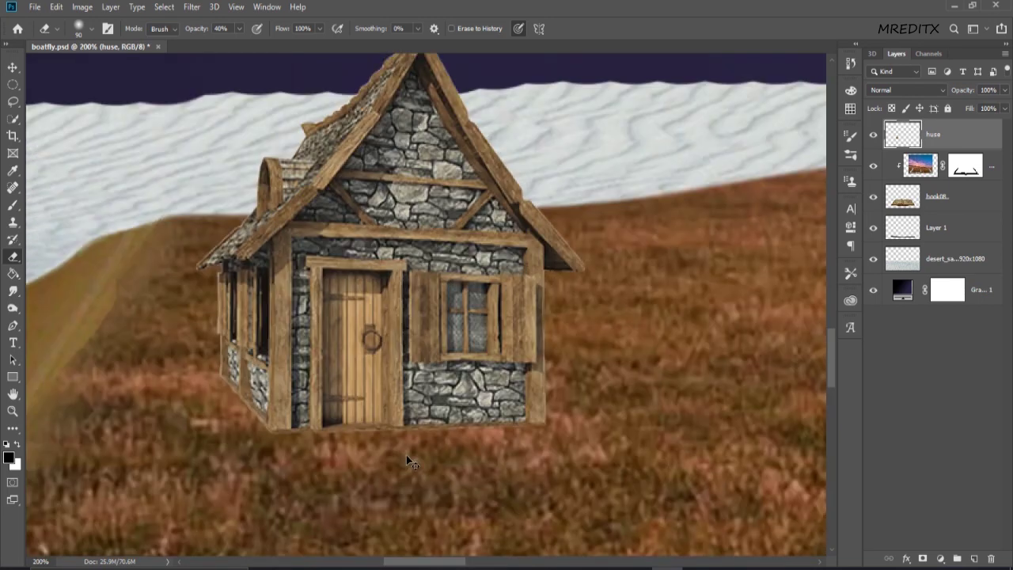
Step: Pick the Spatter 39 pixels brush and add a layer mask to the huse layer
click(13, 204)
right_click(425, 354)
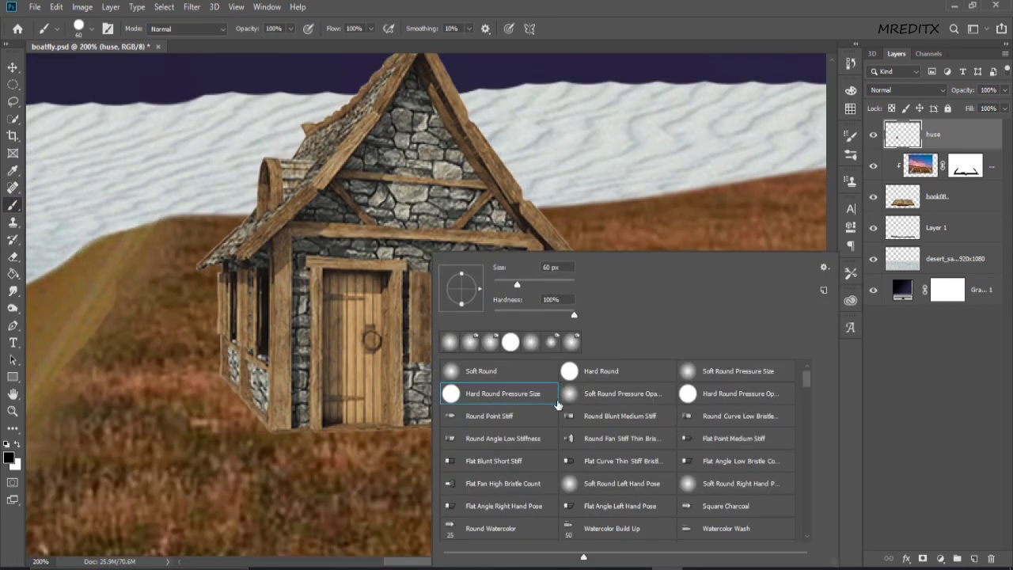
scroll(557, 405, down, 2)
scroll(558, 443, down, 3)
scroll(560, 475, down, 1)
click(604, 513)
key(Return)
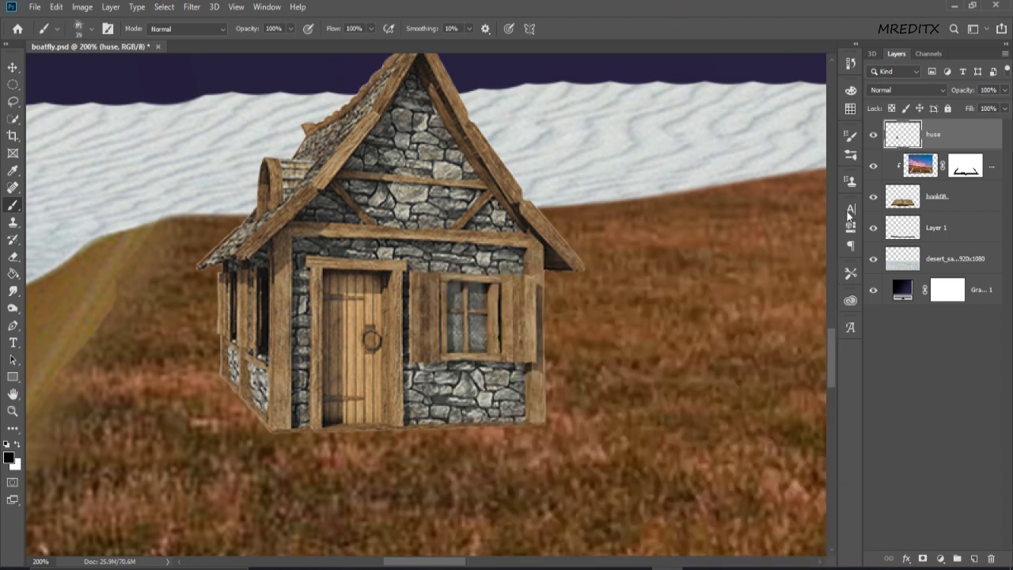
click(922, 558)
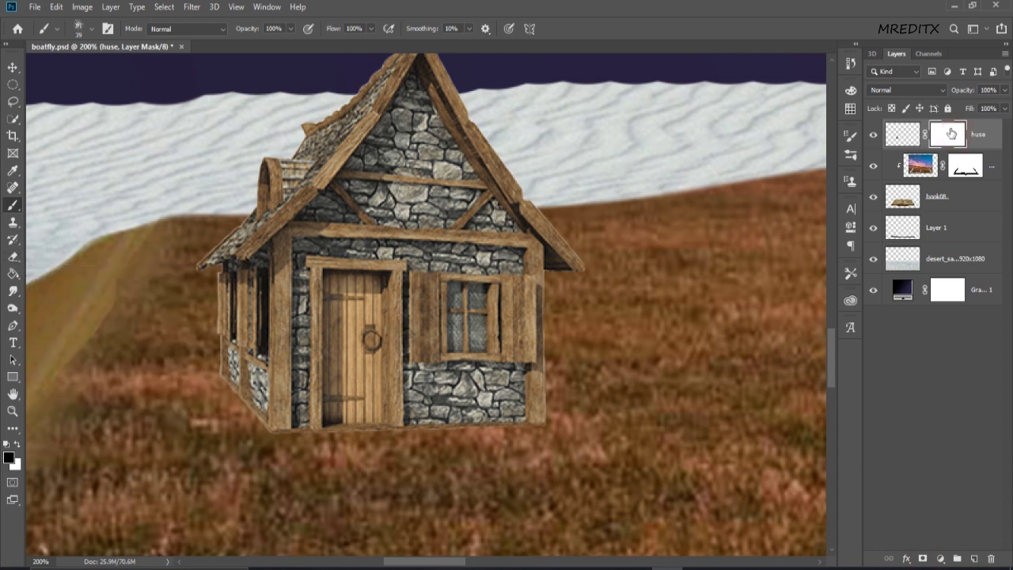
Step: Switch to the Eraser with a small spatter brush preset
click(12, 258)
right_click(469, 252)
scroll(609, 479, down, 3)
scroll(606, 489, down, 3)
scroll(607, 489, down, 3)
double_click(645, 502)
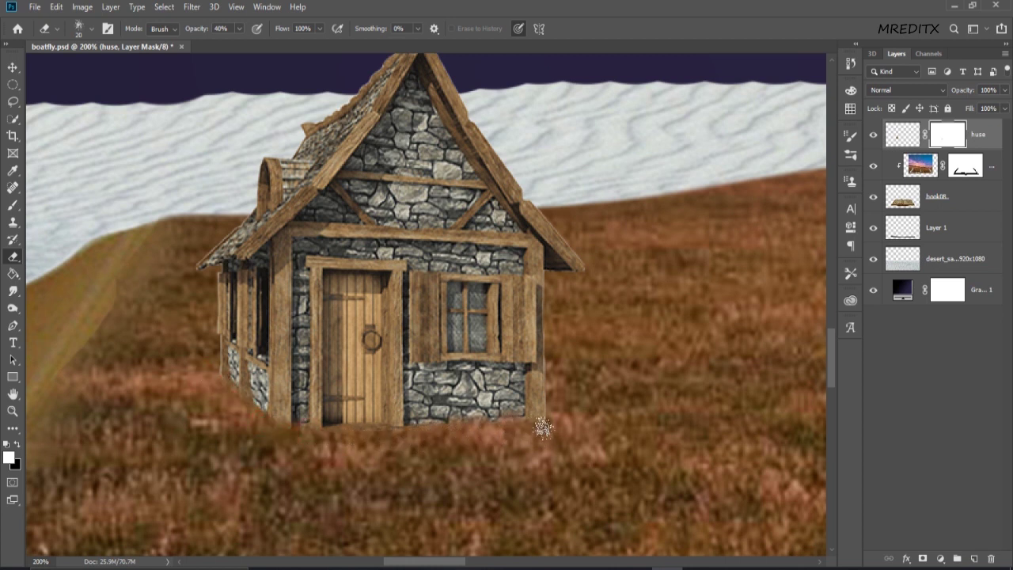
Step: Change to a different brush preset for blending the cottage's base into the grass
scroll(569, 468, down, 3)
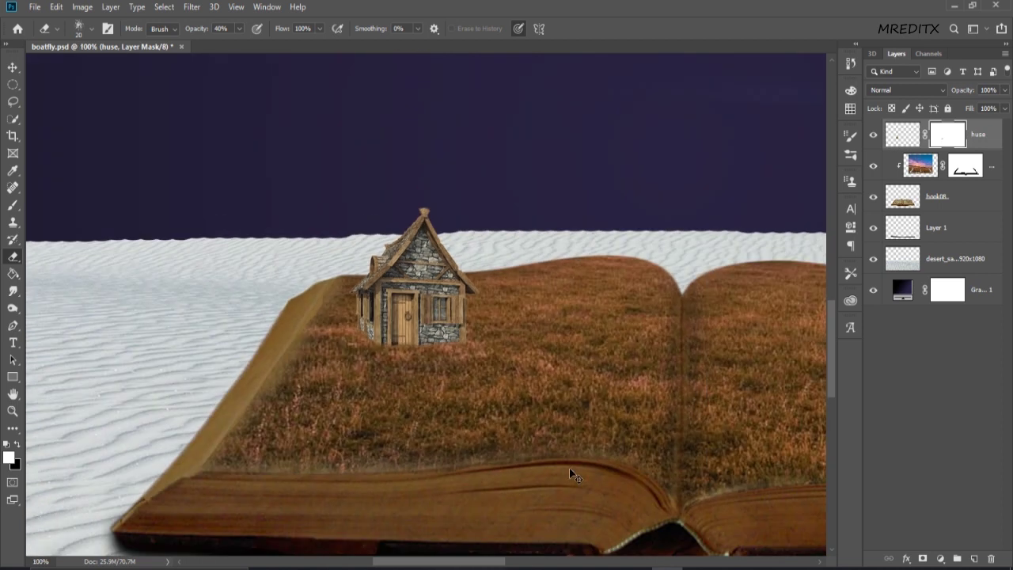
scroll(569, 468, down, 1)
scroll(569, 468, up, 1)
scroll(410, 344, up, 2)
right_click(403, 308)
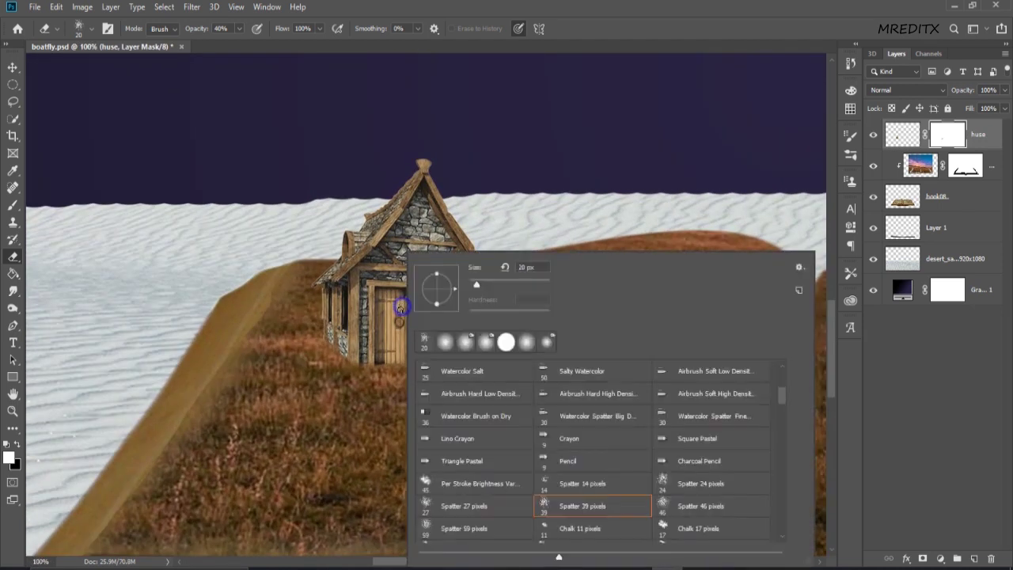
double_click(453, 344)
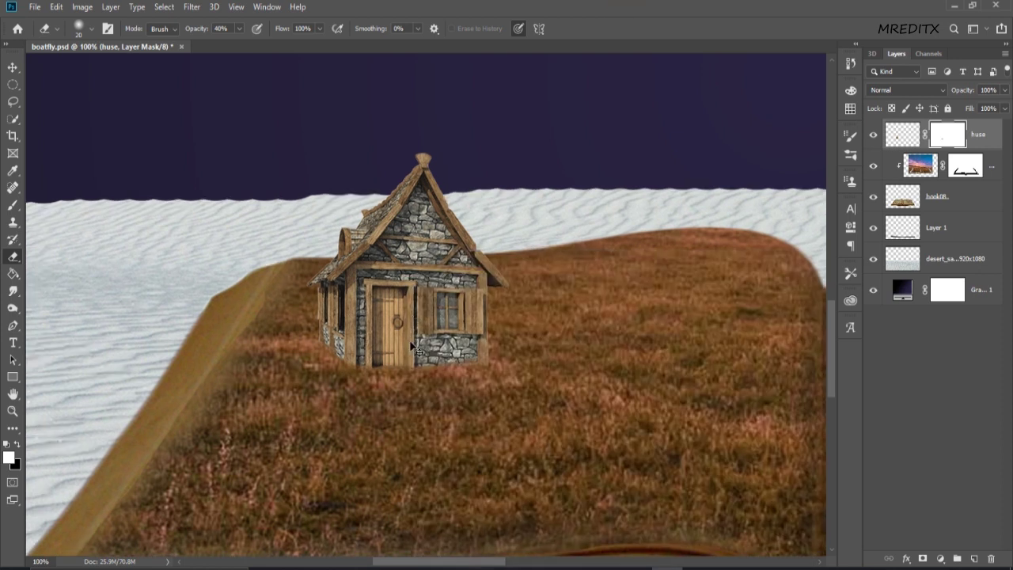
scroll(403, 396, down, 2)
scroll(403, 396, down, 3)
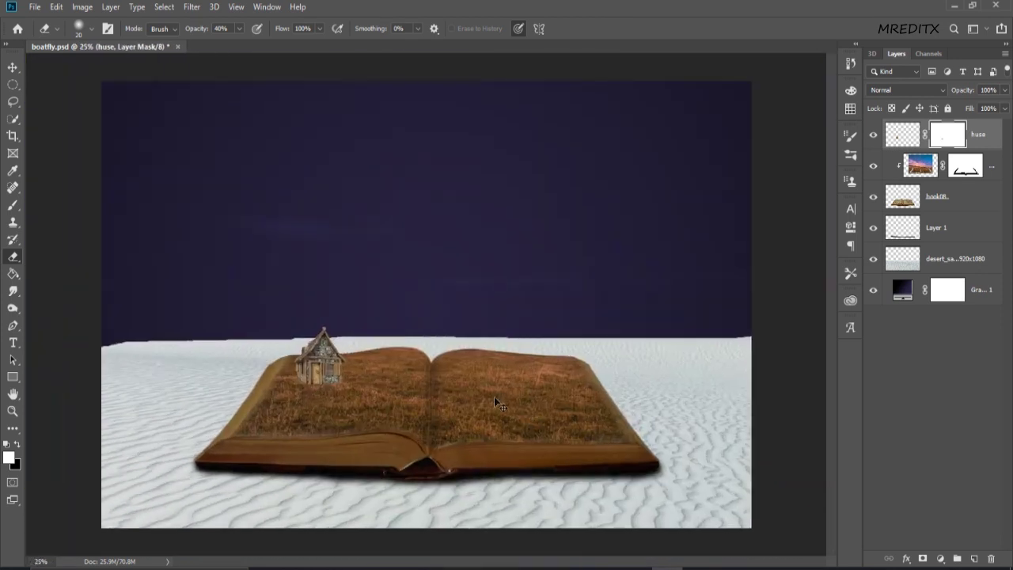
scroll(497, 415, up, 2)
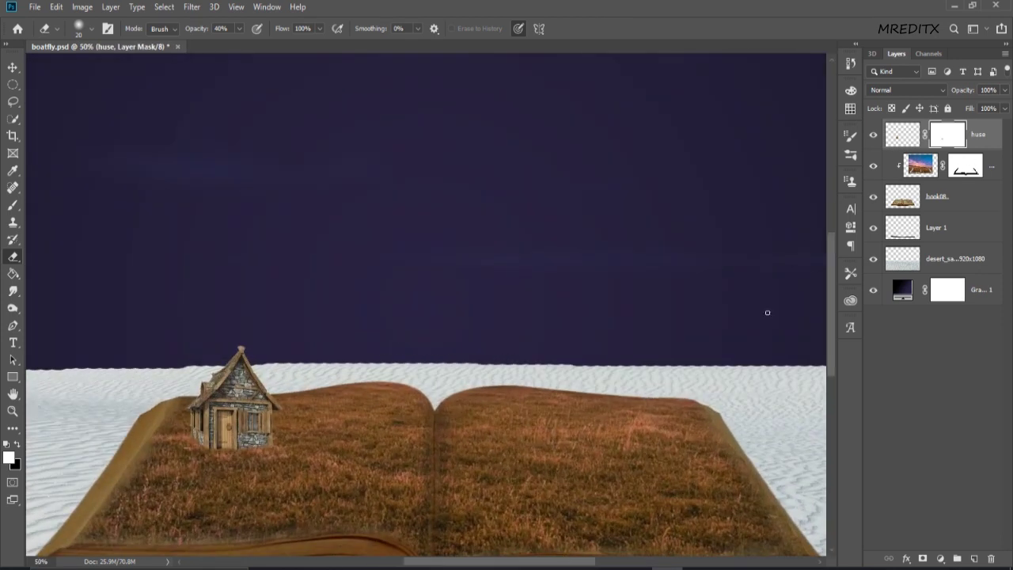
scroll(454, 487, down, 1)
scroll(522, 479, down, 1)
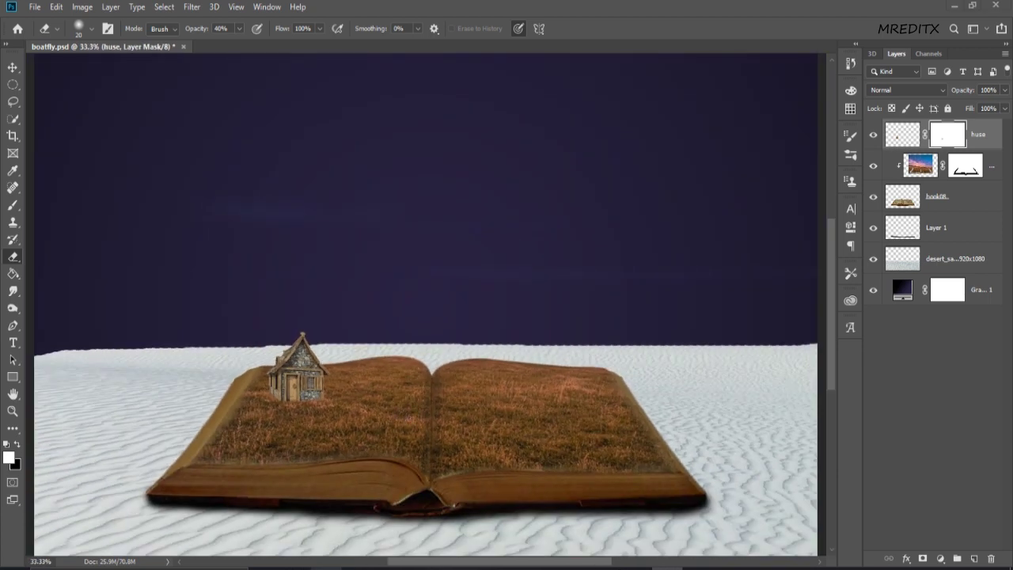
key(super+e)
Step: Open E:\tutorials\flying book in File Explorer and select the tree image
click(310, 281)
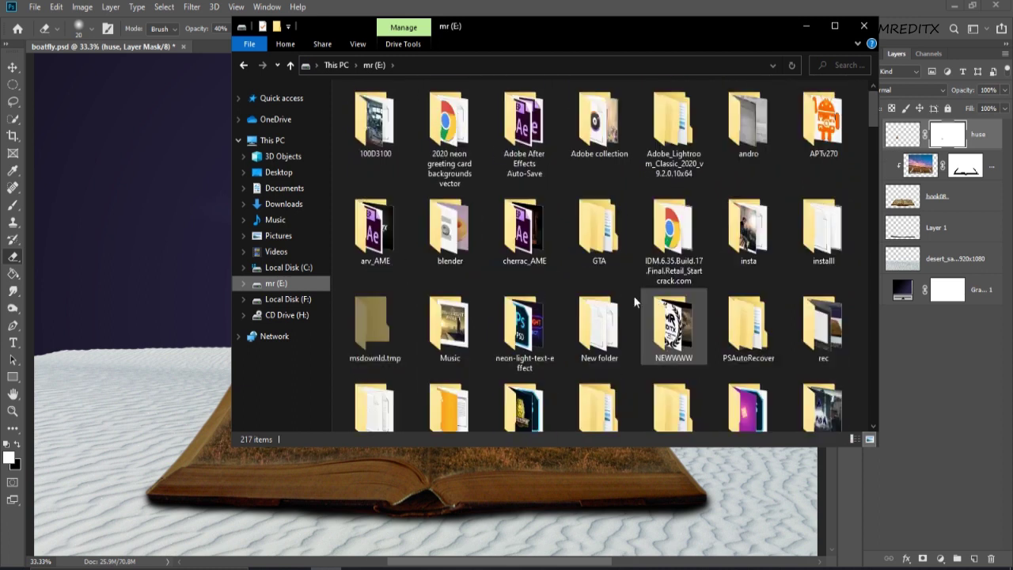
double_click(748, 400)
click(448, 140)
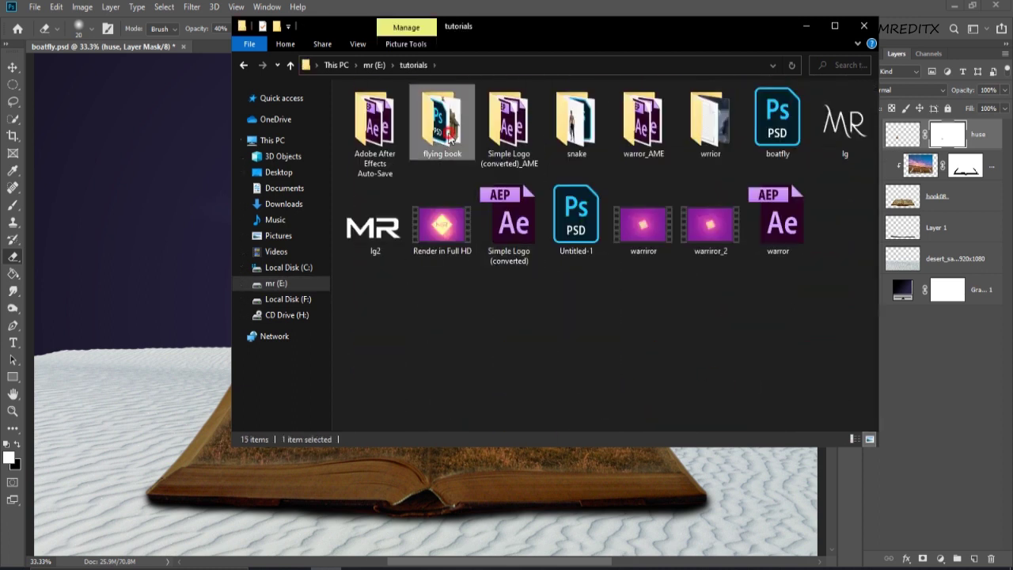
double_click(448, 139)
click(813, 30)
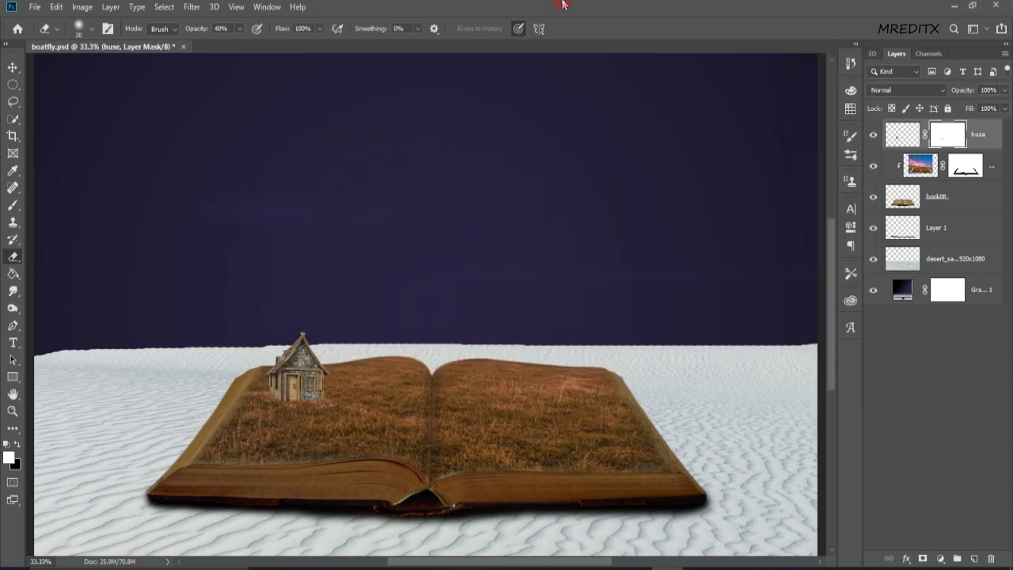
click(327, 568)
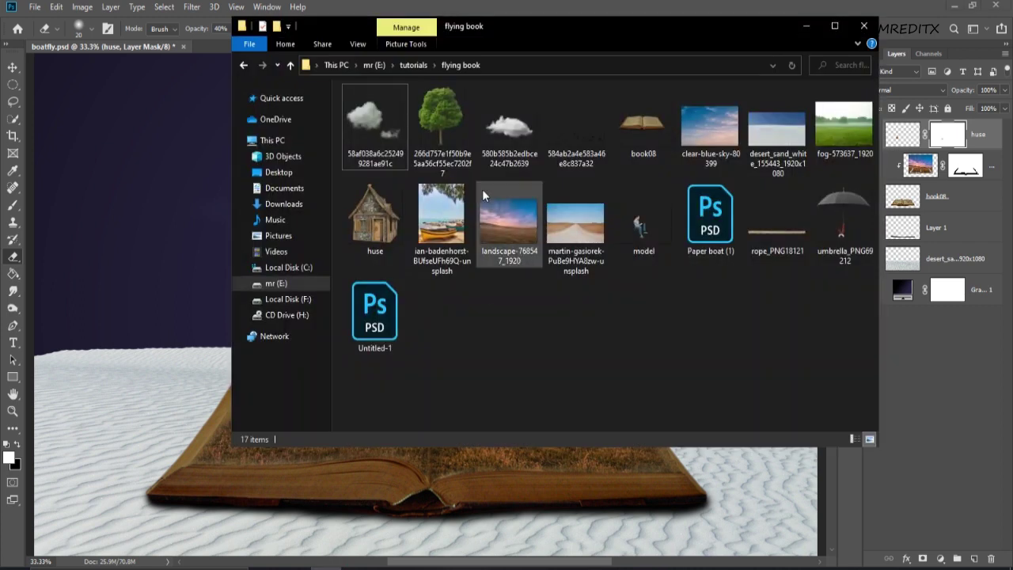
click(451, 156)
Step: Place the tree image at 17.40% on the book's right page, opposite the cottage
drag(449, 168, 475, 475)
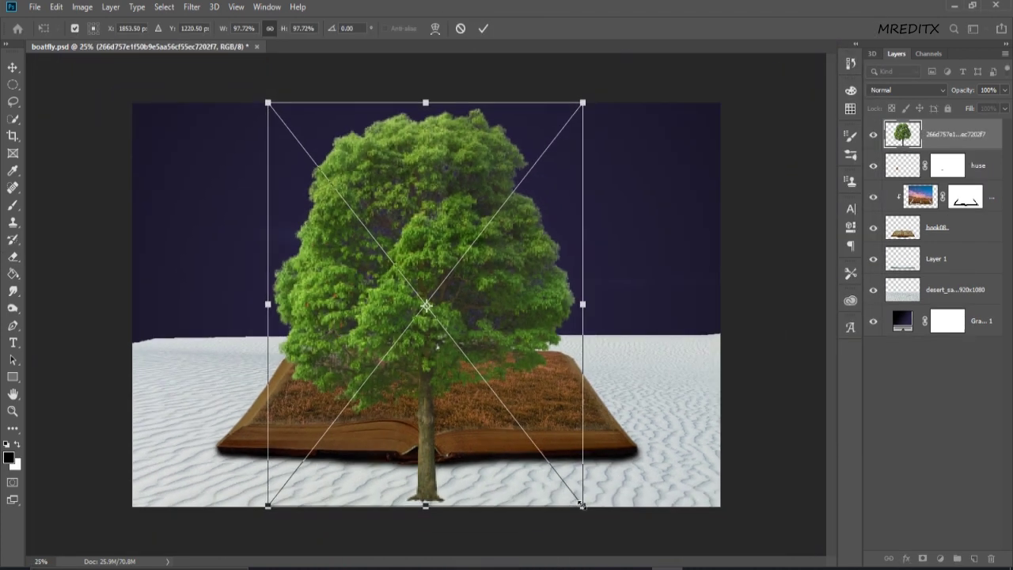
drag(582, 505, 464, 353)
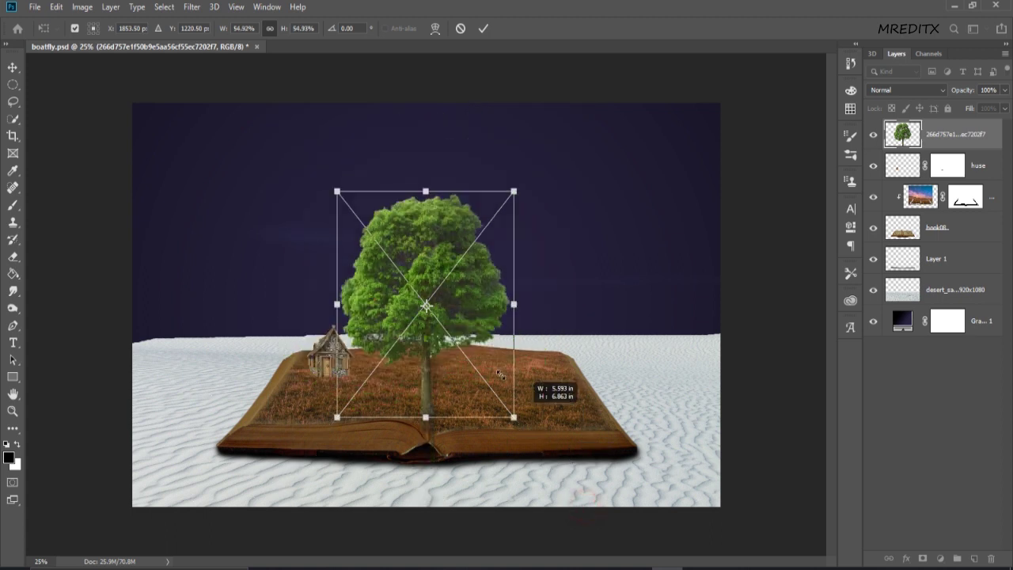
key(ctrl+plus)
drag(441, 303, 673, 374)
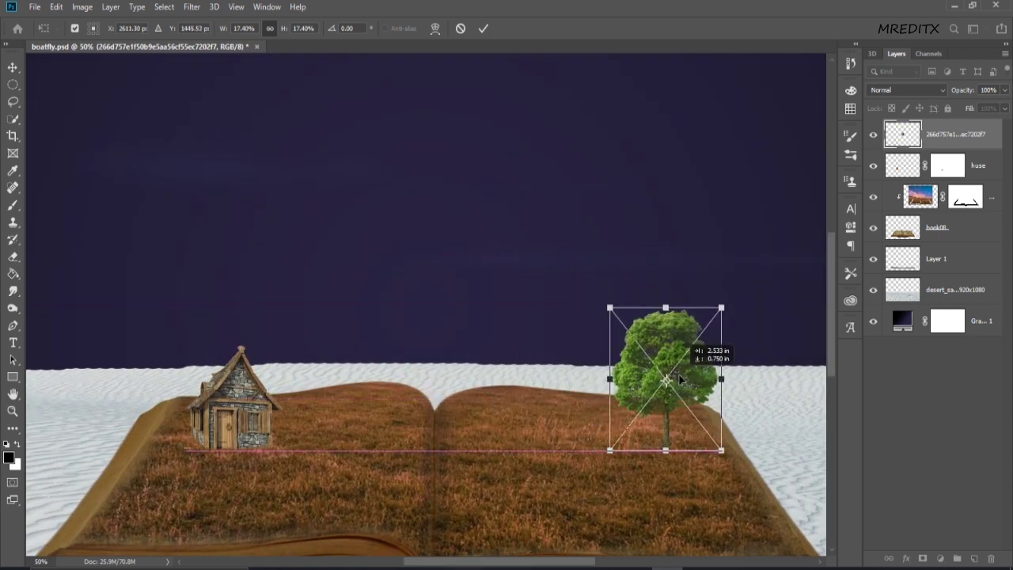
drag(673, 374, 681, 388)
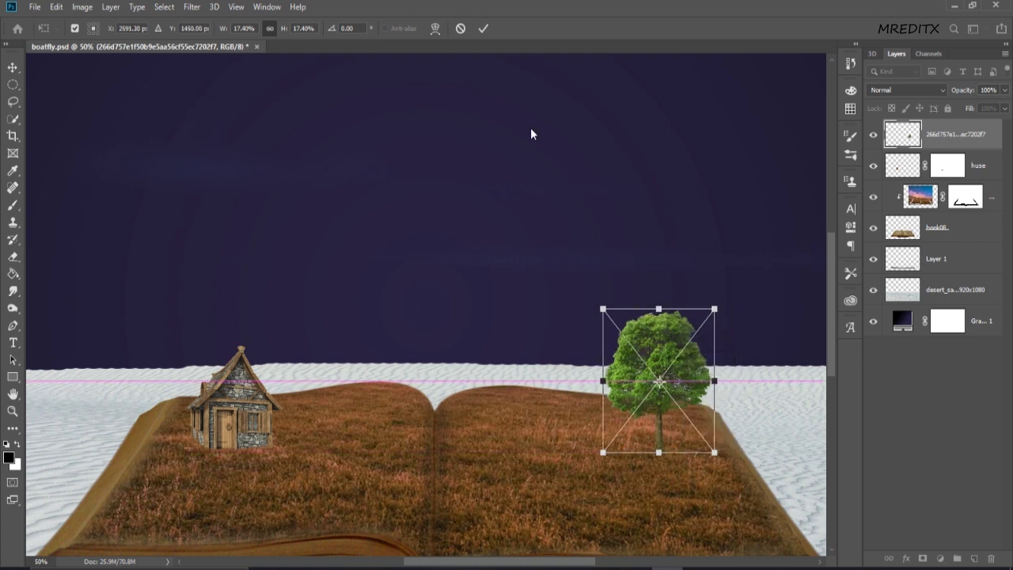
key(ctrl+minus)
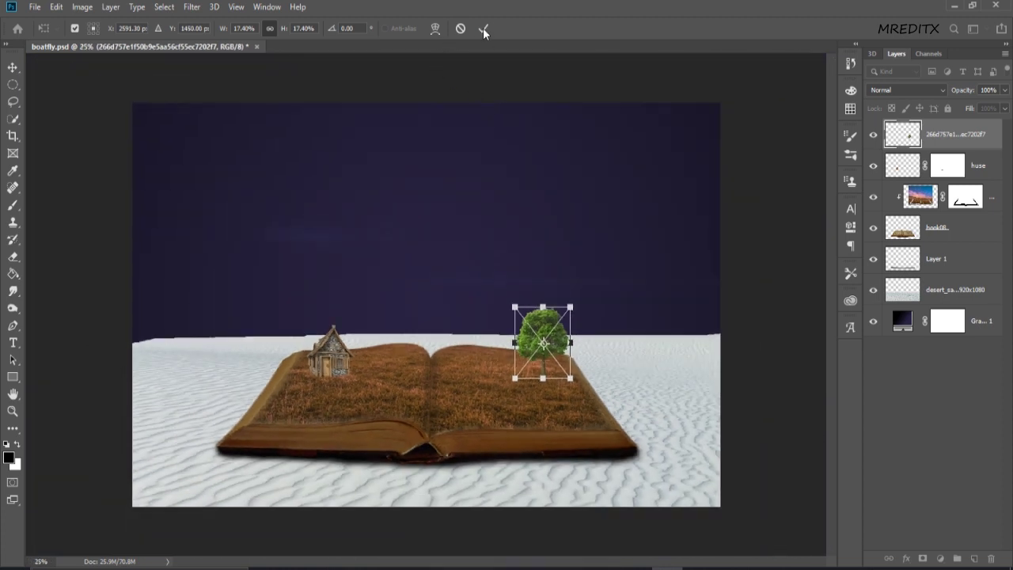
click(484, 30)
key(e)
key(ctrl+plus)
key(ctrl+plus)
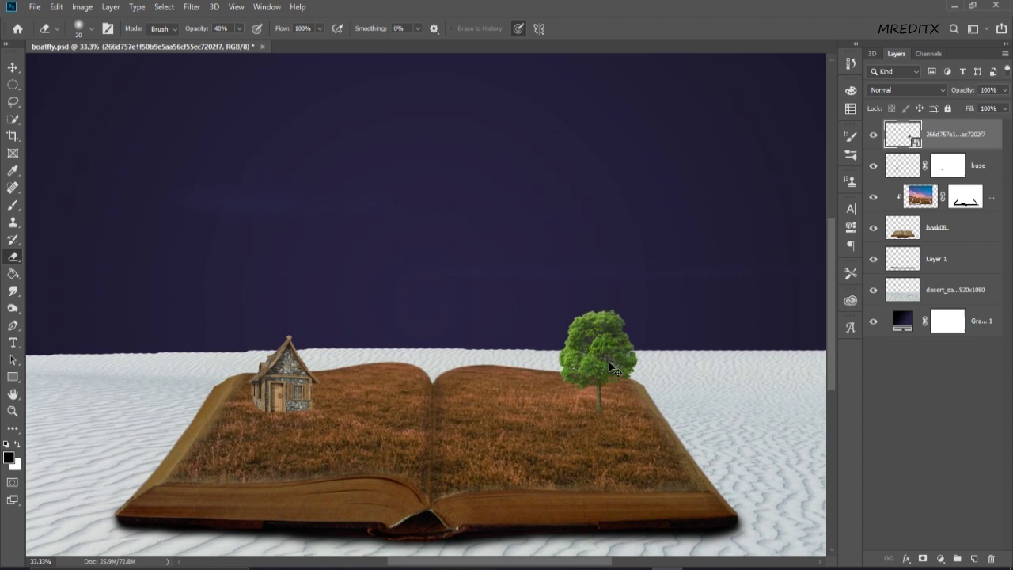
Step: Rasterize the tree layer and enlarge the tree to 117.71%
right_click(955, 135)
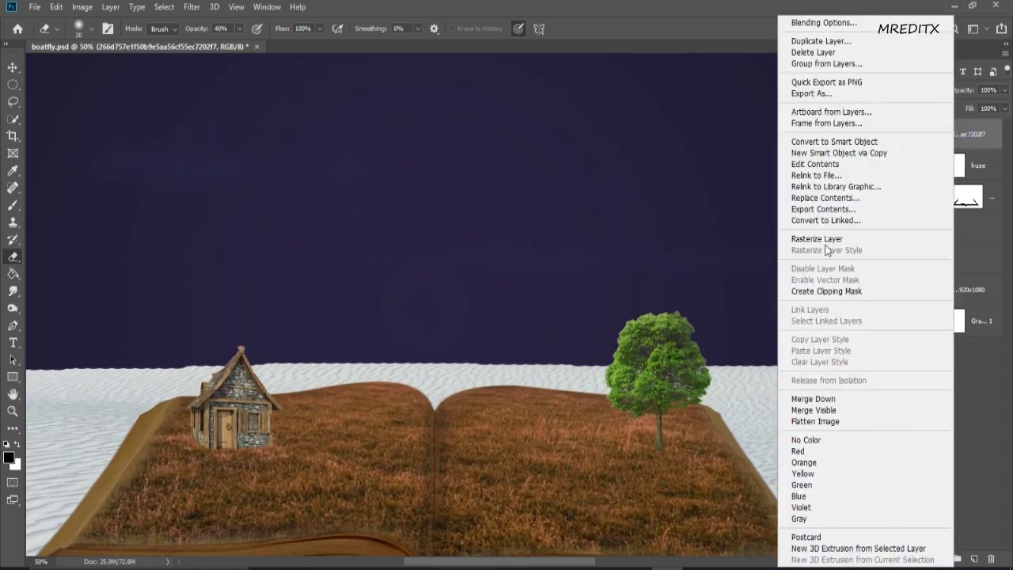
click(826, 236)
key(ctrl+t)
drag(716, 459, 731, 452)
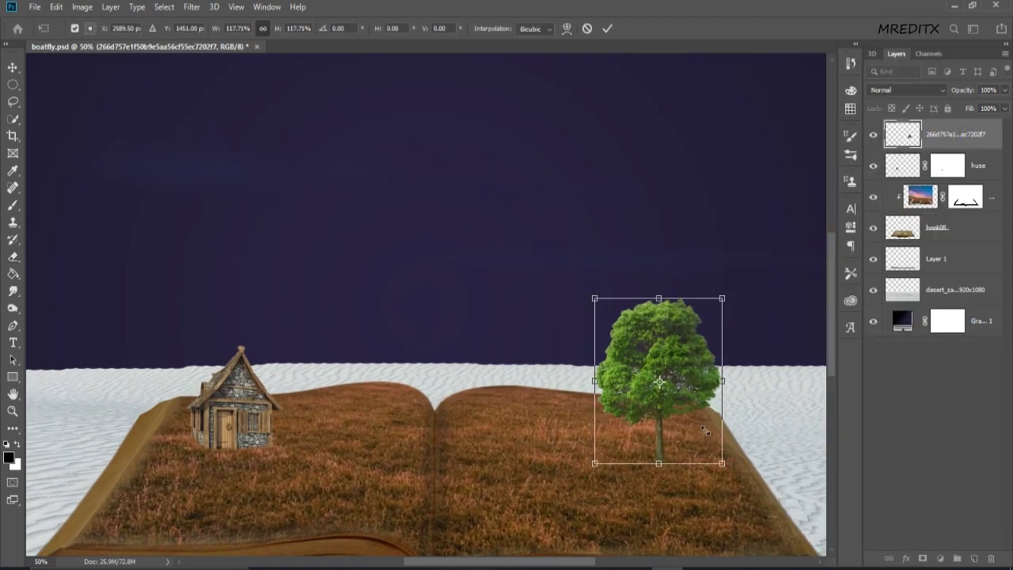
click(608, 28)
key(e)
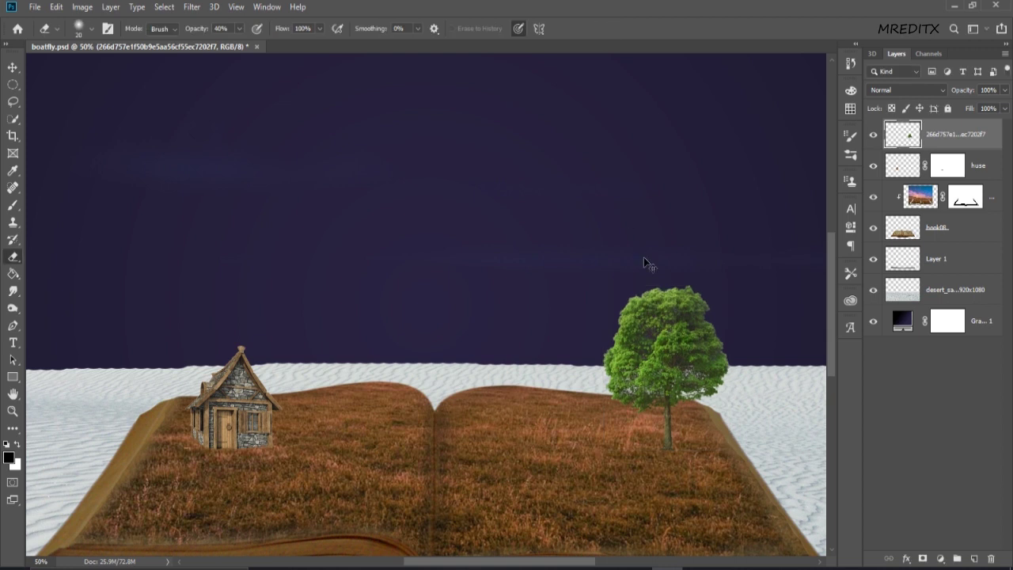
key(ctrl+minus)
key(ctrl+minus)
key(ctrl+plus)
key(ctrl+plus)
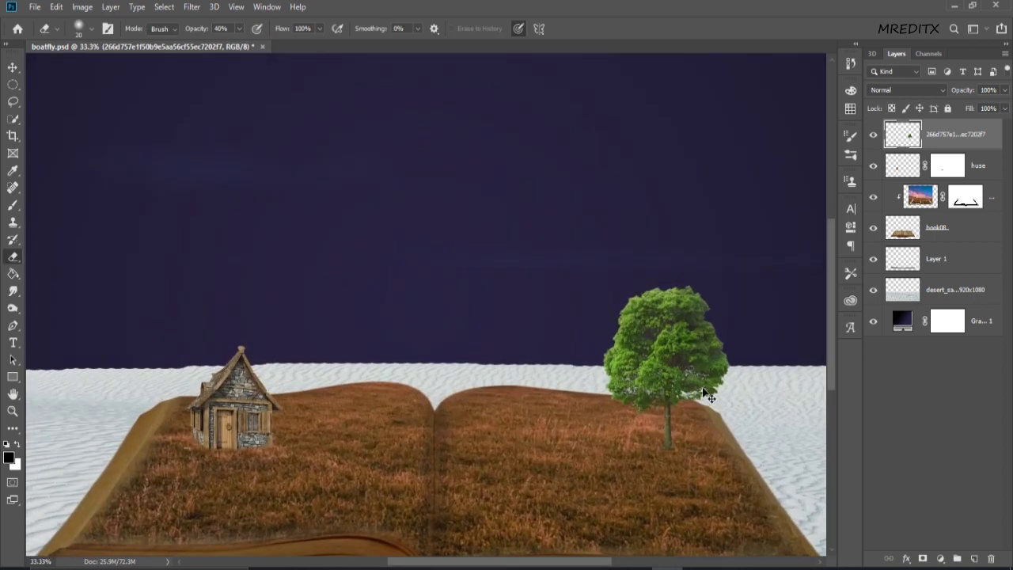
key(ctrl+plus)
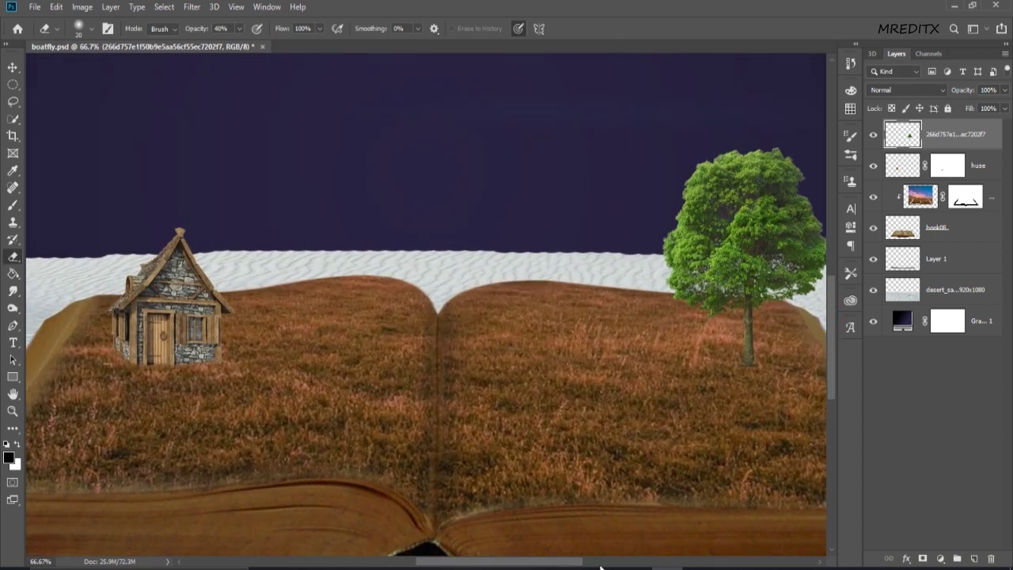
key(ctrl+plus)
key(ctrl+plus)
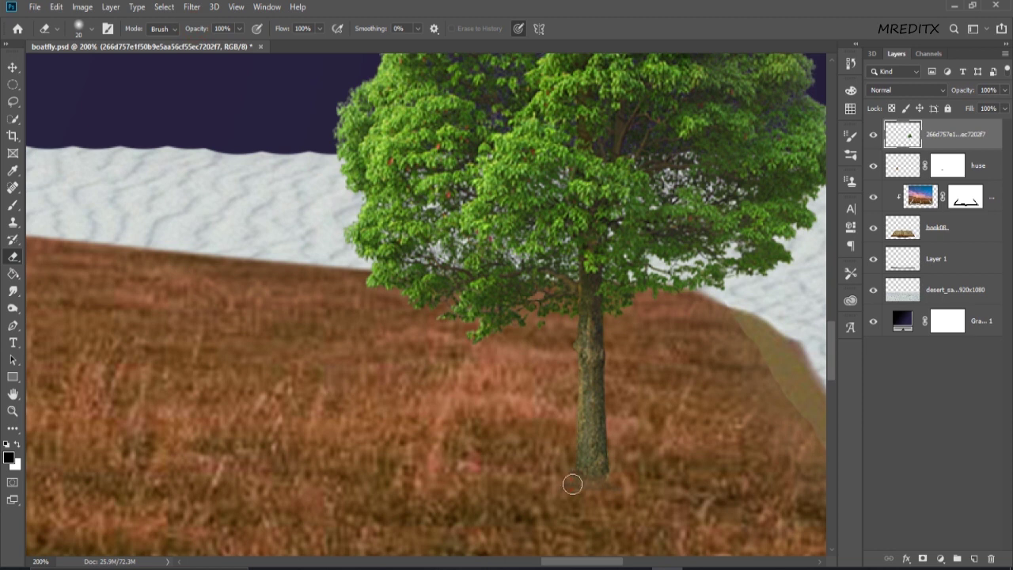
key(ctrl+minus)
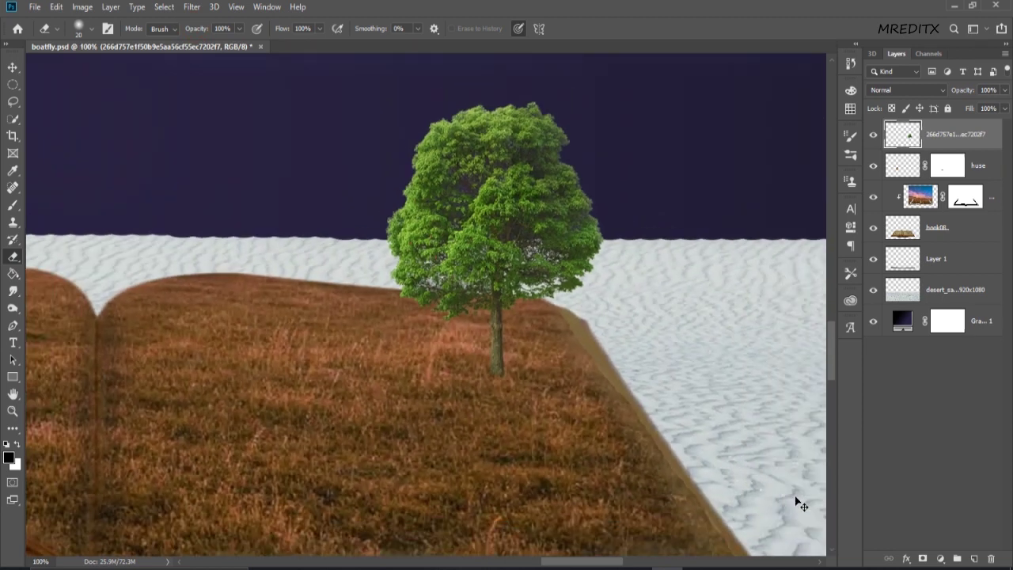
key(ctrl+minus)
key(ctrl+minus)
key(ctrl+minus)
key(ctrl+minus)
Step: Place the dirt road photo from File Explorer into the composite at 13.09%
click(326, 568)
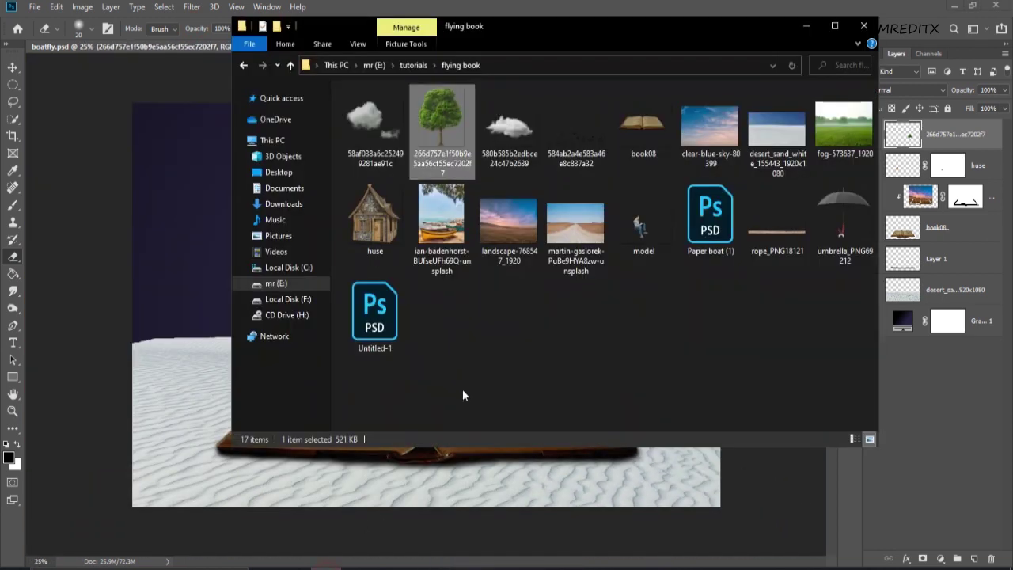
click(576, 230)
click(308, 488)
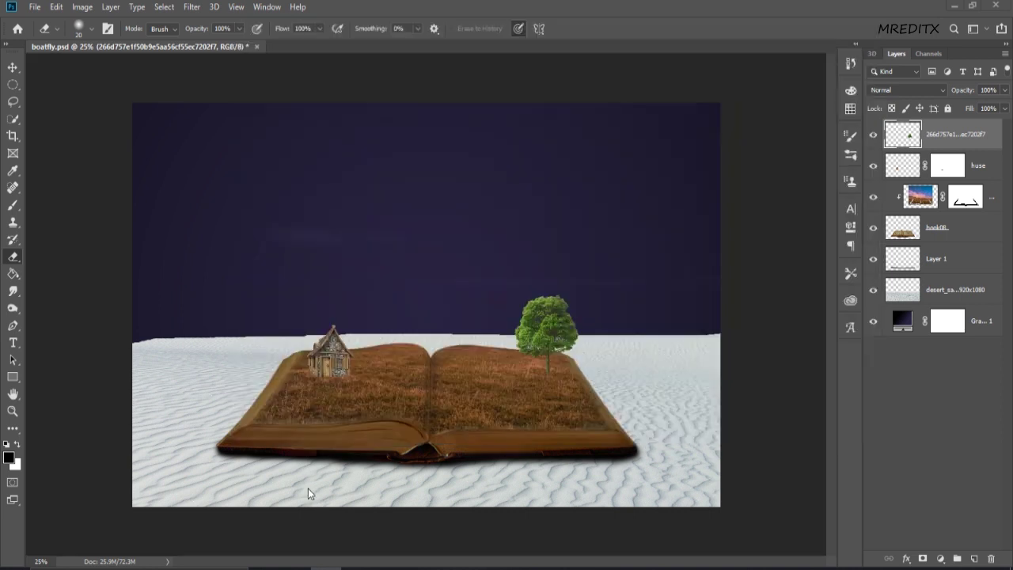
drag(486, 372, 498, 358)
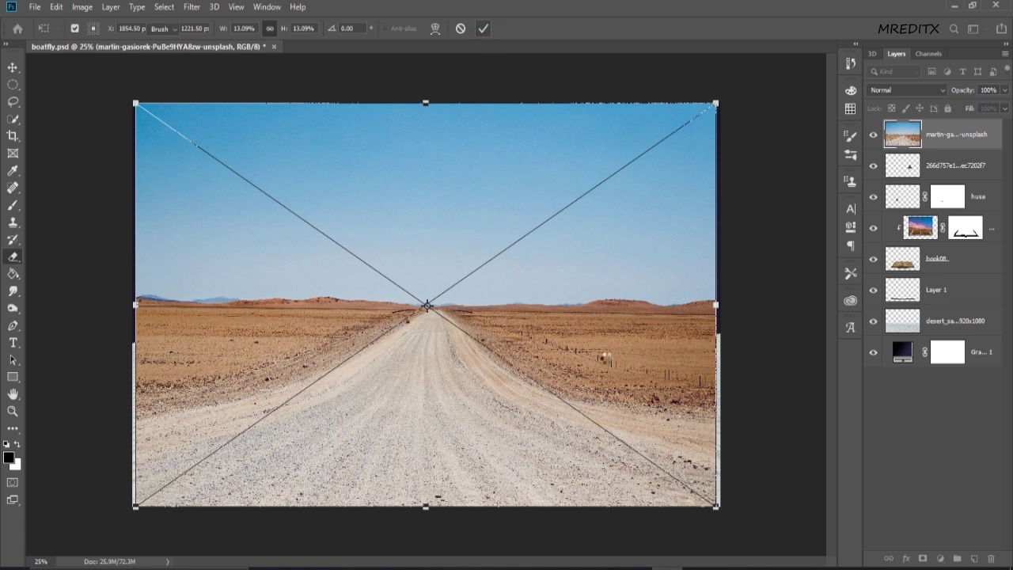
Step: Commit and rasterize the road photo, then erase its sky and left-side desert
key(Return)
click(143, 252)
click(484, 228)
mouse_move(231, 308)
mouse_down()
mouse_move(151, 321)
mouse_move(285, 224)
mouse_move(511, 118)
mouse_move(456, 116)
mouse_move(282, 140)
mouse_move(538, 215)
mouse_move(147, 197)
mouse_move(663, 249)
mouse_move(287, 193)
mouse_move(168, 239)
mouse_move(486, 176)
mouse_up()
key(bracketright)
key(bracketright)
key(bracketright)
key(bracketright)
drag(274, 203, 372, 215)
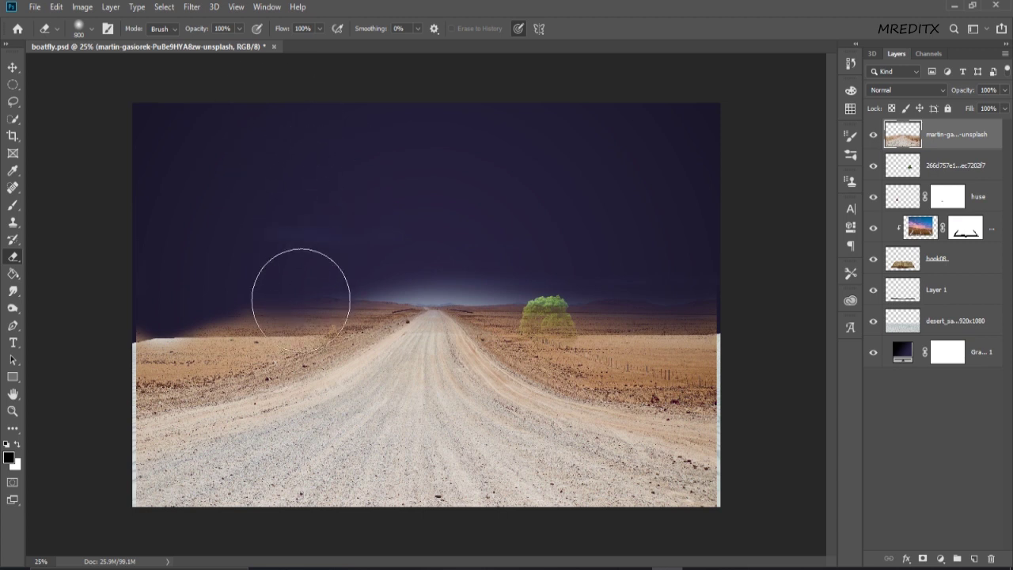
mouse_move(133, 354)
mouse_down()
mouse_move(293, 294)
mouse_move(181, 351)
mouse_move(292, 327)
mouse_move(361, 274)
mouse_move(380, 290)
mouse_move(455, 265)
mouse_move(548, 274)
mouse_move(673, 351)
mouse_move(555, 301)
mouse_move(638, 351)
mouse_move(636, 327)
mouse_move(461, 273)
mouse_move(493, 282)
mouse_up()
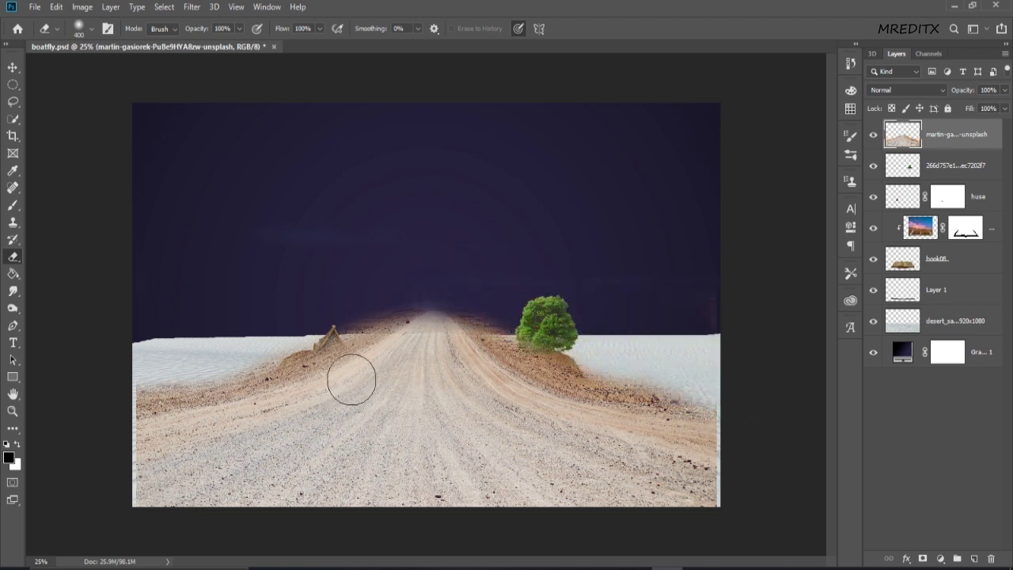
key(ctrl+t)
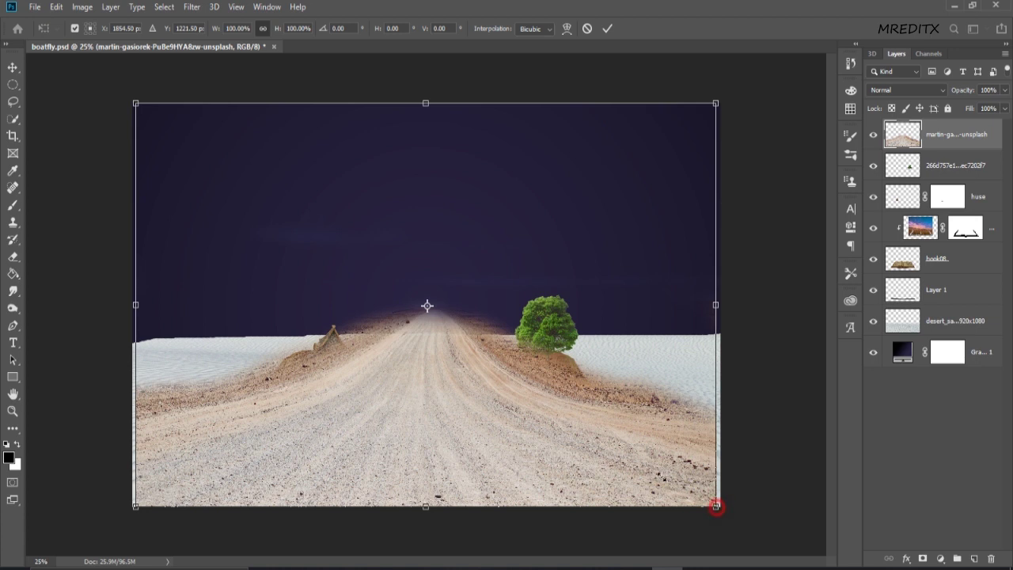
Step: Shrink the road photo to about 26% and move it onto the book's right page
drag(716, 505, 501, 356)
drag(443, 325, 520, 376)
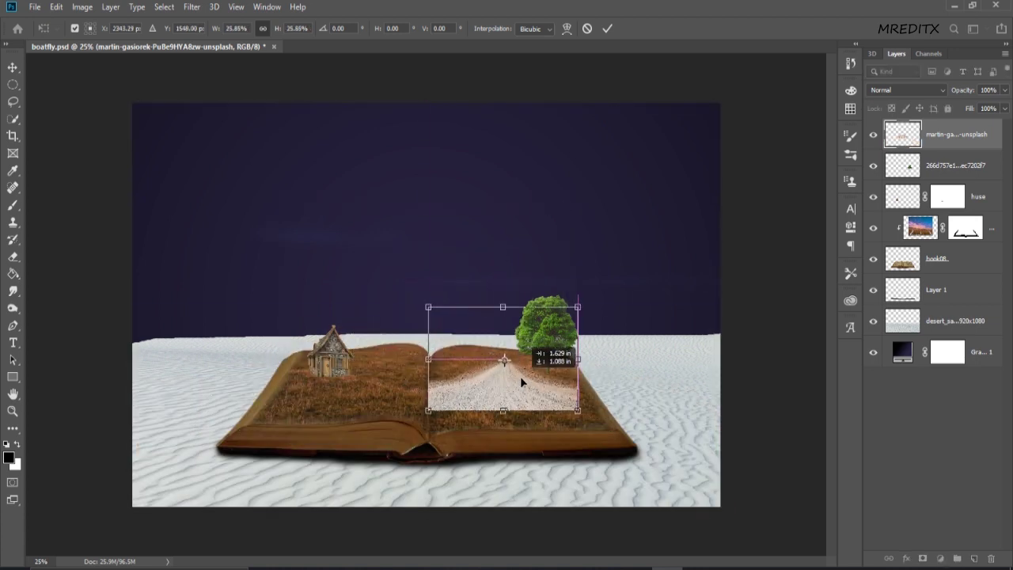
key(ctrl+plus)
key(ctrl+plus)
scroll(582, 351, down, 3)
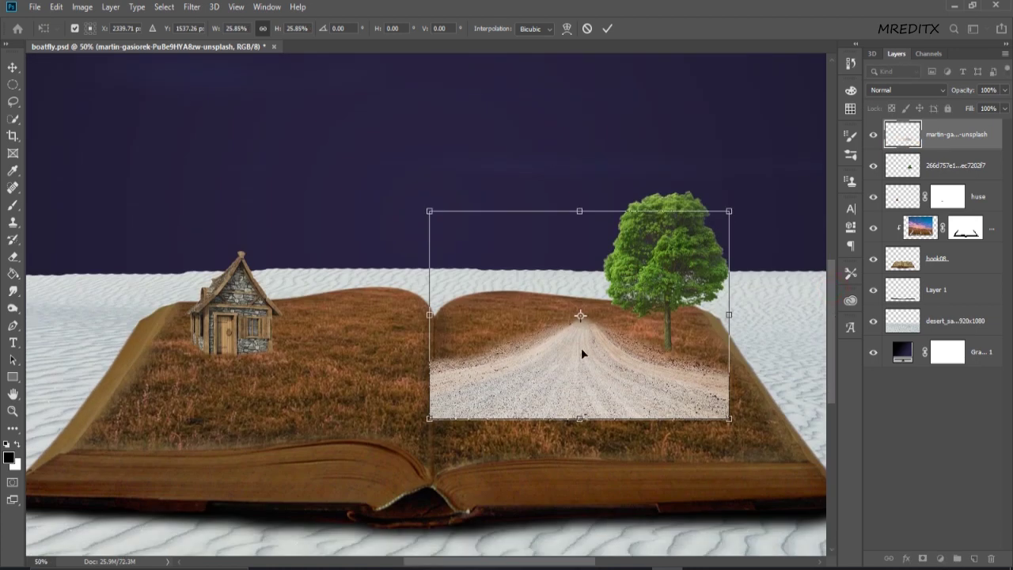
drag(594, 364, 574, 353)
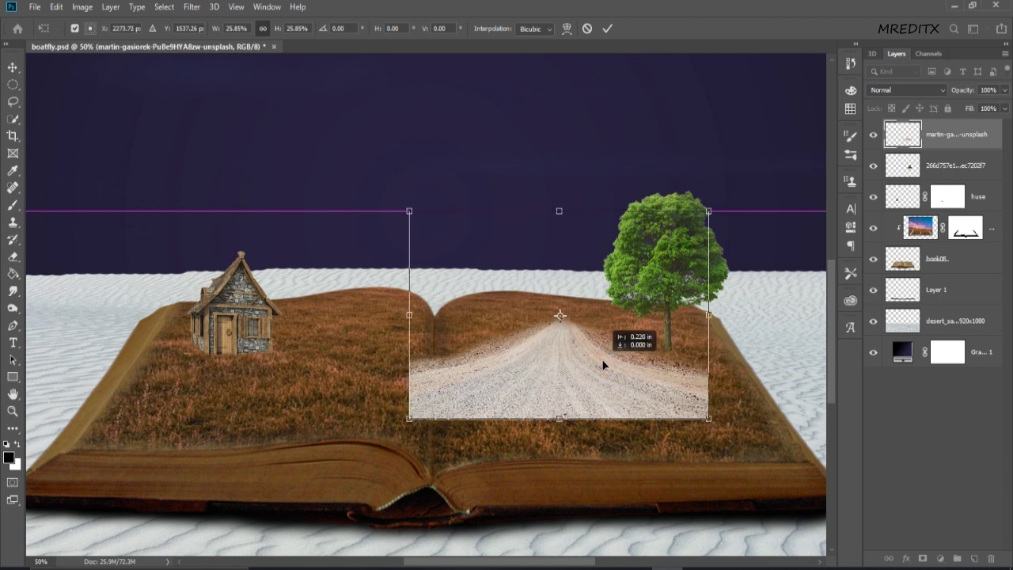
Step: Stretch and skew the road into a narrowing path from page edge to horizon, then erase its lower-left edge
drag(562, 407, 570, 450)
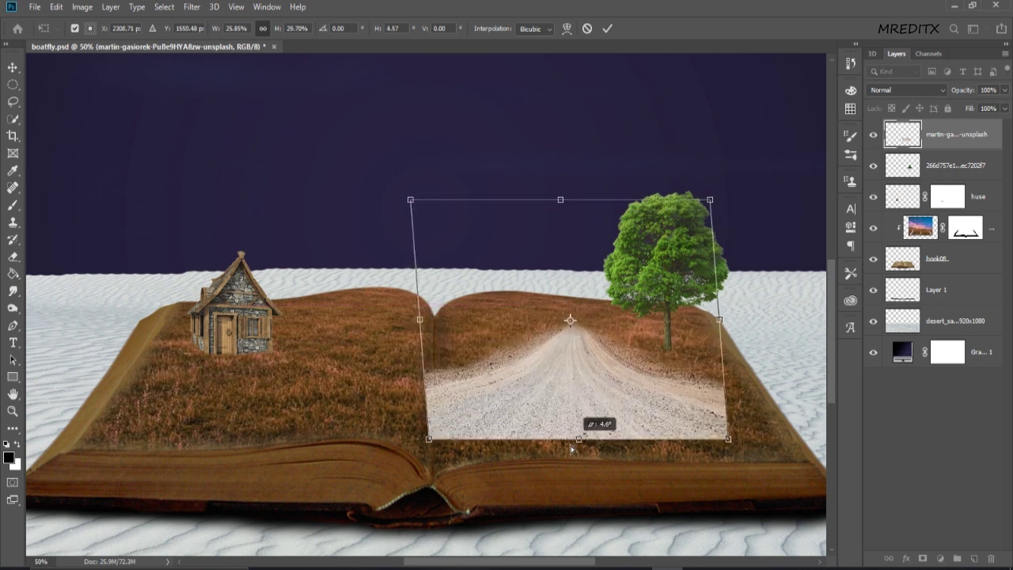
drag(561, 199, 525, 124)
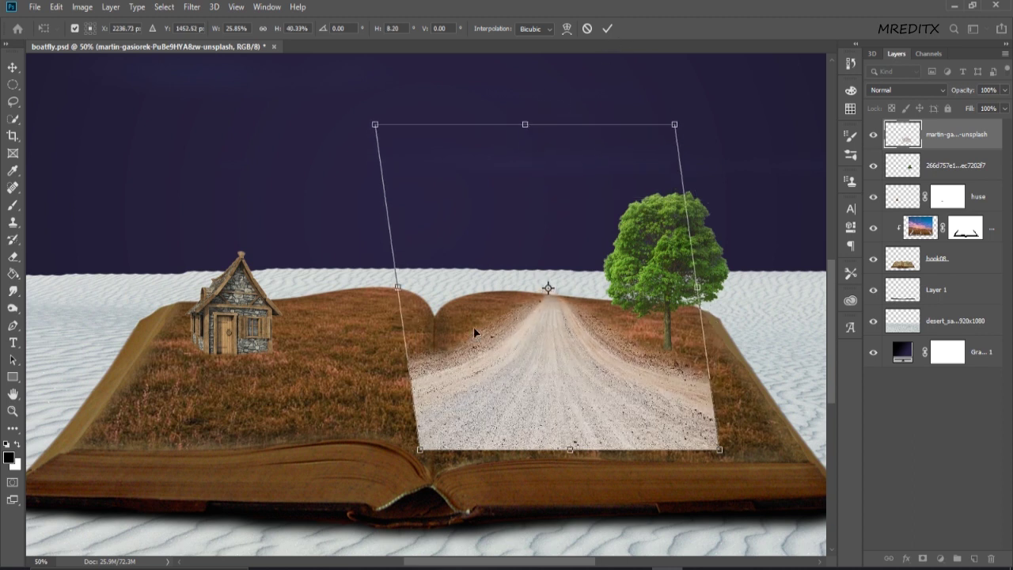
drag(396, 282, 536, 281)
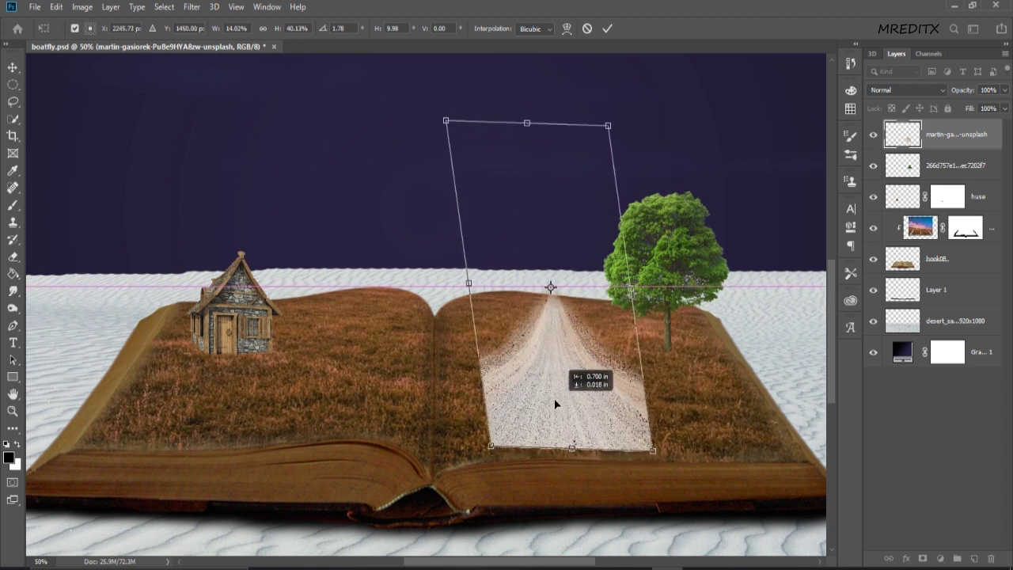
drag(564, 411, 545, 393)
drag(558, 441, 565, 478)
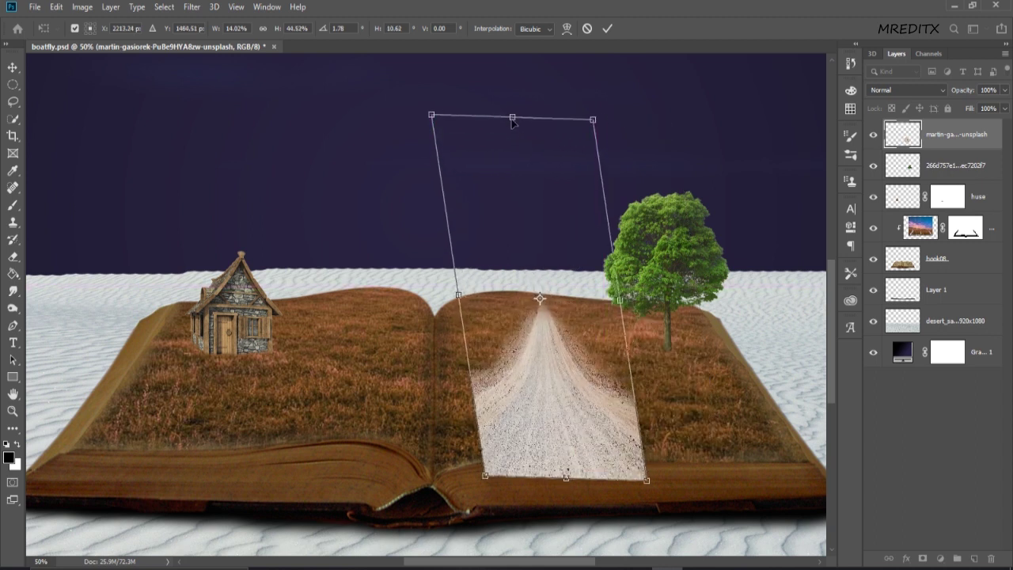
drag(513, 117, 513, 93)
click(607, 29)
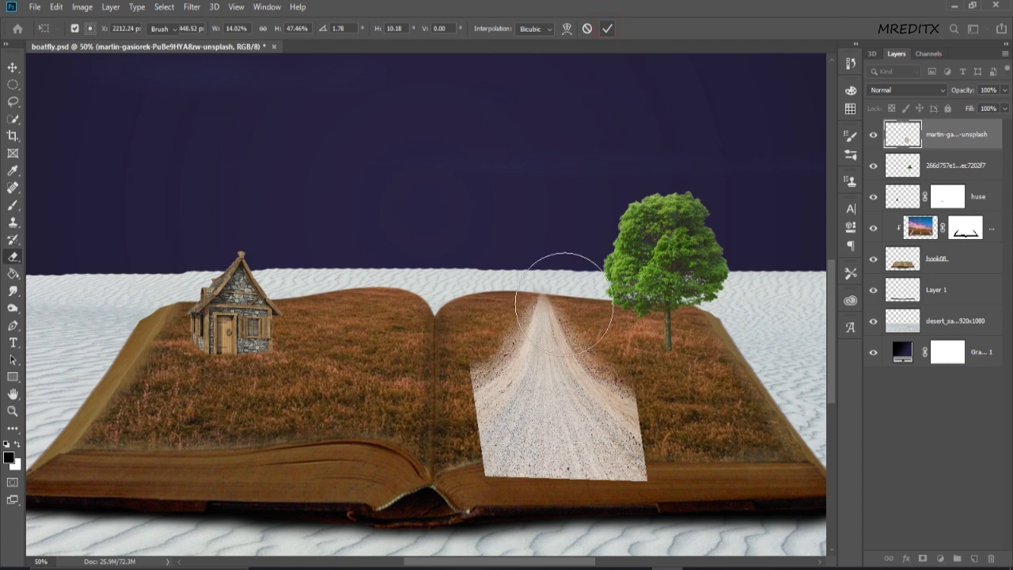
mouse_move(454, 409)
mouse_down()
mouse_move(457, 469)
mouse_move(533, 480)
mouse_move(647, 426)
mouse_move(644, 385)
mouse_move(590, 344)
mouse_move(621, 337)
mouse_up()
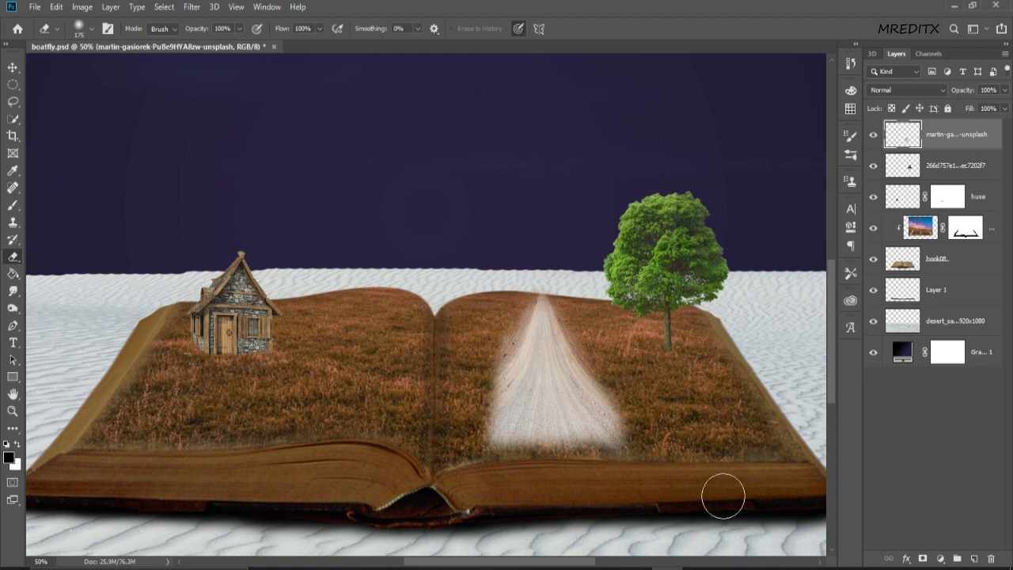
Step: Undo the eraser strokes, mask the road layer, and soften the road's left edge
key(ctrl+z)
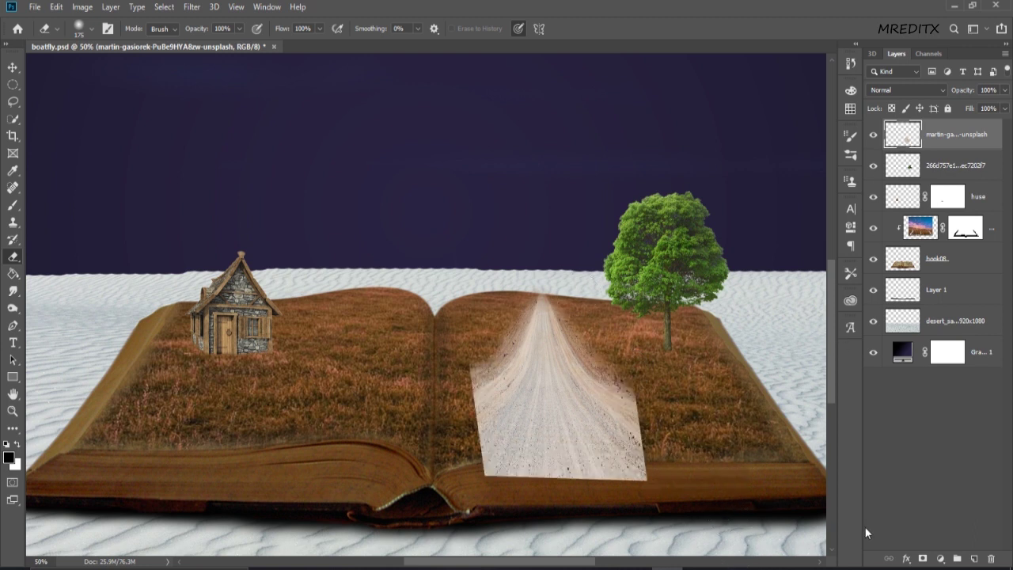
click(921, 559)
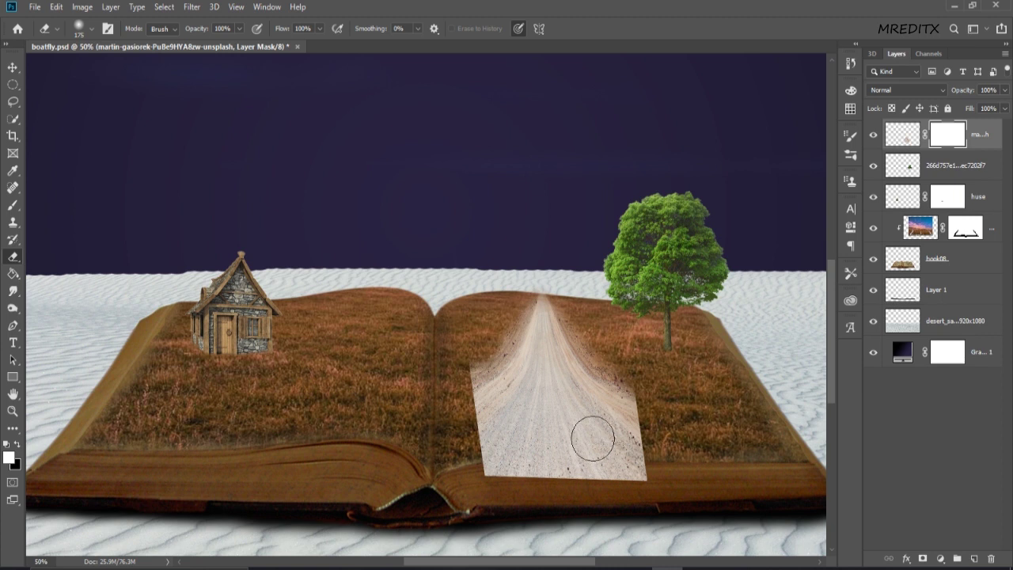
key(ctrl+plus)
key(bracketleft)
key(bracketleft)
key(bracketleft)
mouse_move(526, 348)
mouse_down()
mouse_move(469, 449)
mouse_move(499, 432)
mouse_move(477, 472)
mouse_up()
drag(522, 388, 457, 493)
mouse_move(515, 431)
mouse_down()
mouse_move(475, 487)
mouse_move(527, 428)
mouse_up()
drag(499, 495, 538, 338)
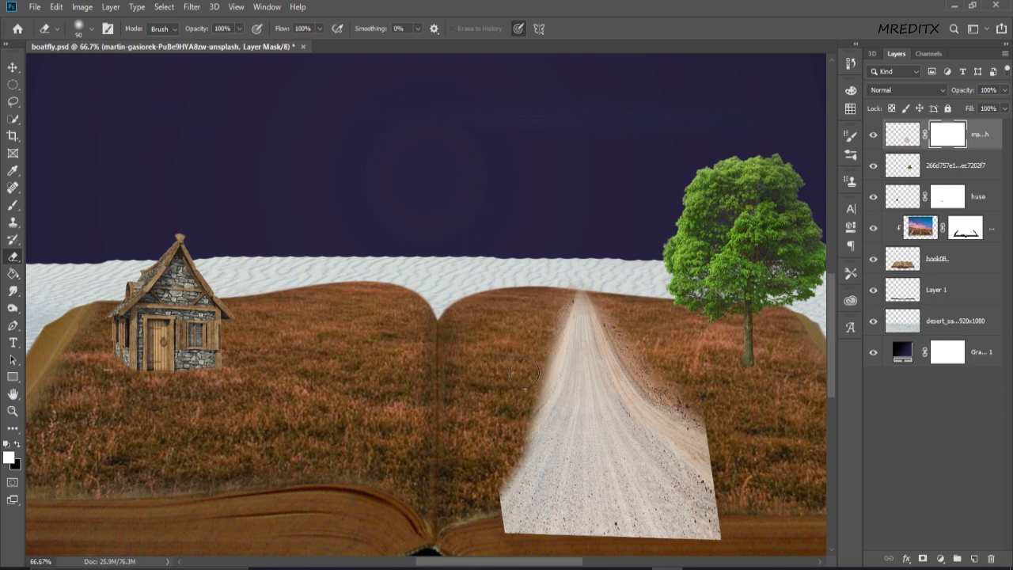
Step: Soften the road's right and bottom edges into the grass on its mask
mouse_move(694, 398)
mouse_down()
mouse_move(723, 470)
mouse_move(747, 493)
mouse_up()
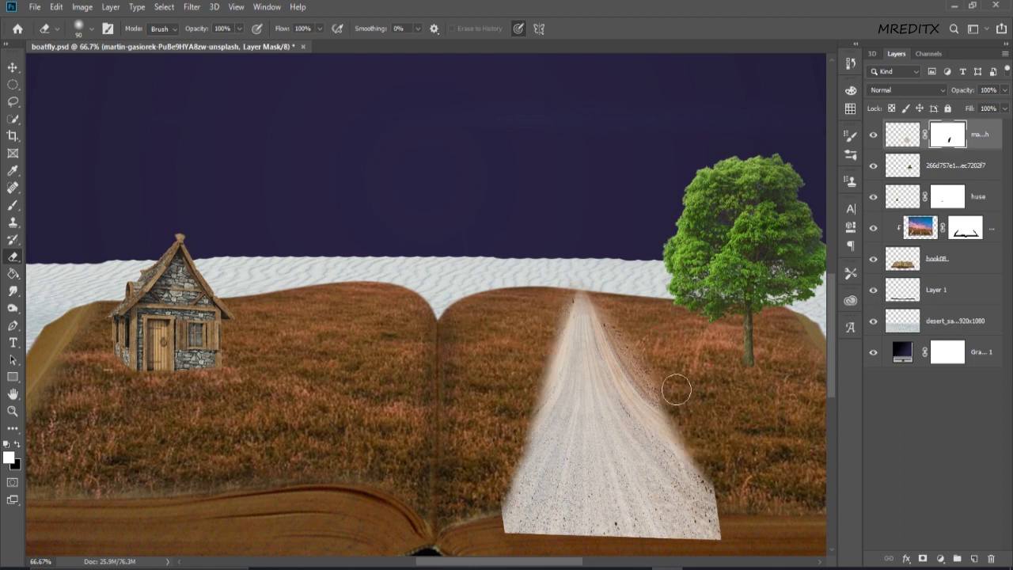
drag(676, 390, 648, 346)
mouse_move(673, 397)
mouse_down()
mouse_move(739, 509)
mouse_move(736, 486)
mouse_move(713, 487)
mouse_up()
scroll(827, 358, down, 3)
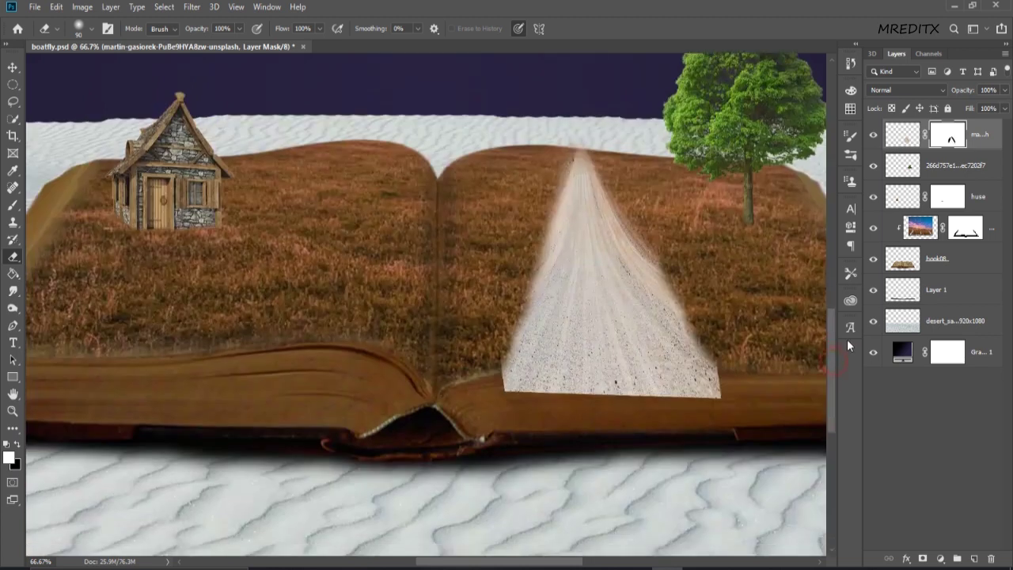
drag(962, 91, 942, 90)
mouse_move(717, 407)
mouse_down()
mouse_move(538, 407)
mouse_move(697, 407)
mouse_move(718, 379)
mouse_up()
key(Return)
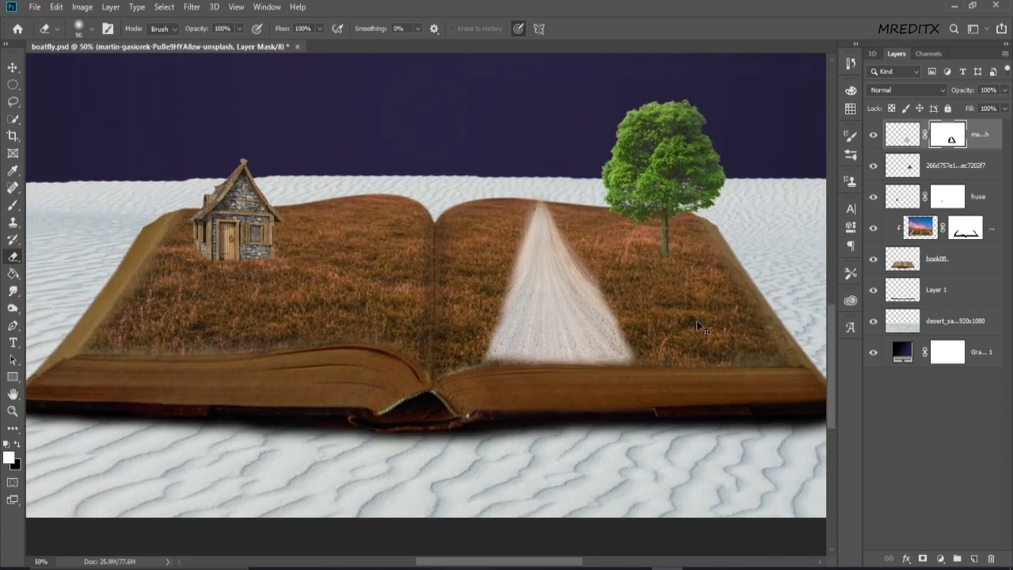
drag(700, 239, 732, 329)
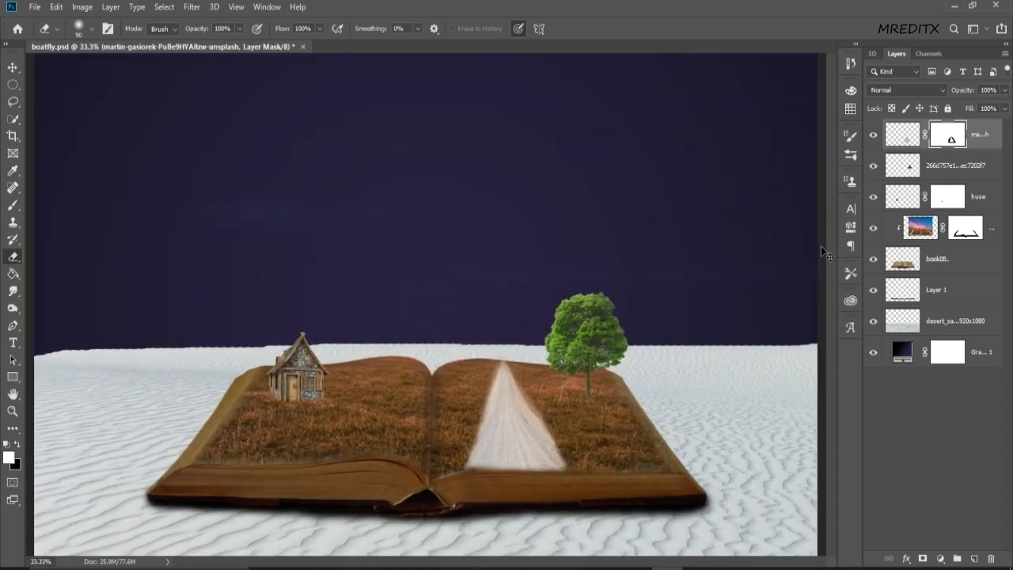
scroll(841, 246, down, 2)
scroll(828, 288, down, 5)
key(ctrl+plus)
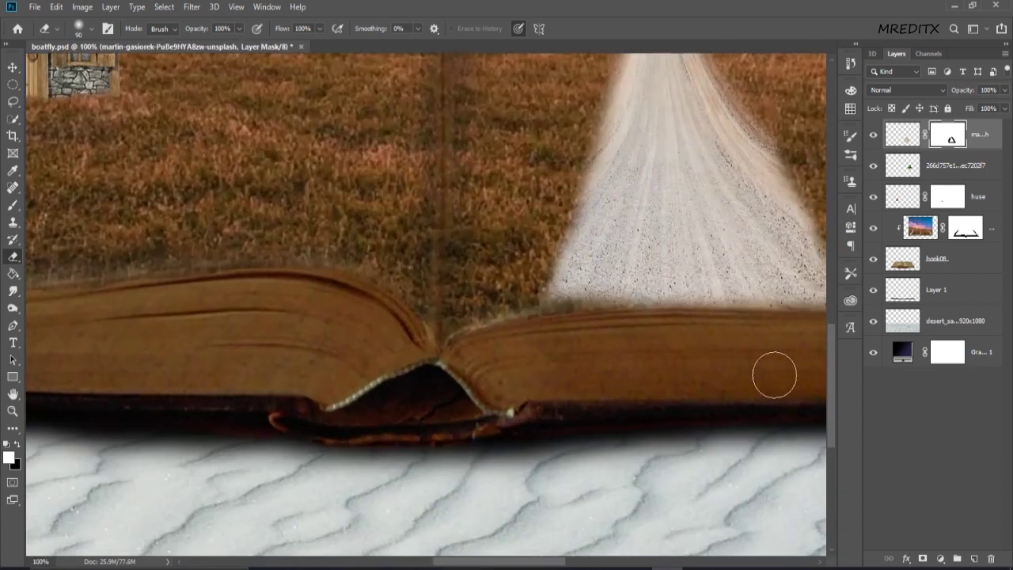
scroll(534, 543, right, 5)
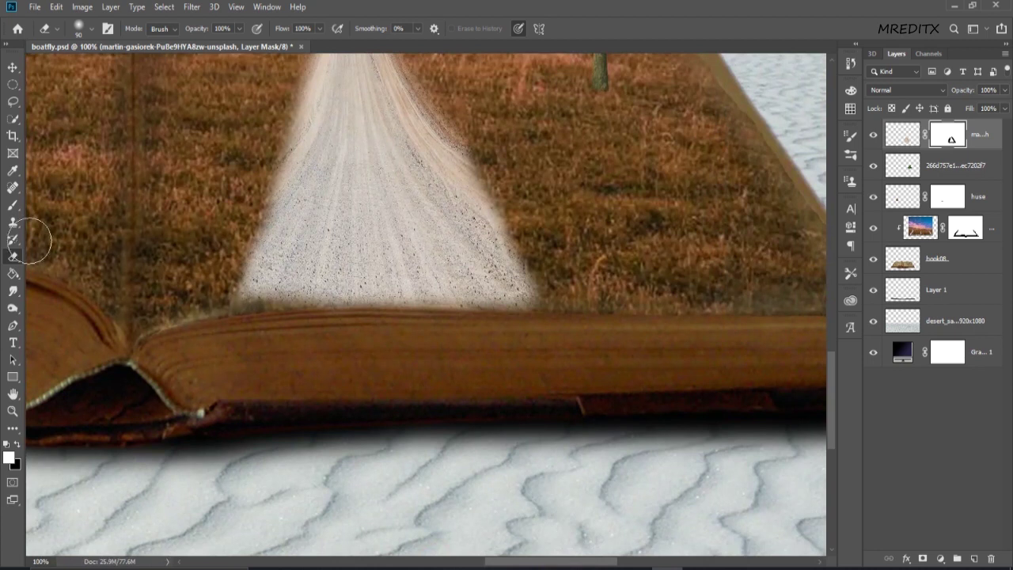
right_click(435, 283)
Step: Pick a smaller Grass brush and paint grass blades along the road's bottom and left edges
scroll(817, 400, down, 5)
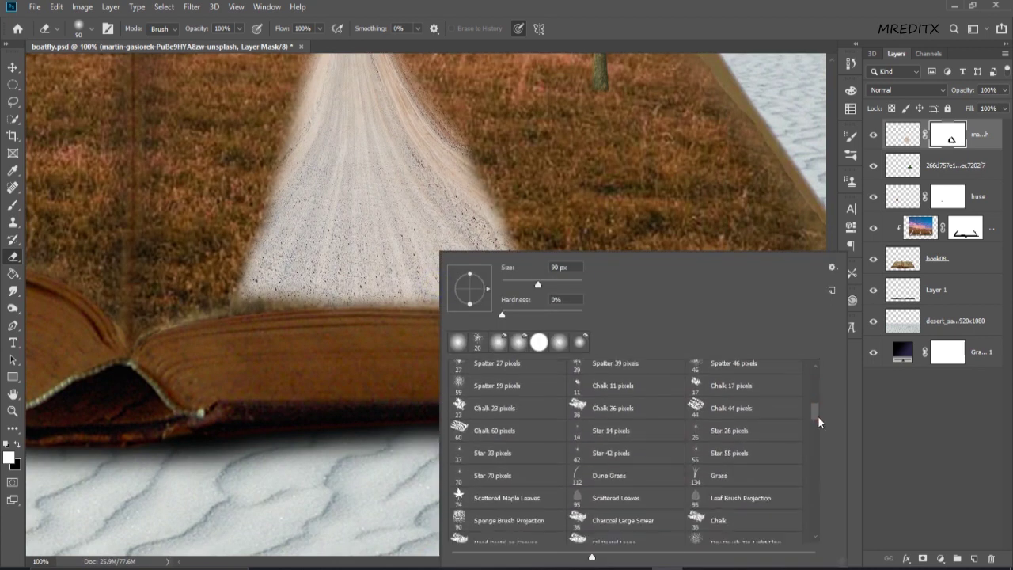
click(713, 505)
key(Return)
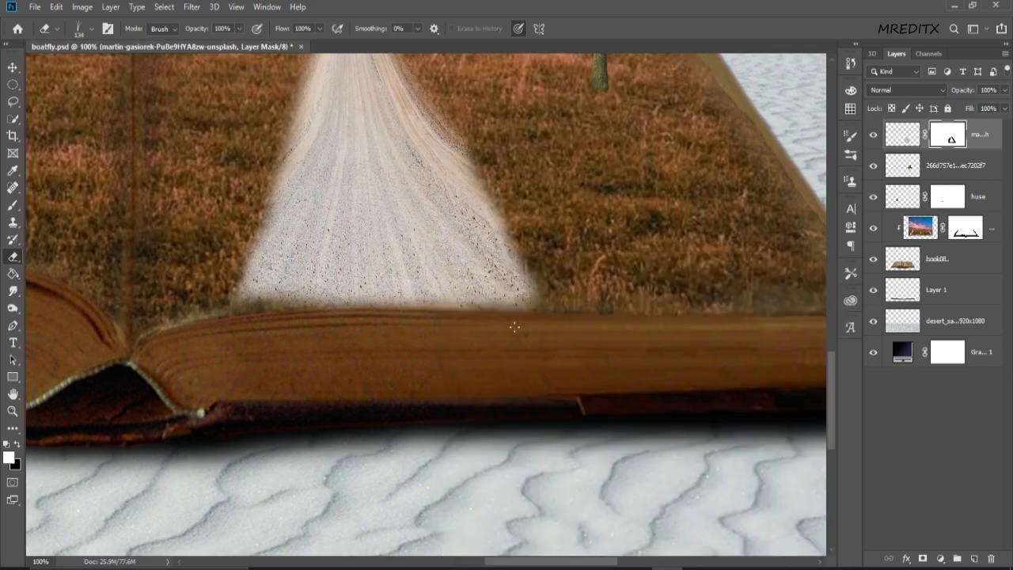
key(bracketleft)
key(bracketleft)
key(bracketleft)
mouse_move(325, 306)
mouse_down()
mouse_move(525, 293)
mouse_move(259, 293)
mouse_up()
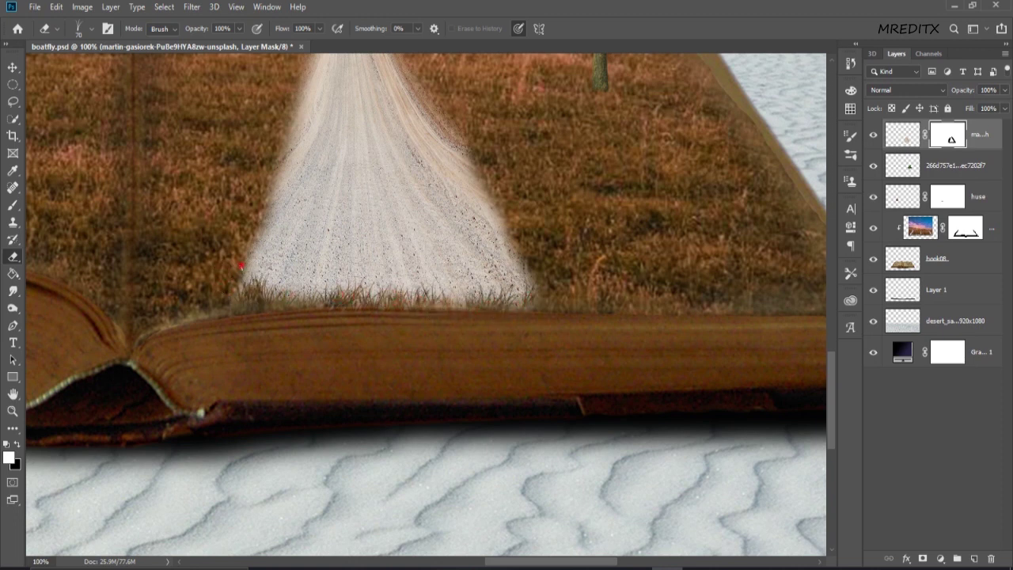
drag(262, 237, 266, 212)
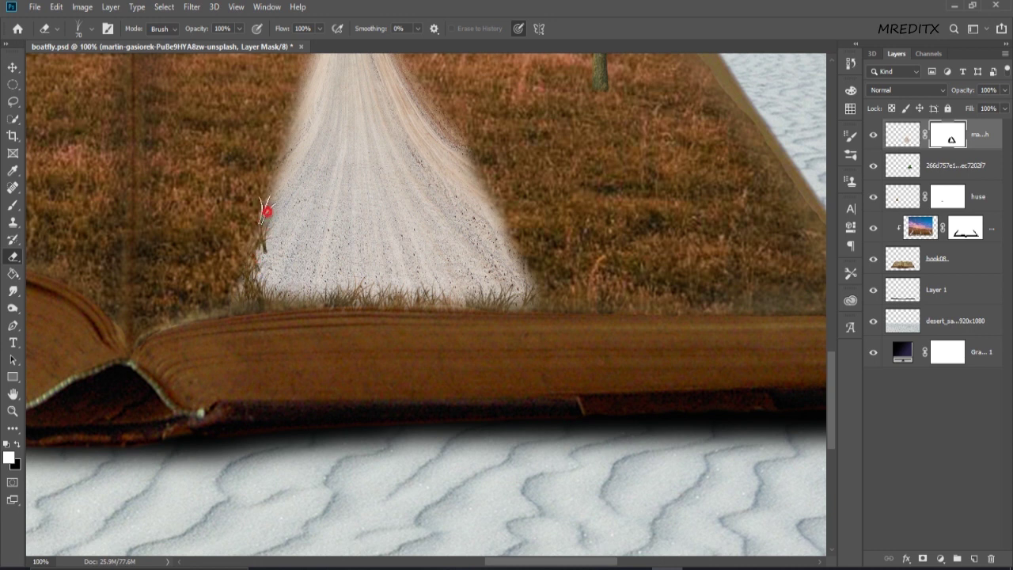
Step: Add more grass blades along the road's left edge, then fringe its right edge too
right_click(277, 186)
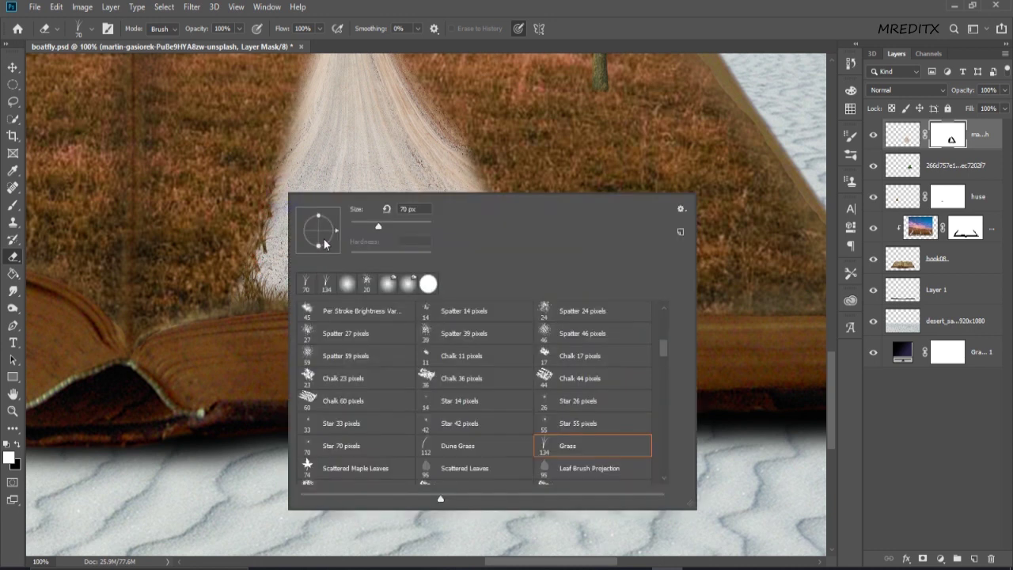
click(280, 158)
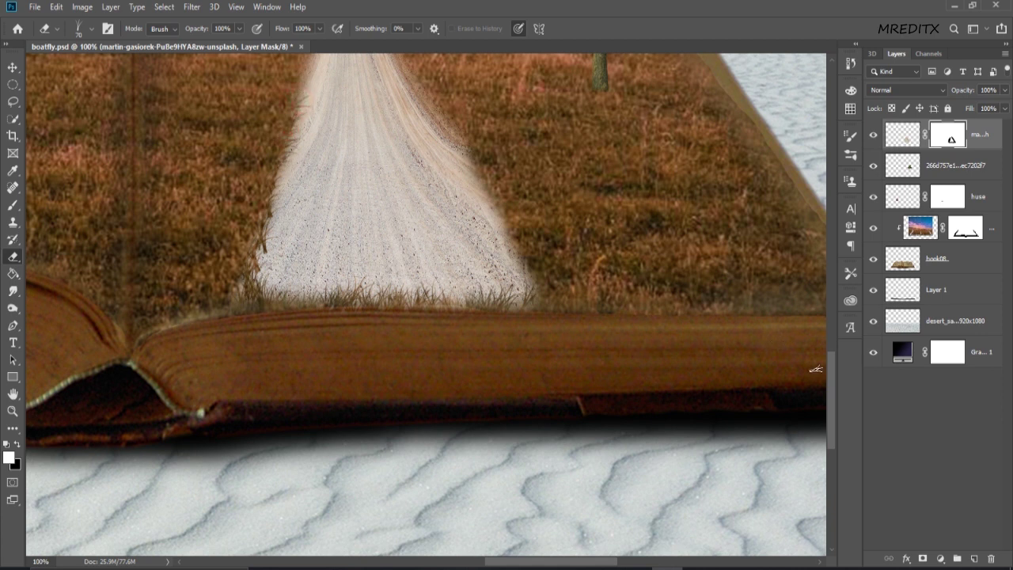
drag(830, 367, 831, 325)
drag(305, 301, 309, 289)
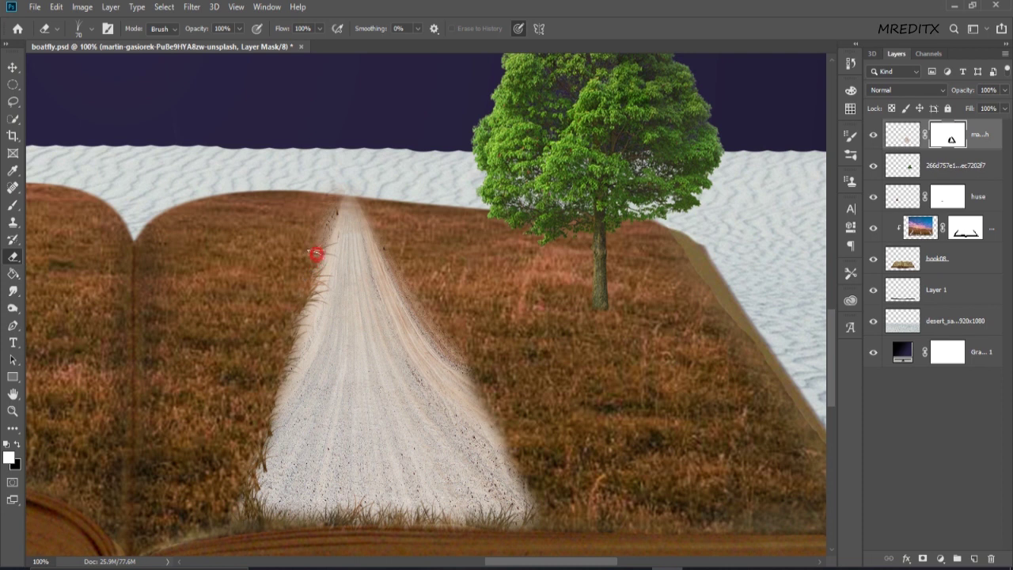
right_click(511, 427)
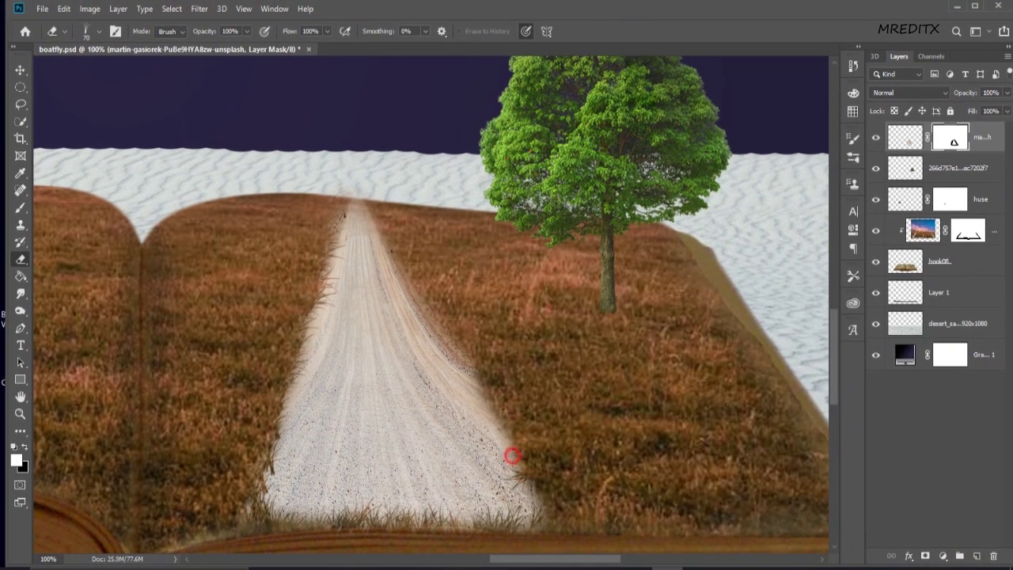
drag(536, 493, 509, 405)
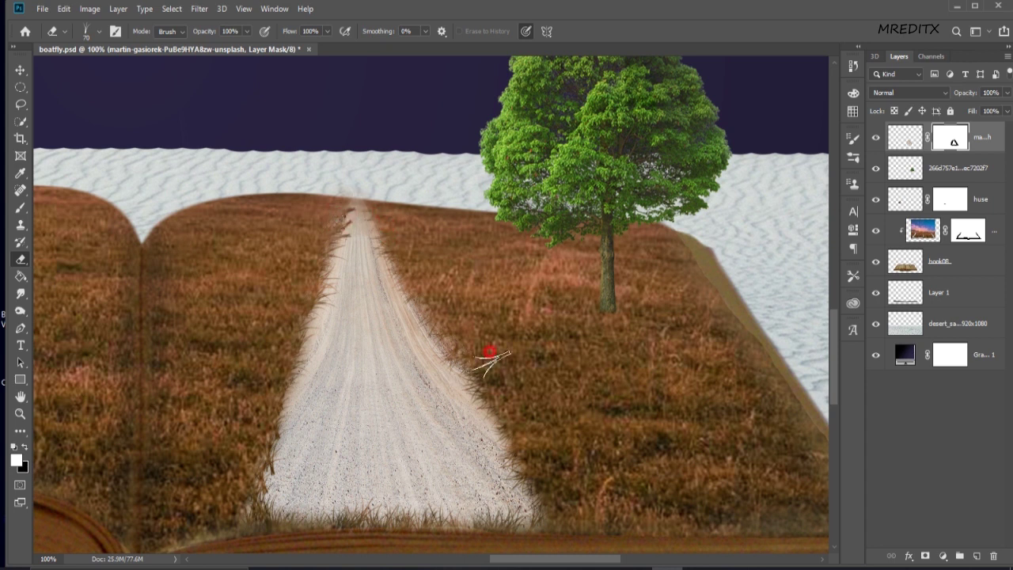
key(ctrl+minus)
key(ctrl+minus)
key(ctrl+minus)
key(ctrl+minus)
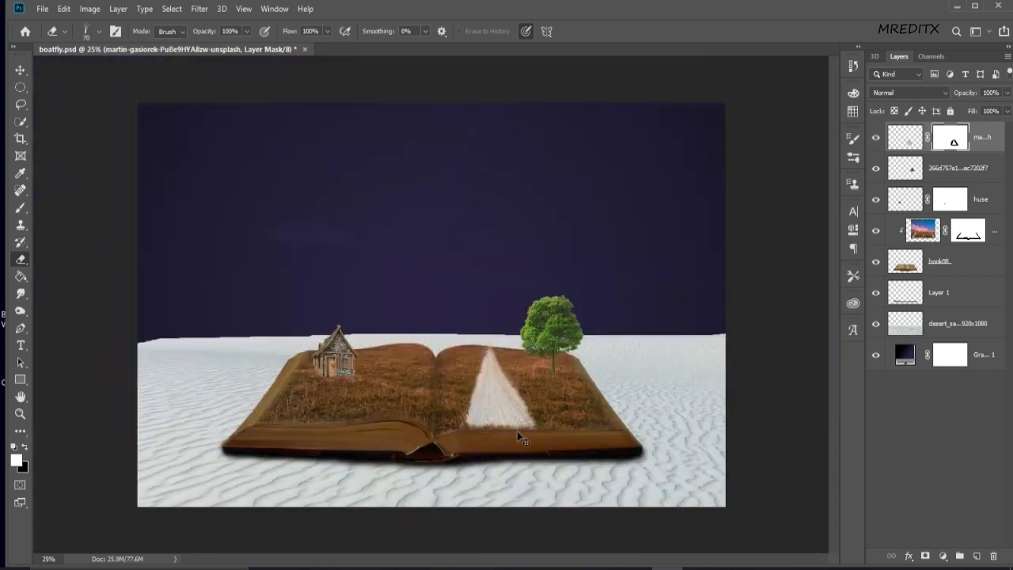
Step: Zoom in, try a Brightness/Contrast reduction on the road, cancel it and swap colours
key(ctrl+plus)
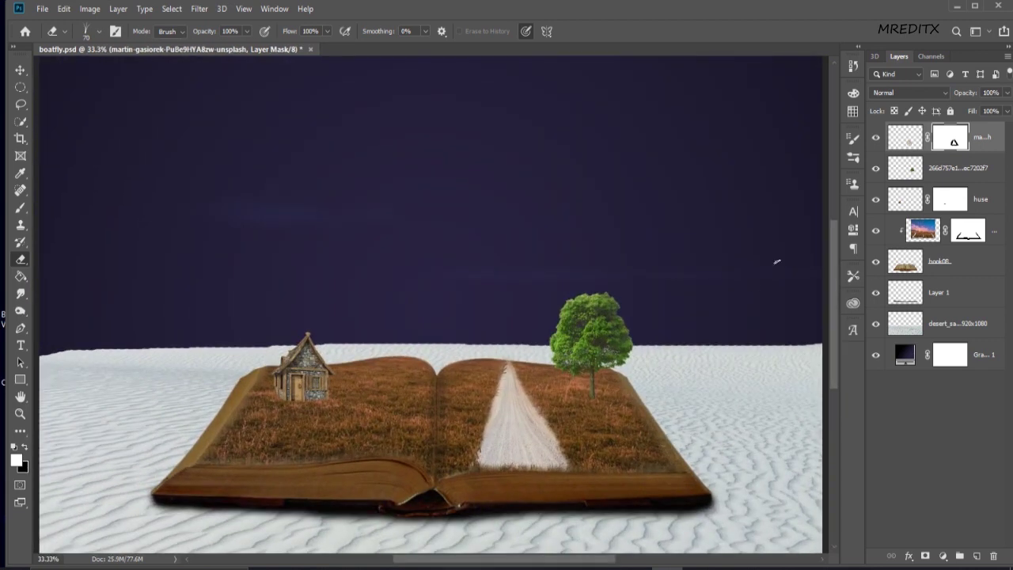
key(ctrl+plus)
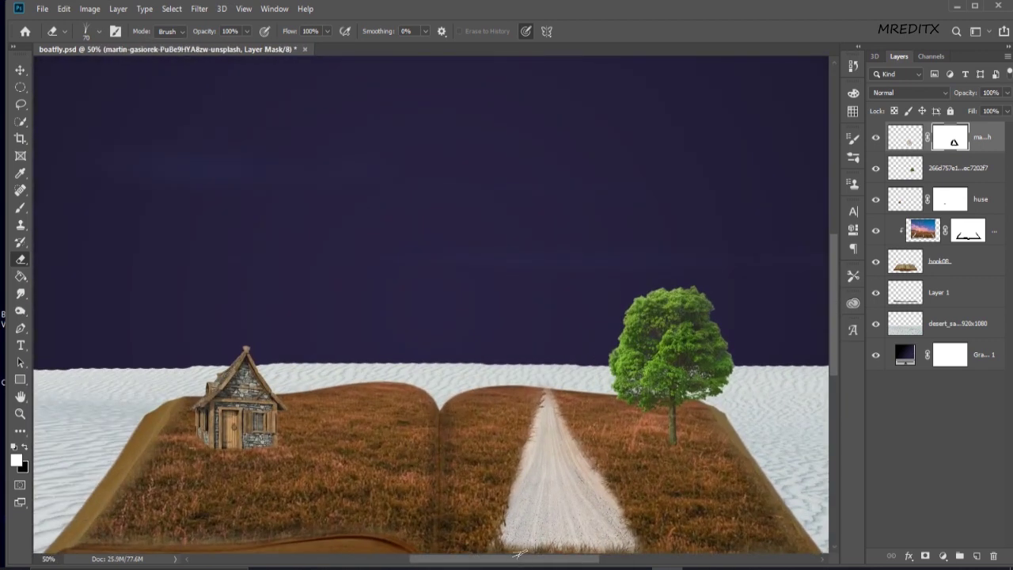
scroll(830, 316, down, 3)
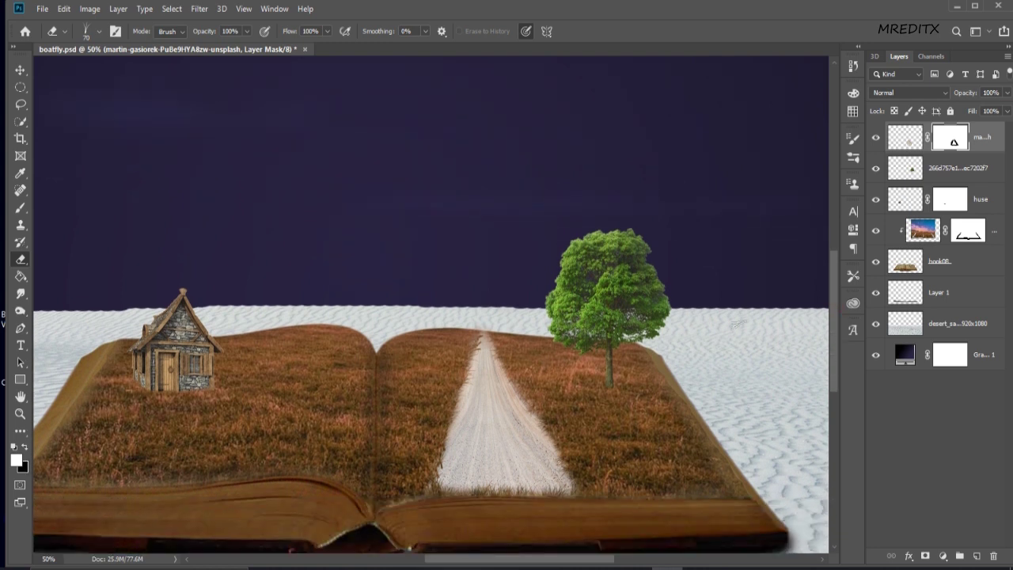
click(88, 8)
click(242, 43)
drag(559, 136, 550, 137)
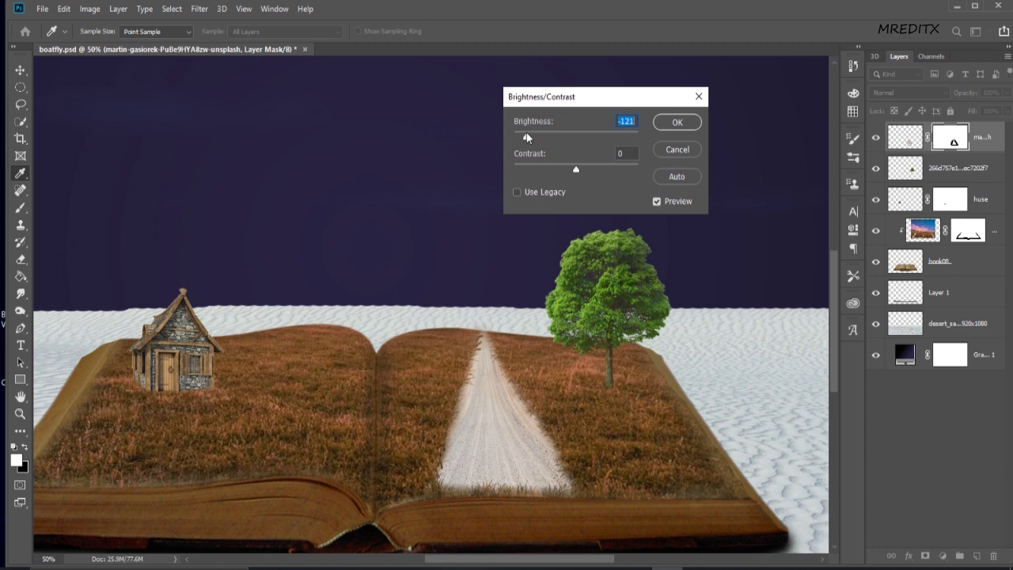
click(670, 154)
key(e)
key(x)
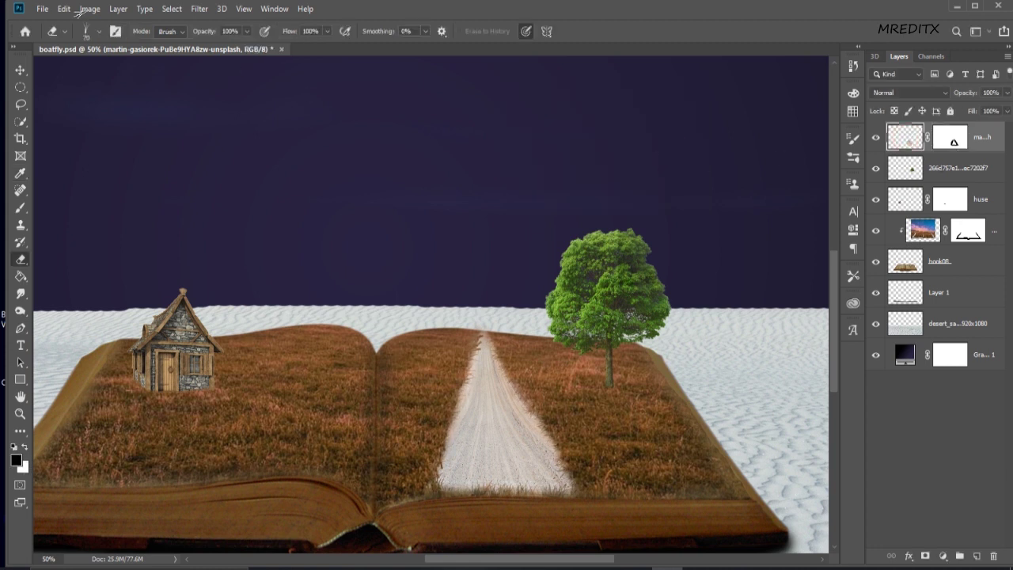
Step: Apply Brightness/Contrast with brightness -24 to the road layer
click(88, 8)
click(237, 41)
drag(522, 136, 566, 136)
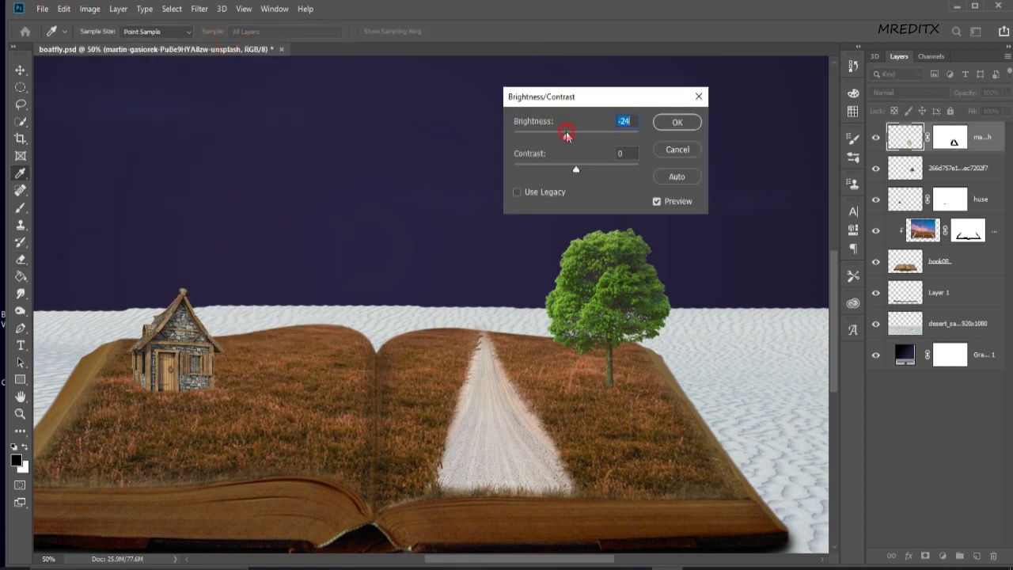
click(674, 122)
key(ctrl+minus)
key(ctrl+minus)
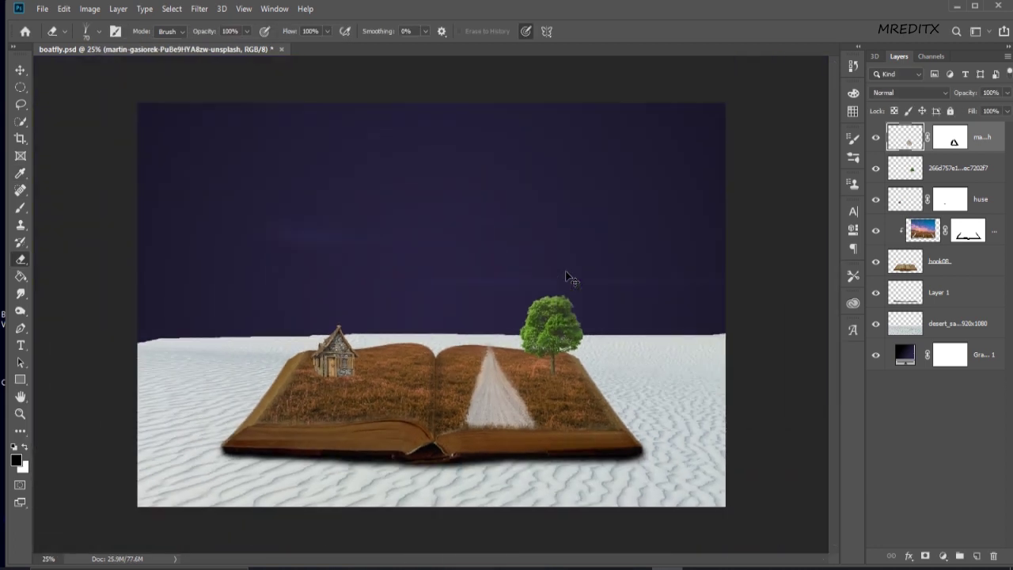
key(ctrl+plus)
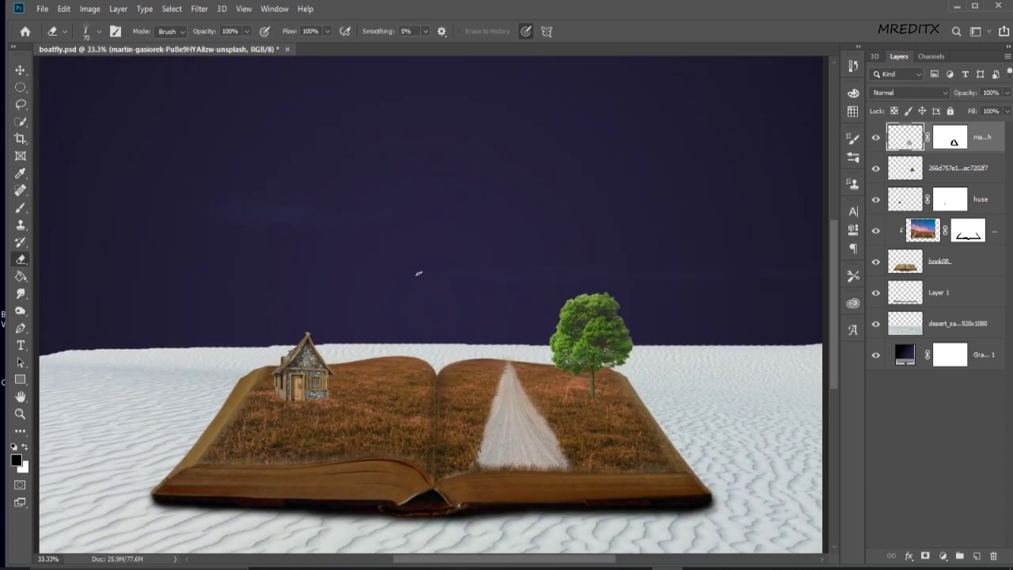
Step: Select the huse cottage layer, scale it to about 115% and nudge it up-right
click(916, 195)
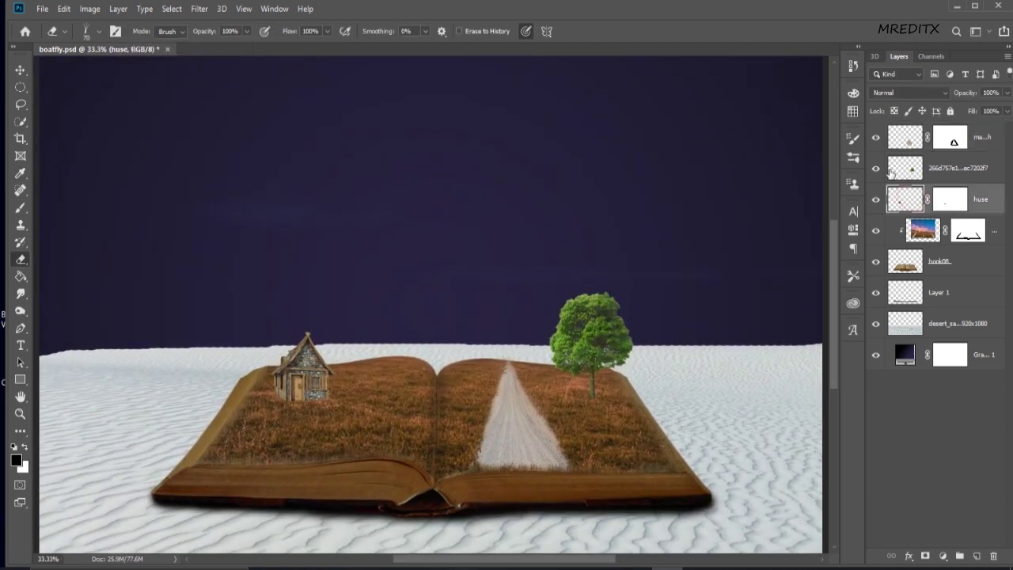
click(905, 168)
click(903, 202)
click(875, 199)
key(ctrl+t)
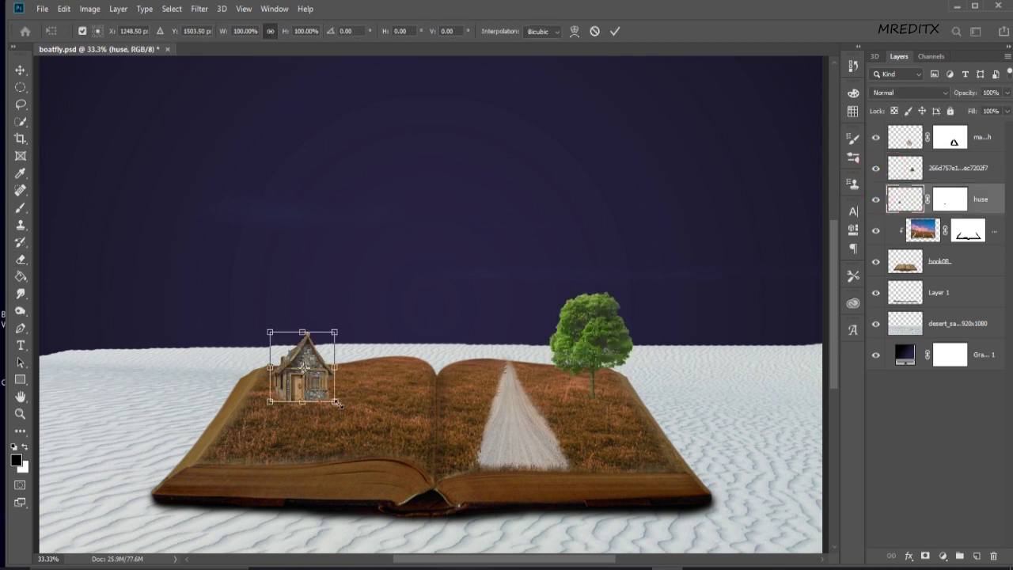
drag(336, 402, 341, 407)
drag(316, 366, 323, 361)
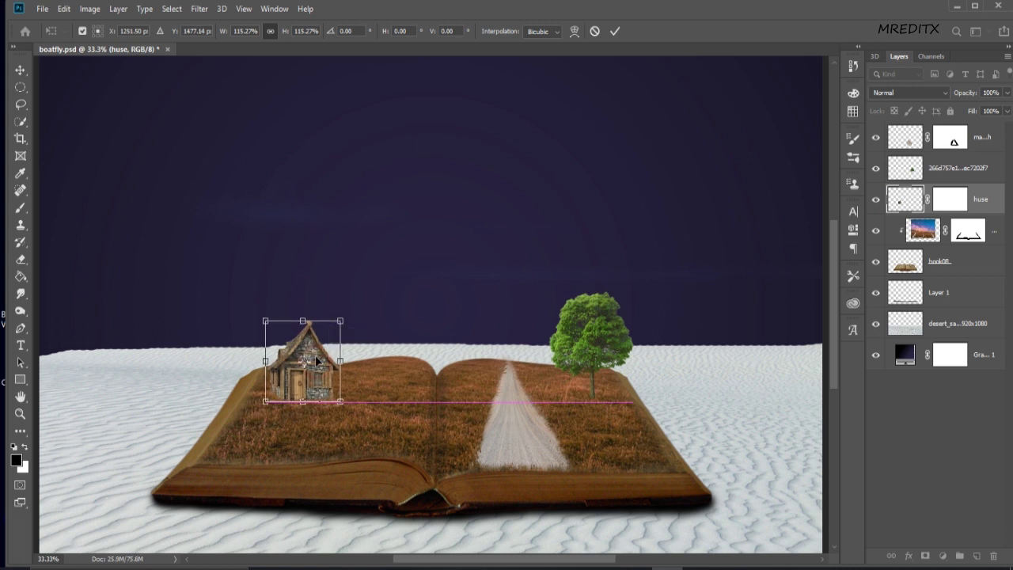
click(615, 31)
key(e)
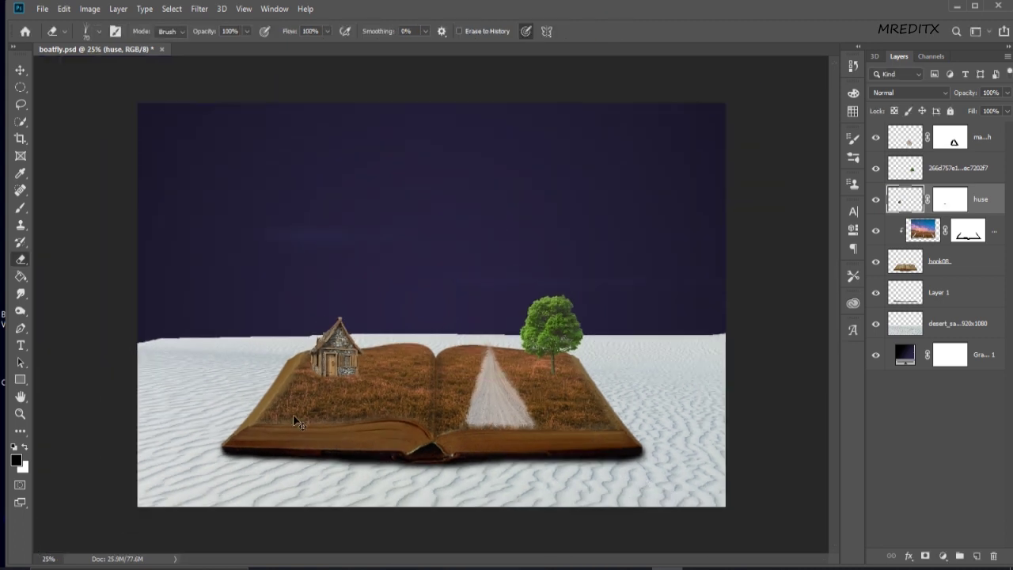
Step: Open Paper boat (1) and drag it into the boatfly.psd composite
key(ctrl+minus)
click(349, 565)
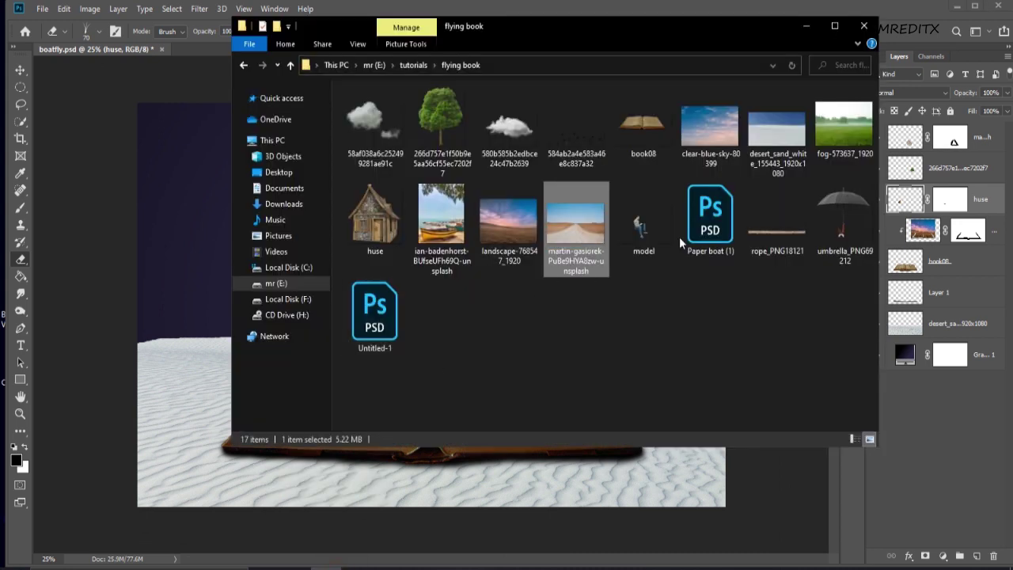
double_click(711, 225)
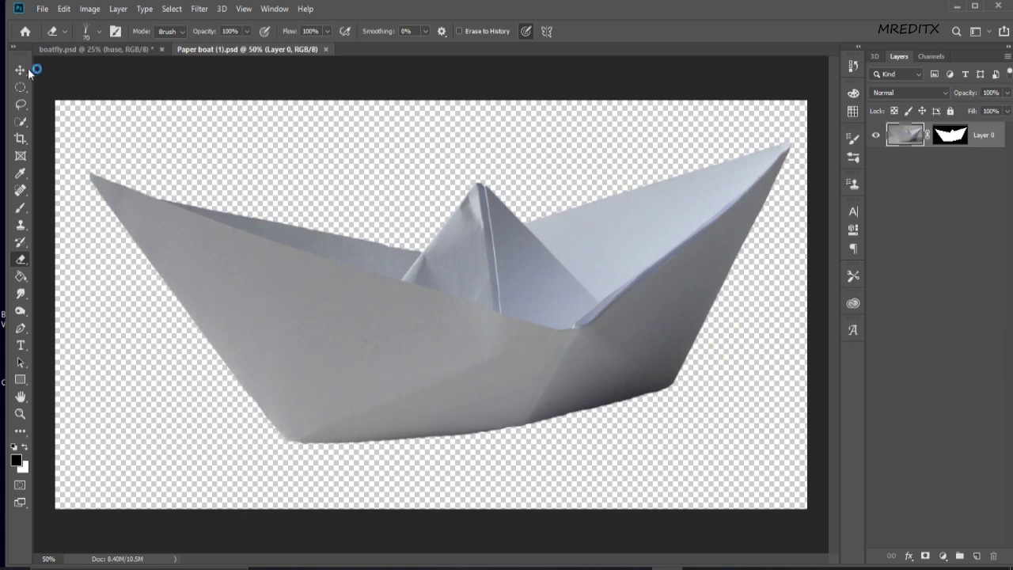
key(v)
mouse_move(331, 275)
mouse_down()
mouse_move(269, 225)
mouse_move(470, 247)
mouse_up()
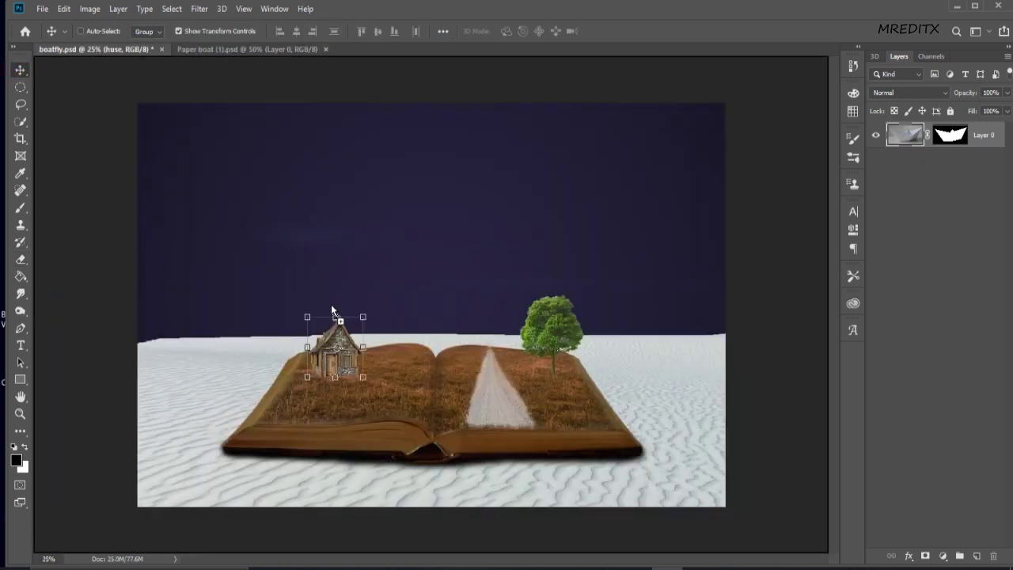
Step: Shrink the boat to about 27%, flip it horizontally, place it in the sky and save
key(ctrl+t)
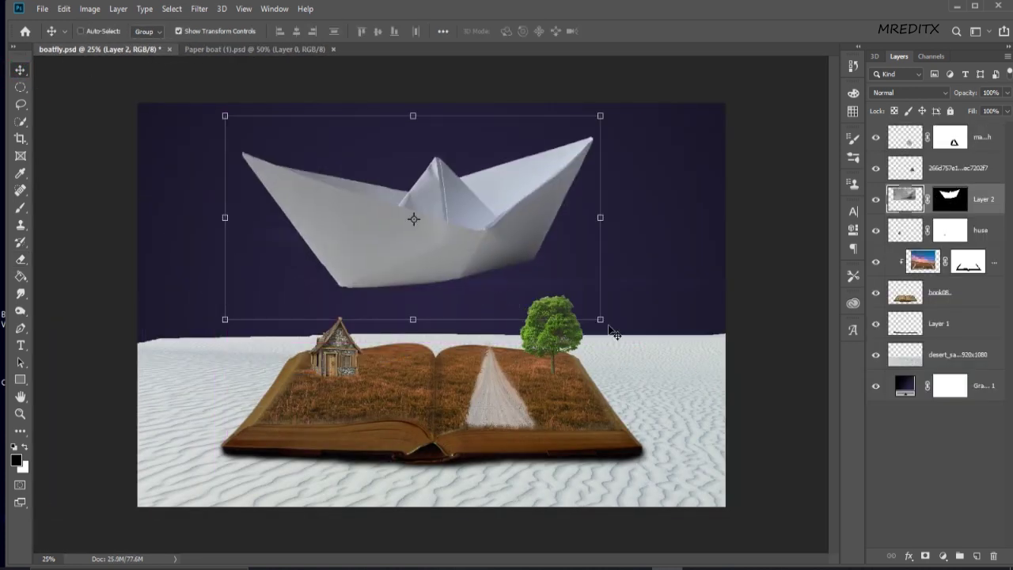
mouse_move(599, 326)
mouse_down()
mouse_move(515, 273)
mouse_move(512, 287)
mouse_move(486, 267)
mouse_move(488, 274)
mouse_up()
right_click(479, 242)
click(539, 402)
drag(456, 239, 465, 247)
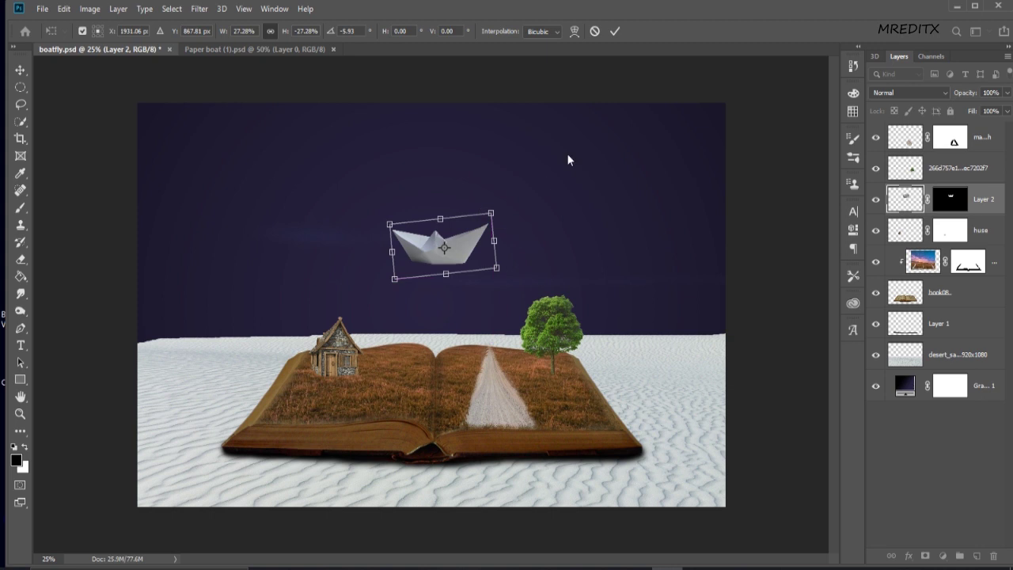
click(616, 31)
click(635, 212)
key(ctrl+s)
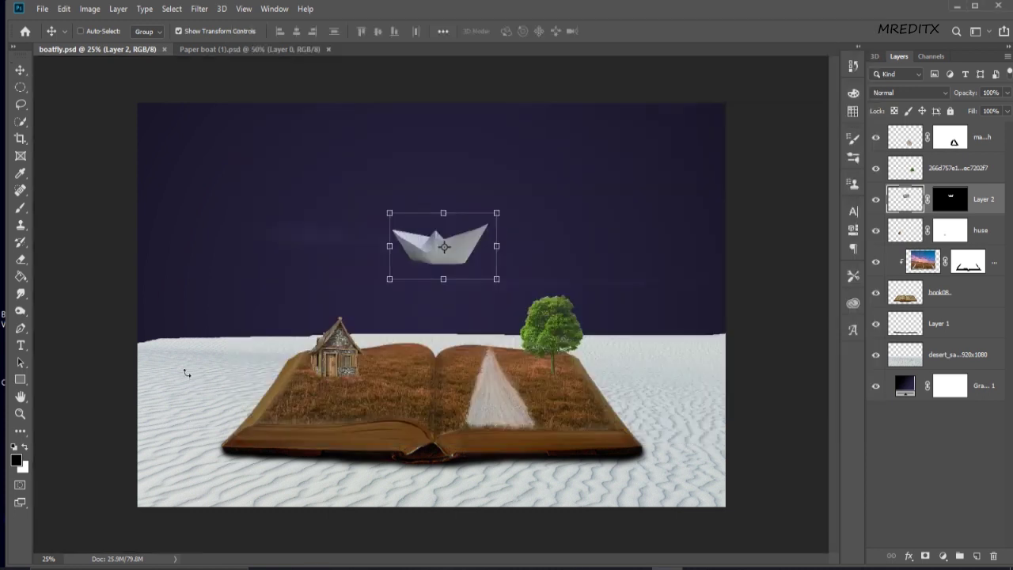
Step: Place the full moon at about 21% at the top of the sky and make its layer topmost
drag(187, 373, 449, 339)
drag(529, 320, 504, 216)
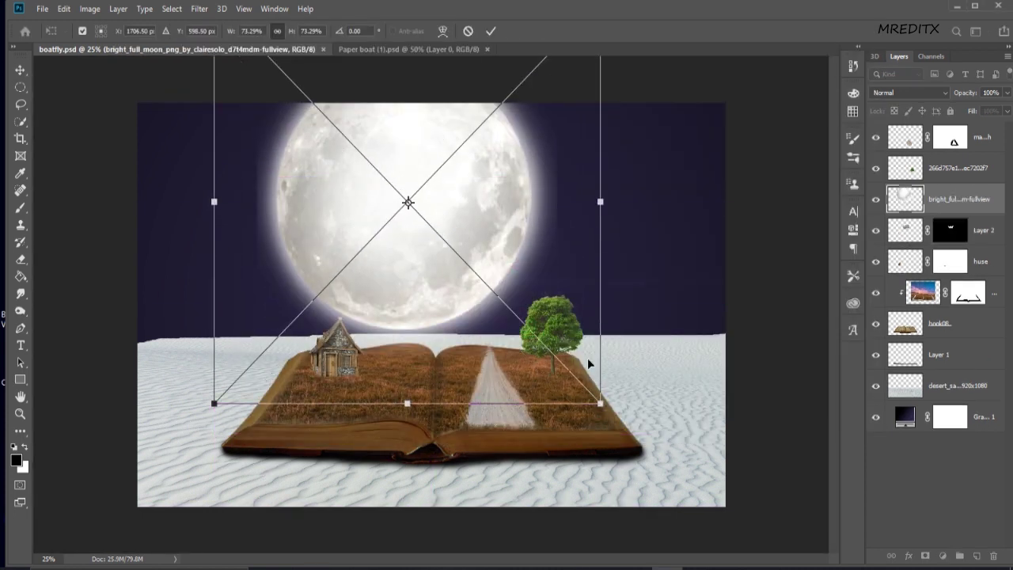
mouse_move(601, 403)
mouse_down()
mouse_move(475, 238)
mouse_move(479, 179)
mouse_up()
drag(502, 233, 497, 221)
drag(475, 182, 472, 169)
click(491, 31)
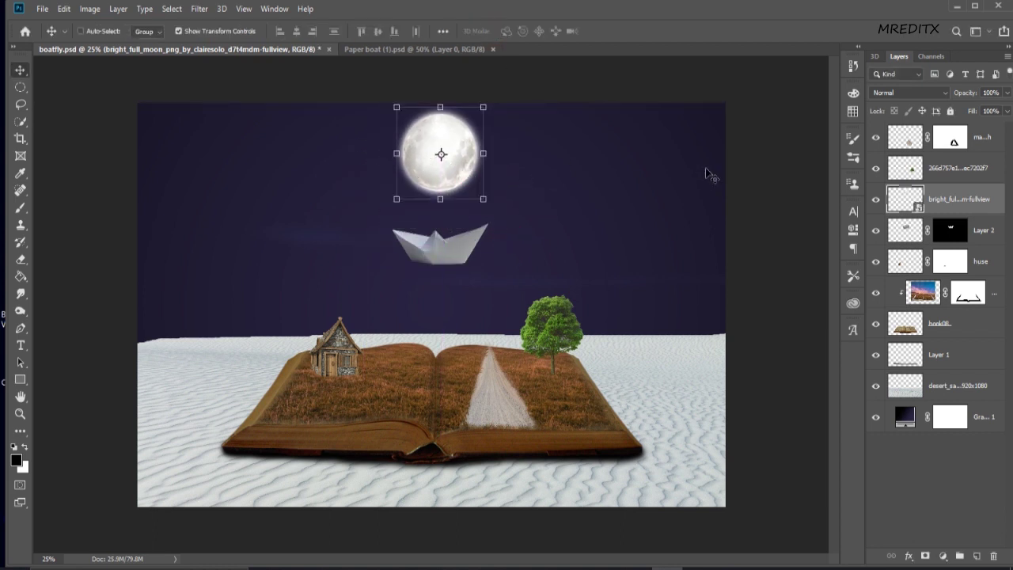
drag(930, 196, 936, 136)
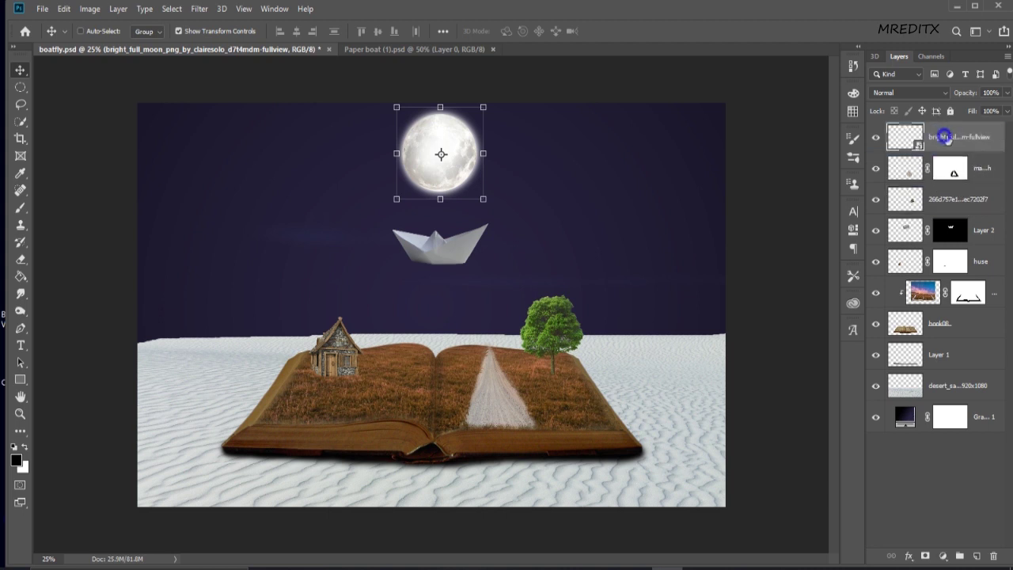
right_click(924, 185)
click(790, 240)
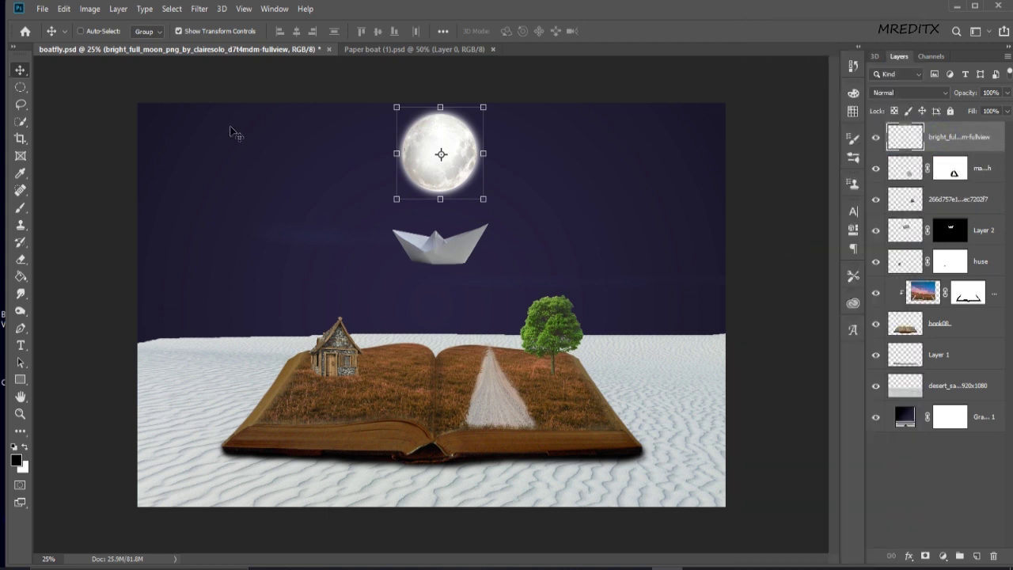
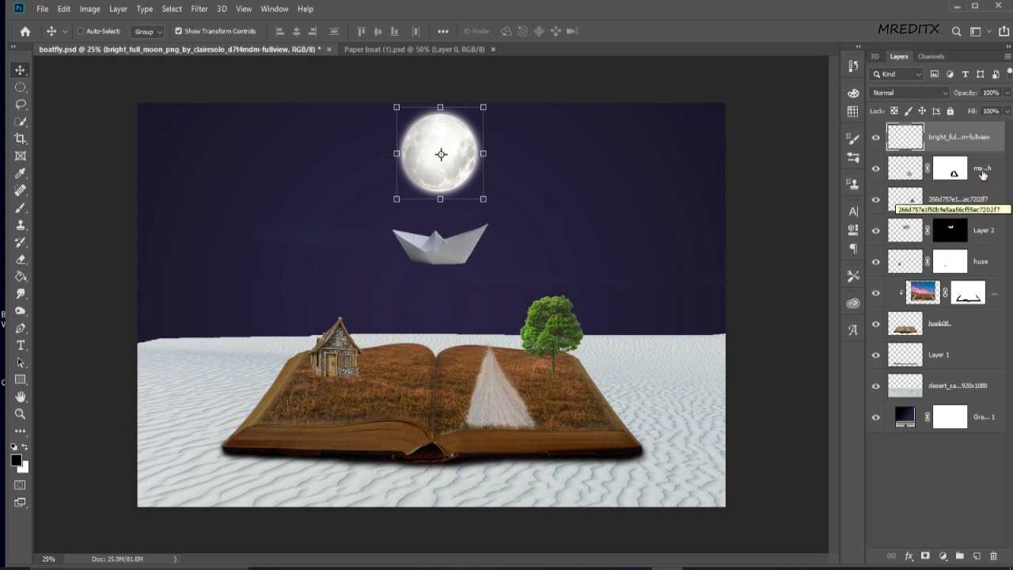
Step: Move the paper boat's Layer 2 one place up, above the path layer
click(970, 199)
click(876, 199)
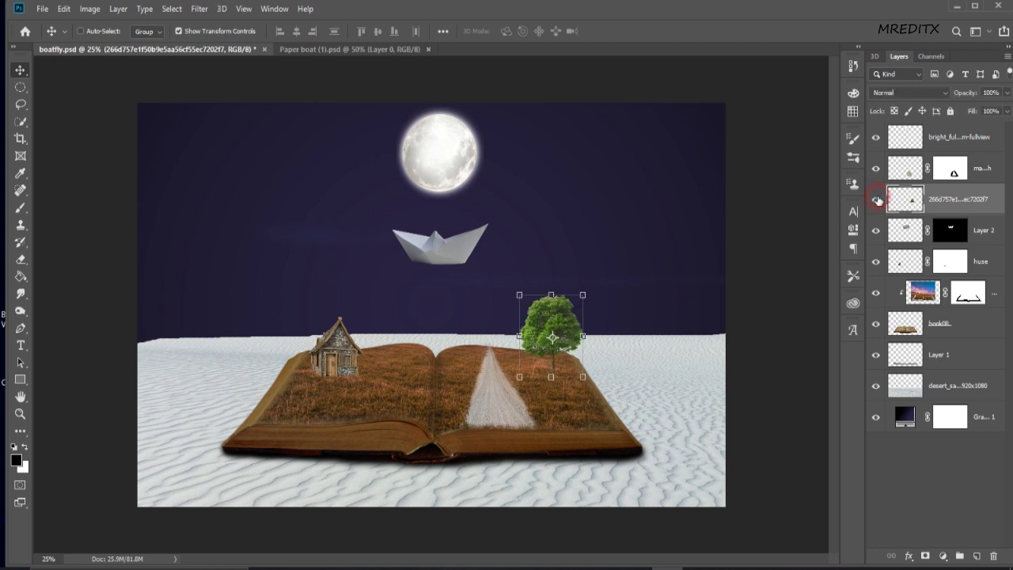
click(982, 169)
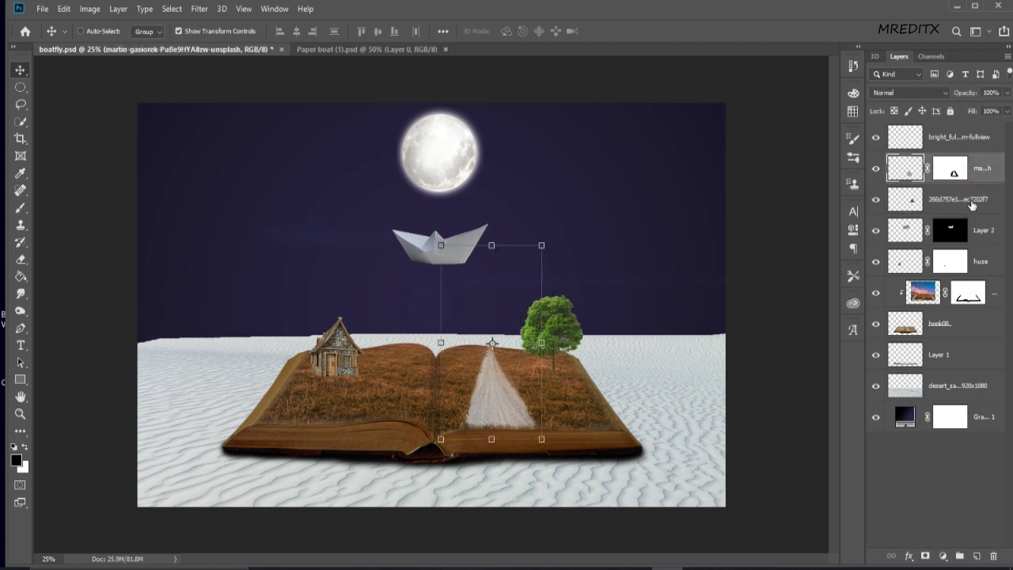
click(984, 230)
drag(984, 230, 981, 168)
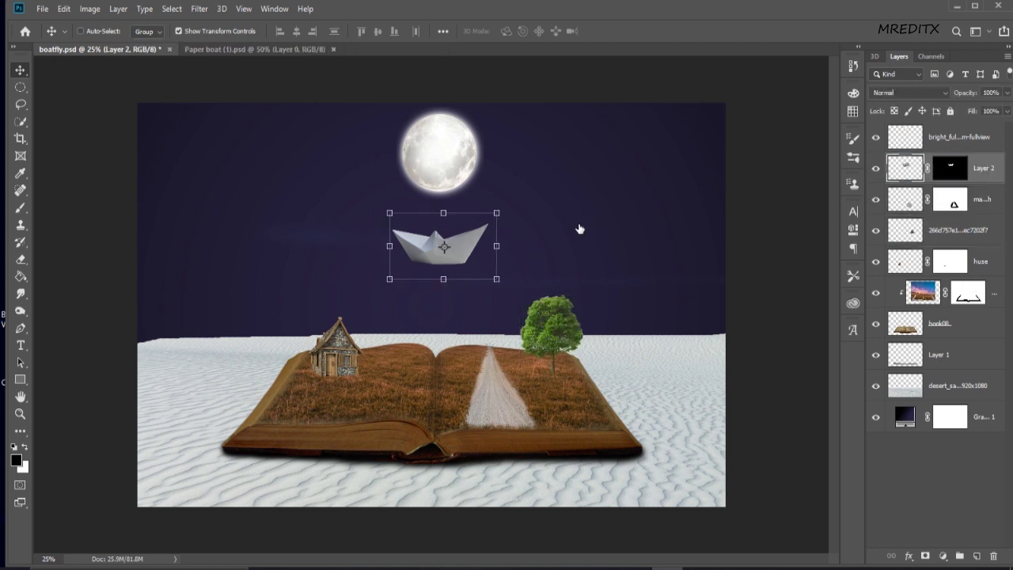
Step: Shrink the paper boat slightly, to about 93.85%
drag(497, 280, 493, 276)
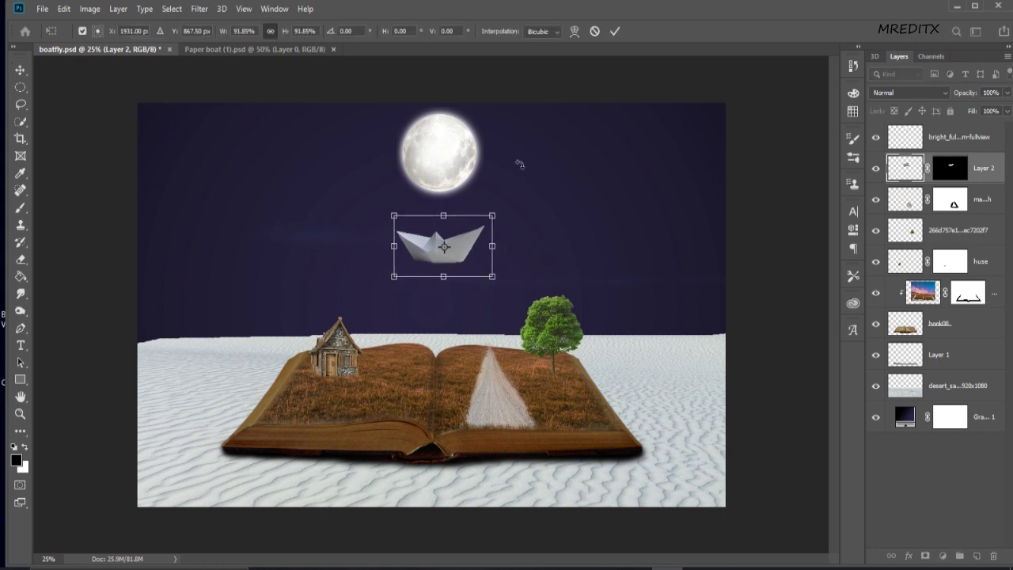
click(615, 30)
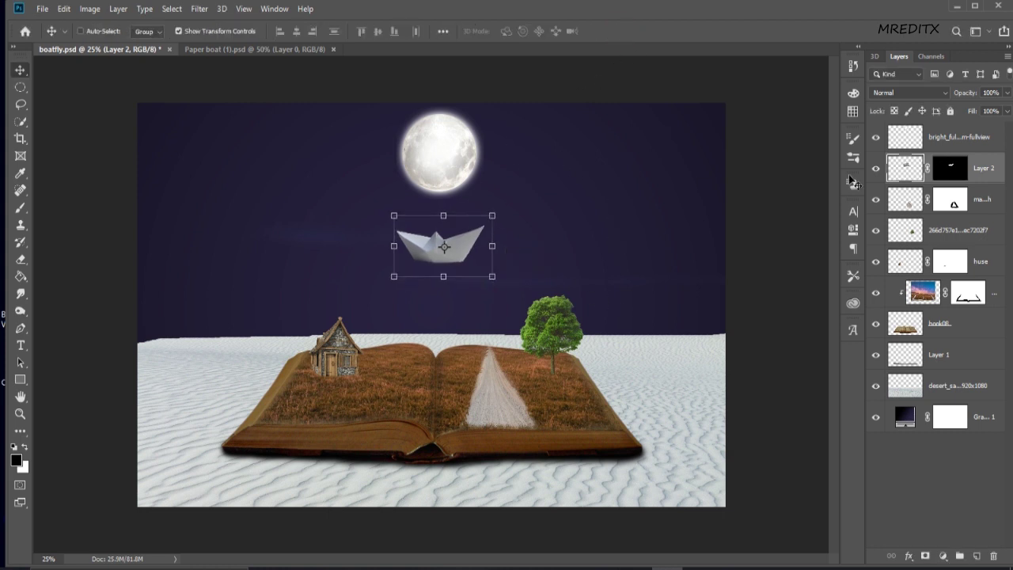
click(965, 143)
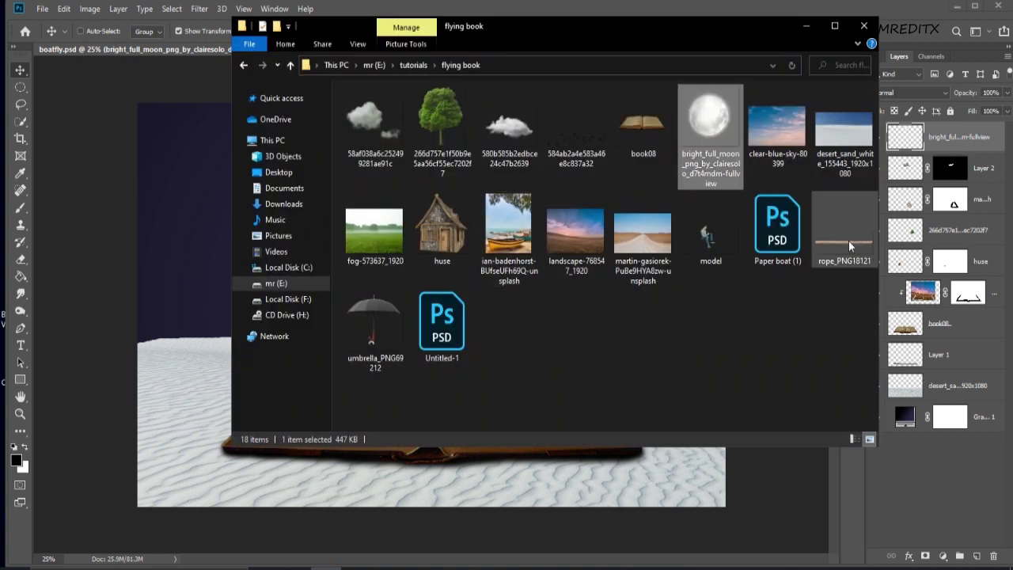
Step: Place the rope PNG in the composition, rotated to -90° and scaled down
mouse_move(841, 229)
mouse_down()
mouse_move(340, 380)
mouse_move(122, 413)
mouse_up()
drag(730, 467, 663, 301)
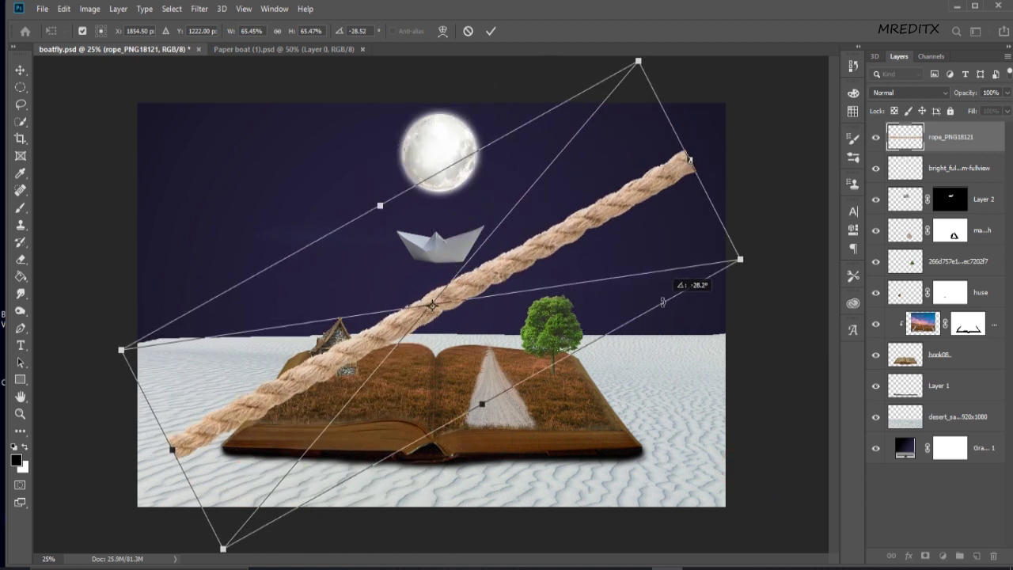
mouse_move(740, 259)
mouse_down()
mouse_move(485, 265)
mouse_move(433, 235)
mouse_up()
Step: Shrink the rope to a thin 3.5% strand standing over the paper boat
key(ctrl+plus)
key(ctrl+plus)
key(ctrl+plus)
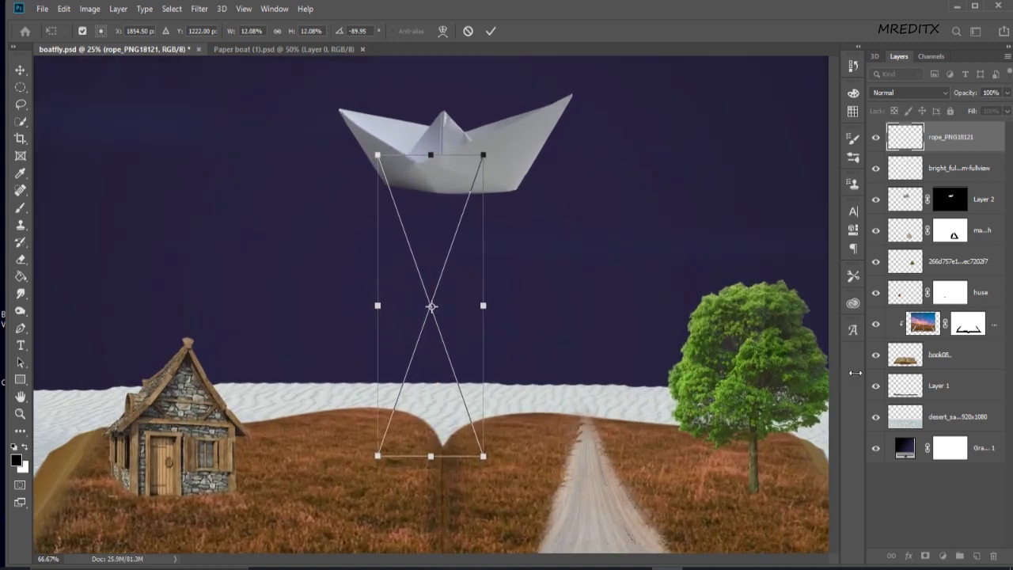
drag(835, 354, 835, 310)
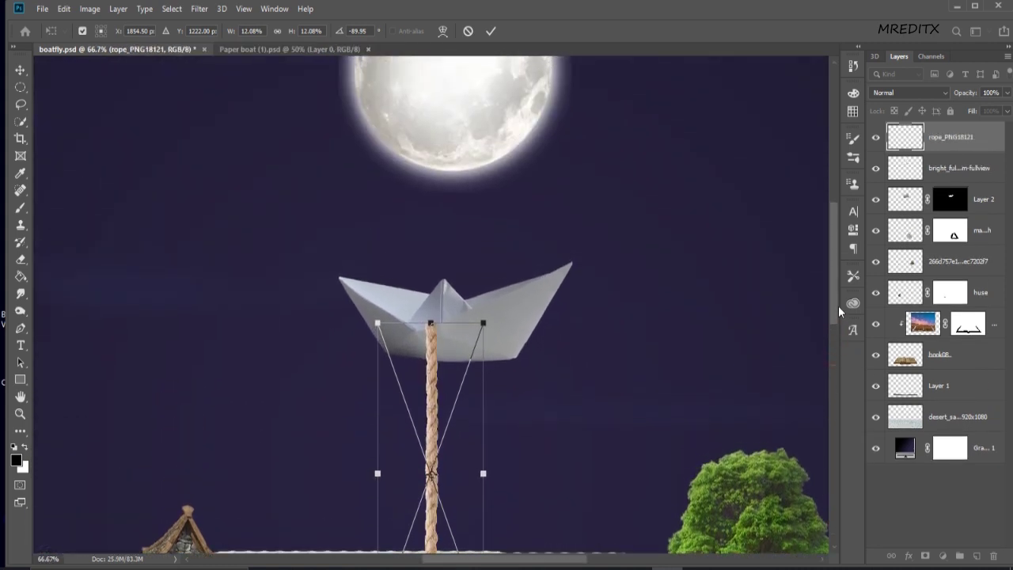
mouse_move(459, 462)
mouse_down()
mouse_move(455, 269)
mouse_move(446, 269)
mouse_up()
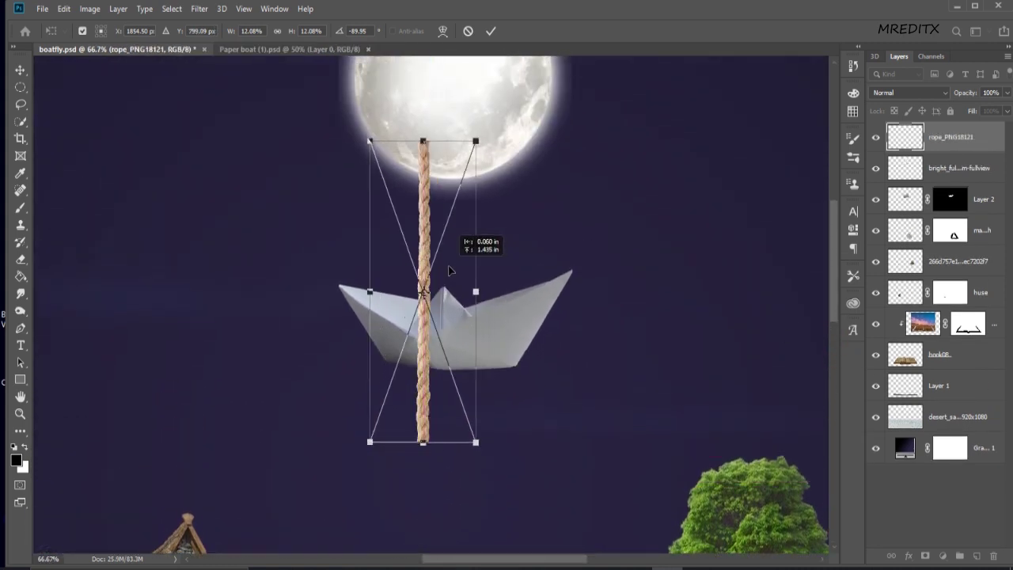
drag(475, 443, 436, 335)
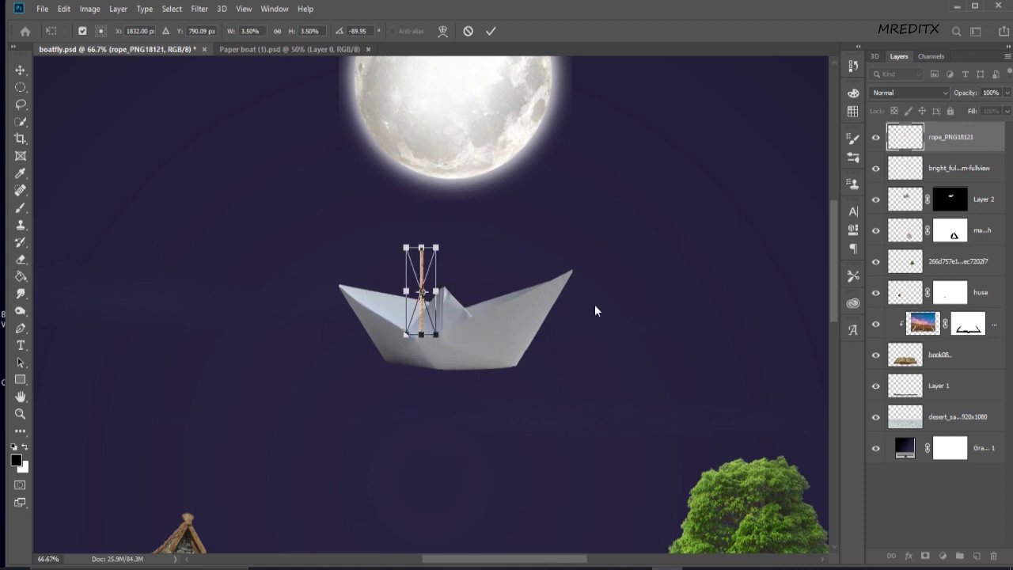
key(ctrl+plus)
key(ctrl+plus)
key(ctrl+plus)
mouse_move(422, 288)
mouse_down()
mouse_move(422, 303)
mouse_move(487, 295)
mouse_up()
Step: Commit the rope's rotation and scale transform
click(491, 31)
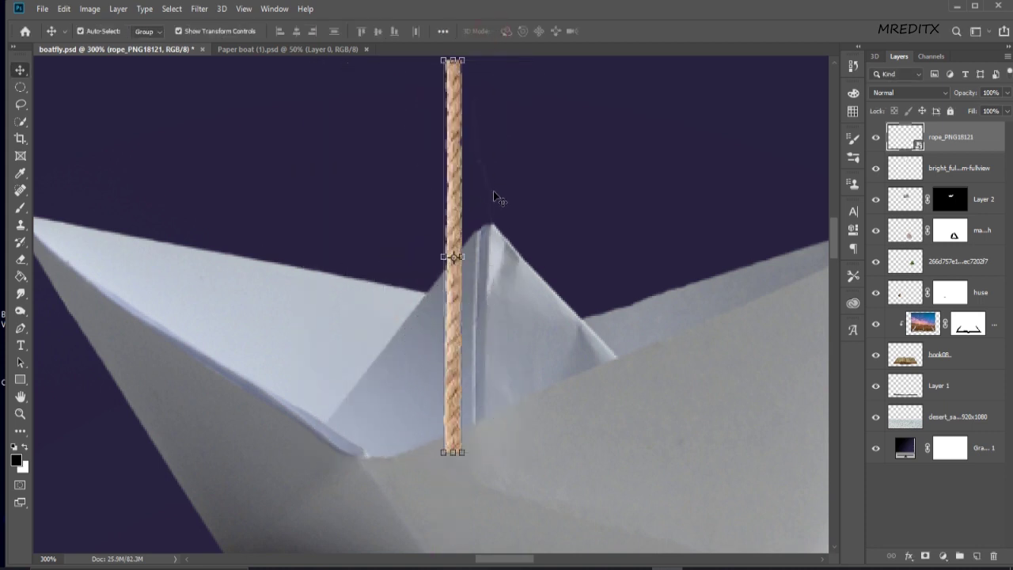
scroll(506, 237, down, 5)
scroll(583, 252, down, 1)
scroll(583, 252, up, 1)
scroll(577, 283, up, 3)
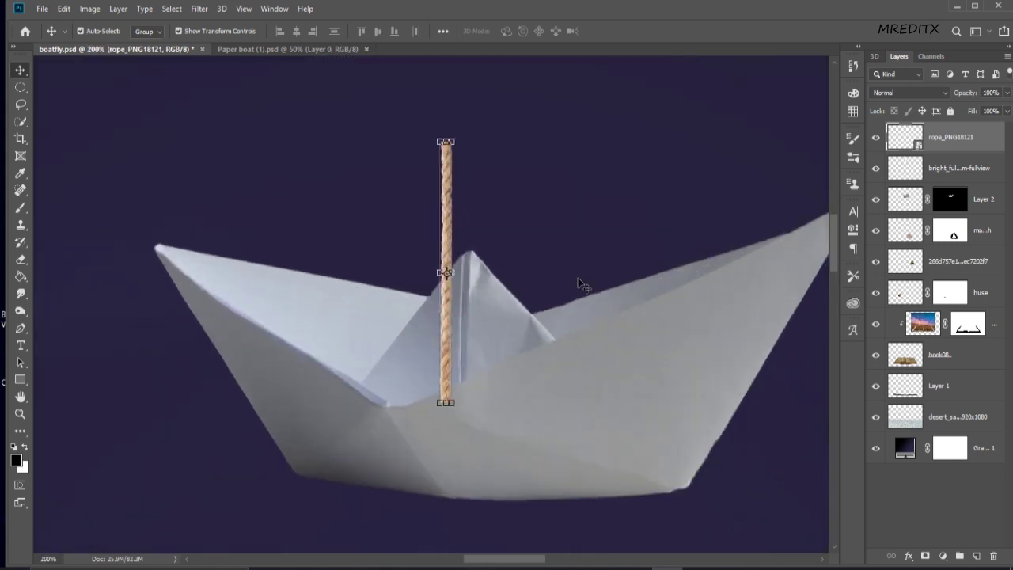
right_click(967, 169)
click(826, 239)
Step: Nudge the rope left so it rises inside the boat, then duplicate it
click(954, 166)
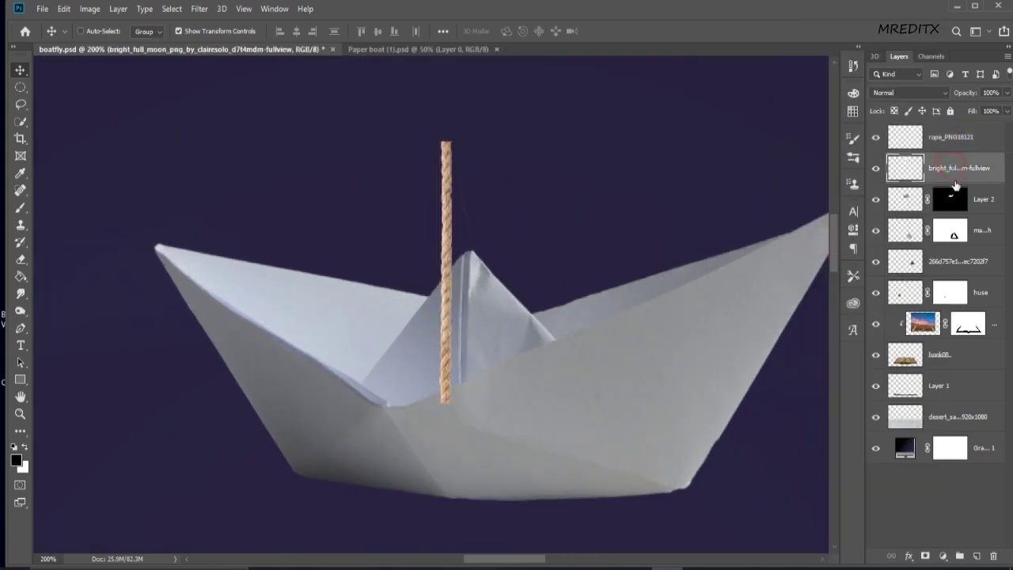
key(ctrl+minus)
key(ctrl+minus)
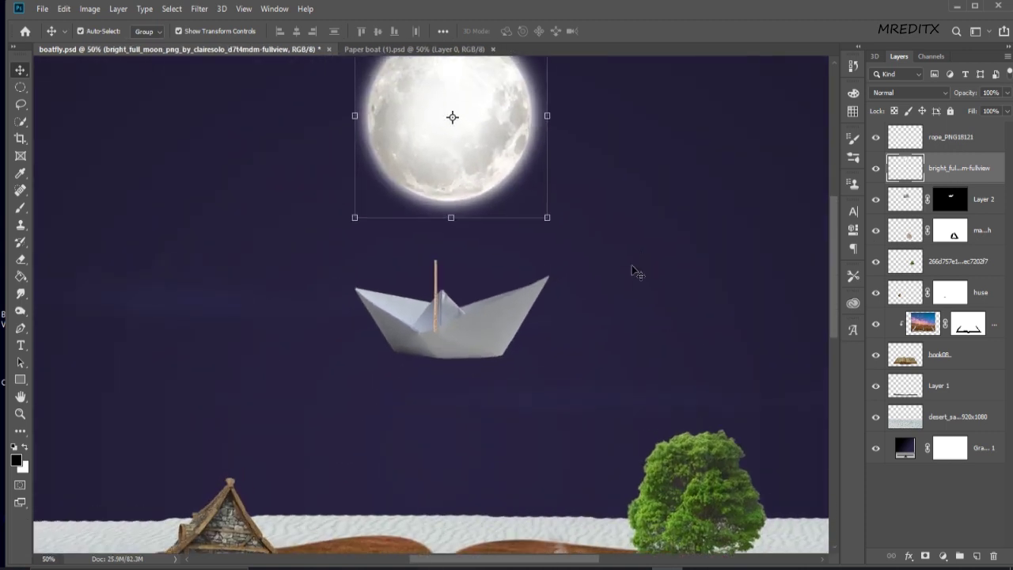
click(945, 144)
key(ctrl+plus)
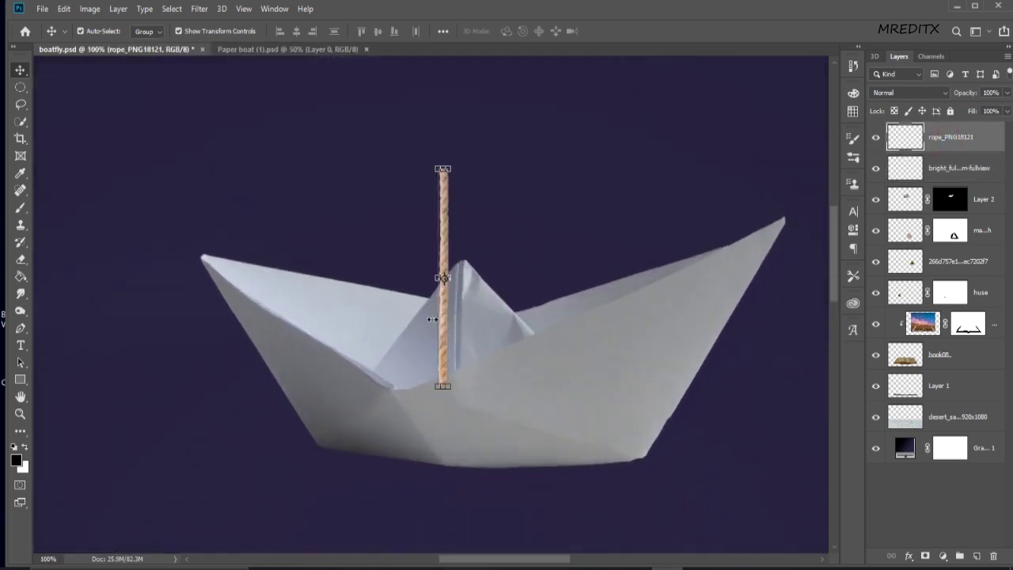
key(ctrl+plus)
drag(446, 324, 414, 327)
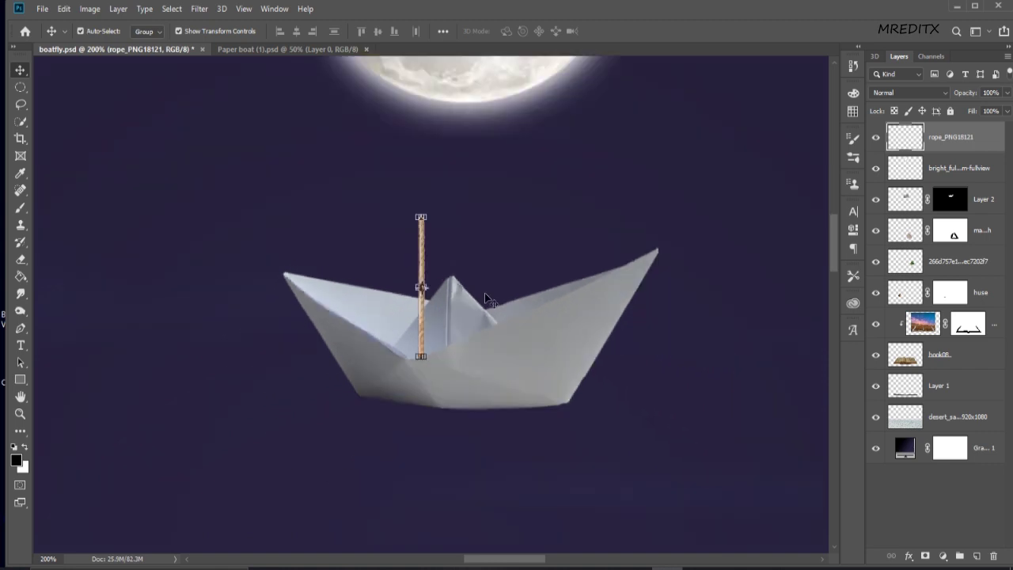
key(ctrl+minus)
key(ctrl+minus)
key(ctrl+minus)
key(ctrl+plus)
key(ctrl+plus)
key(ctrl+plus)
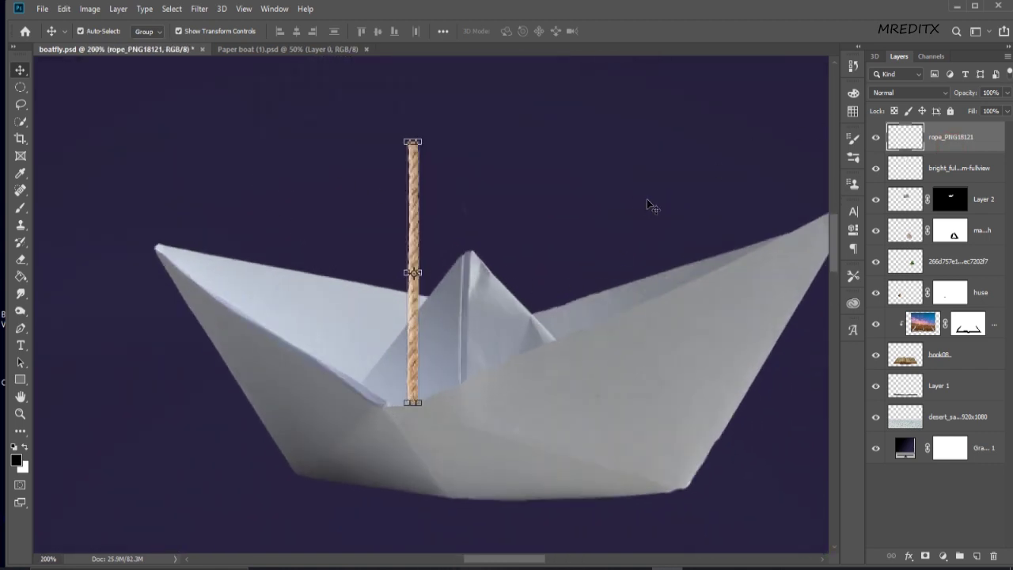
key(ctrl+j)
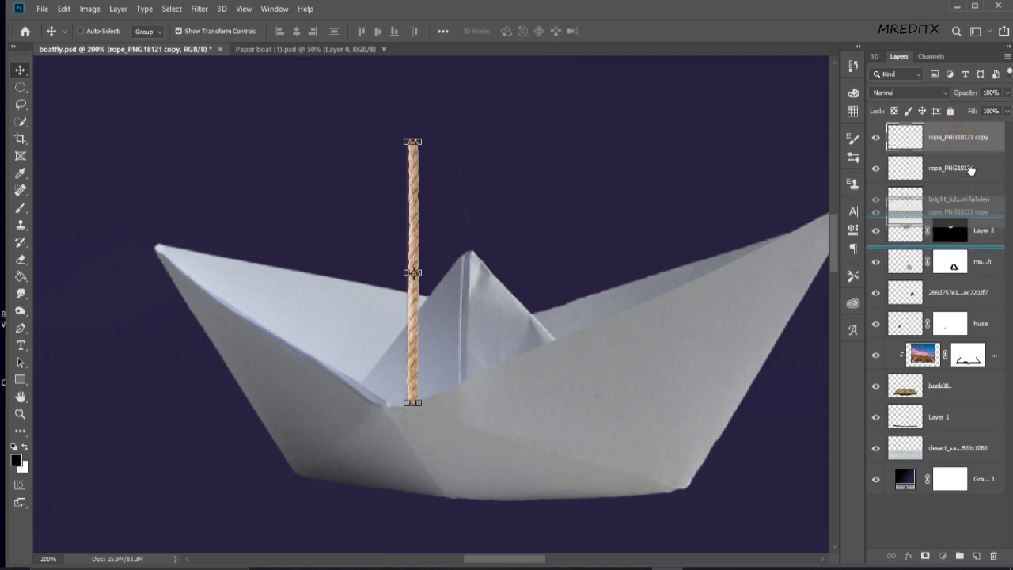
Step: Replace the quick copy with a Duplicate Layer rope copy placed below Layer 2
key(ctrl+z)
right_click(953, 141)
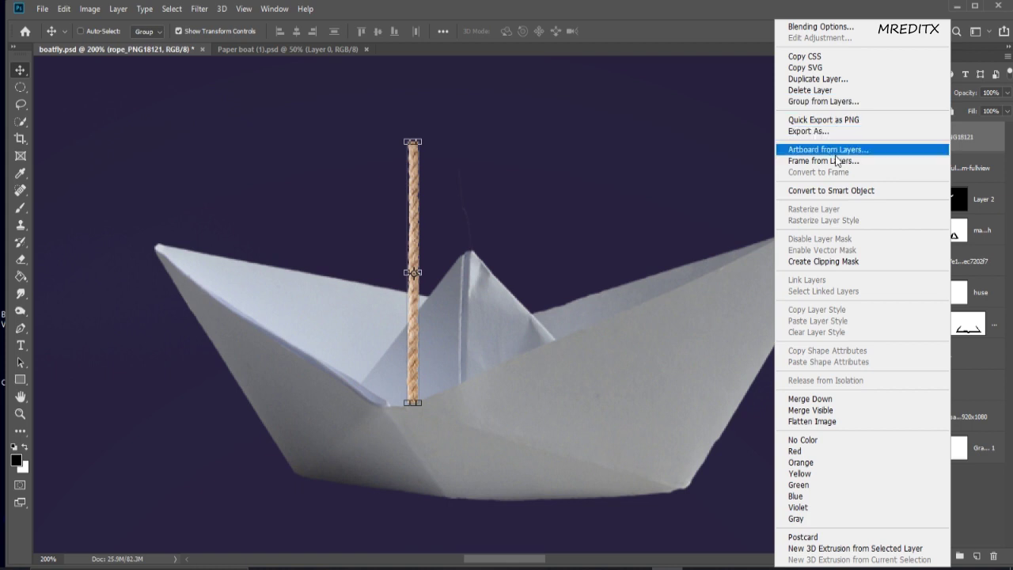
click(832, 79)
click(611, 178)
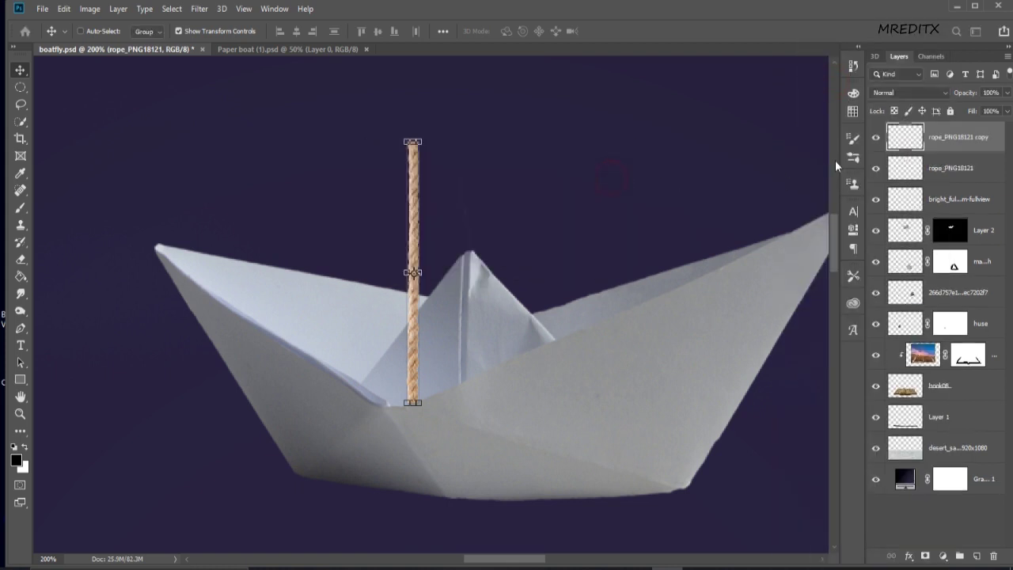
drag(905, 141, 905, 228)
Step: Shift the second rope to the right of the boat's peak
drag(415, 246, 520, 228)
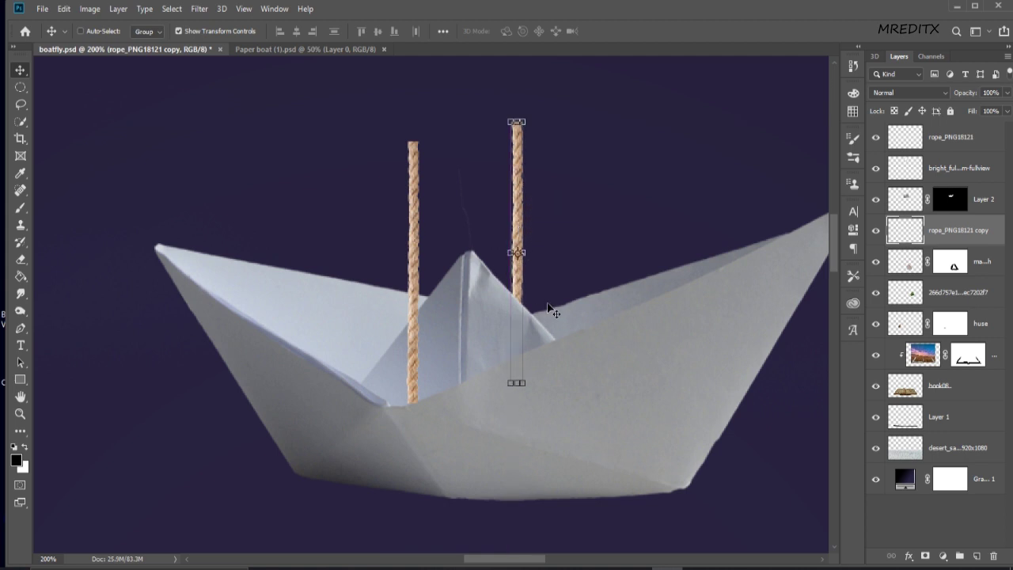
click(974, 141)
key(ctrl+minus)
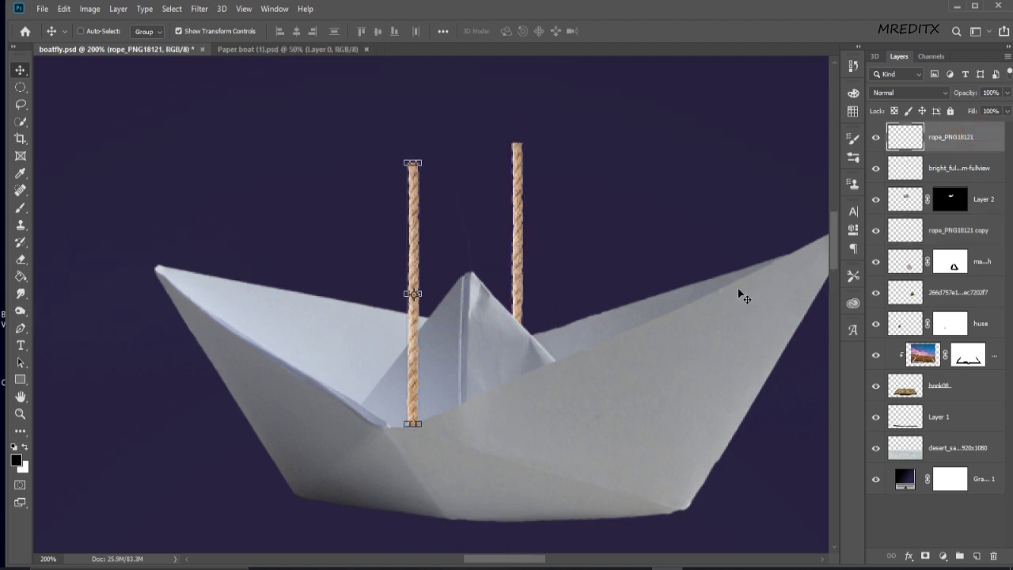
key(ctrl+minus)
key(ctrl+plus)
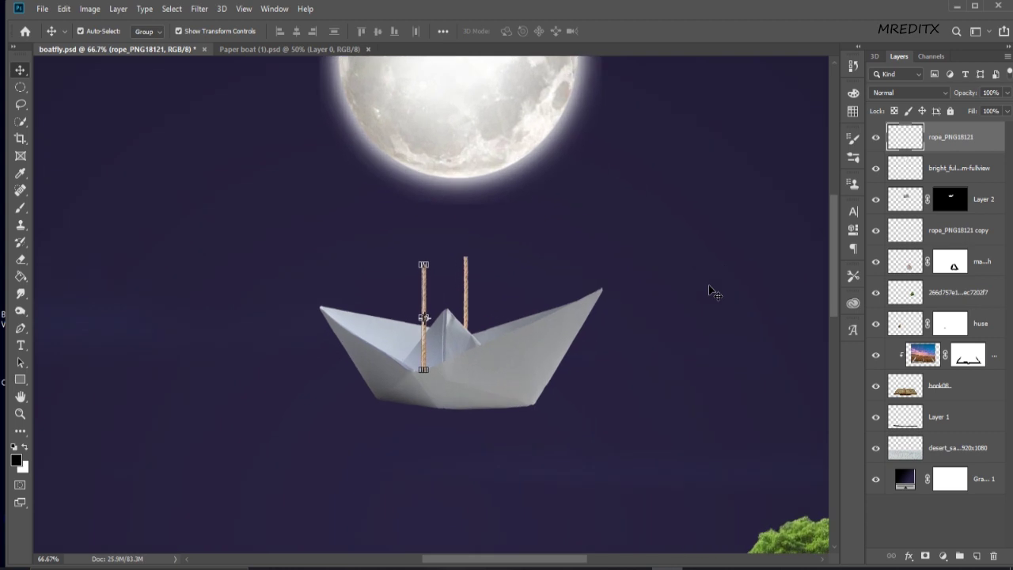
right_click(953, 128)
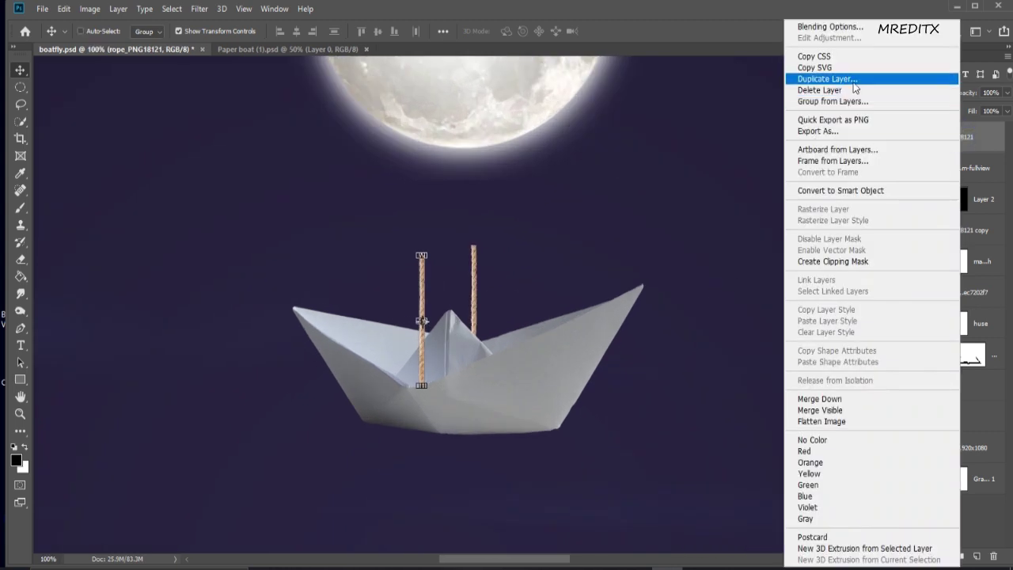
Step: Duplicate the rope twice and stack the copies upward into the moon
click(776, 75)
click(605, 180)
drag(424, 291, 424, 168)
right_click(956, 136)
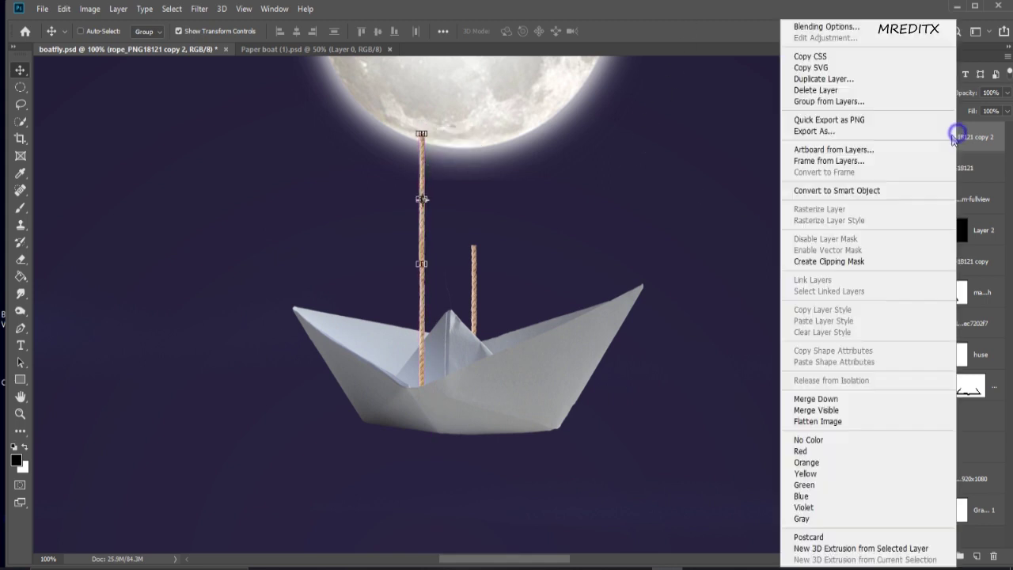
click(826, 81)
click(610, 178)
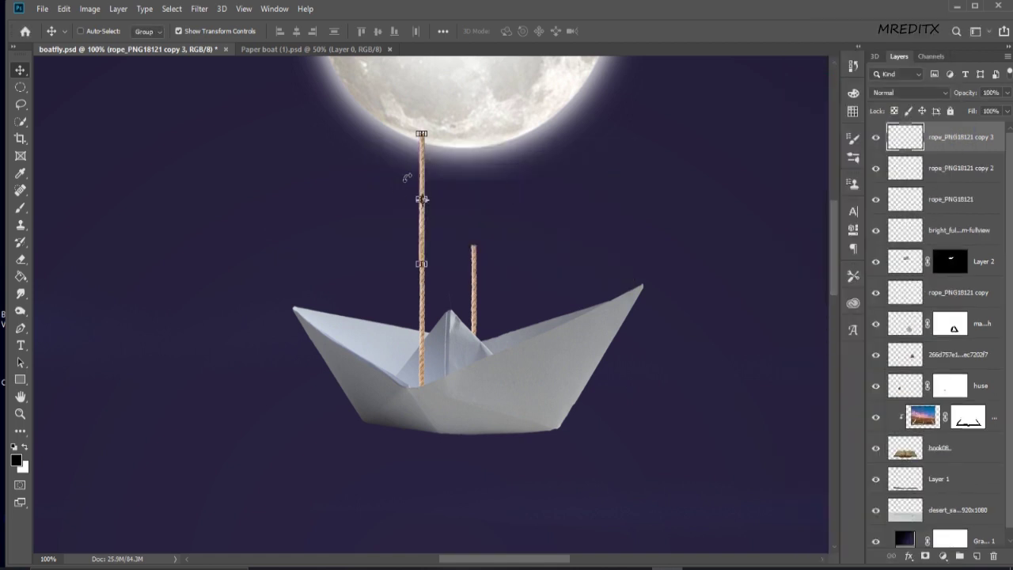
drag(428, 184, 429, 118)
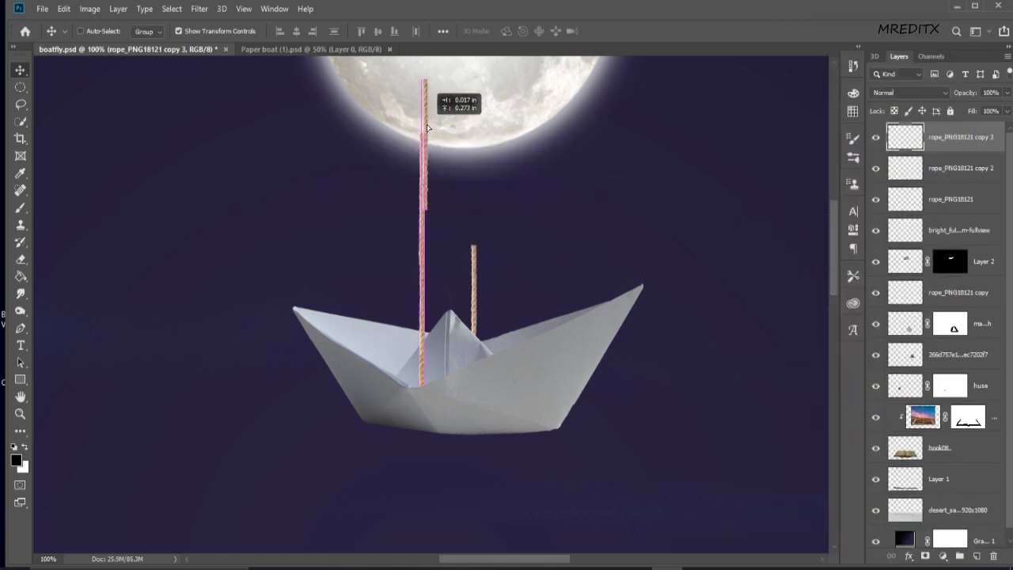
drag(426, 115, 426, 114)
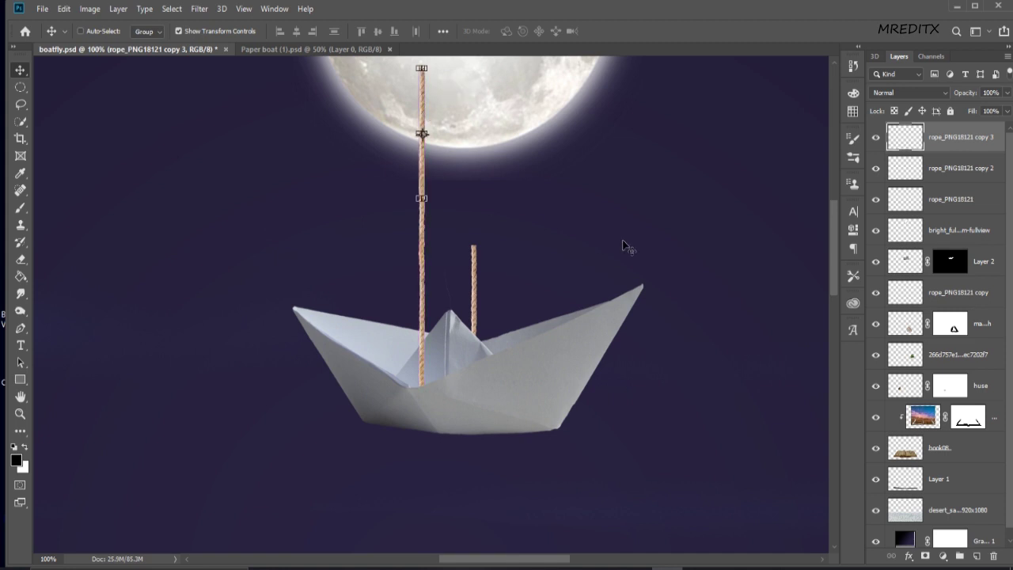
Step: Duplicate rope copies 2 and 3 together and move the new copies down the stack
click(970, 166)
ctrl+click(962, 137)
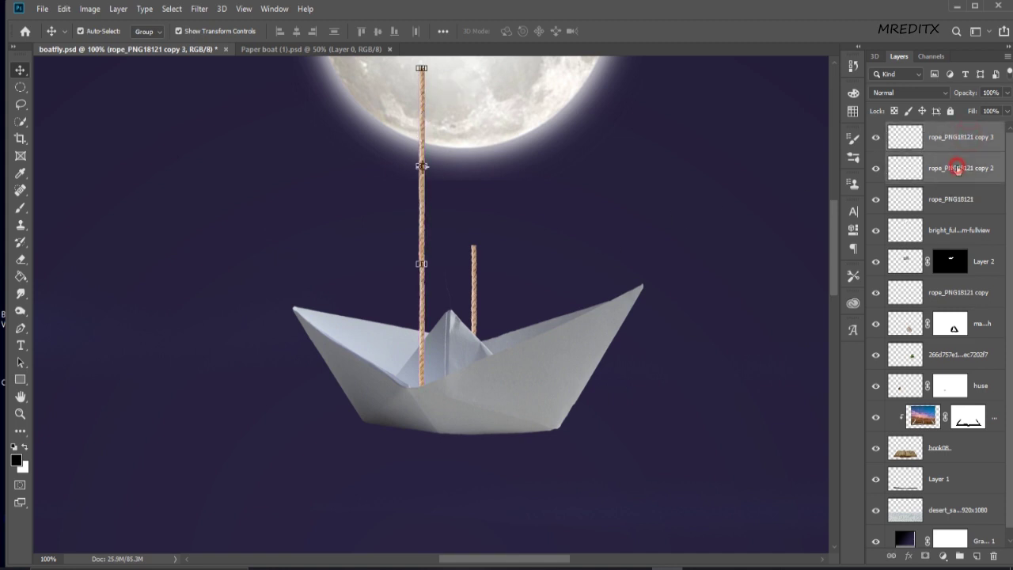
right_click(957, 168)
click(850, 82)
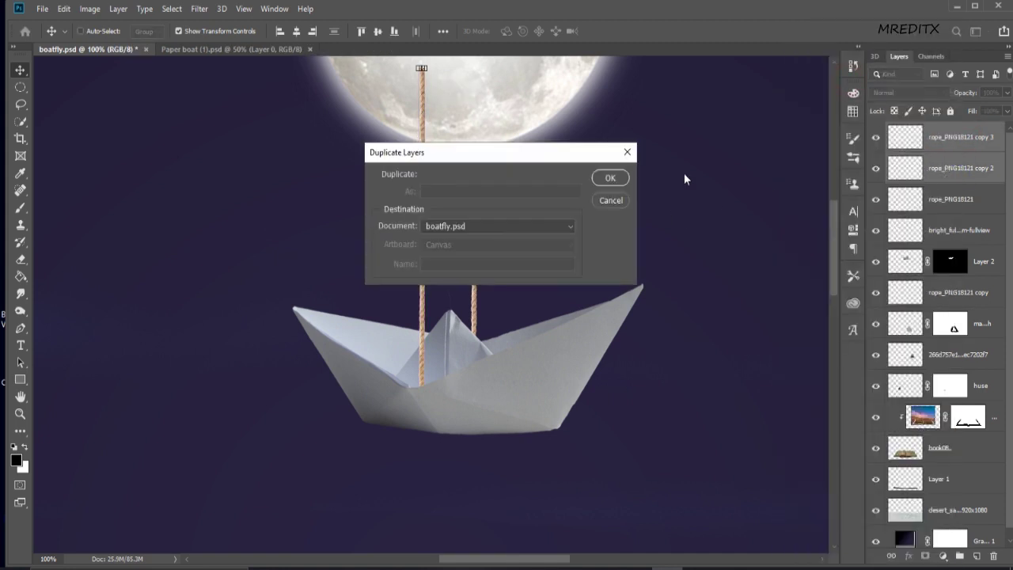
click(610, 179)
mouse_move(950, 141)
mouse_down()
mouse_move(974, 229)
mouse_move(975, 351)
mouse_up()
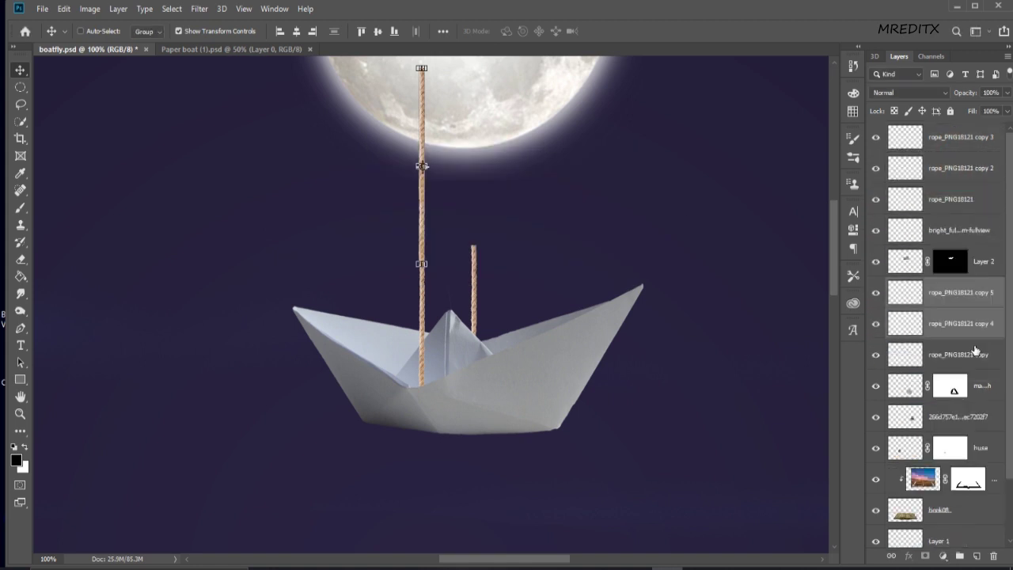
Step: Reposition the short right rope and select rope copies 4 and 5
click(969, 349)
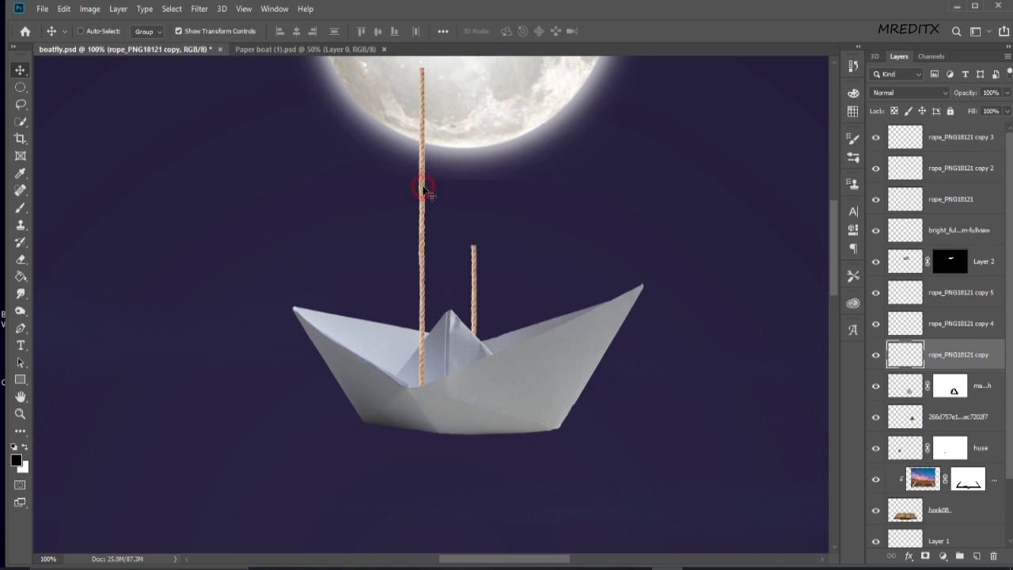
drag(423, 190, 474, 219)
click(962, 323)
shift+click(970, 301)
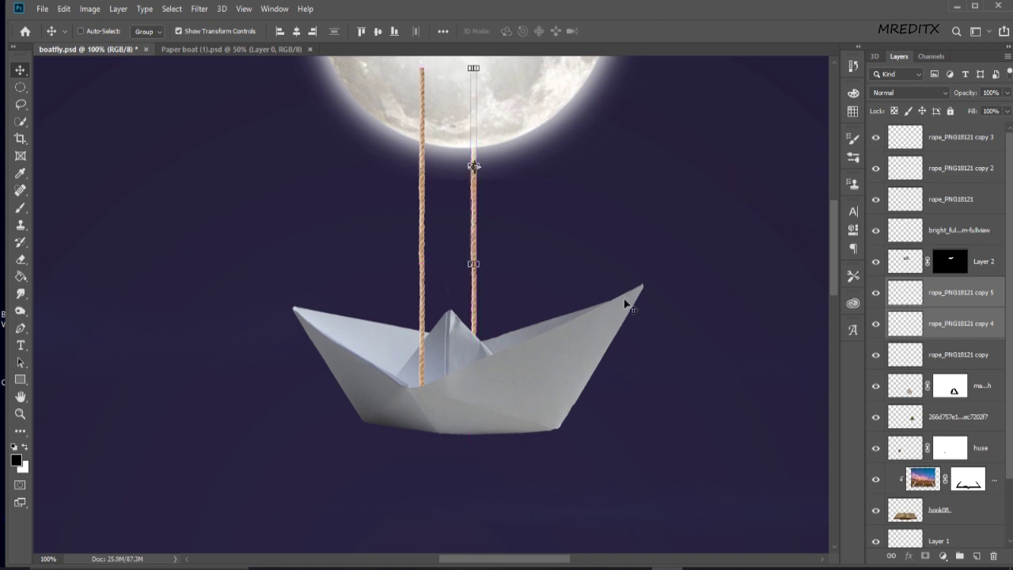
Step: Brush a small dark spot at the top of rope copy 3 where it meets the moon
key(ctrl+minus)
key(ctrl+minus)
key(ctrl+minus)
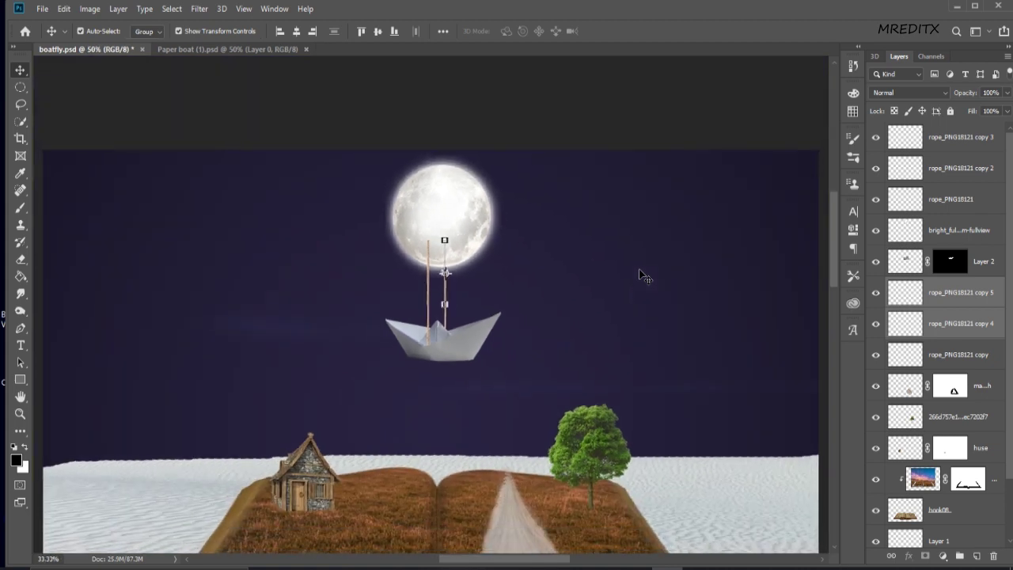
key(ctrl+minus)
key(ctrl+minus)
key(ctrl+plus)
key(ctrl+plus)
key(ctrl+plus)
key(ctrl+plus)
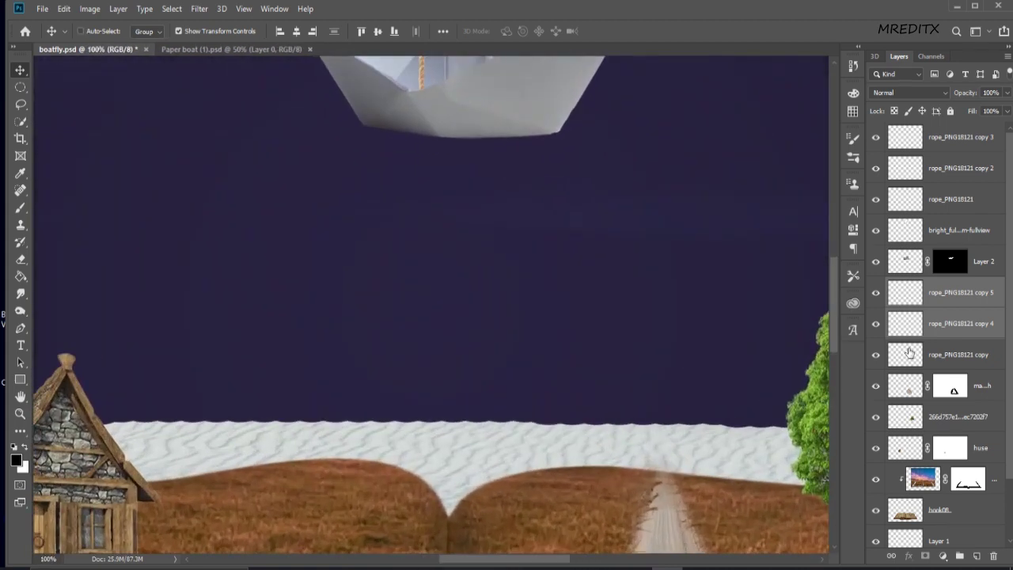
key(ctrl+plus)
key(ctrl+plus)
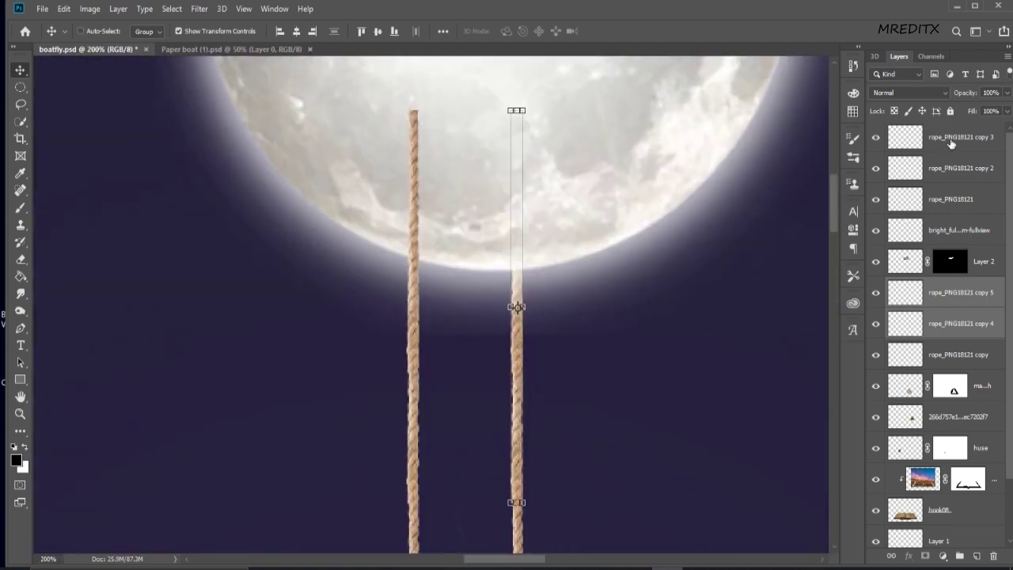
click(952, 142)
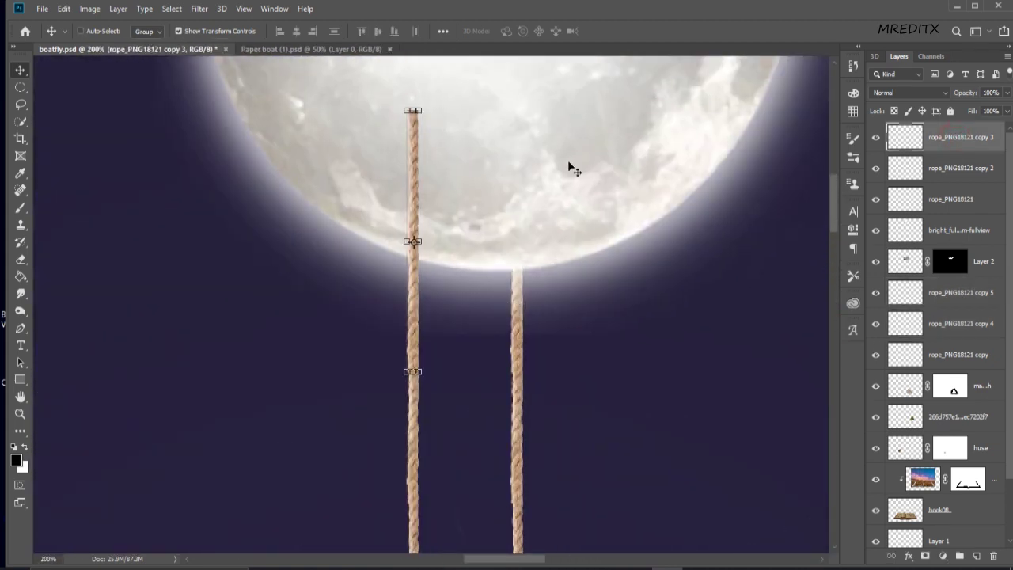
click(18, 207)
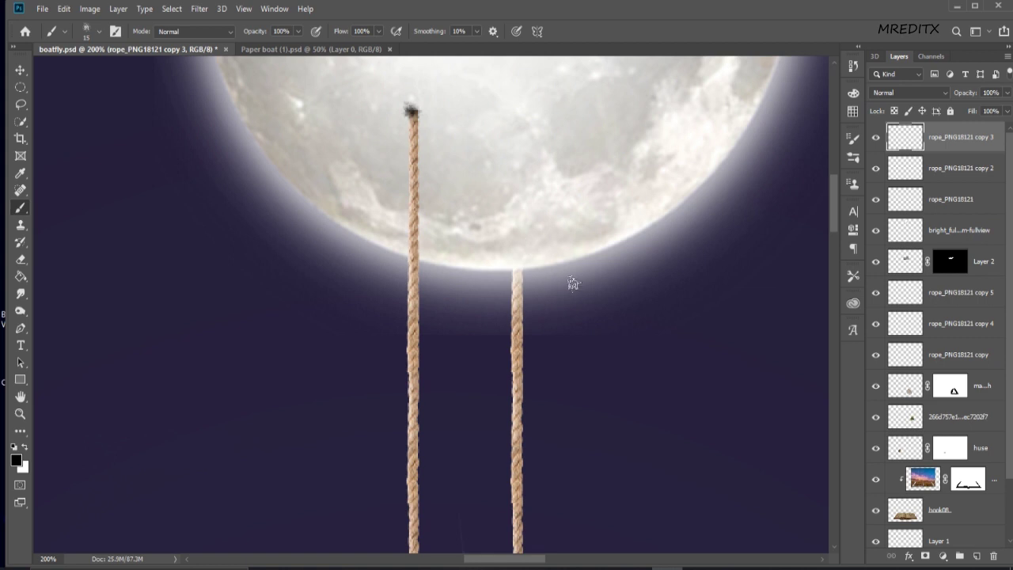
scroll(606, 297, down, 5)
scroll(493, 436, up, 3)
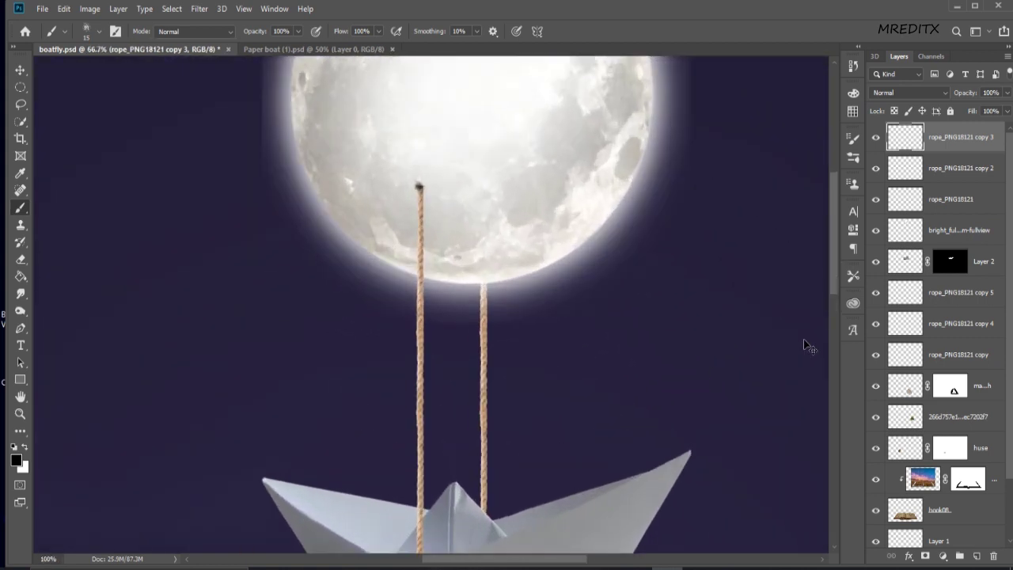
key(ctrl+plus)
key(ctrl+plus)
scroll(835, 263, down, 5)
scroll(835, 265, down, 5)
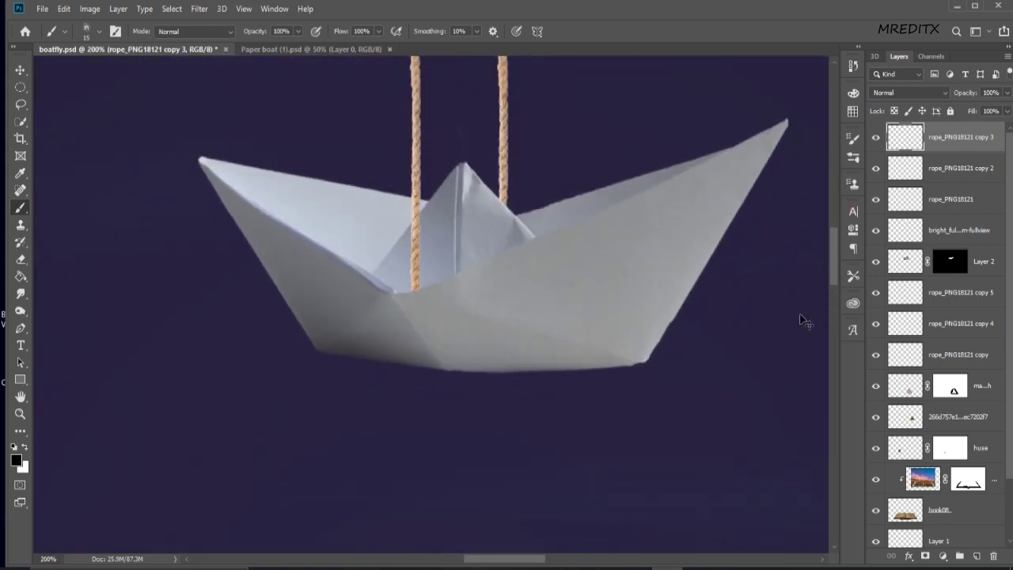
scroll(802, 321, down, 3)
scroll(525, 369, up, 3)
scroll(517, 377, up, 2)
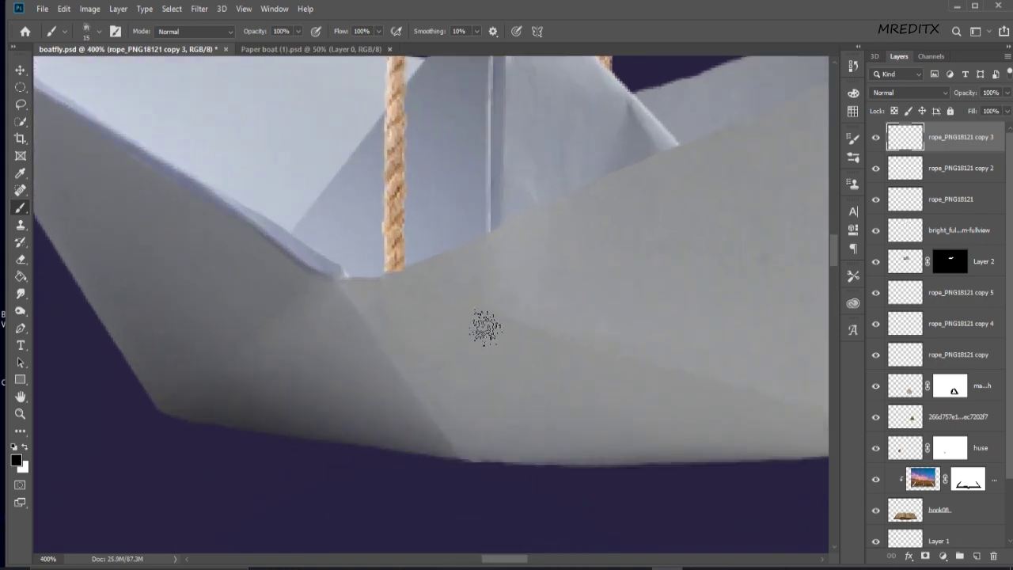
Step: Erase the base of rope_PNG18121 so it sits behind the boat's front fold
click(950, 199)
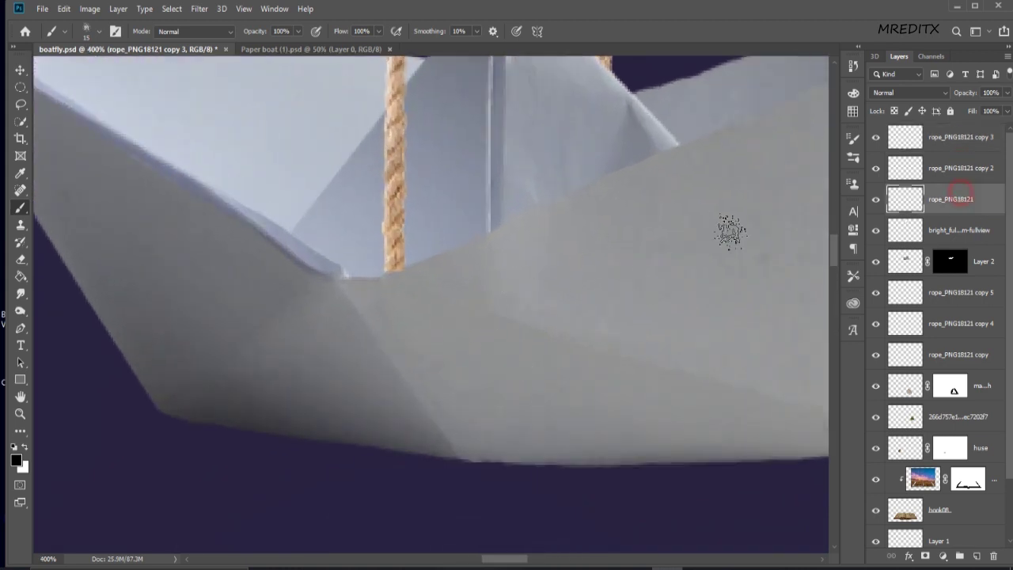
click(22, 262)
right_click(362, 285)
double_click(670, 504)
click(876, 199)
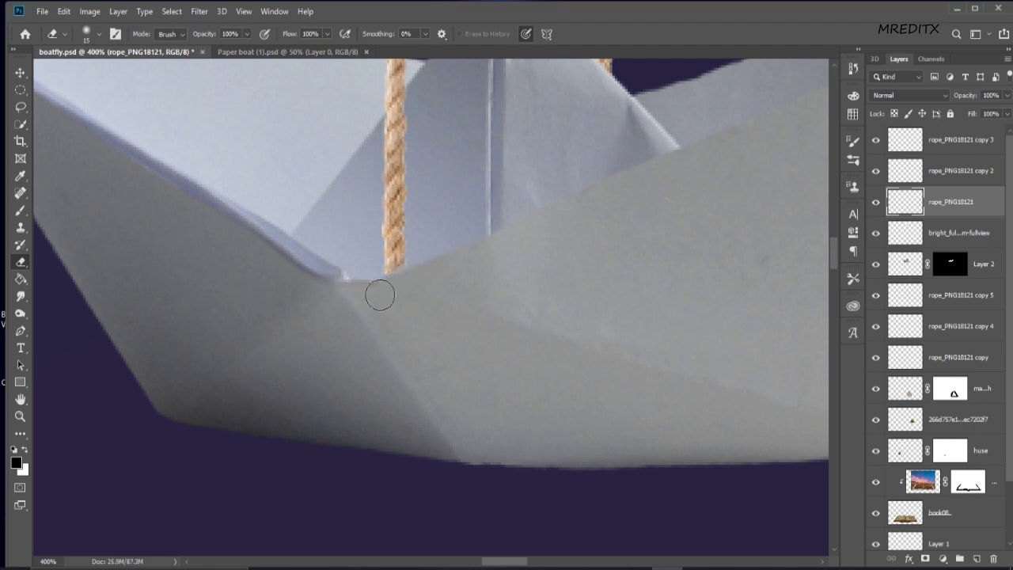
scroll(459, 325, down, 3)
scroll(459, 325, down, 2)
scroll(459, 324, down, 2)
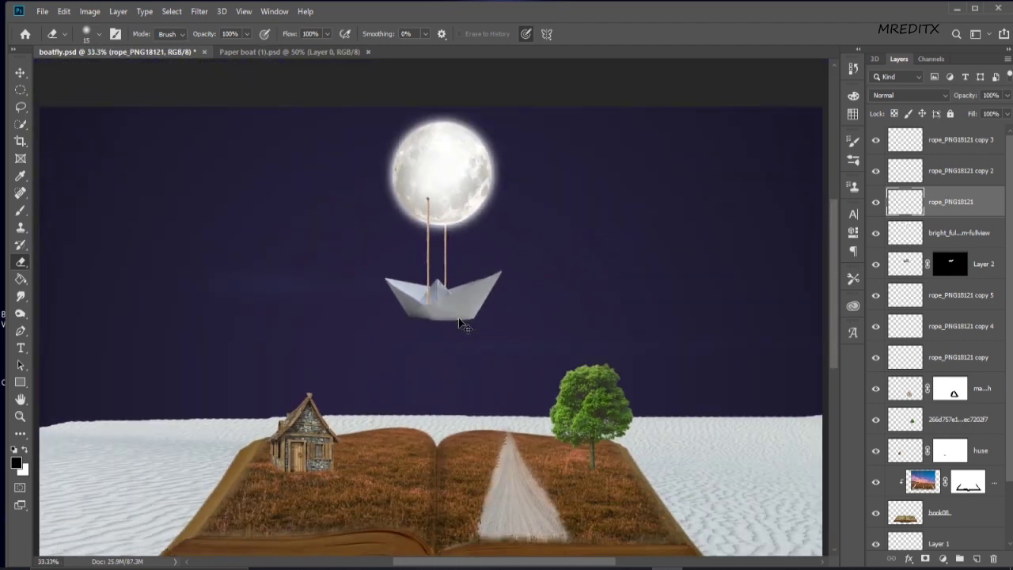
scroll(459, 325, down, 2)
scroll(461, 307, down, 1)
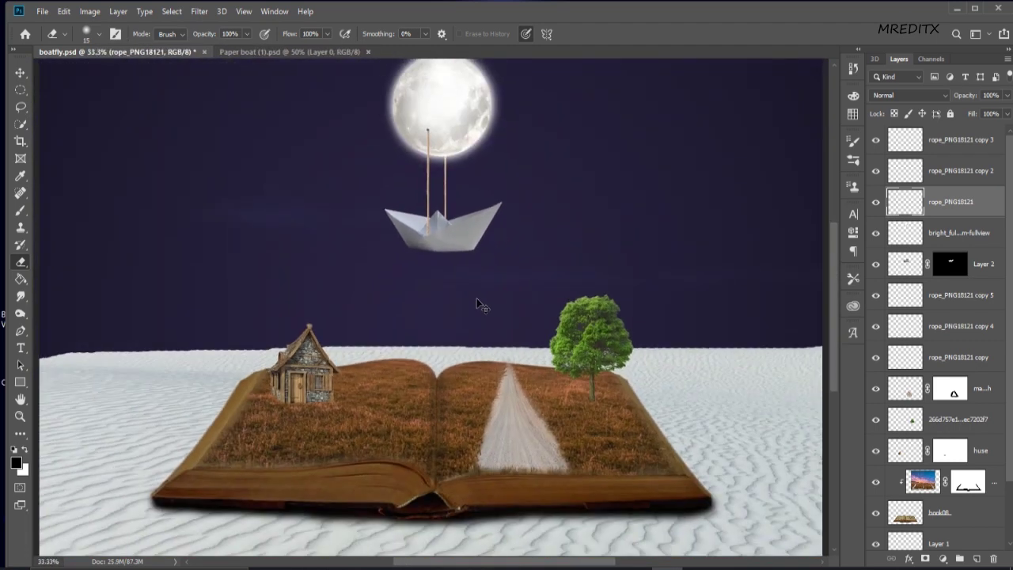
scroll(528, 277, up, 2)
scroll(633, 320, up, 3)
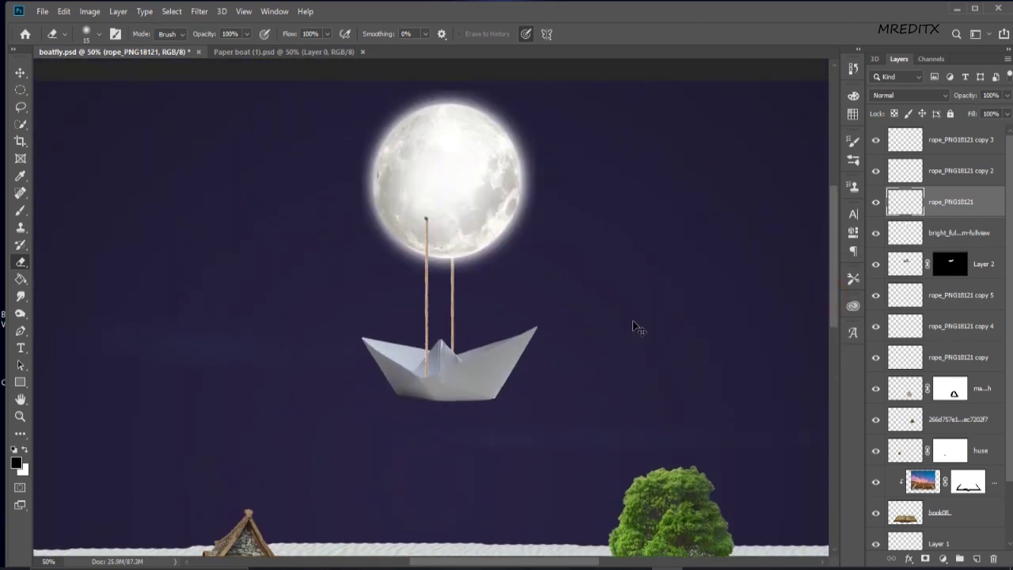
scroll(532, 388, up, 1)
scroll(456, 436, down, 1)
scroll(456, 436, down, 1)
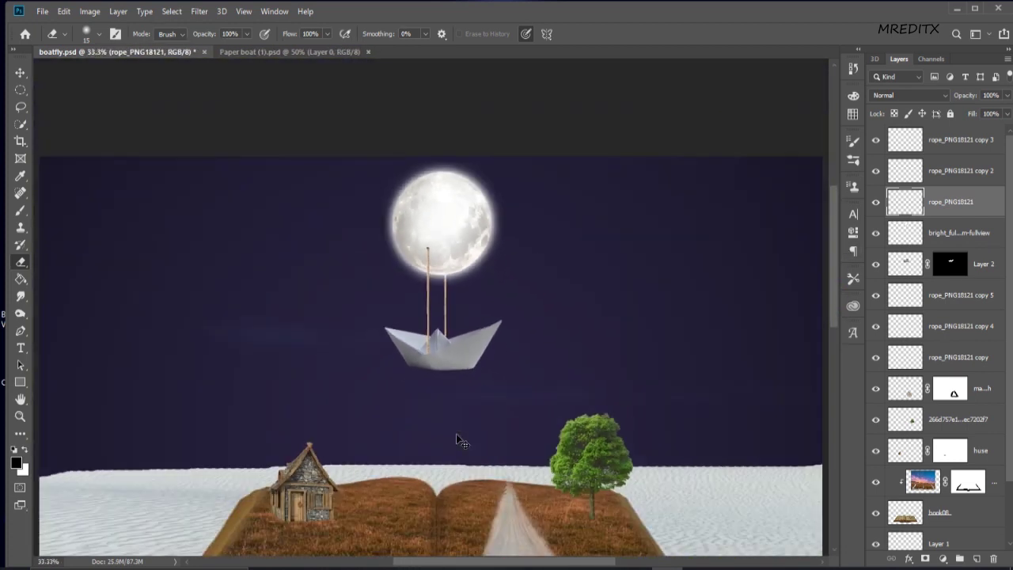
scroll(456, 435, down, 1)
scroll(456, 440, up, 1)
scroll(456, 439, up, 1)
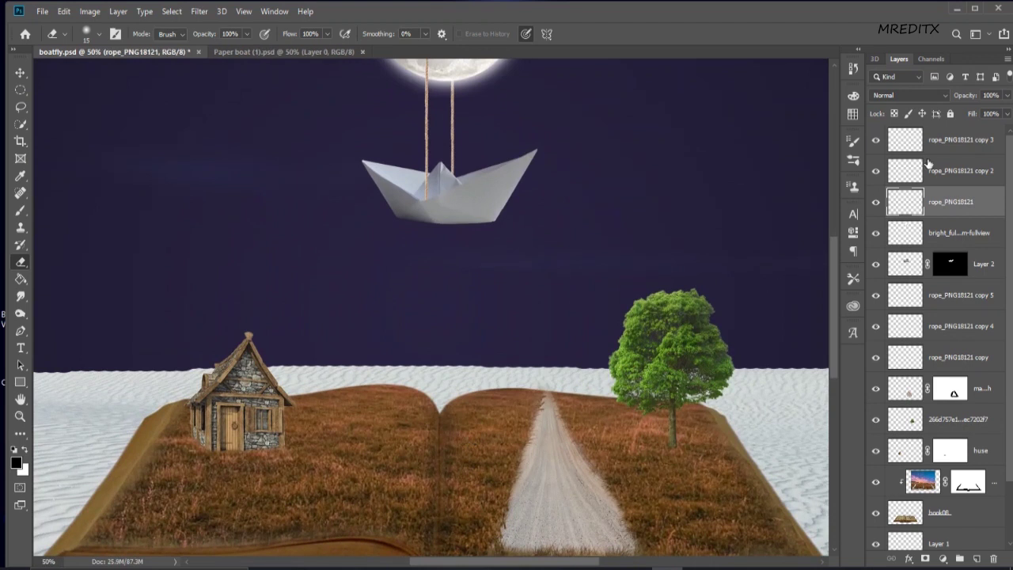
Step: Merge the left rope's three layers into one, and the right rope's three into another
click(961, 140)
shift+click(976, 169)
shift+click(972, 203)
right_click(972, 204)
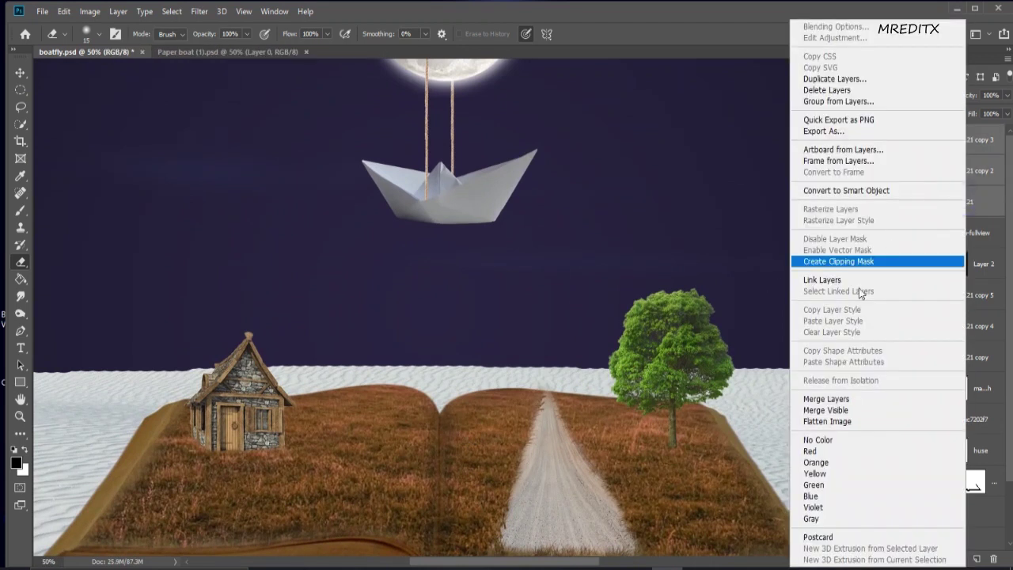
click(827, 398)
click(979, 237)
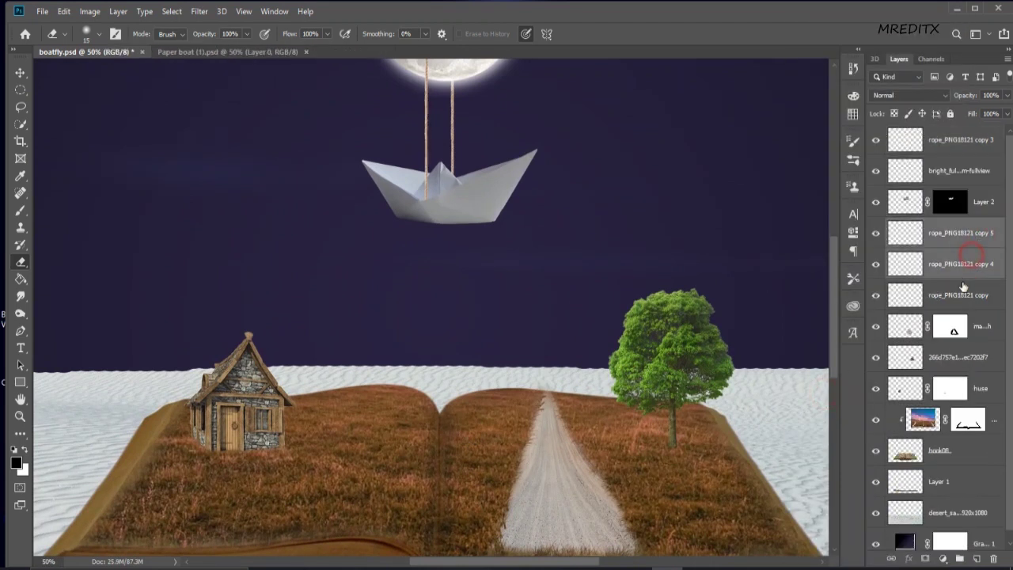
shift+click(969, 268)
shift+click(966, 294)
right_click(966, 295)
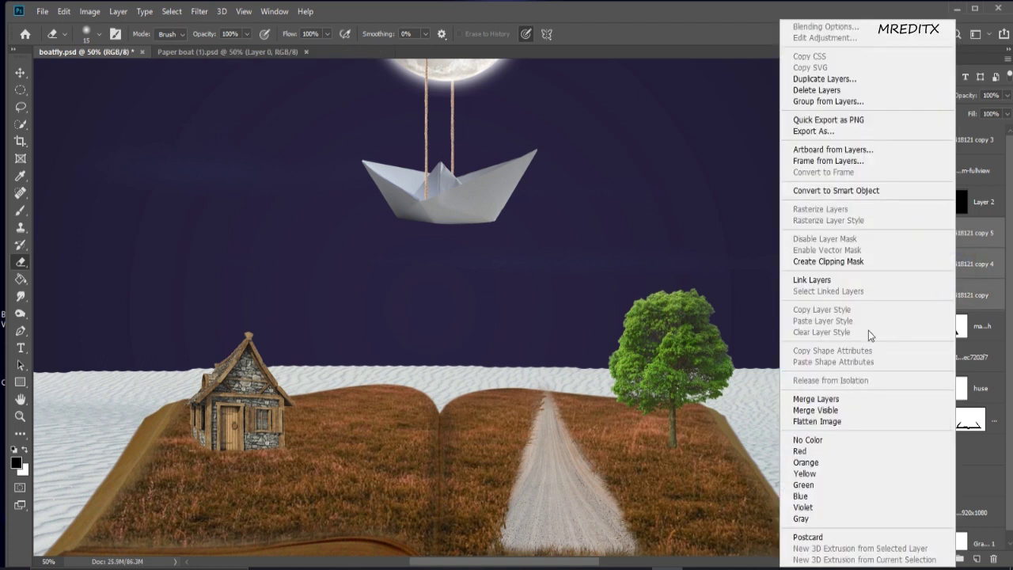
click(828, 399)
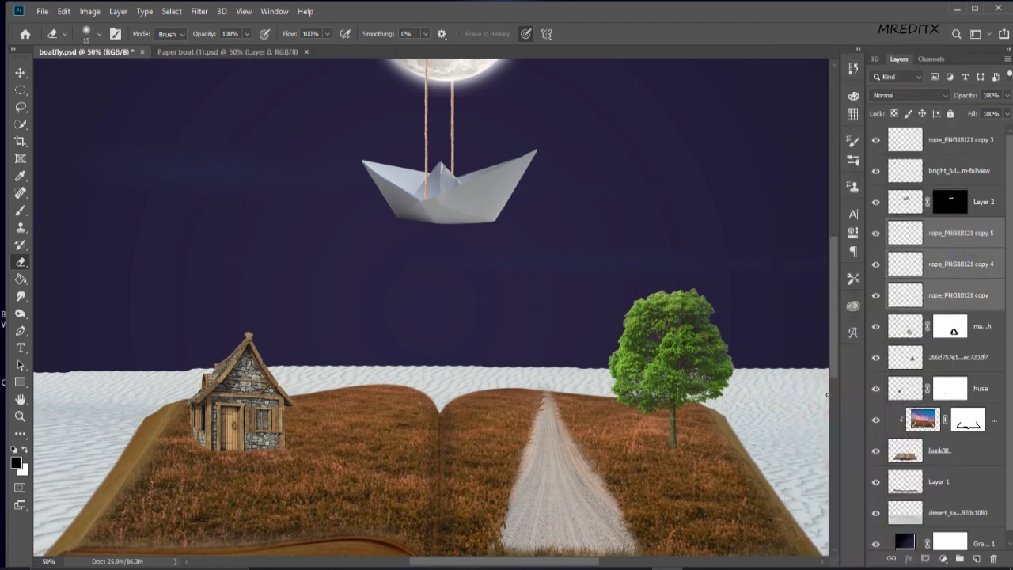
Step: Start a Puppet Warp on the merged left rope layer
click(952, 150)
drag(838, 278, 833, 230)
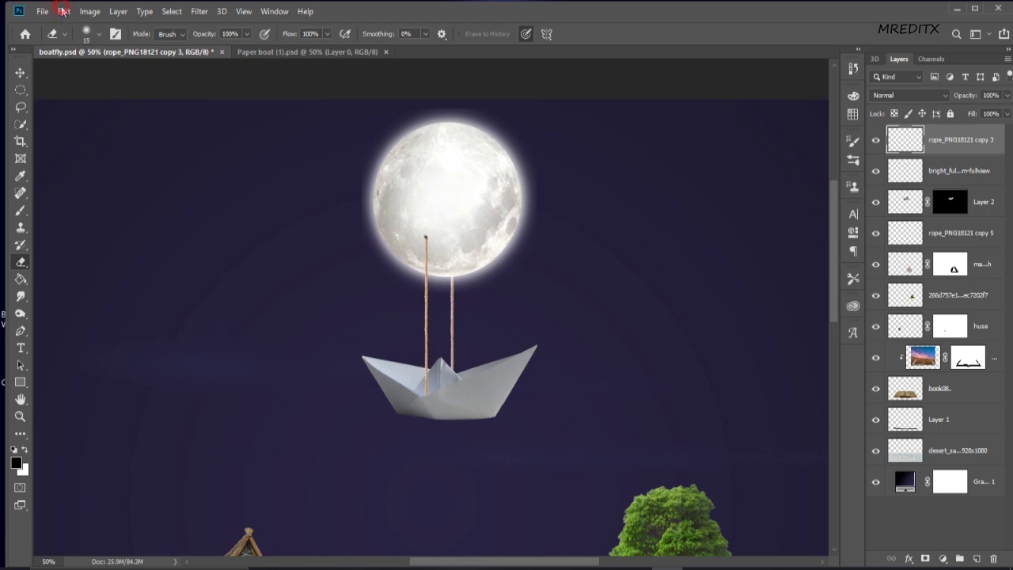
click(64, 11)
click(95, 272)
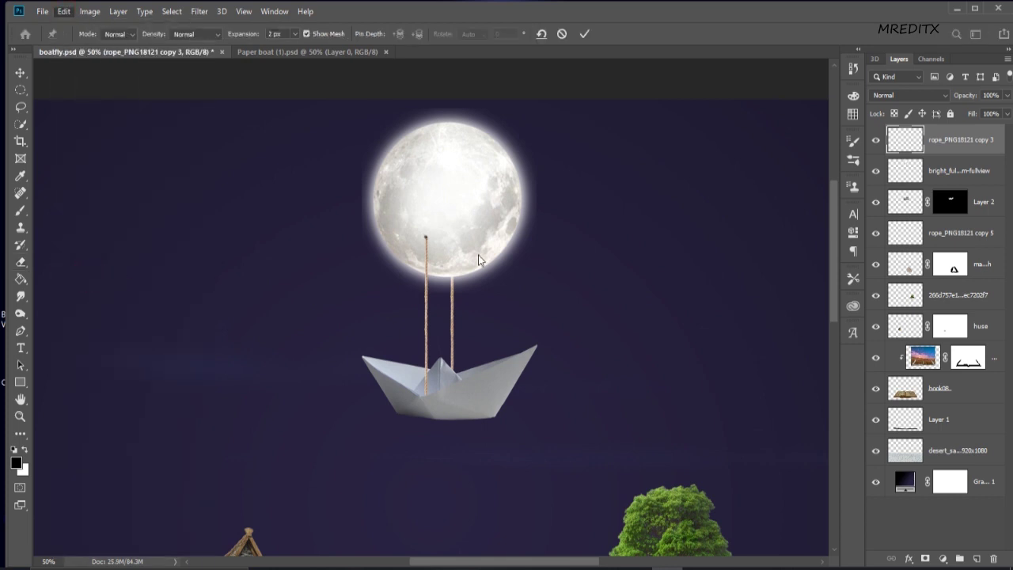
key(ctrl+plus)
key(ctrl+plus)
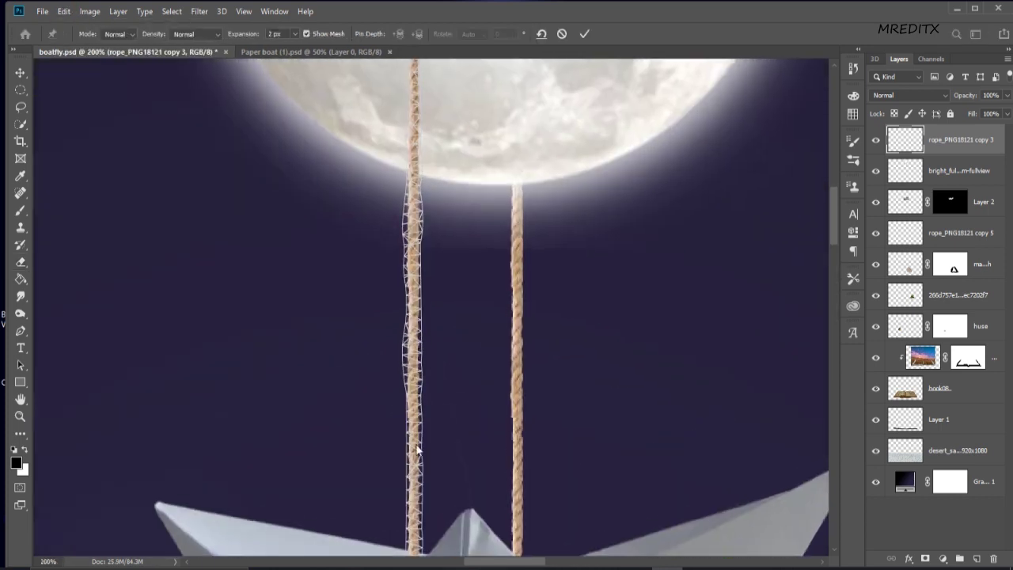
key(ctrl+minus)
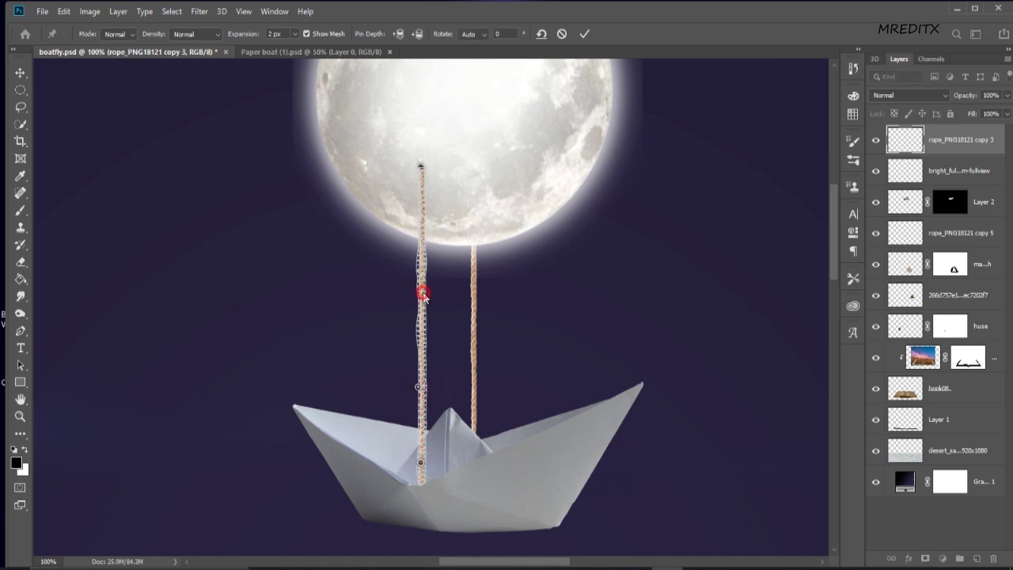
Step: Bend the left rope into a gentle wave with puppet pins and commit the warp
drag(420, 386, 417, 380)
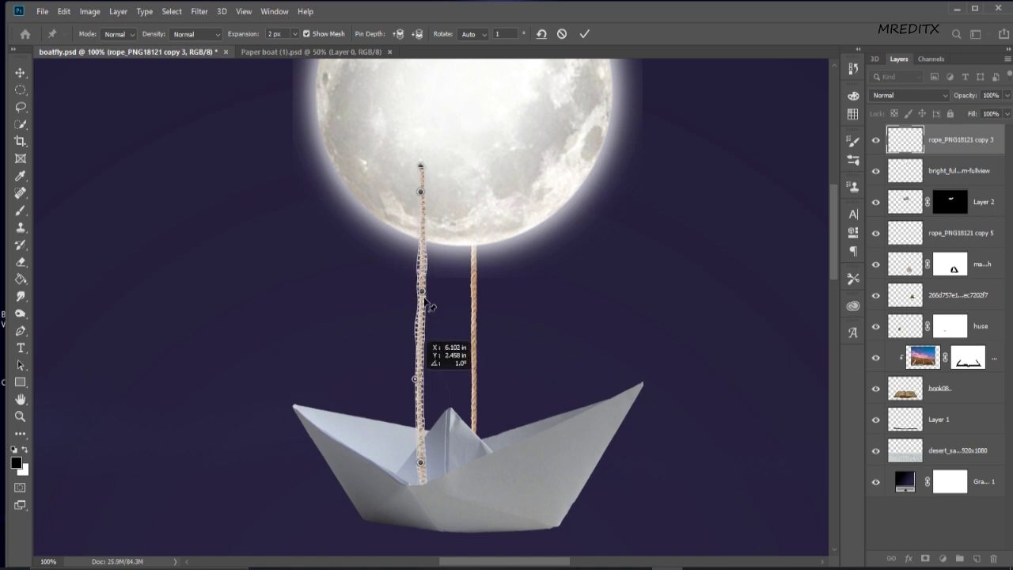
drag(421, 250, 421, 244)
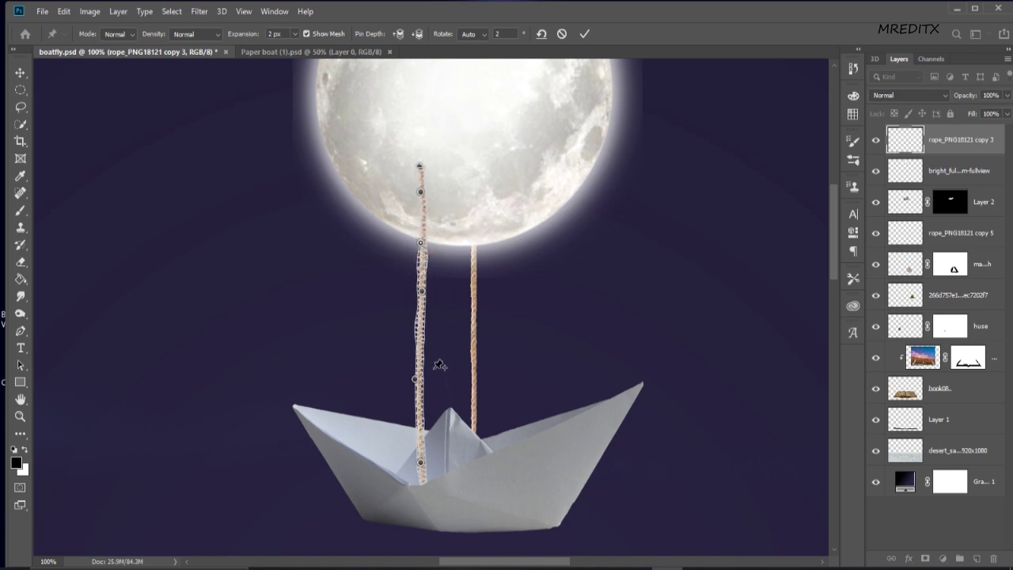
drag(424, 385, 416, 373)
drag(425, 463, 422, 462)
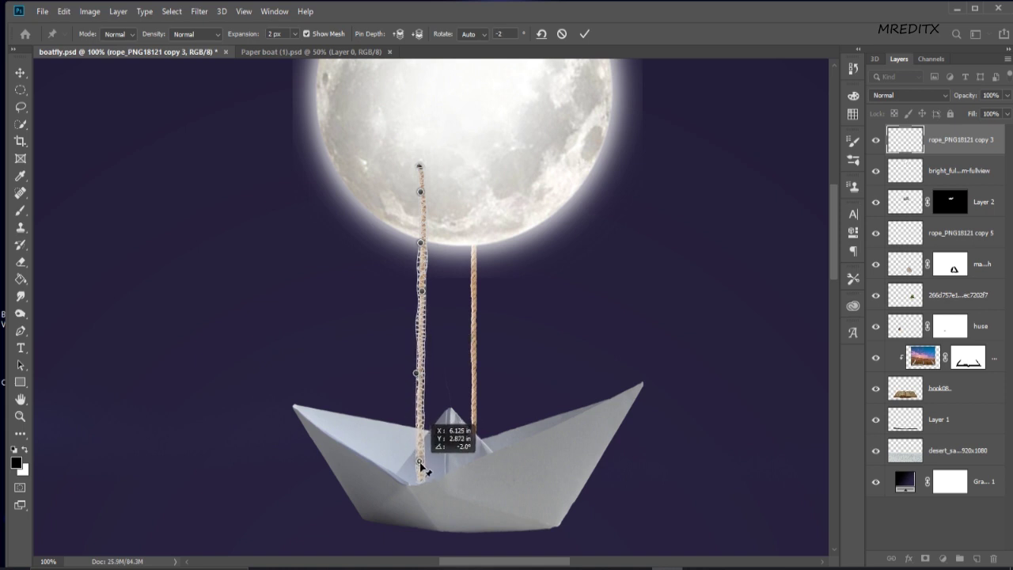
drag(421, 340, 425, 345)
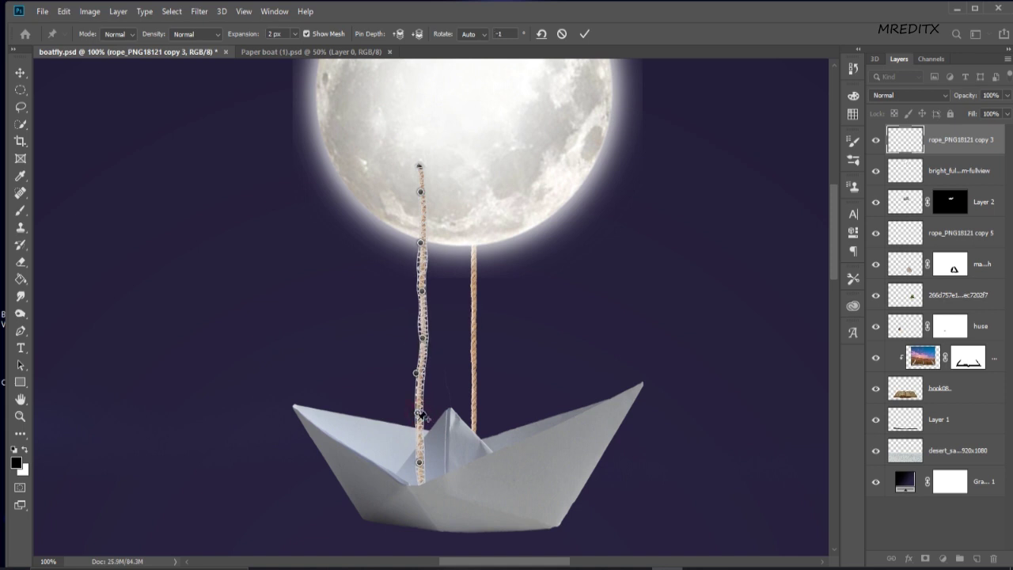
drag(421, 418, 423, 404)
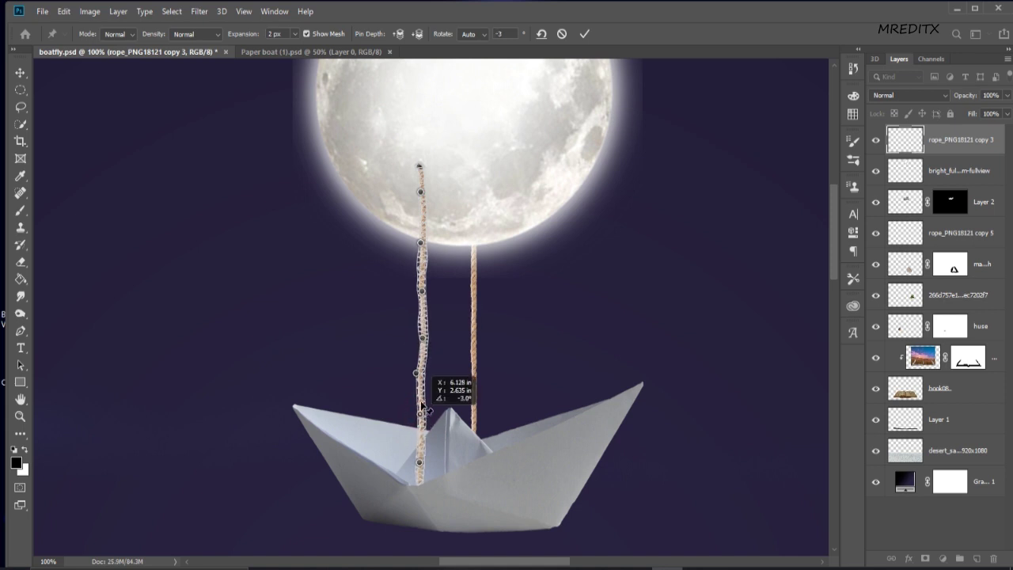
click(583, 35)
key(e)
scroll(609, 359, down, 2)
Step: Start a Puppet Warp on the right rope, rope_PNG18121 copy 5
scroll(609, 359, down, 2)
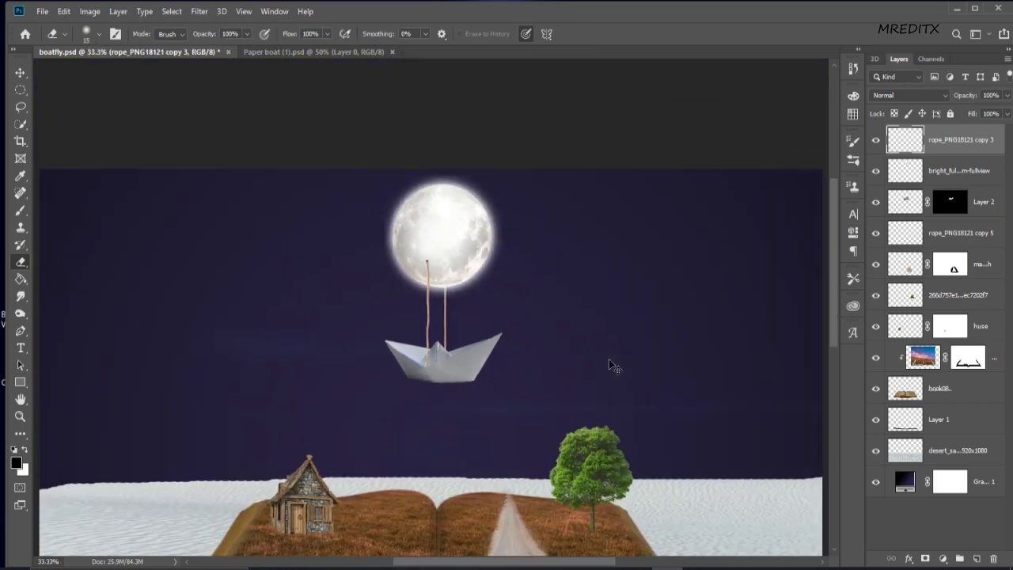
scroll(609, 359, up, 4)
scroll(673, 333, up, 2)
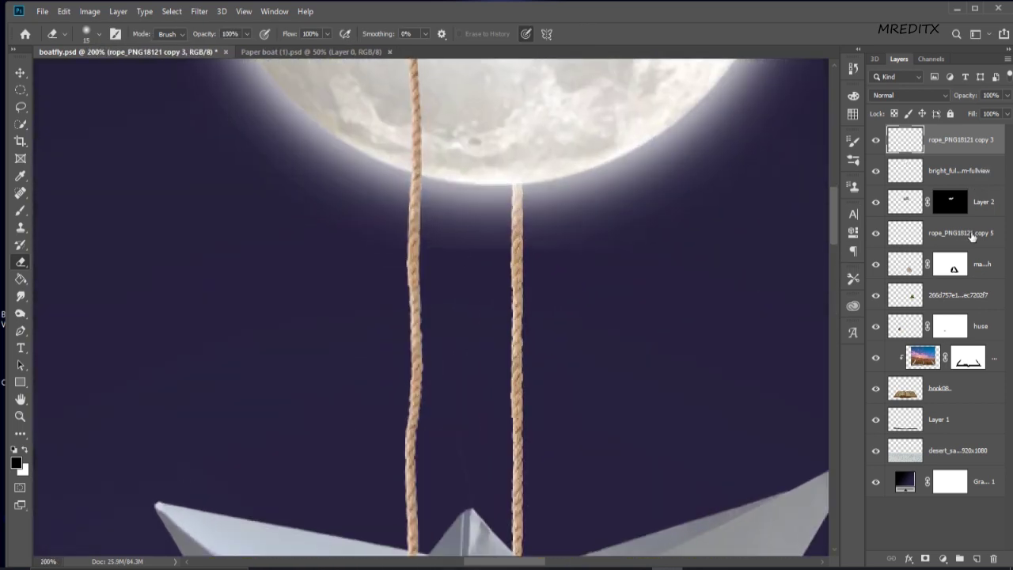
click(972, 237)
click(63, 11)
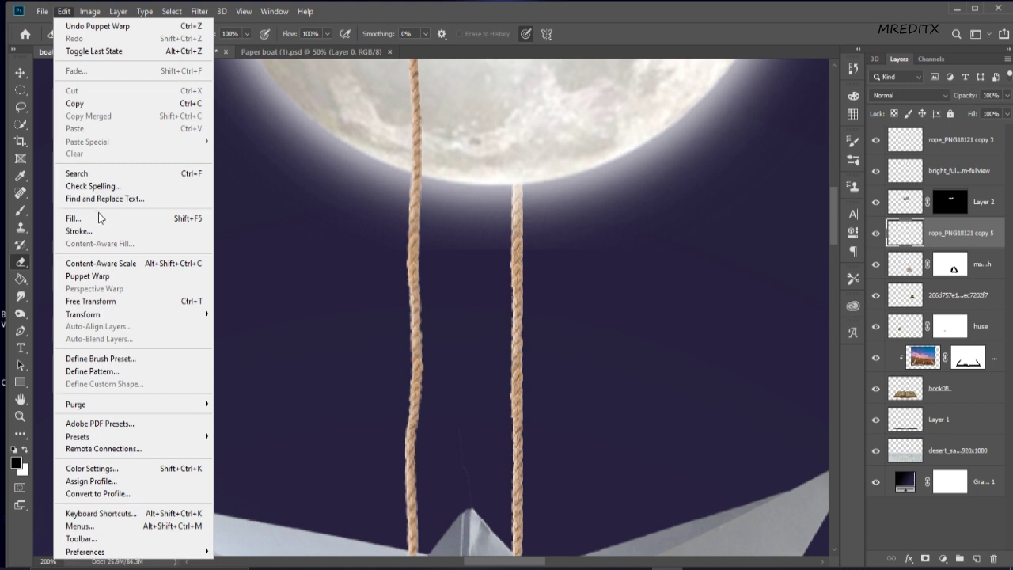
click(100, 276)
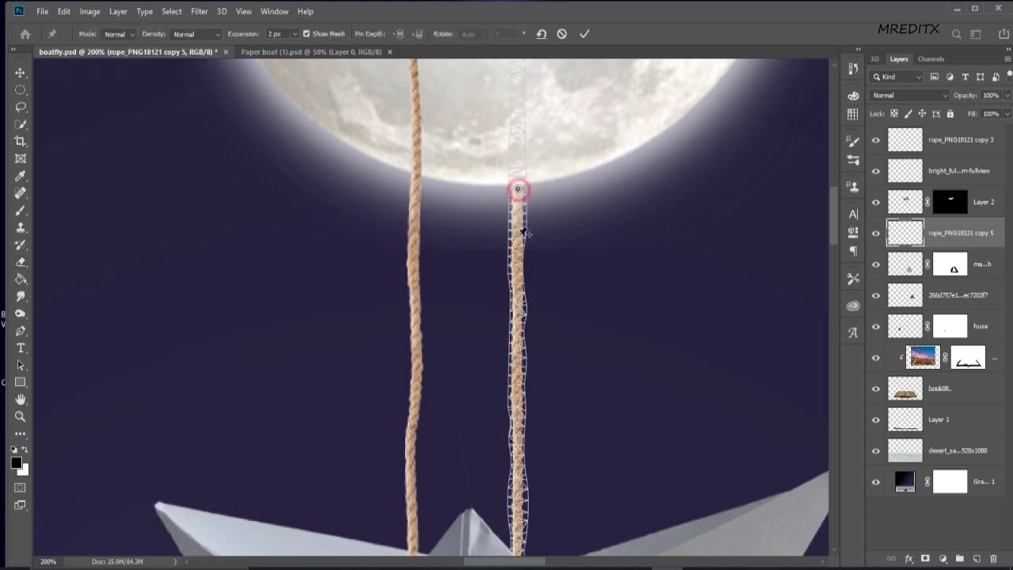
Step: Pin and bend the right rope into a matching wave, then commit the warp
click(520, 256)
scroll(526, 425, down, 1)
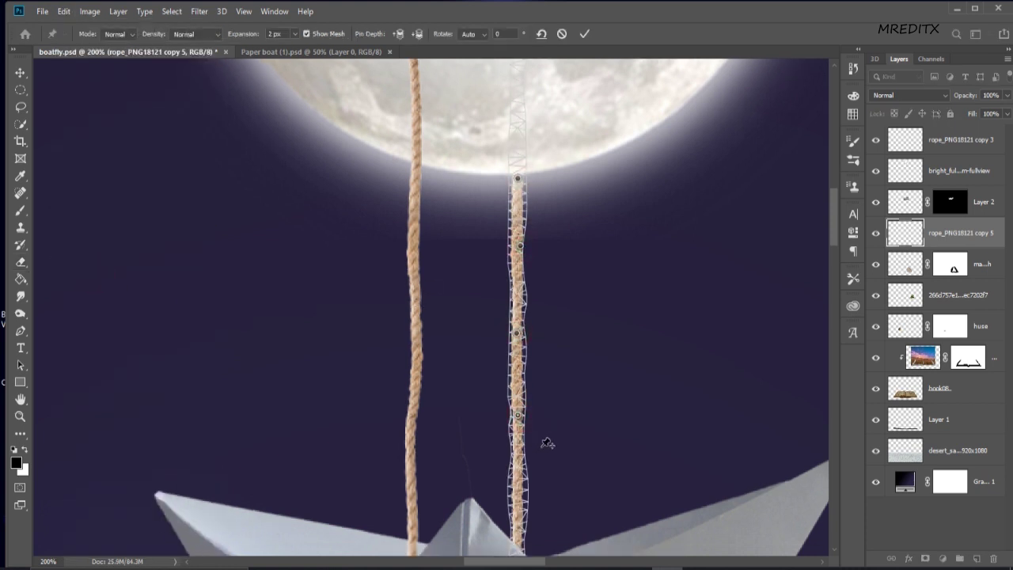
scroll(547, 441, down, 1)
drag(519, 385, 525, 381)
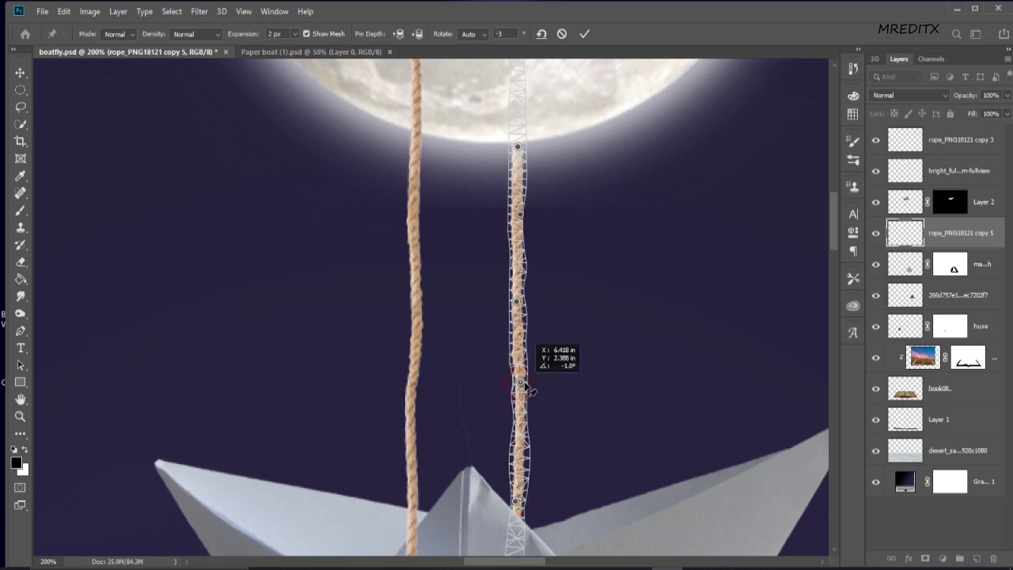
drag(519, 219, 527, 218)
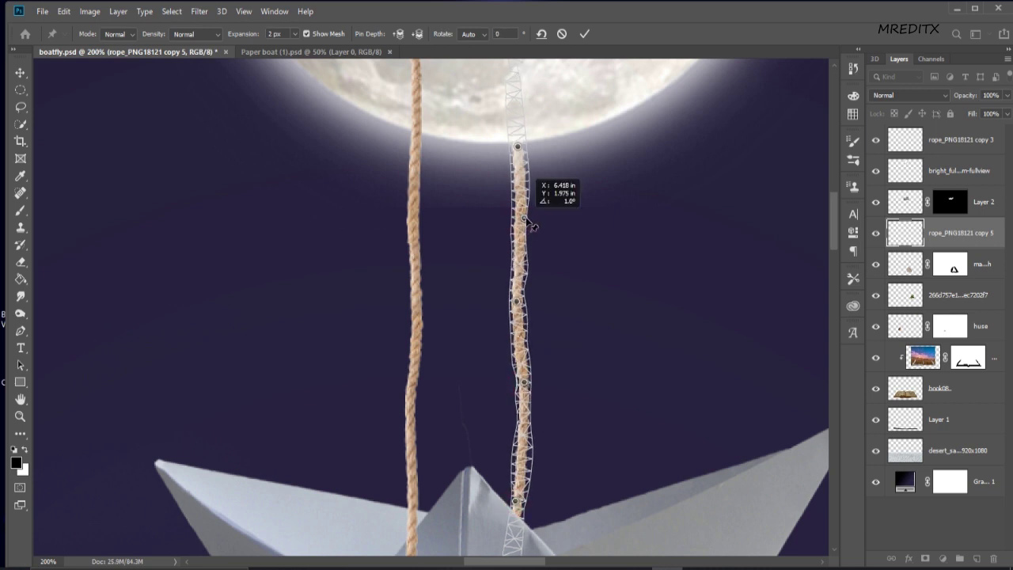
click(584, 34)
key(e)
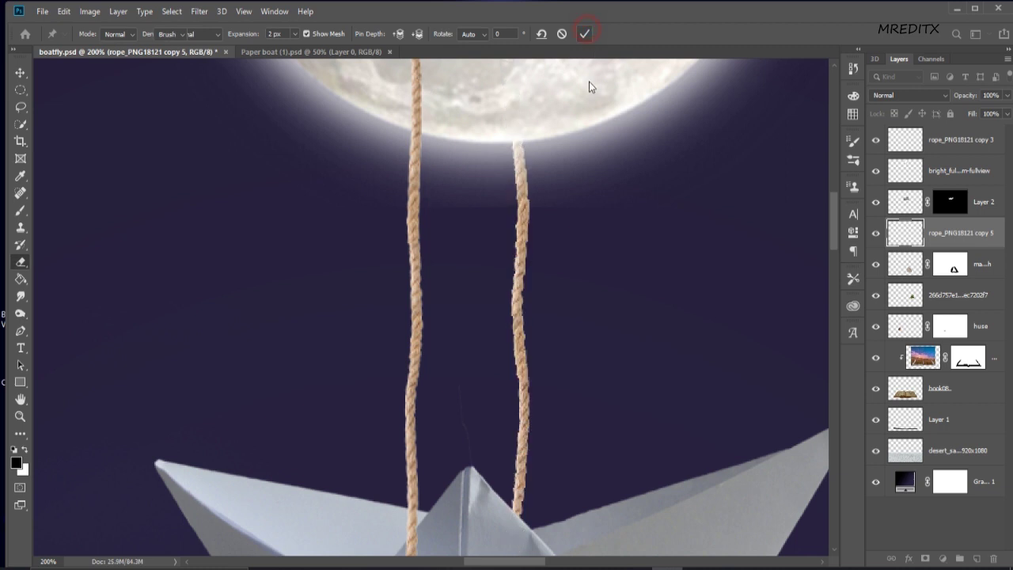
Step: Bring the seated man's model photo from the folder into the scene
key(ctrl+minus)
key(ctrl+minus)
key(ctrl+minus)
scroll(602, 238, down, 2)
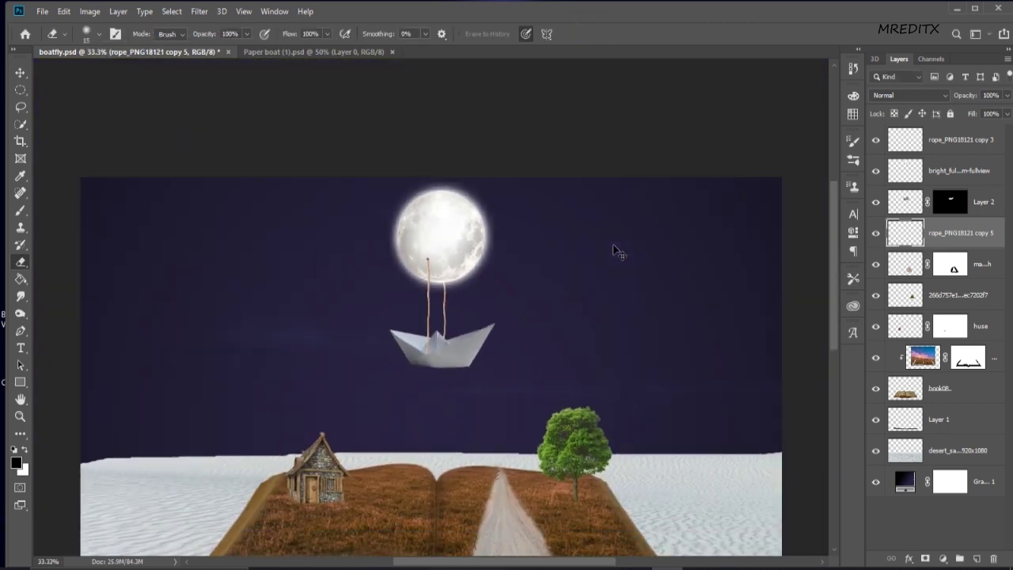
scroll(578, 209, up, 2)
key(ctrl+minus)
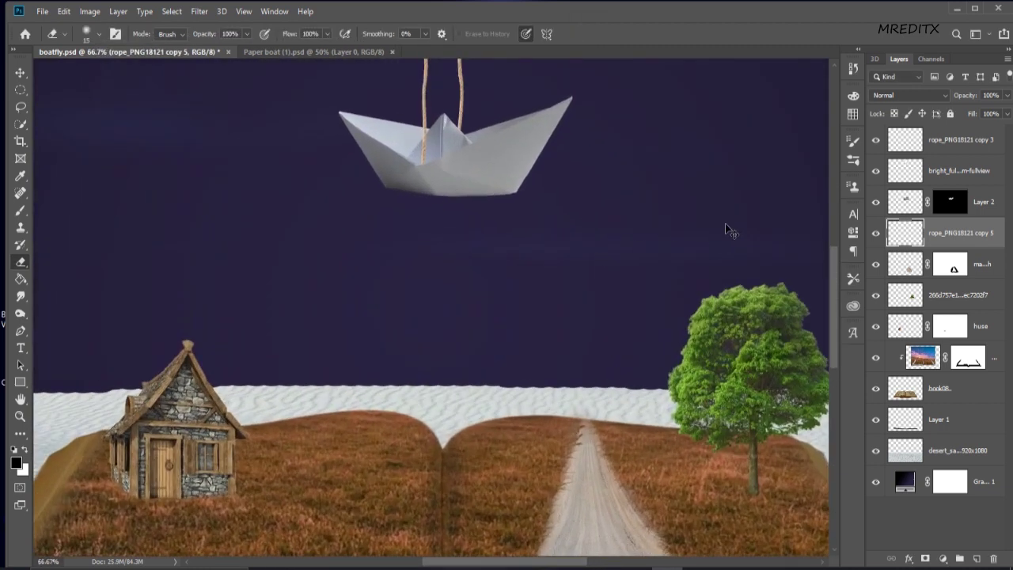
click(969, 141)
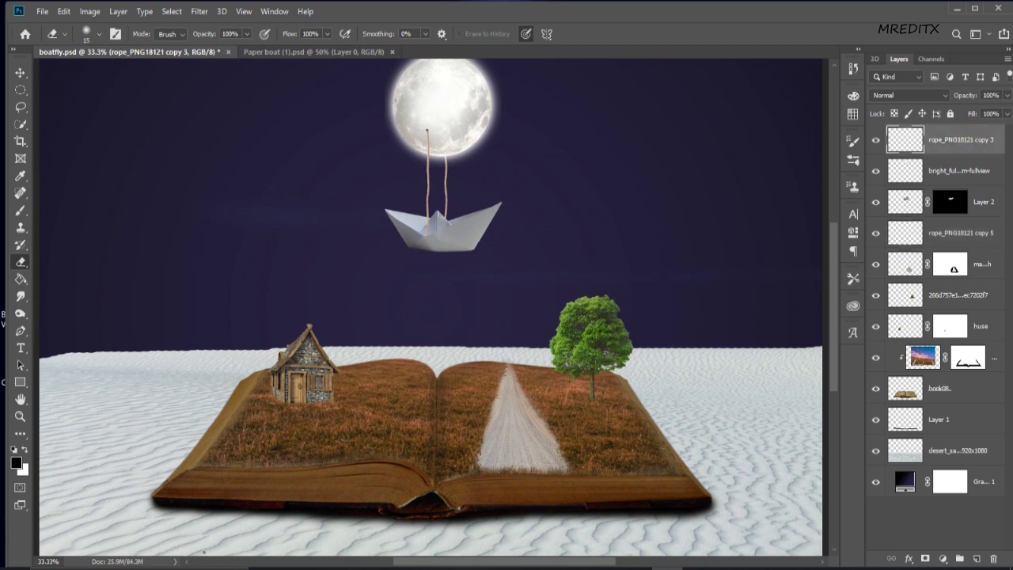
key(alt+Tab)
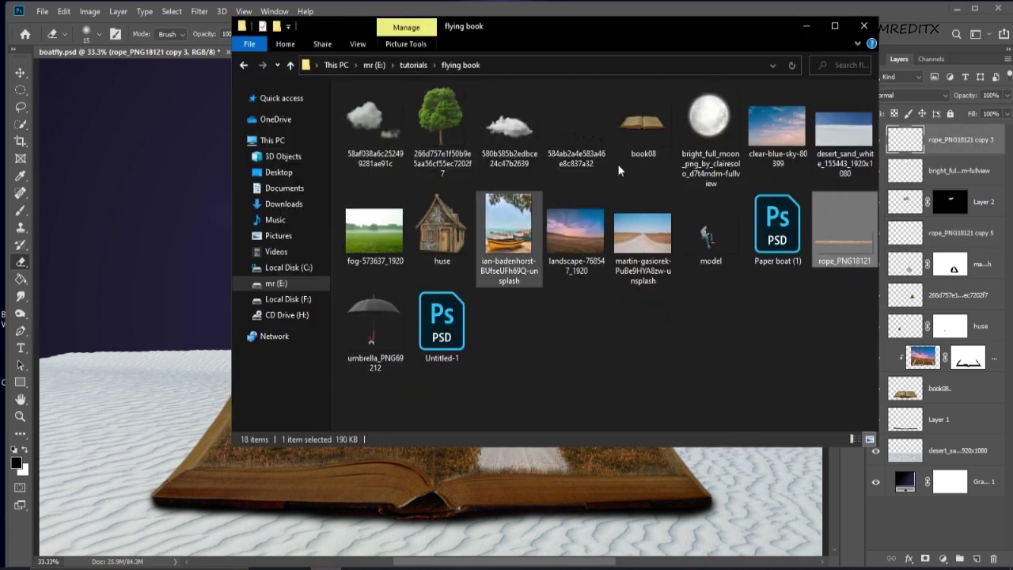
mouse_move(698, 238)
mouse_down()
mouse_move(119, 305)
mouse_move(140, 298)
mouse_up()
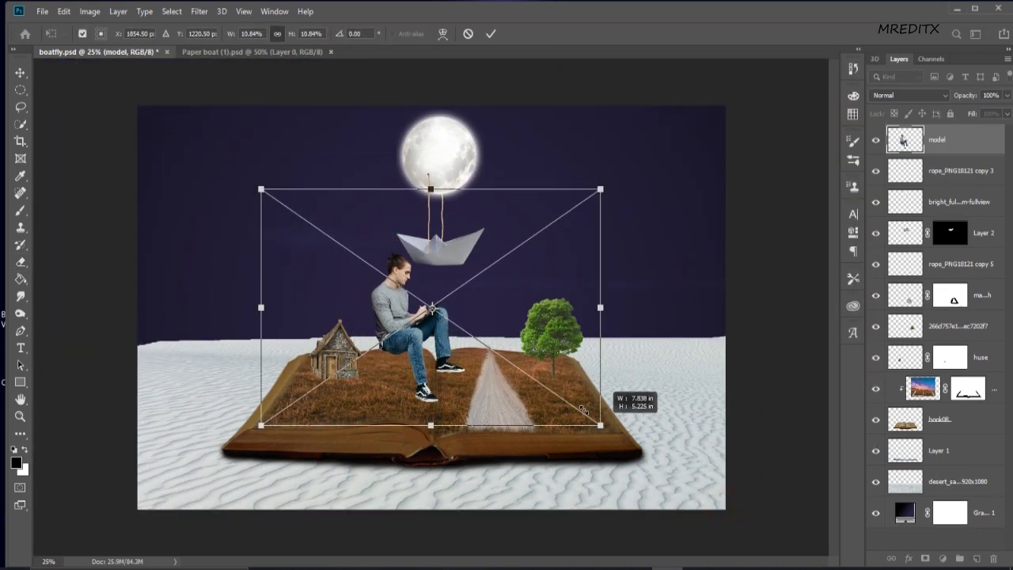
Step: Shrink the man to about 2.71% and move him up onto the paper boat
mouse_move(722, 508)
mouse_down()
mouse_move(510, 355)
mouse_move(520, 221)
mouse_up()
key(ctrl+plus)
key(ctrl+plus)
key(ctrl+plus)
key(ctrl+plus)
scroll(833, 279, up, 2)
scroll(833, 280, up, 5)
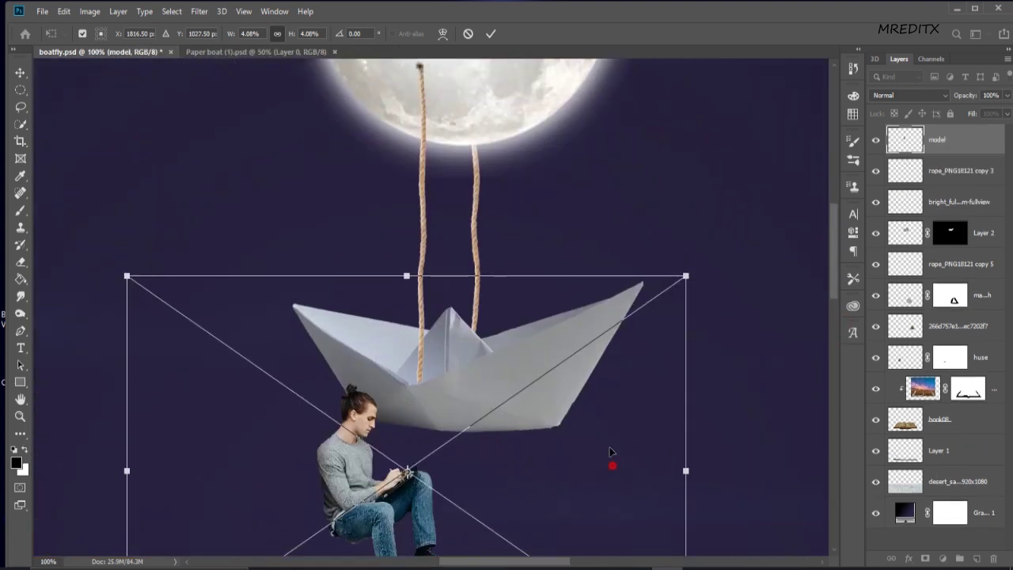
drag(610, 464, 598, 300)
drag(677, 528, 584, 464)
drag(532, 360, 535, 337)
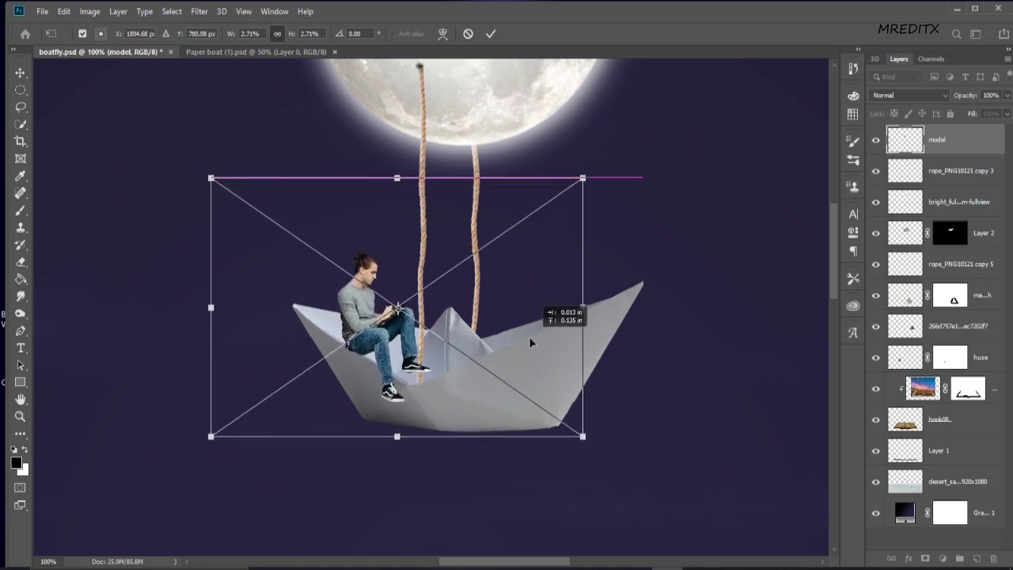
Step: Tilt the man to about 13.6° and commit him on the boat's left rim
mouse_move(609, 436)
mouse_down()
mouse_move(596, 460)
mouse_move(588, 452)
mouse_up()
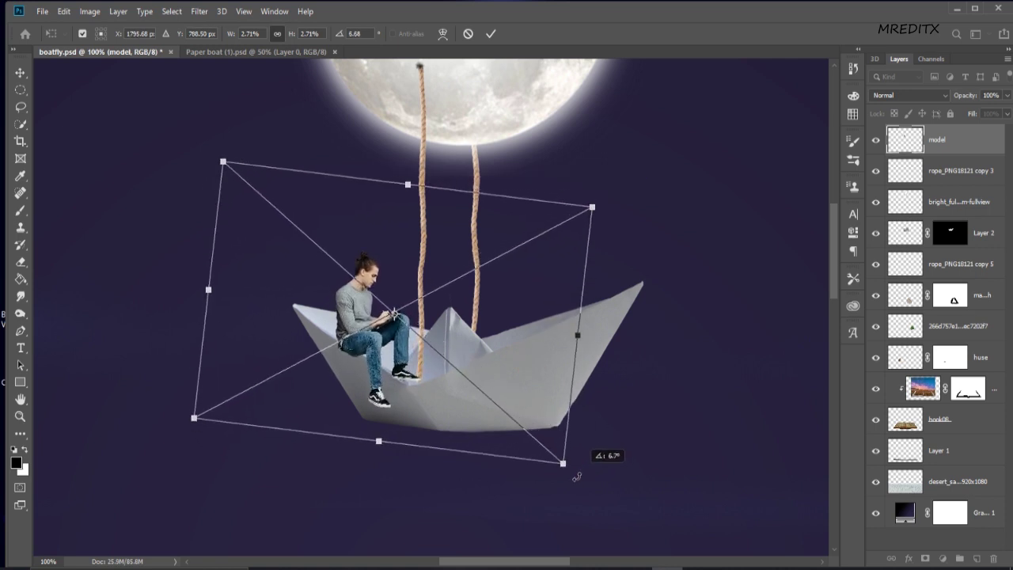
drag(511, 355, 516, 359)
key(ctrl+plus)
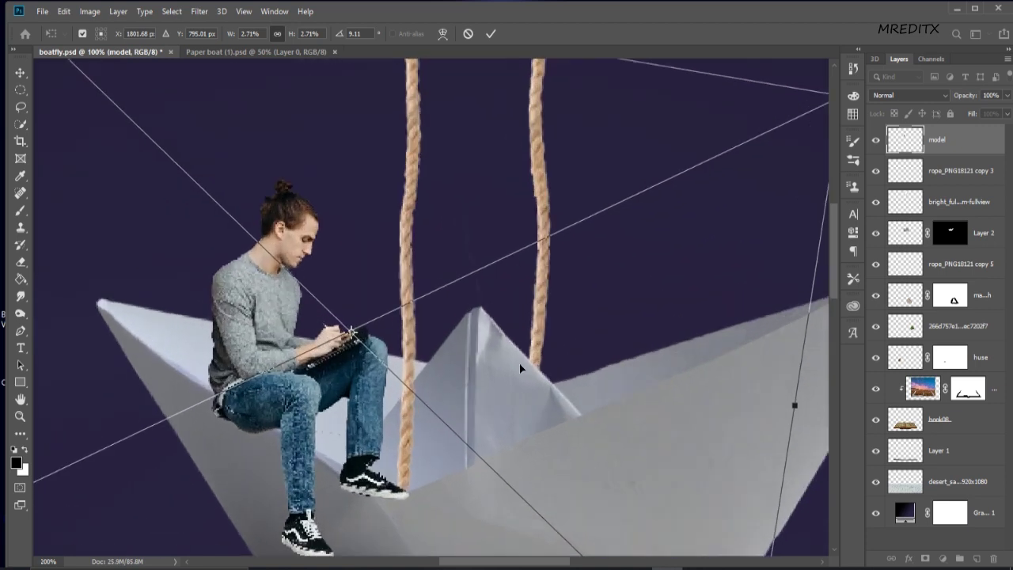
key(ctrl+plus)
key(ctrl+minus)
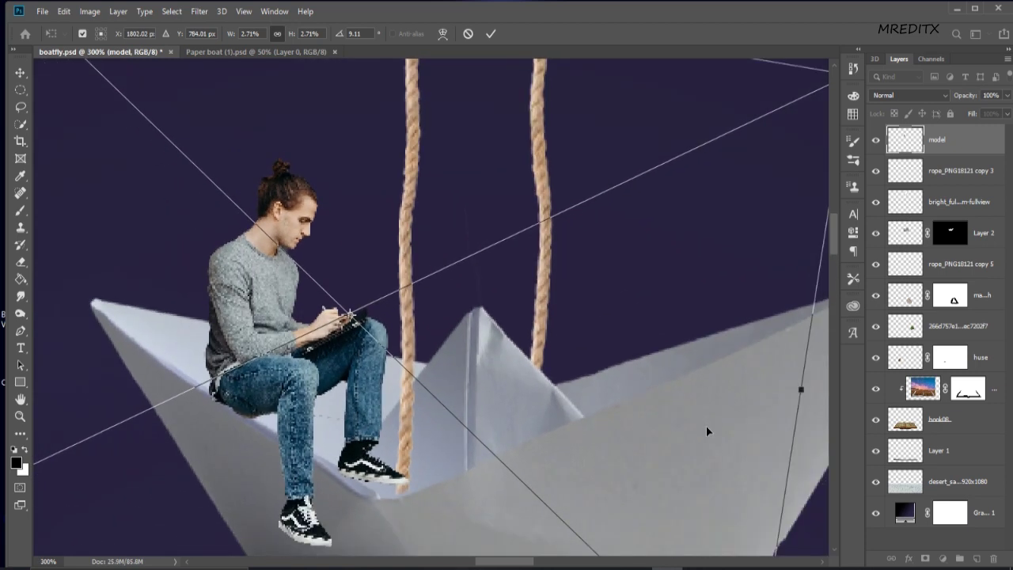
drag(751, 498, 734, 537)
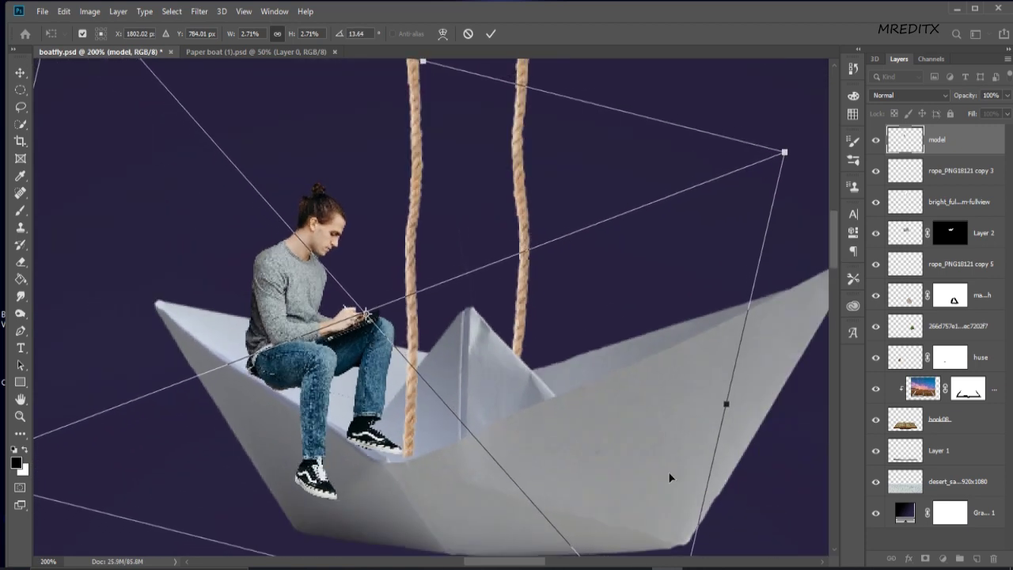
drag(597, 378, 601, 381)
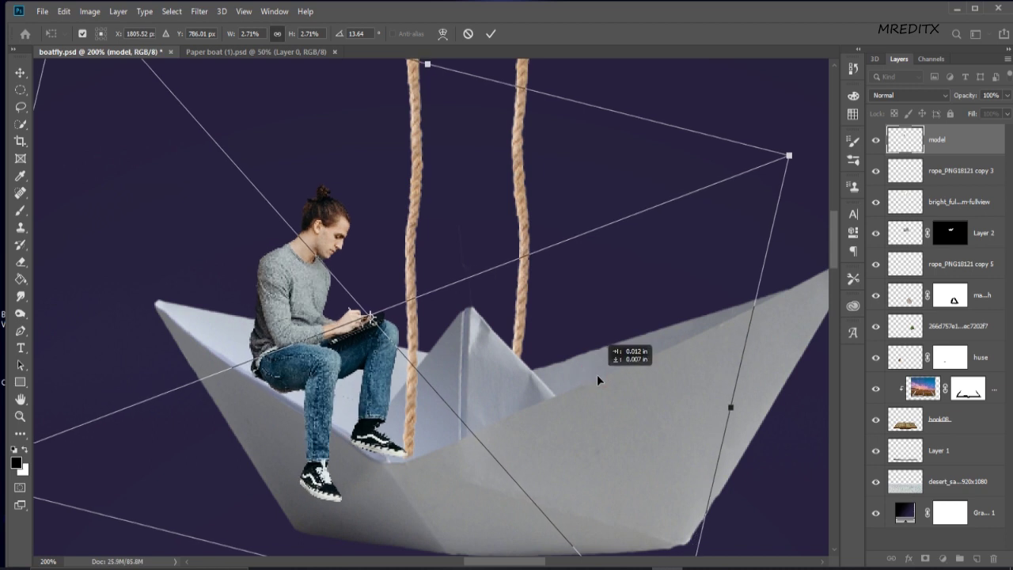
click(489, 34)
Step: Review the whole scene, then nudge the man slightly upward in a new transform and commit
key(e)
key(ctrl+minus)
key(ctrl+minus)
key(ctrl+minus)
key(ctrl+minus)
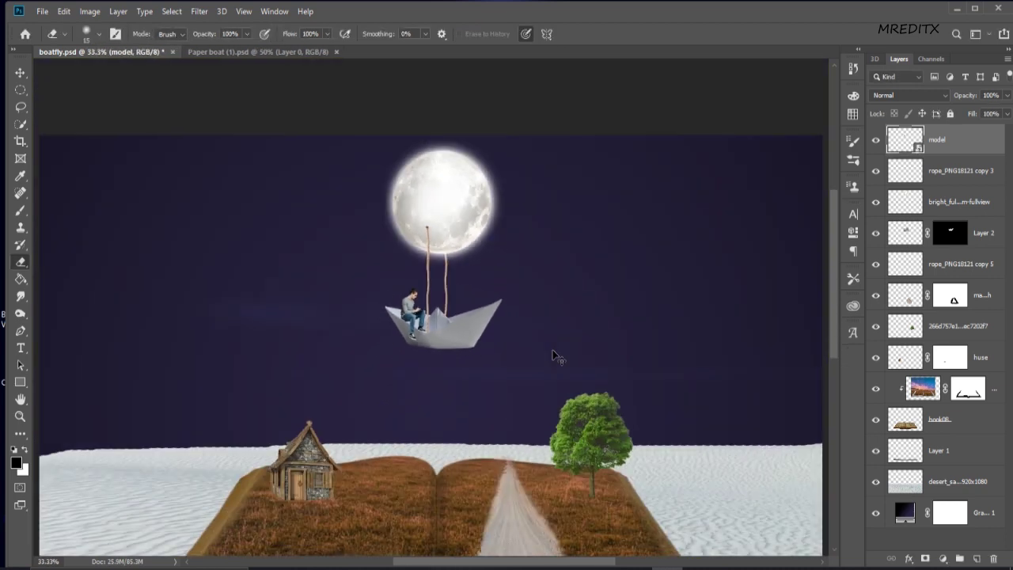
scroll(554, 356, up, 5)
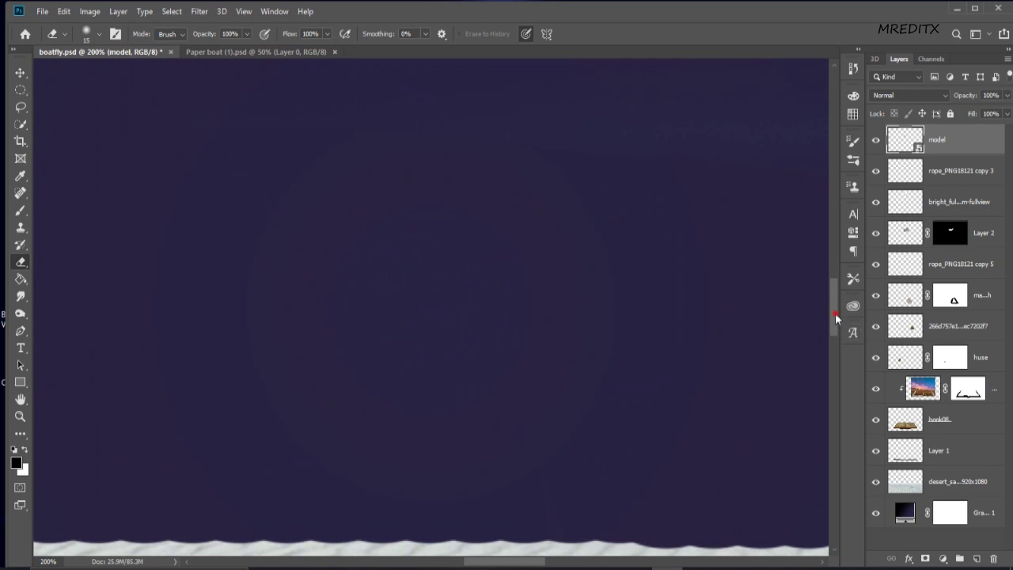
drag(835, 316, 836, 364)
scroll(790, 352, up, 1)
drag(832, 236, 833, 257)
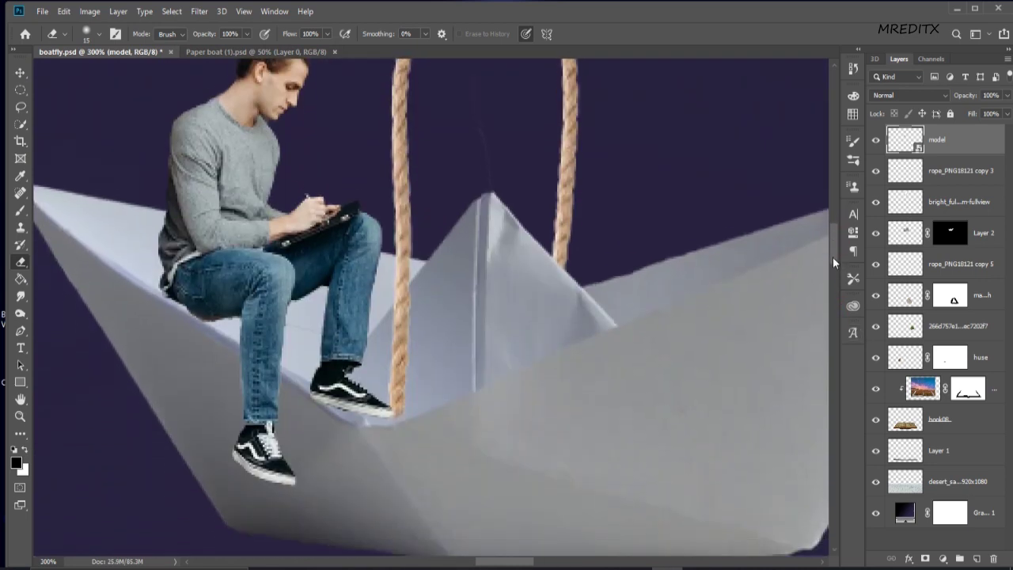
key(ctrl+t)
mouse_move(352, 378)
mouse_down()
mouse_move(369, 369)
mouse_move(407, 387)
mouse_move(404, 396)
mouse_move(356, 364)
mouse_up()
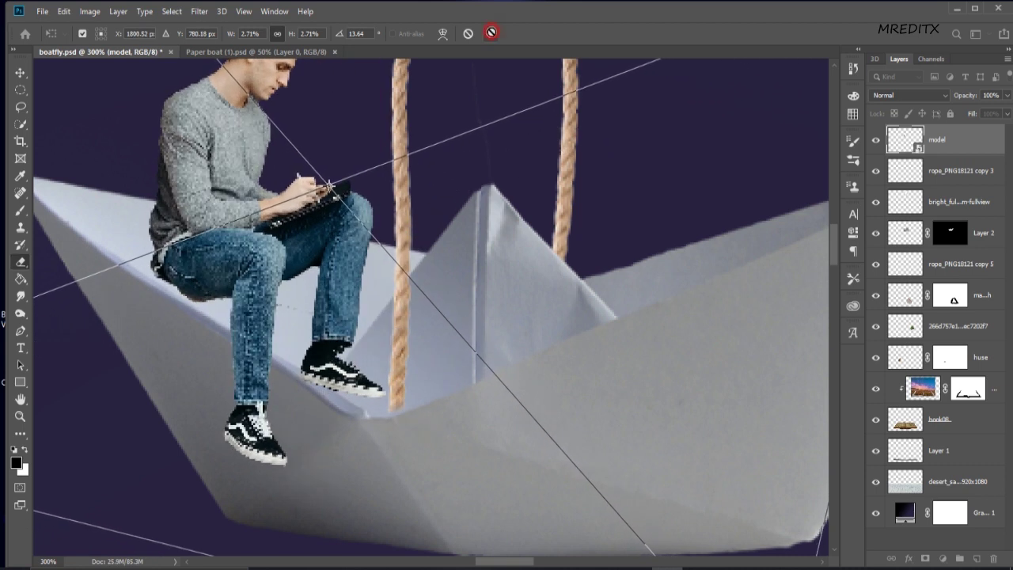
click(491, 33)
Step: Rasterize the model layer, add new Layer 3, and pick a soft round brush
right_click(946, 152)
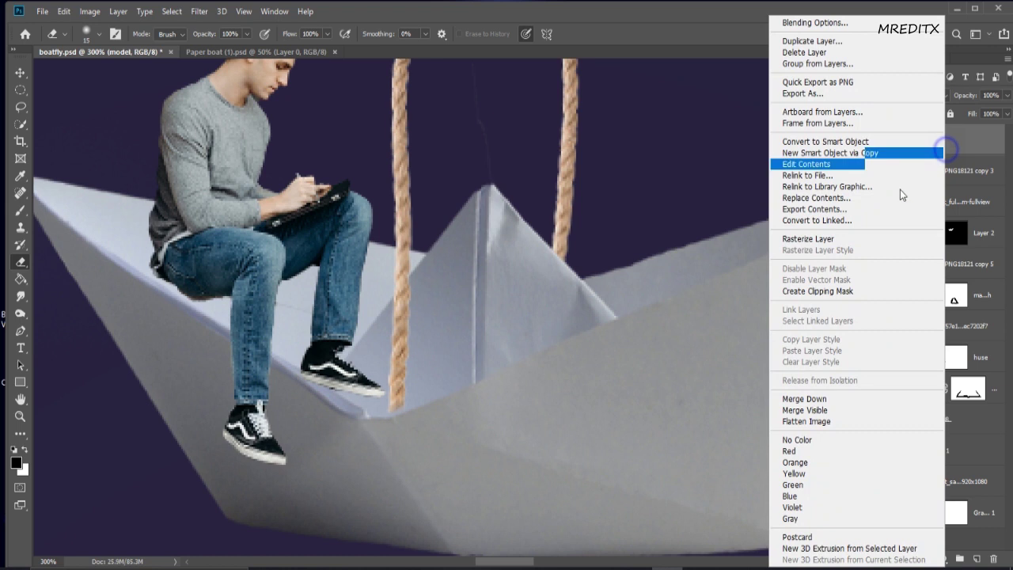
click(823, 234)
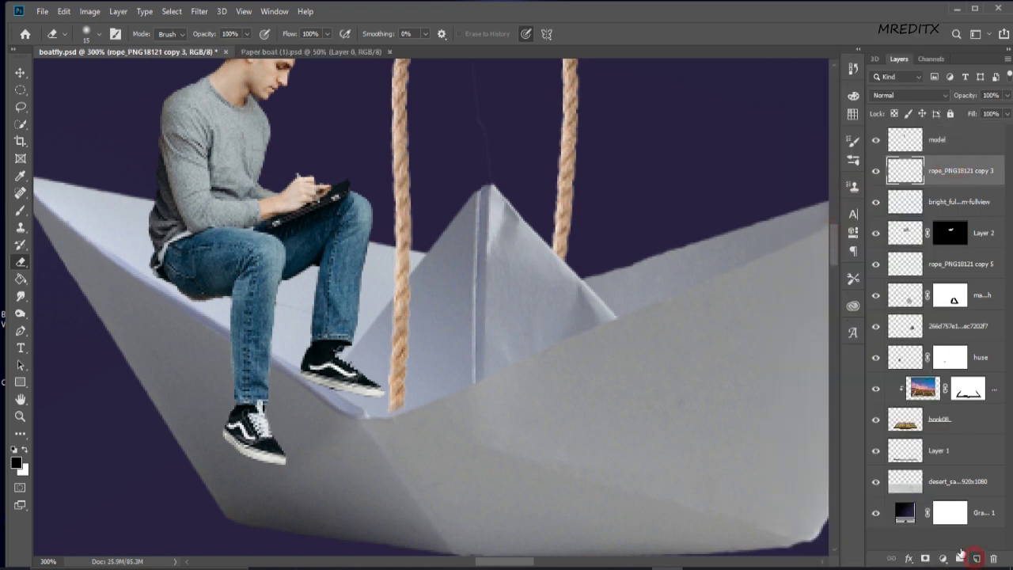
click(976, 558)
click(21, 210)
right_click(200, 323)
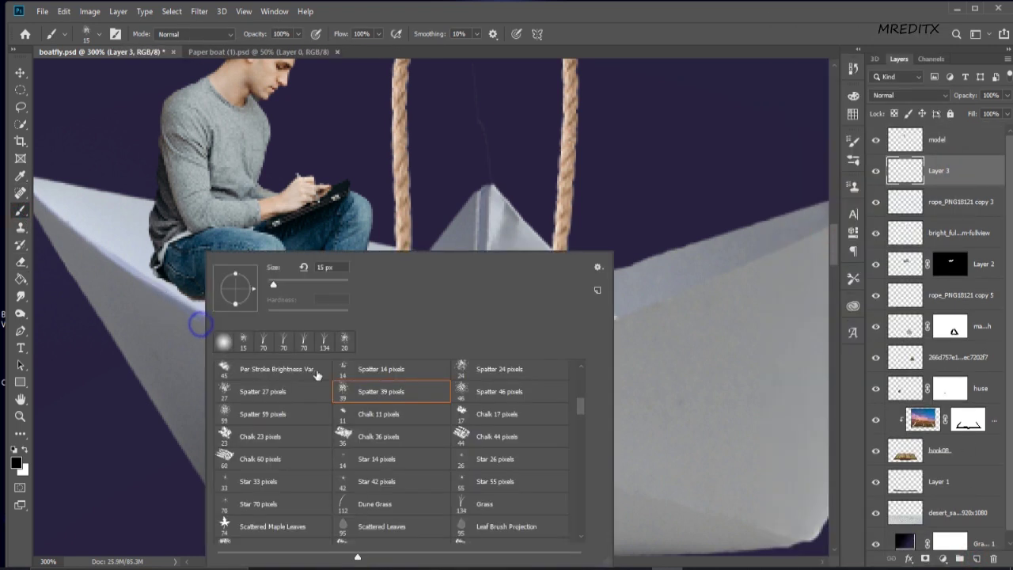
double_click(227, 343)
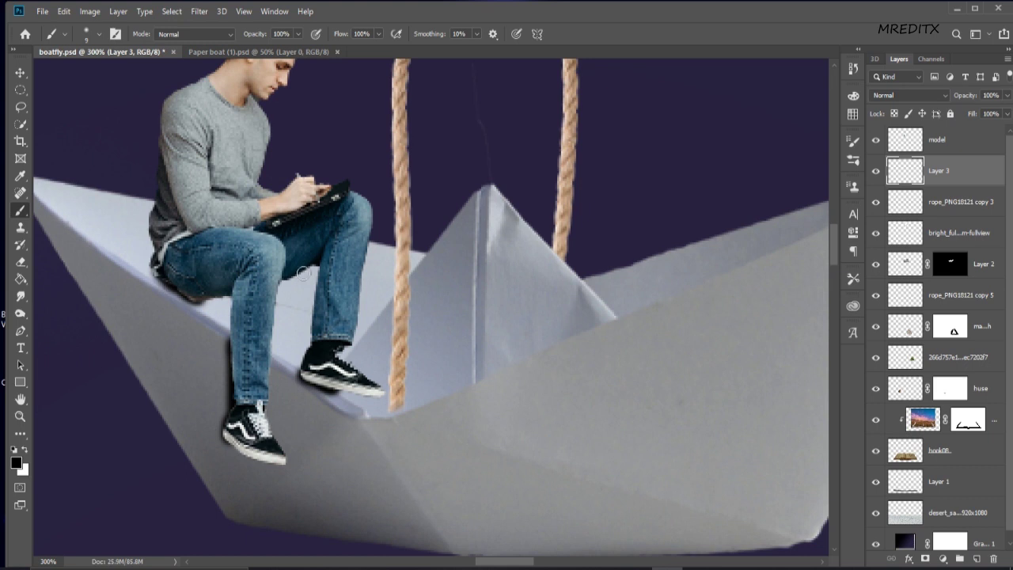
Step: Apply a 4.9-pixel Gaussian Blur to the Layer 3 shadow, then select the Eraser
click(200, 11)
mouse_move(206, 161)
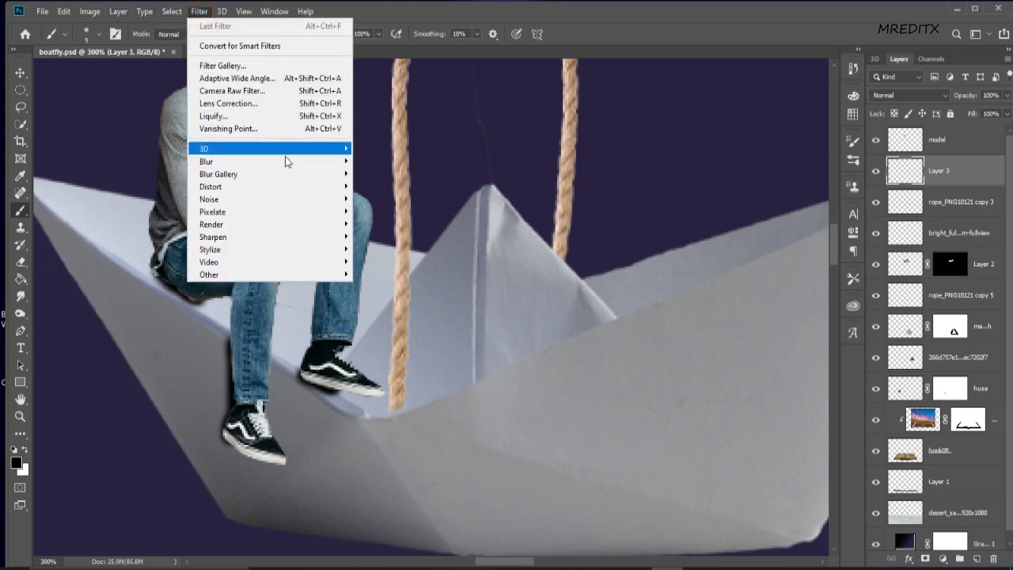
click(387, 211)
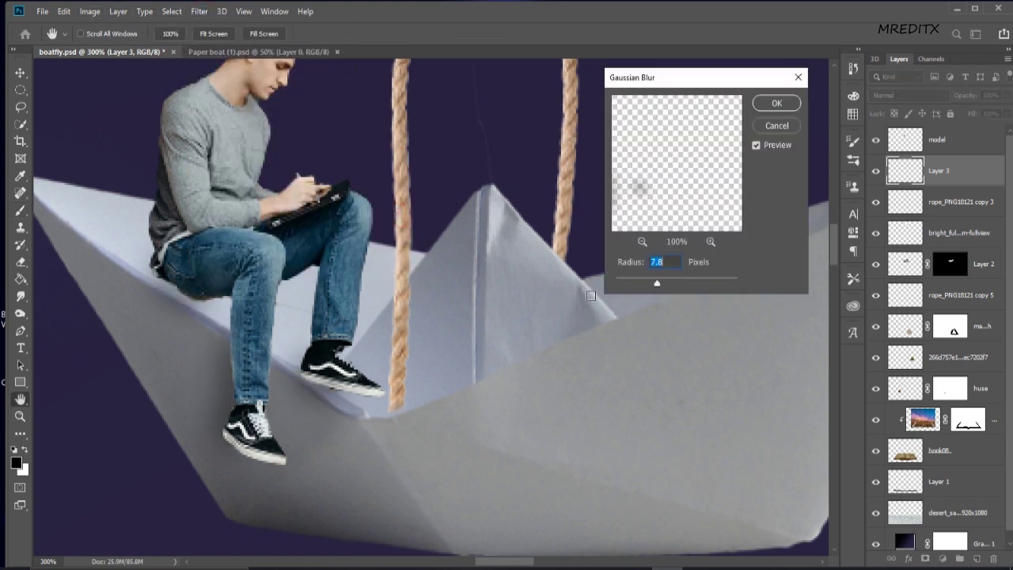
mouse_move(657, 282)
mouse_down()
mouse_move(638, 283)
mouse_move(648, 278)
mouse_up()
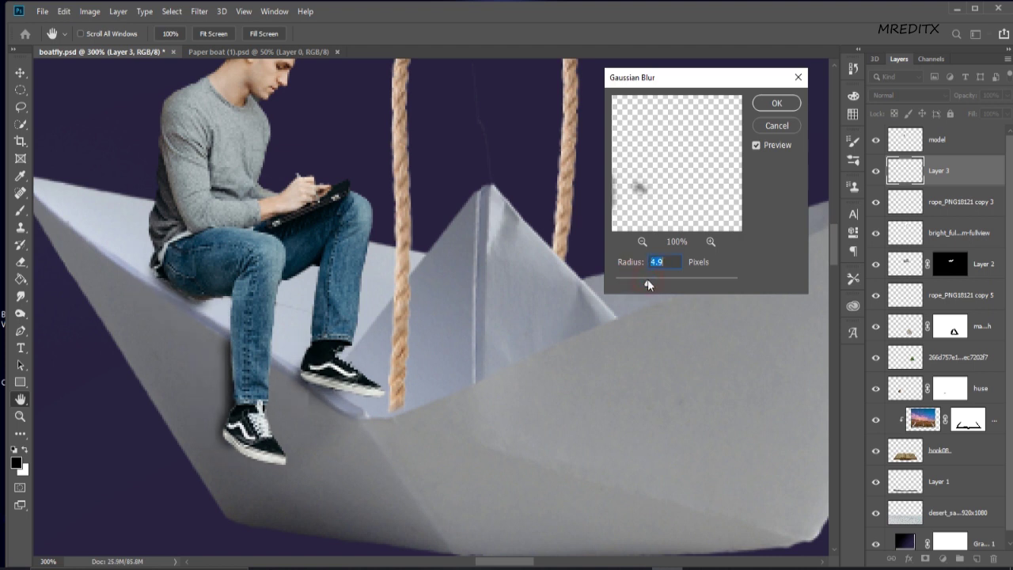
click(777, 102)
key(b)
key(e)
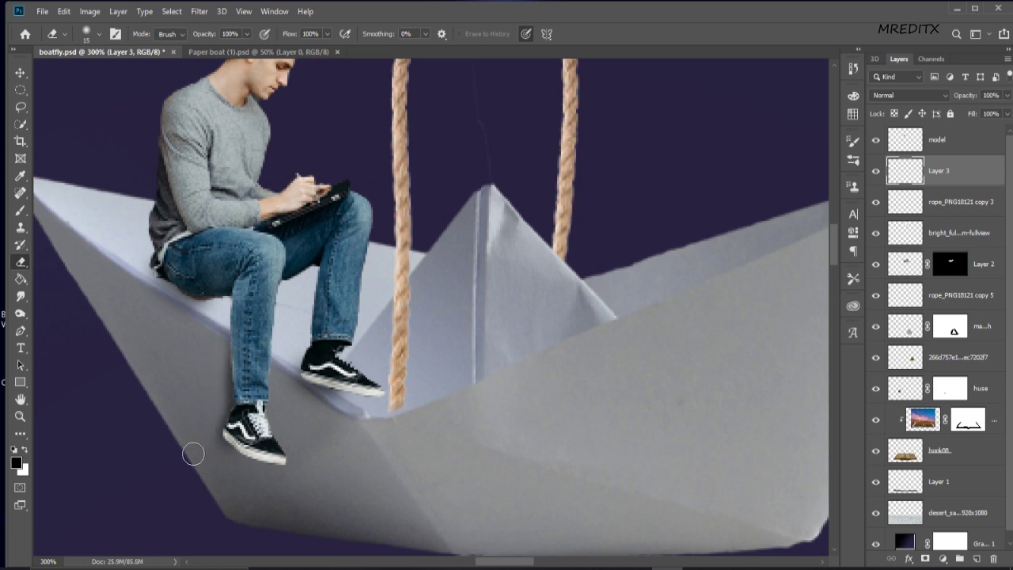
scroll(142, 380, down, 2)
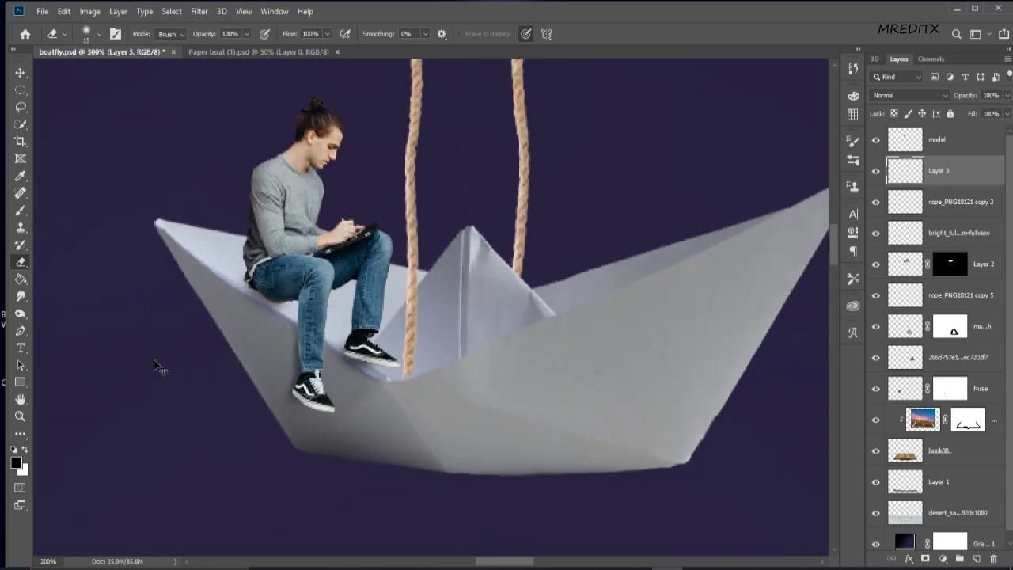
scroll(162, 366, down, 2)
scroll(214, 400, up, 2)
scroll(309, 412, up, 2)
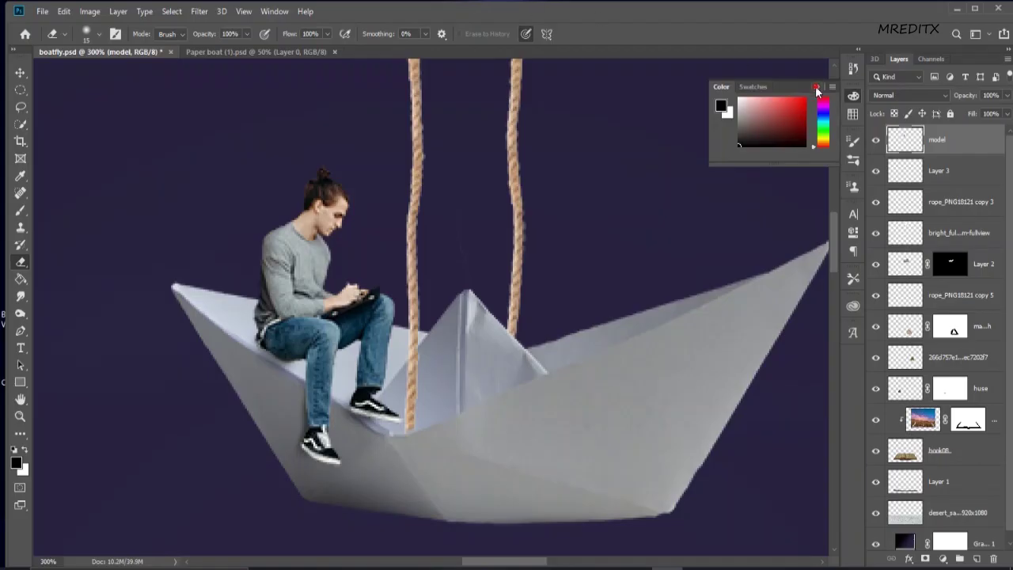
Step: Add Layer 4 above Layer 3 and paint soft black shading under the man's legs
click(817, 88)
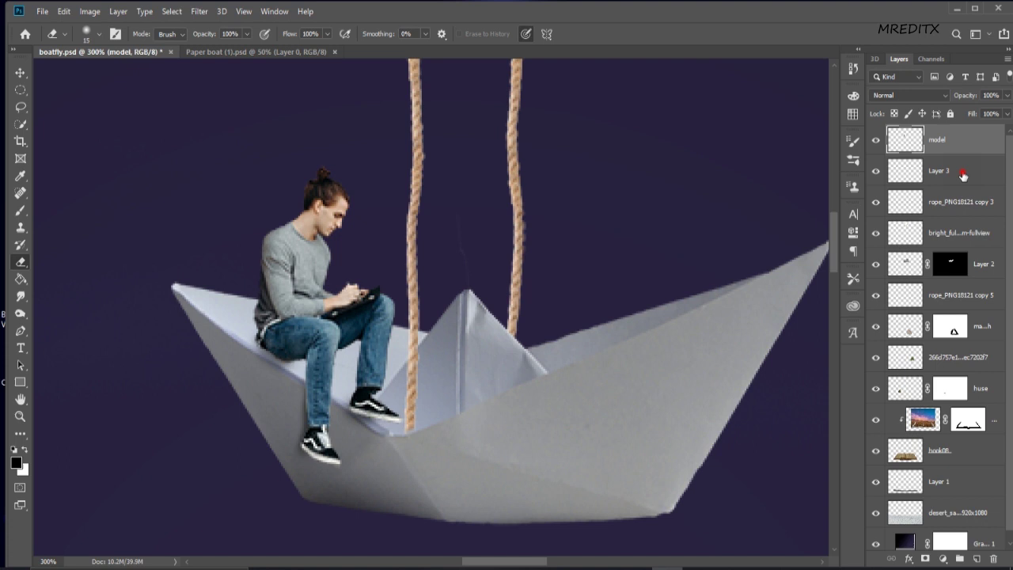
click(964, 176)
click(977, 559)
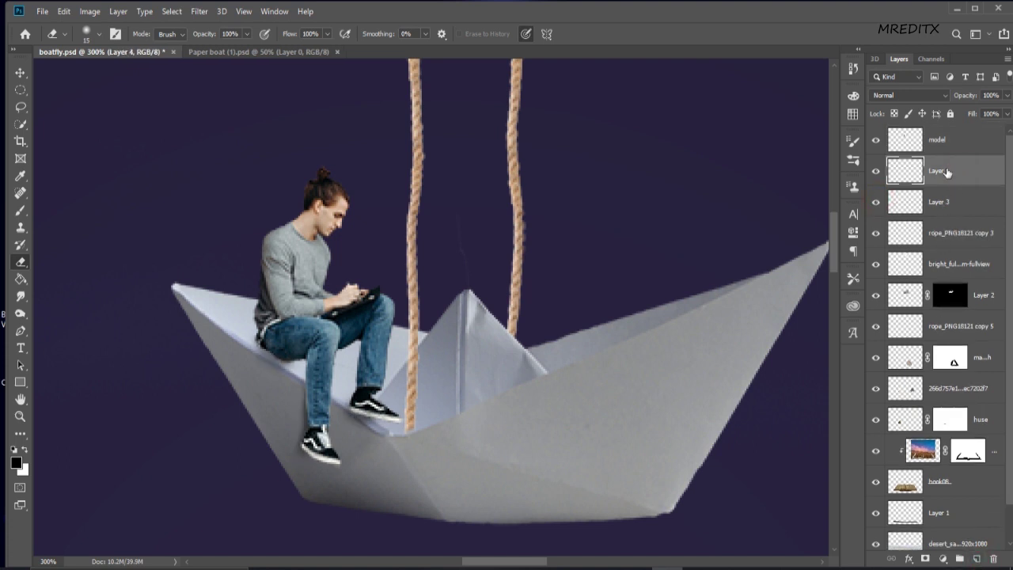
click(21, 210)
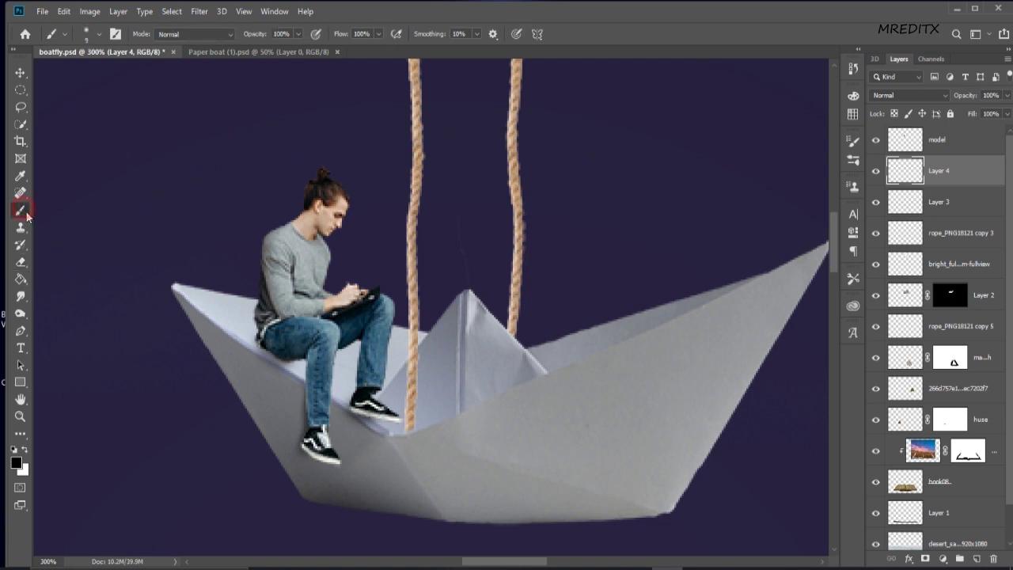
drag(274, 351, 237, 494)
mouse_move(304, 443)
mouse_down()
mouse_move(278, 480)
mouse_move(261, 468)
mouse_up()
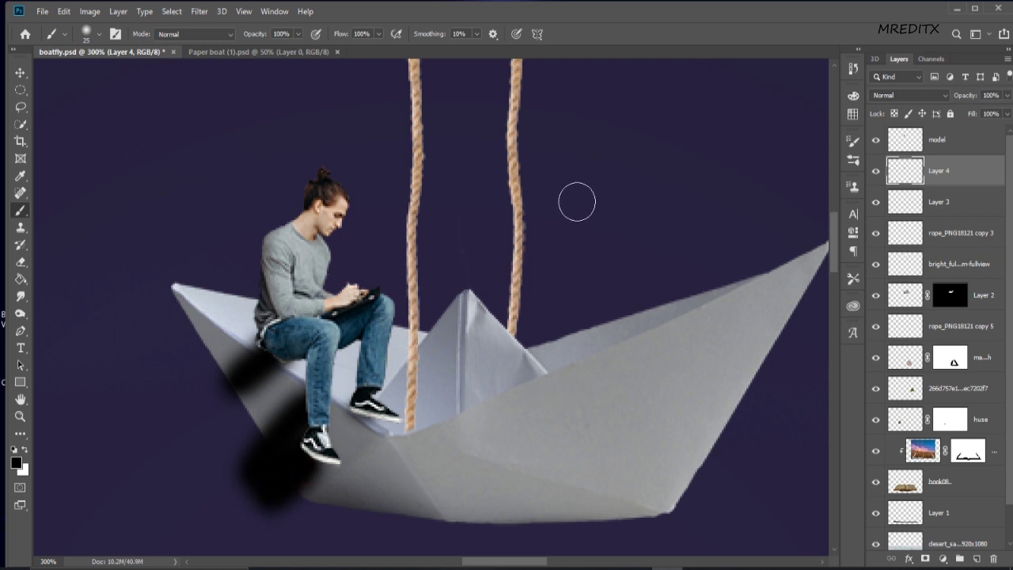
drag(191, 420, 273, 358)
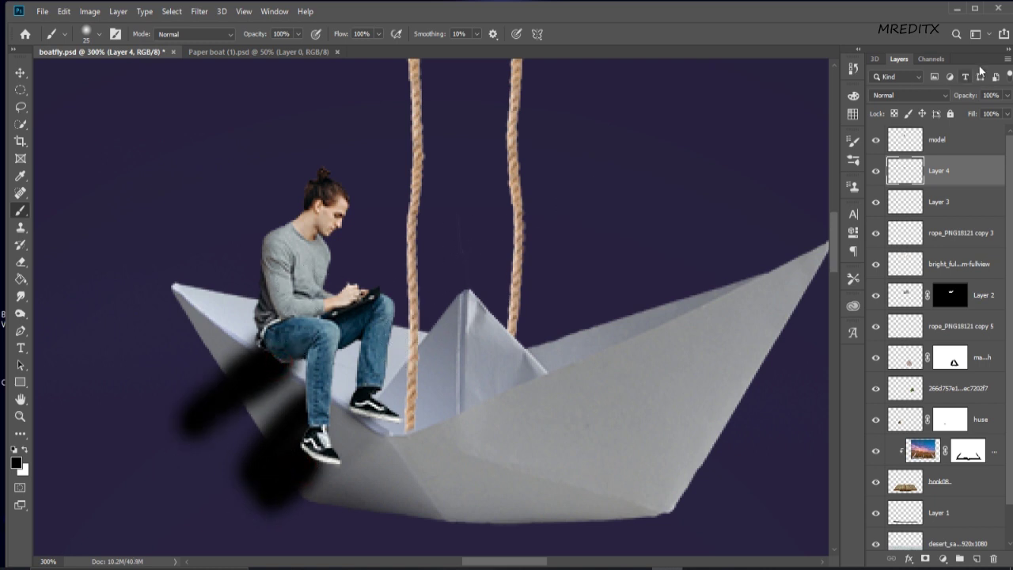
Step: Blur the shading with an 11.1-pixel Gaussian Blur and erase the excess left of the hull
click(199, 11)
mouse_move(207, 161)
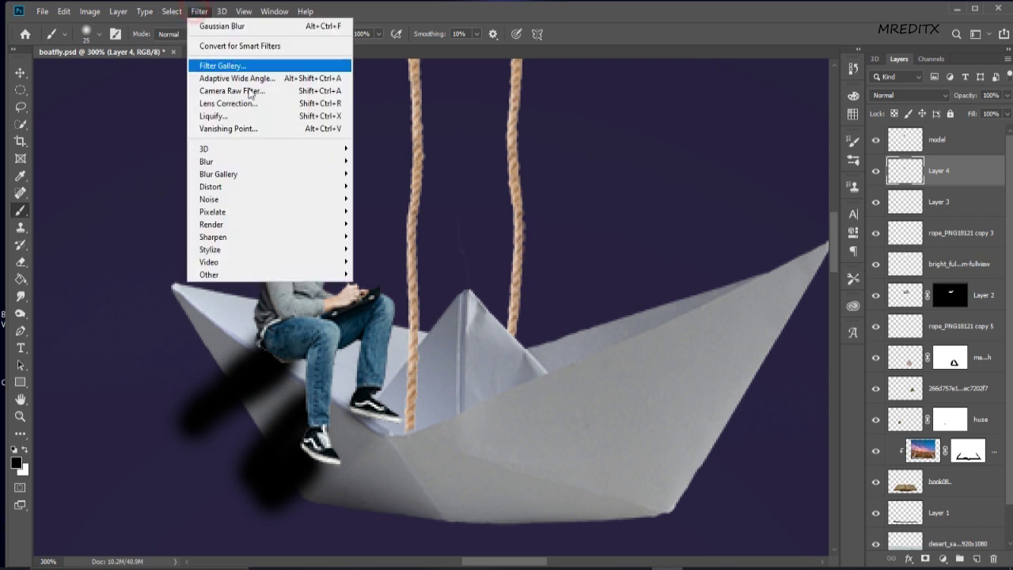
click(388, 211)
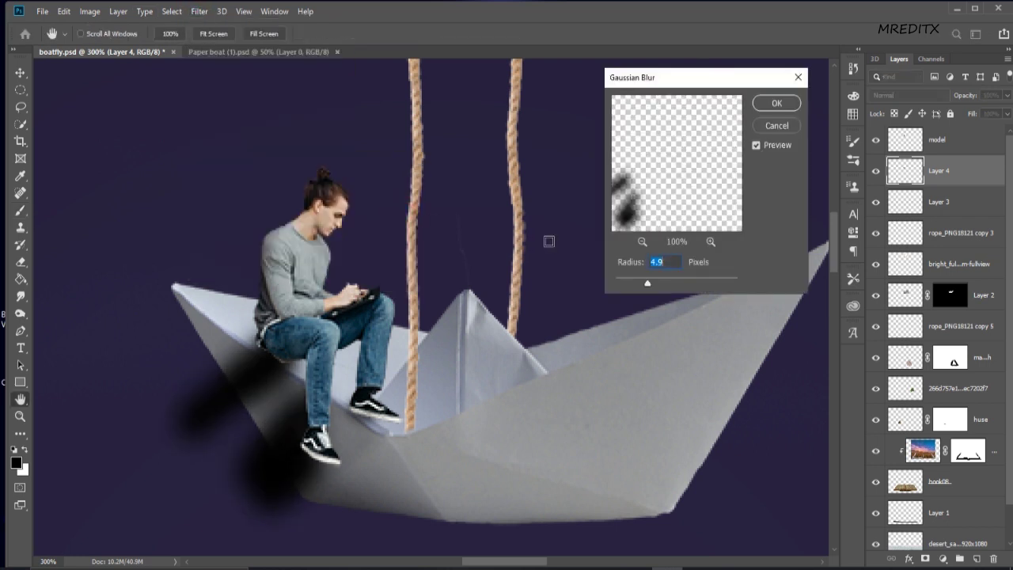
drag(660, 281, 665, 281)
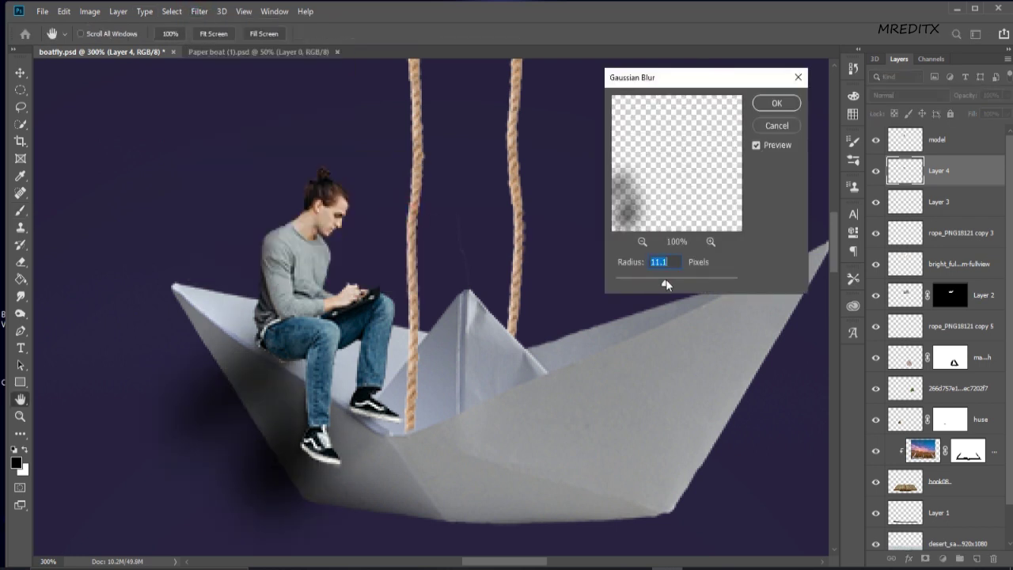
click(777, 102)
click(19, 261)
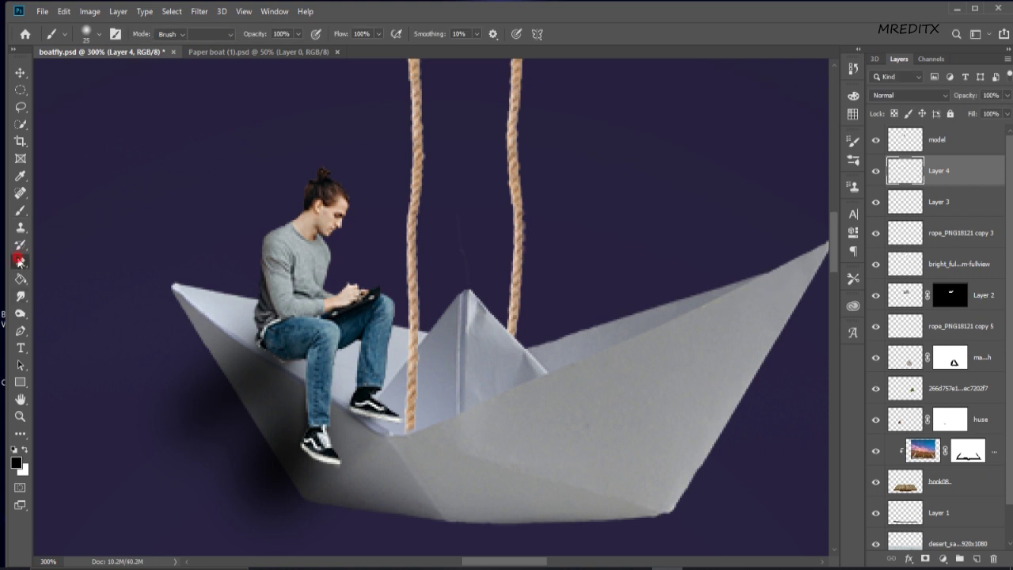
mouse_move(192, 407)
mouse_down()
mouse_move(211, 435)
mouse_move(217, 420)
mouse_move(203, 464)
mouse_move(249, 478)
mouse_move(240, 470)
mouse_up()
mouse_move(143, 363)
mouse_down()
mouse_move(188, 362)
mouse_move(235, 511)
mouse_move(210, 401)
mouse_move(242, 453)
mouse_up()
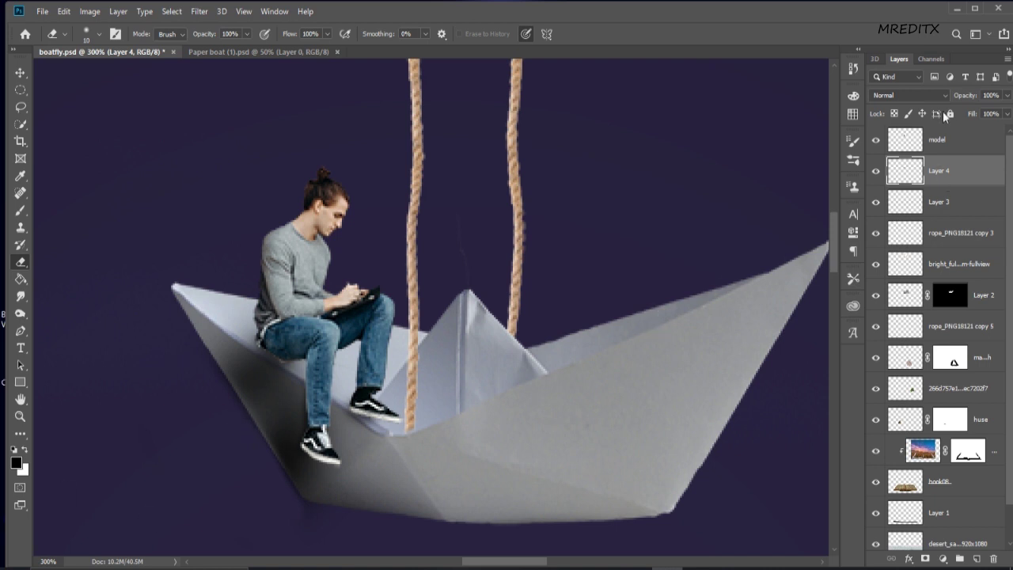
Step: Set Layer 4's opacity to 71% and review the whole composition
drag(960, 97, 990, 97)
key(ctrl+minus)
key(ctrl+minus)
key(ctrl+minus)
key(ctrl+minus)
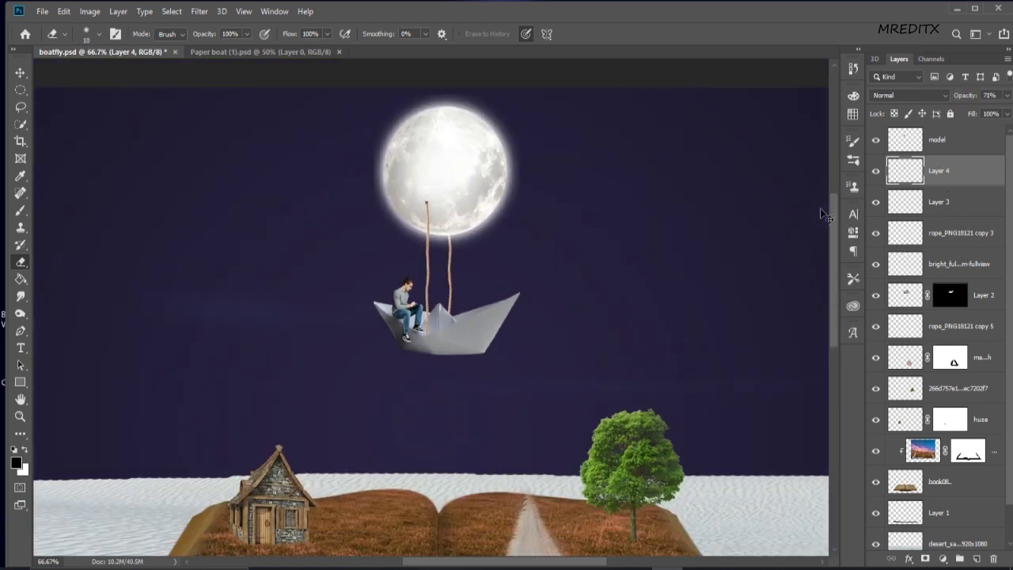
key(ctrl+plus)
key(ctrl+plus)
key(ctrl+plus)
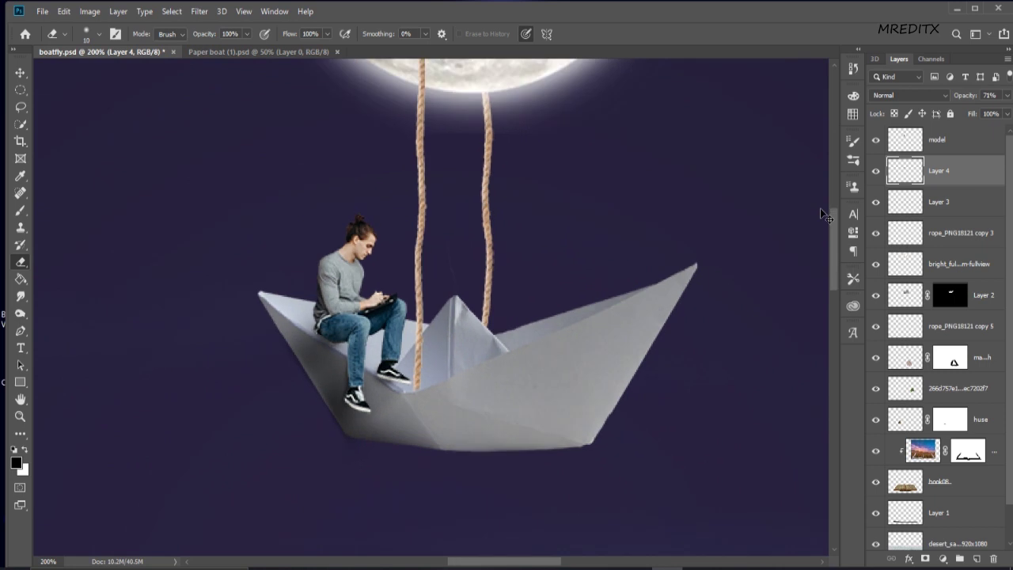
key(ctrl+minus)
key(ctrl+minus)
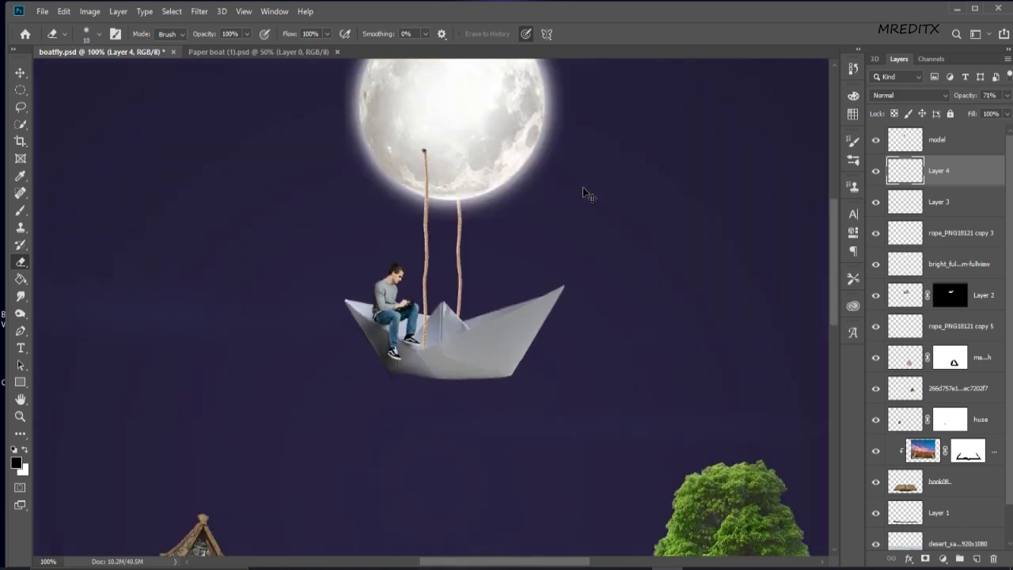
Step: On the model layer, dodge the man's face, neck, lap and hair bun lighter
click(946, 145)
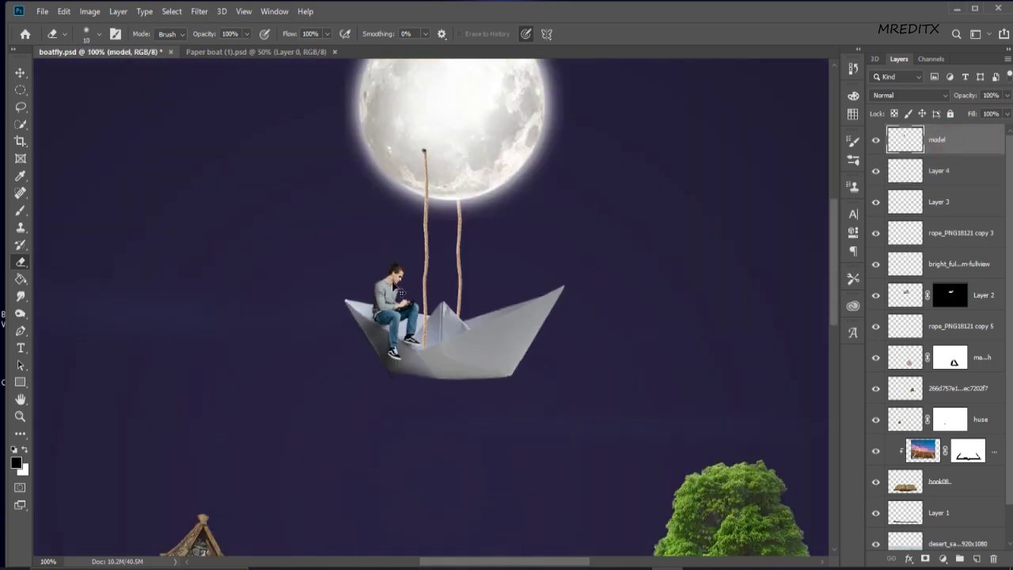
key(ctrl+plus)
click(17, 311)
right_click(18, 312)
click(66, 316)
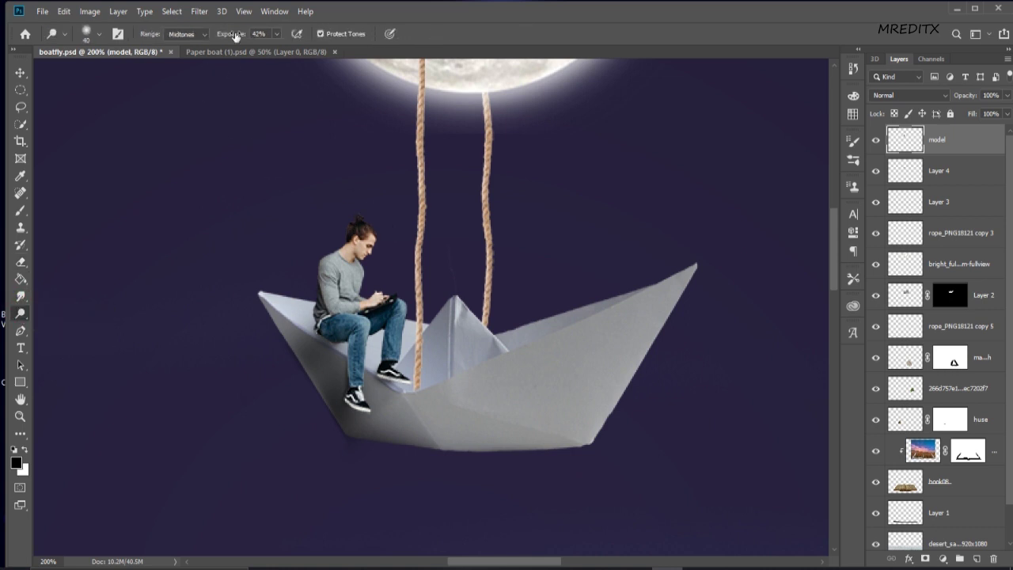
key(ctrl+plus)
drag(338, 202, 329, 231)
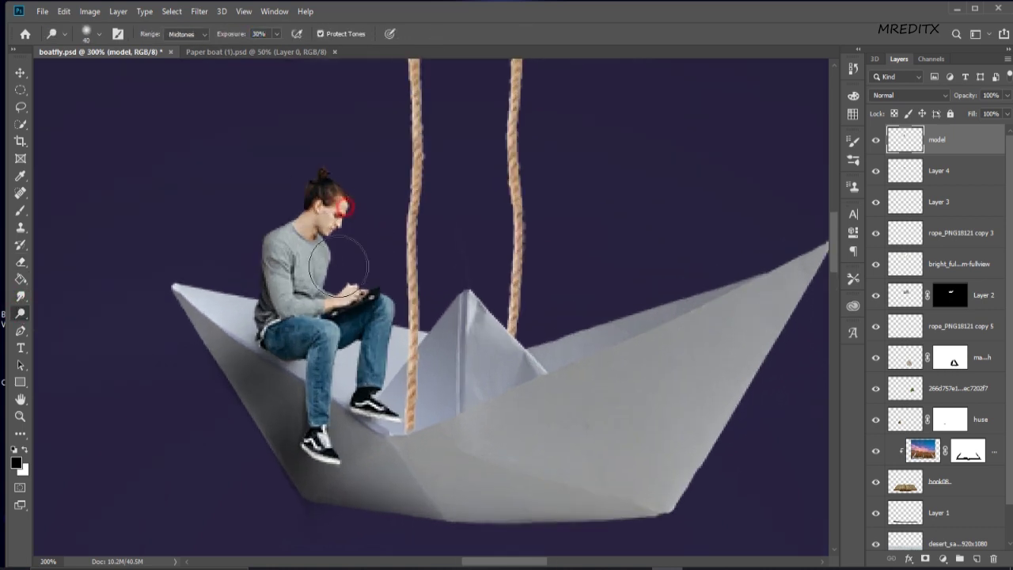
drag(335, 287, 373, 294)
click(300, 233)
drag(315, 315, 330, 327)
click(323, 168)
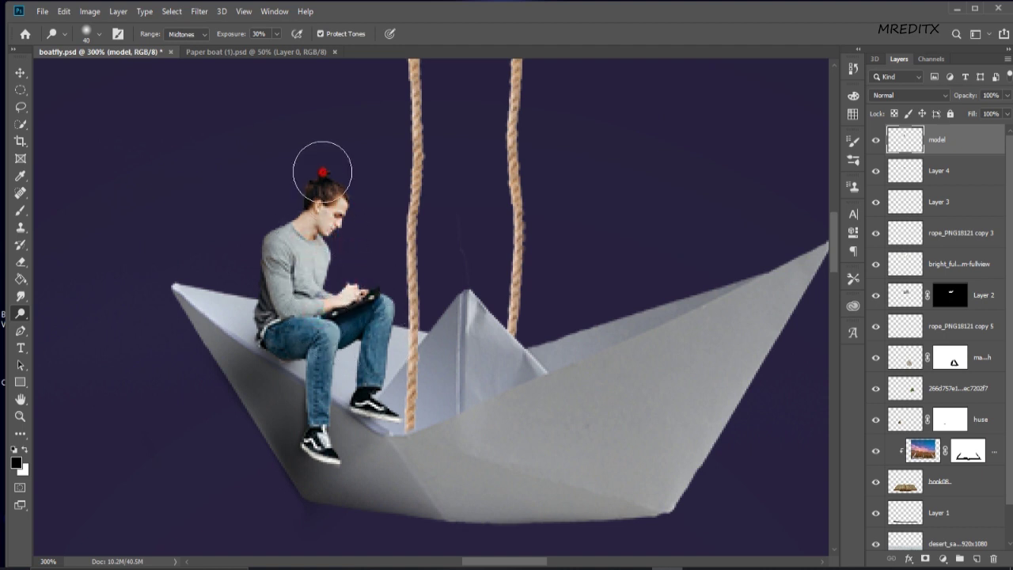
Step: With the Burn tool at brush size 20, darken the man's back, thigh and hip
scroll(538, 333, down, 5)
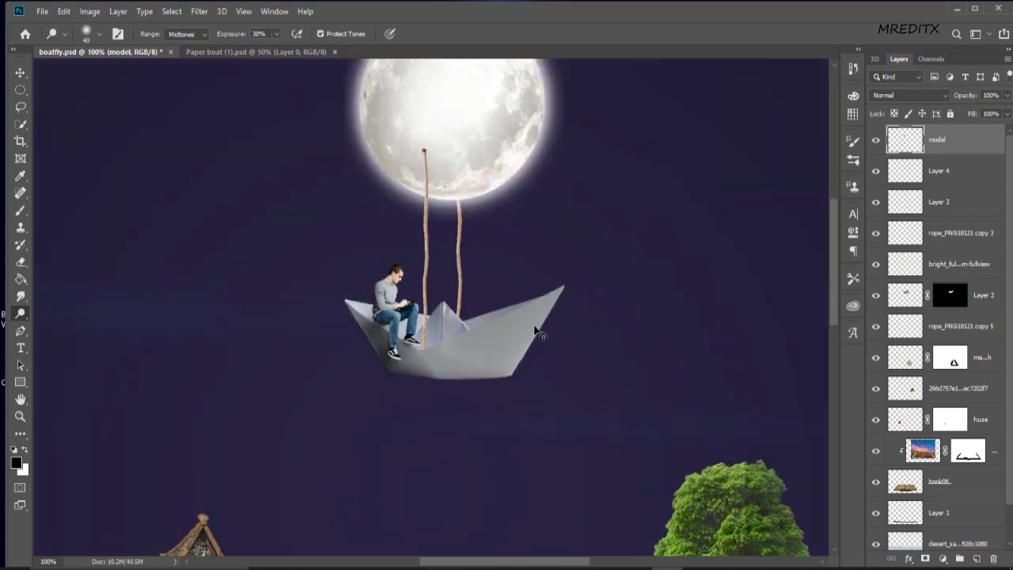
scroll(538, 321, up, 2)
scroll(538, 320, up, 3)
scroll(538, 321, up, 2)
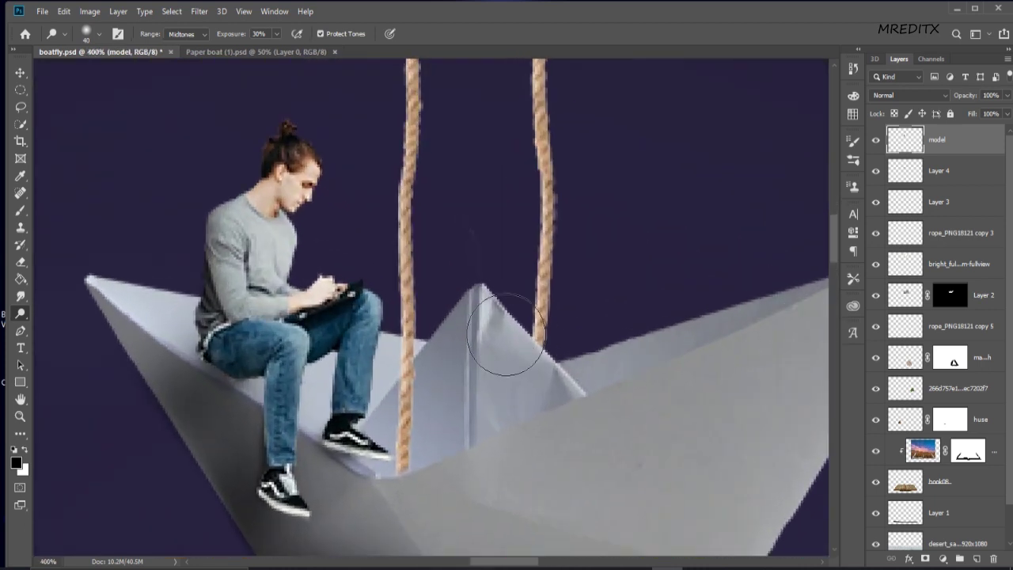
right_click(21, 313)
click(67, 323)
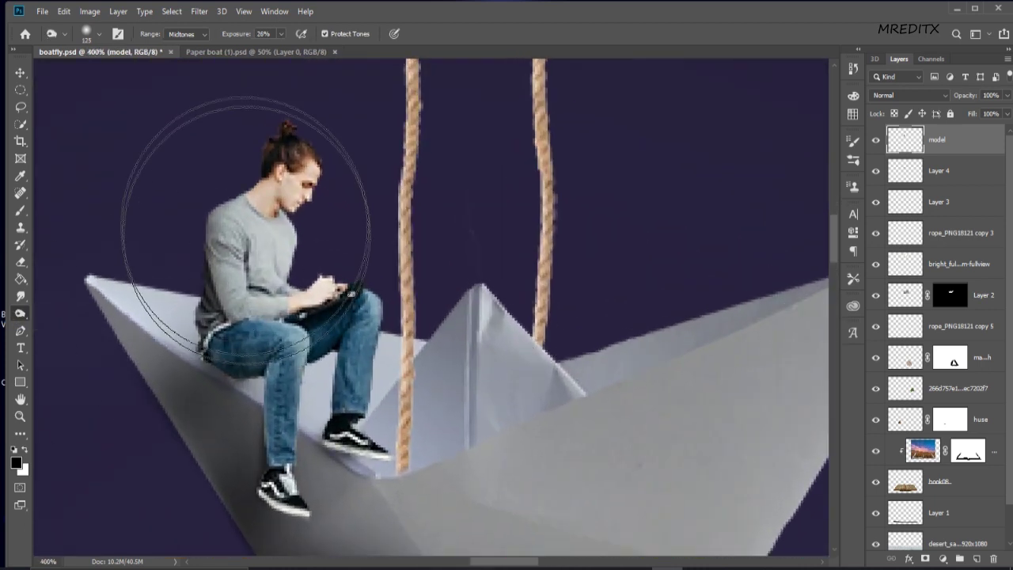
key(bracketleft)
key(bracketleft)
key(bracketleft)
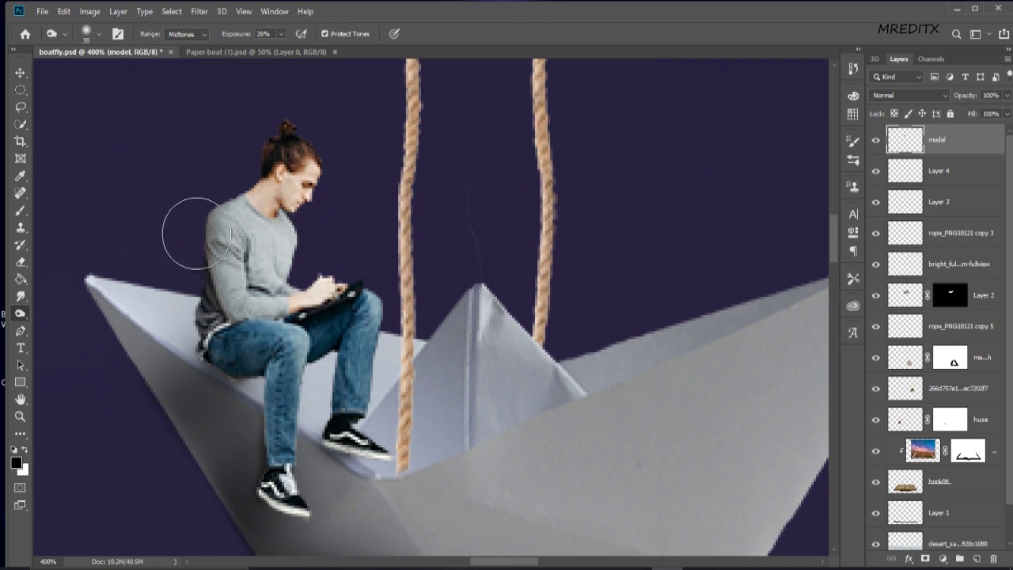
key(bracketleft)
drag(204, 214, 198, 317)
mouse_move(220, 374)
mouse_down()
mouse_move(219, 350)
mouse_move(260, 419)
mouse_up()
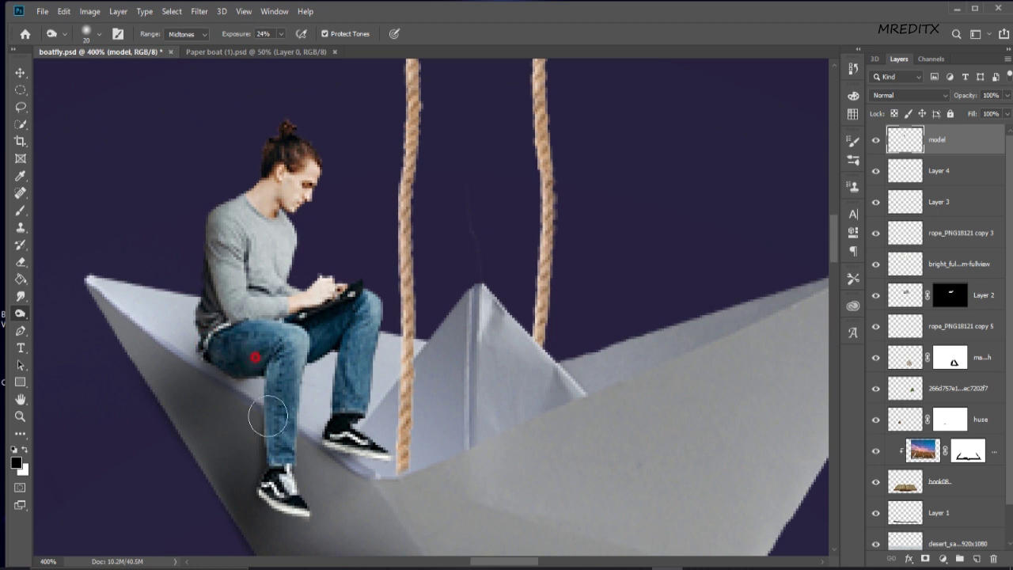
drag(212, 341, 223, 373)
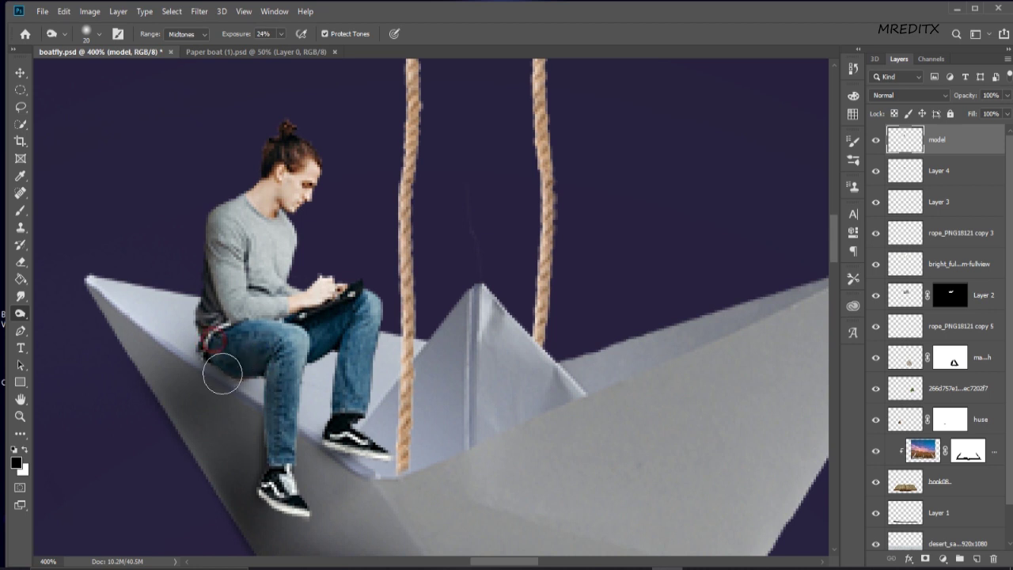
Step: At brush size 15, burn the inner knee, thighs, ankle, arm edge and around the shoe
key(bracketleft)
drag(352, 320, 339, 379)
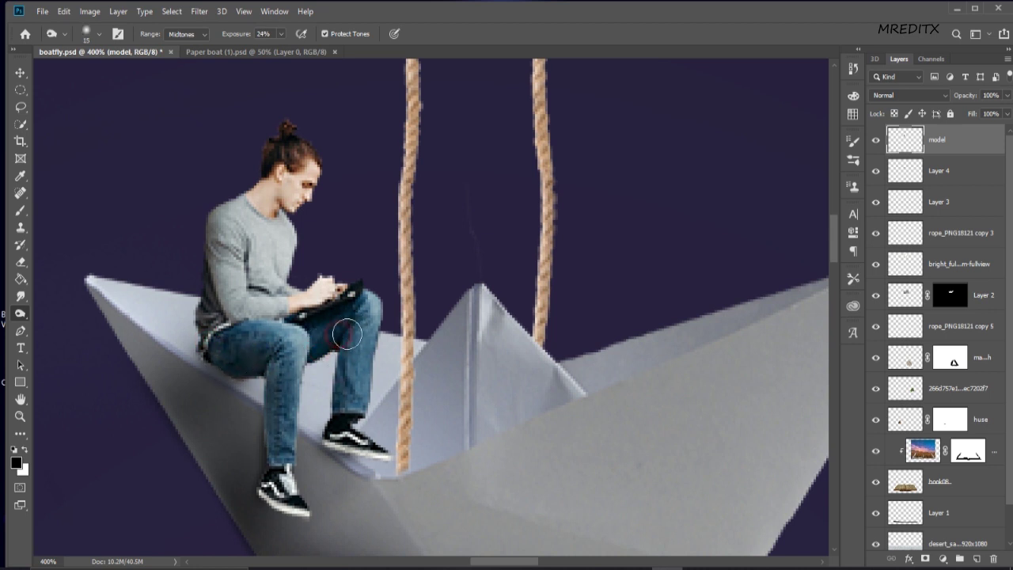
drag(336, 334, 333, 372)
drag(330, 318, 310, 328)
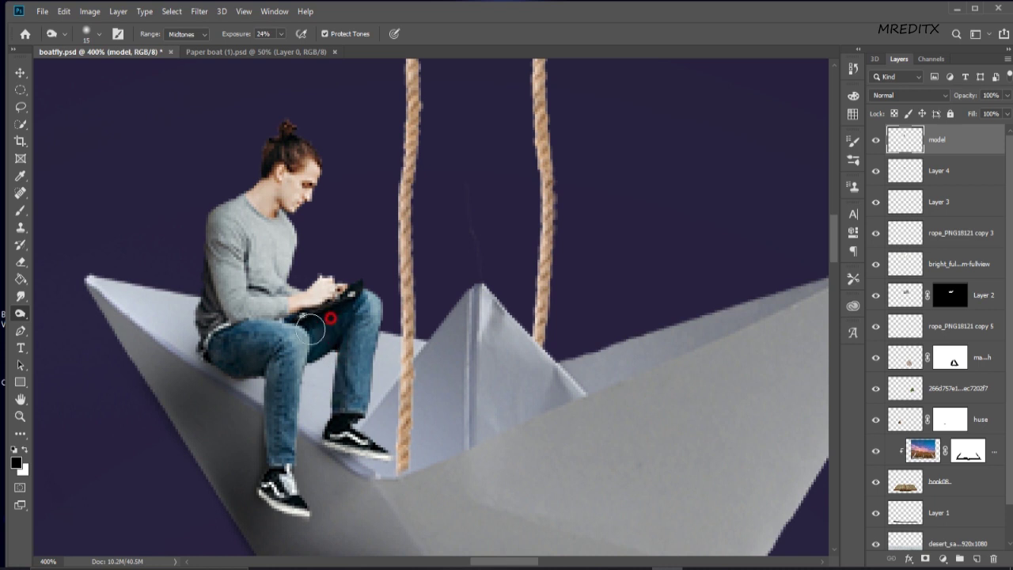
click(264, 386)
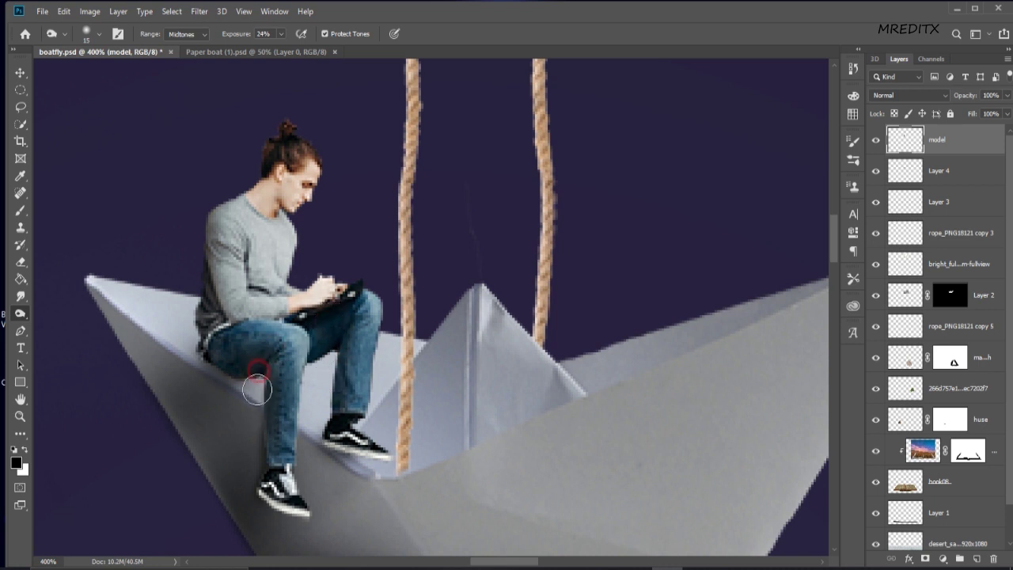
mouse_move(265, 489)
mouse_down()
mouse_move(273, 515)
mouse_move(265, 486)
mouse_up()
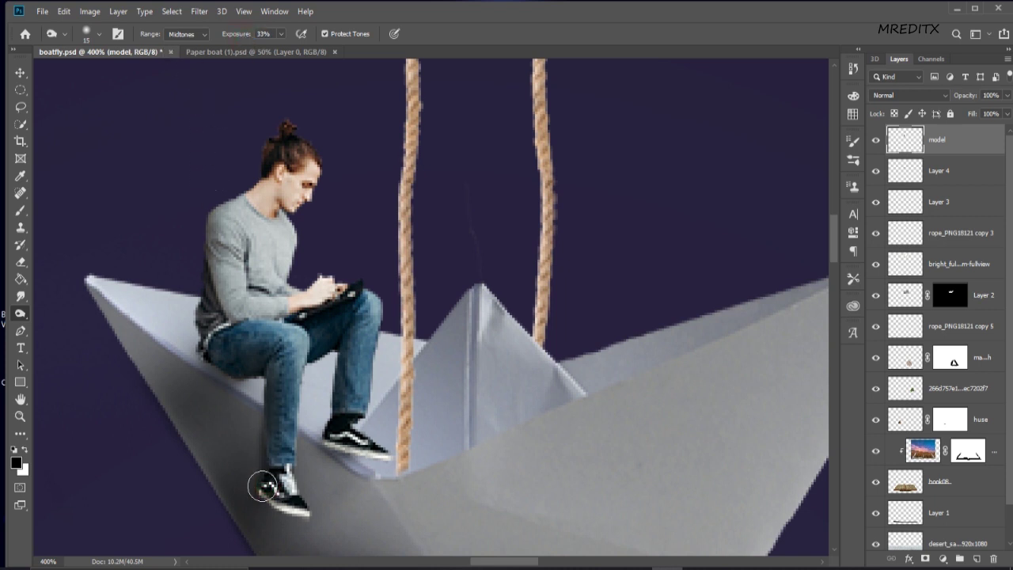
mouse_move(215, 350)
mouse_down()
mouse_move(202, 289)
mouse_move(204, 309)
mouse_up()
drag(319, 349, 309, 329)
mouse_move(325, 364)
mouse_down()
mouse_move(317, 451)
mouse_move(351, 432)
mouse_move(376, 452)
mouse_up()
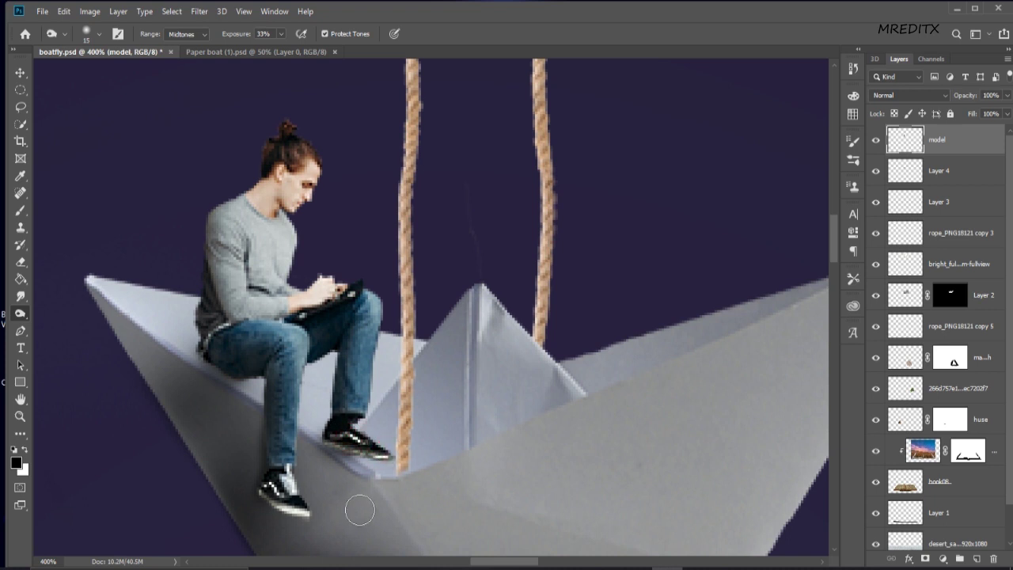
Step: Select the paper boat's Layer 2 and toggle its visibility to check it
scroll(481, 460, down, 3)
scroll(480, 460, down, 3)
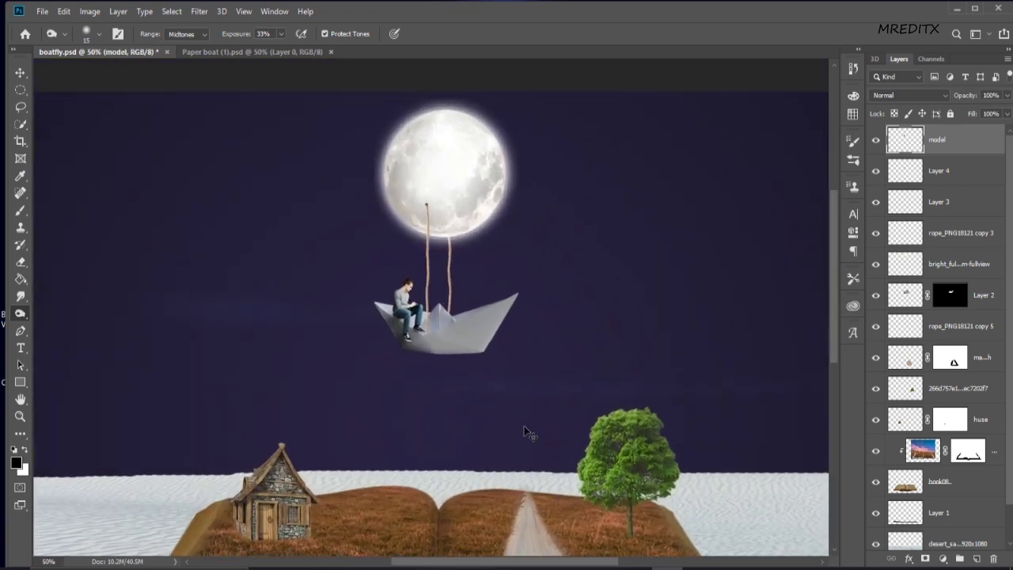
scroll(524, 432, up, 4)
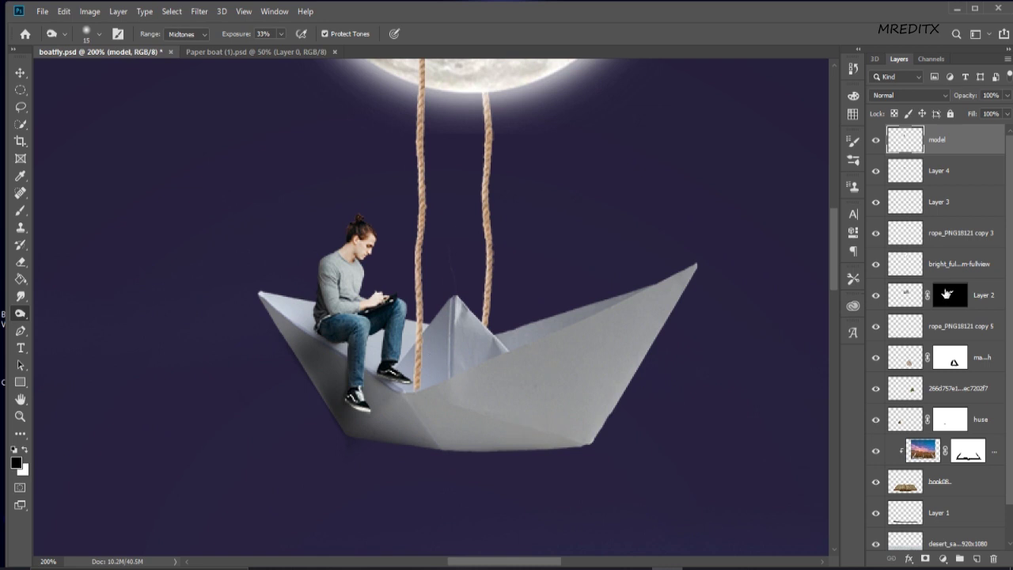
click(913, 296)
click(877, 296)
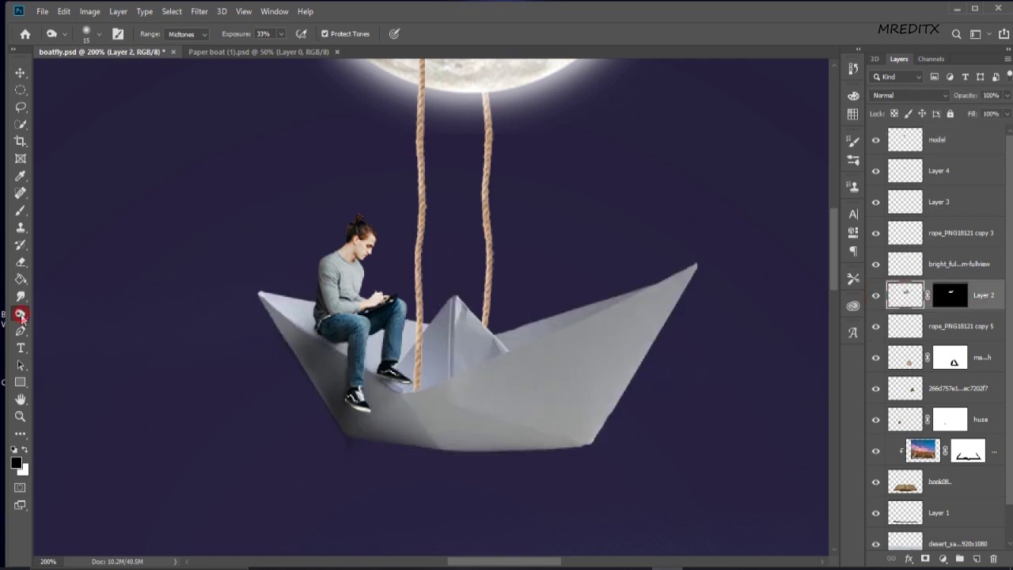
Step: Enlarge the Dodge brush and lighten along the boat's bottom edge
key(bracketright)
key(bracketright)
key(bracketright)
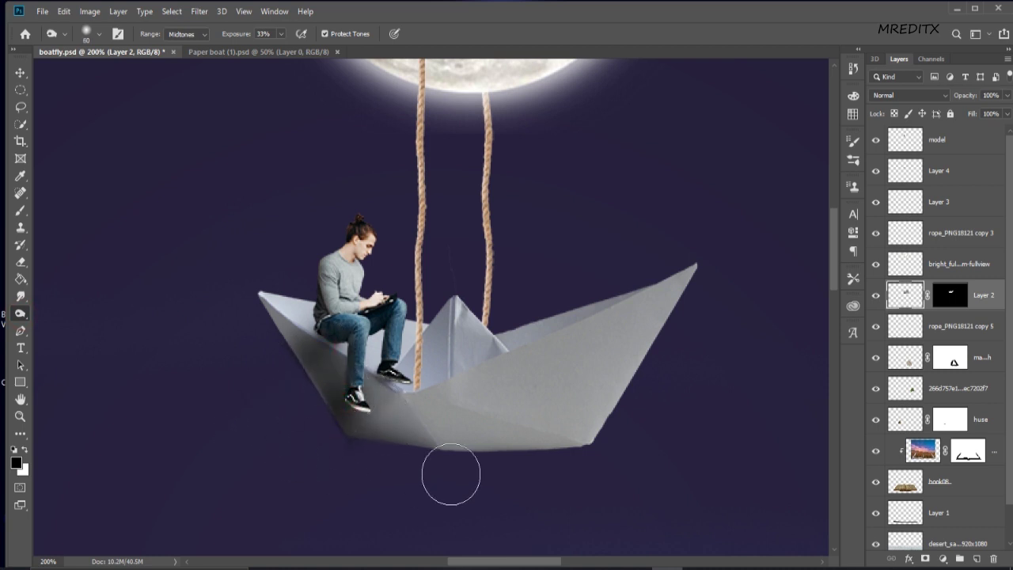
key(ctrl+minus)
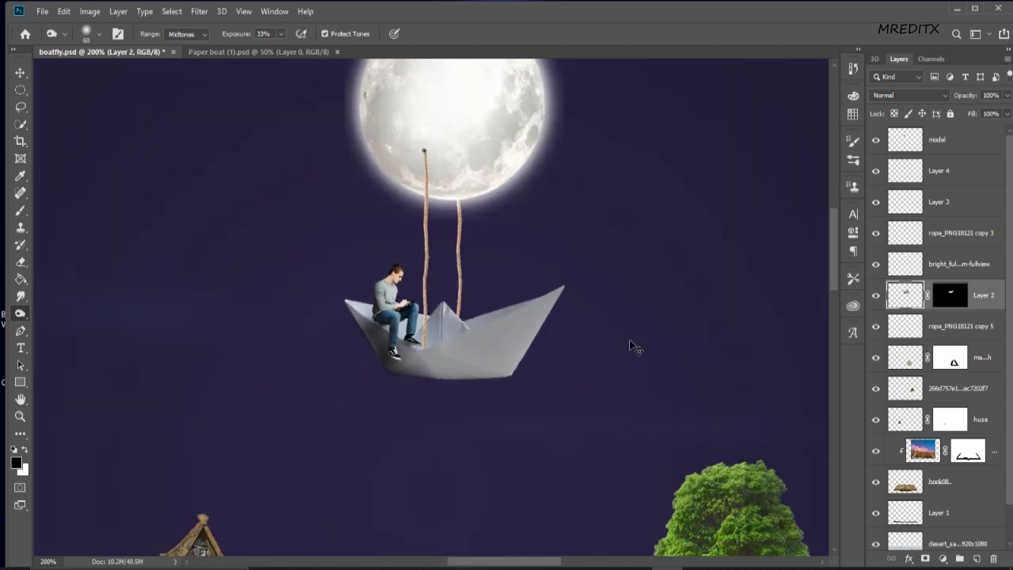
key(ctrl+plus)
mouse_move(559, 460)
mouse_down()
mouse_move(421, 463)
mouse_move(385, 452)
mouse_move(554, 444)
mouse_move(623, 401)
mouse_move(673, 287)
mouse_up()
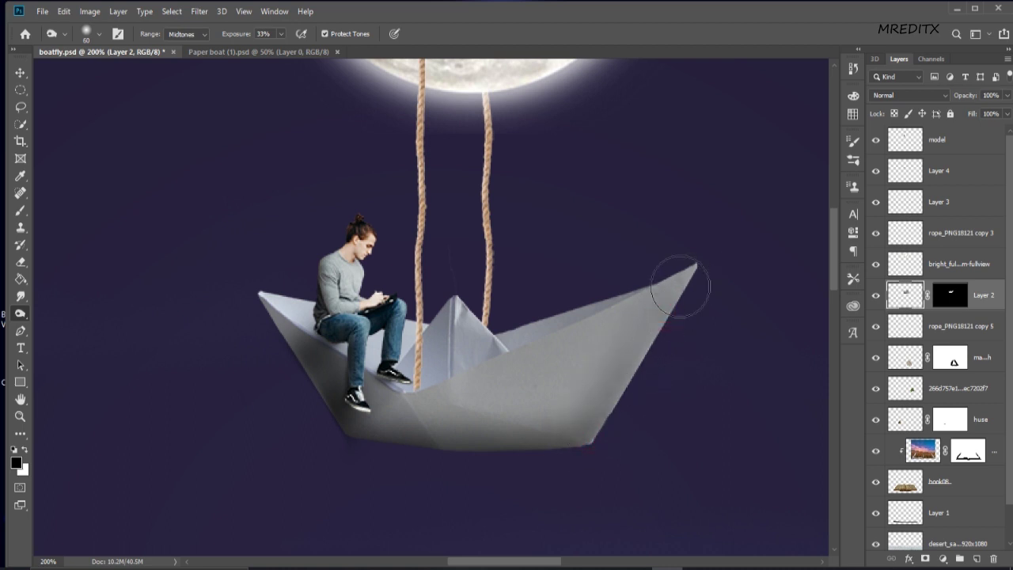
key(ctrl+minus)
key(ctrl+minus)
key(ctrl+minus)
key(ctrl+minus)
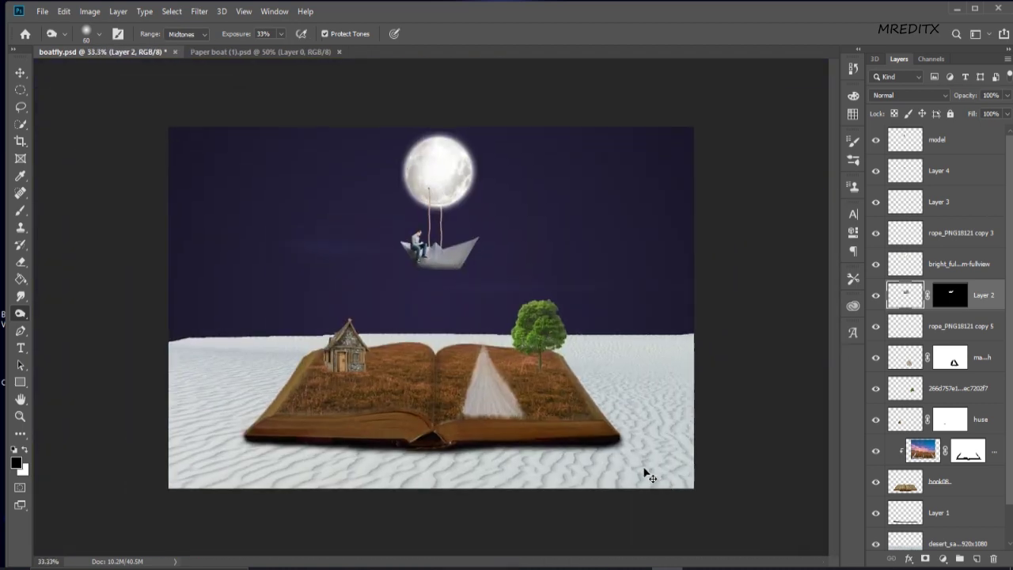
key(ctrl+plus)
key(ctrl+plus)
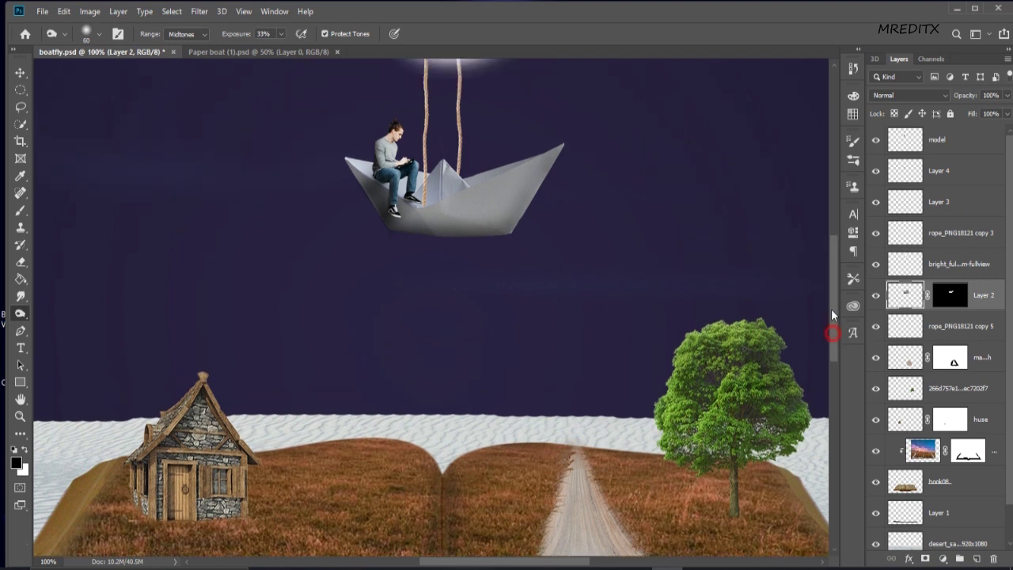
key(ctrl+plus)
Step: With the Burn tool, darken the boat's centre fold and lower right side
right_click(21, 313)
click(70, 324)
mouse_move(449, 200)
mouse_down()
mouse_move(448, 248)
mouse_move(520, 233)
mouse_up()
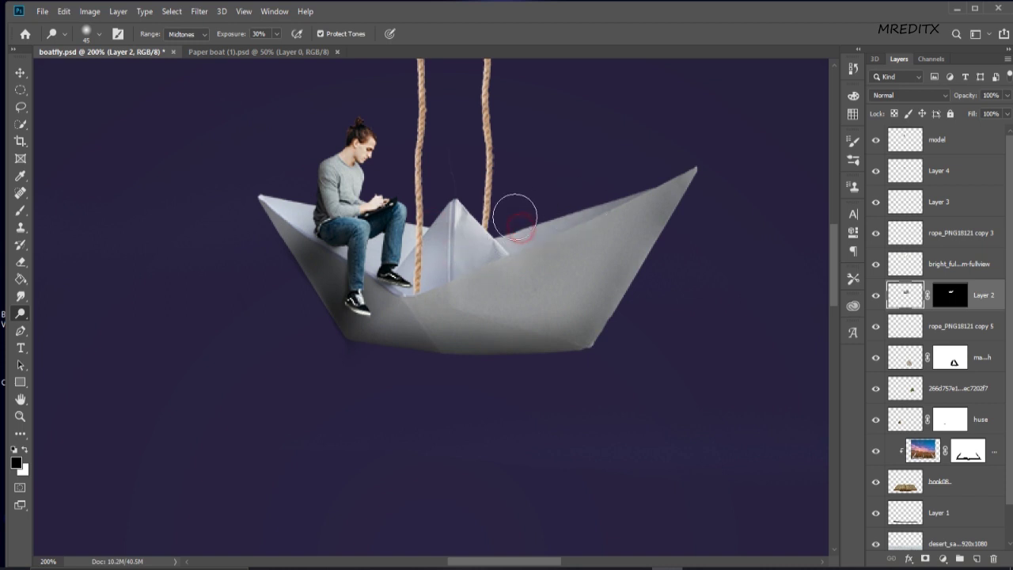
key(ctrl+minus)
key(ctrl+minus)
key(ctrl+plus)
key(ctrl+plus)
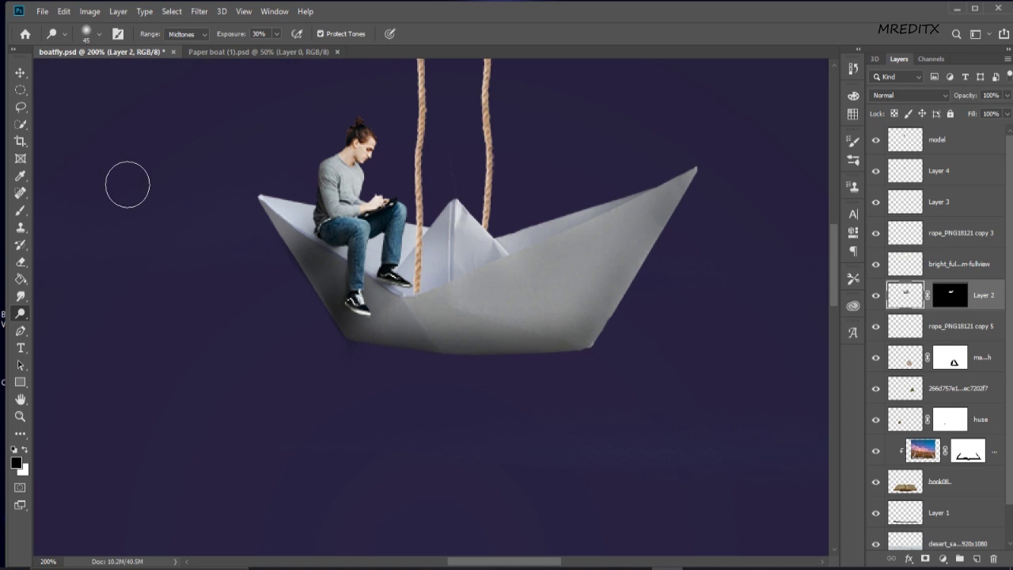
right_click(23, 313)
click(67, 326)
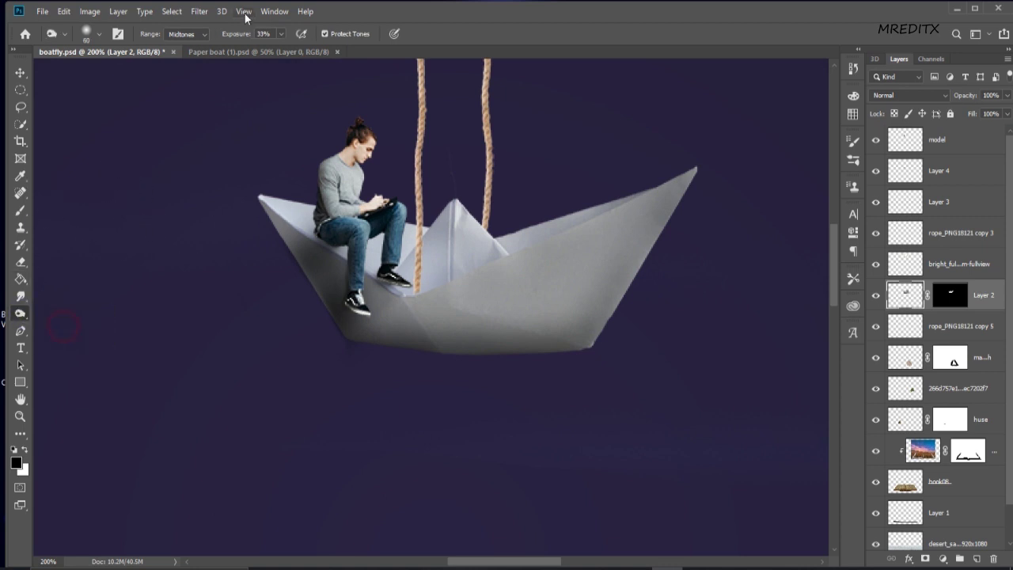
drag(234, 39, 227, 39)
drag(572, 271, 464, 346)
drag(613, 229, 537, 334)
Step: Return to the Dodge tool, select the man's layer, and pan down to the open-book landscape
scroll(489, 412, down, 2)
scroll(496, 410, down, 2)
scroll(496, 411, down, 1)
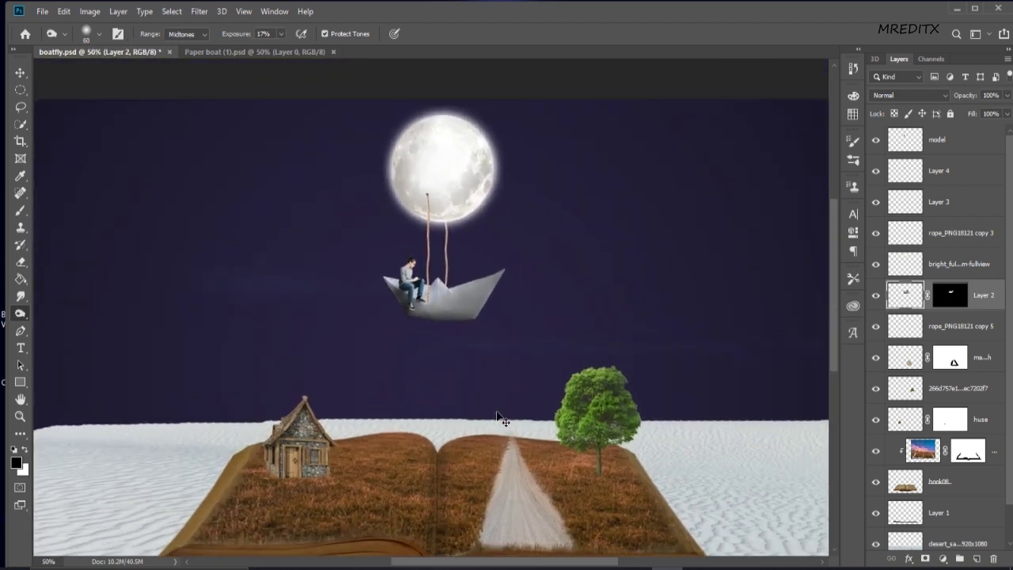
scroll(497, 411, up, 3)
scroll(497, 411, up, 1)
scroll(497, 411, up, 1)
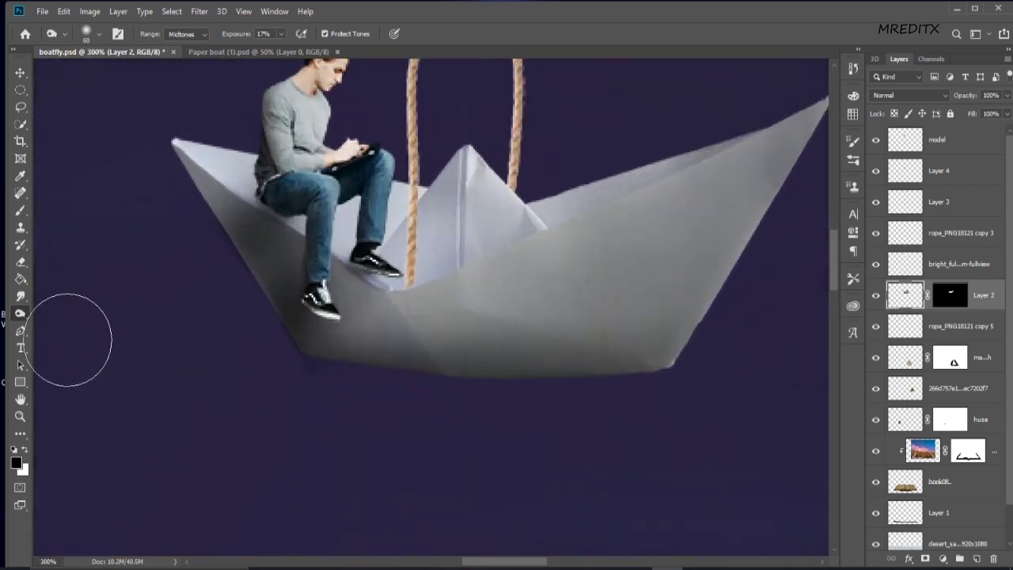
right_click(20, 314)
click(64, 310)
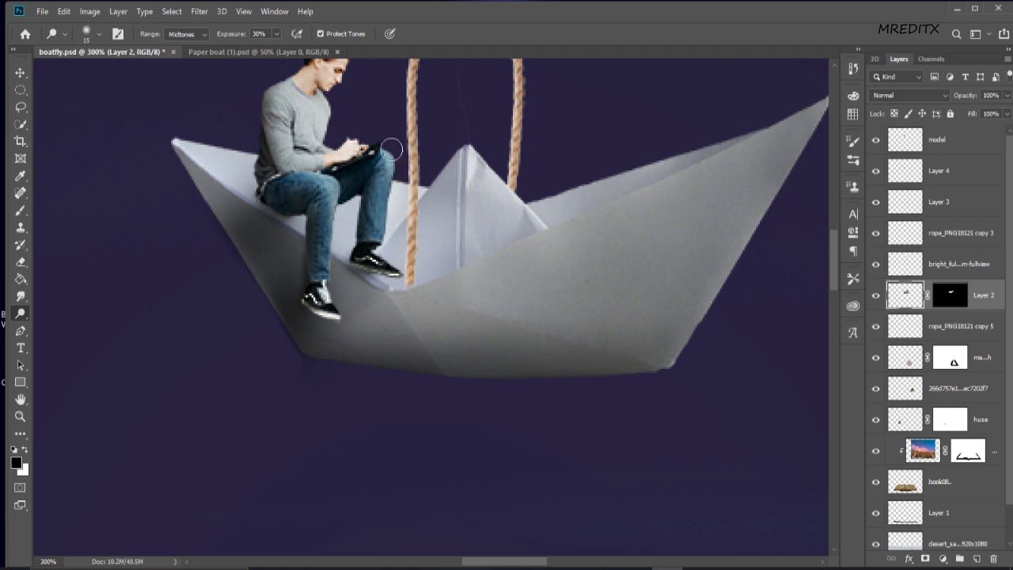
scroll(375, 145, down, 1)
scroll(375, 145, down, 2)
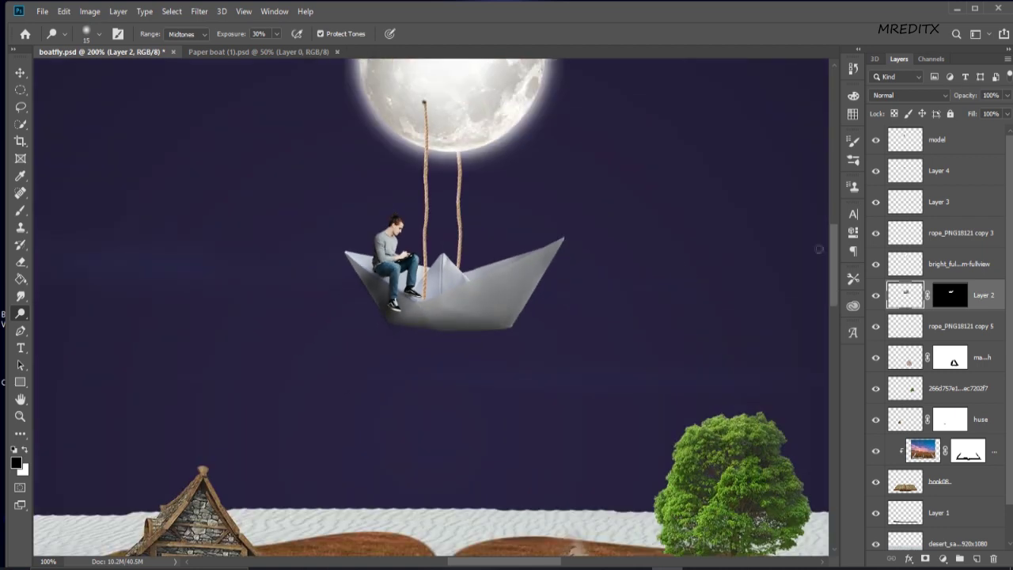
click(950, 139)
scroll(474, 224, up, 1)
scroll(474, 224, up, 2)
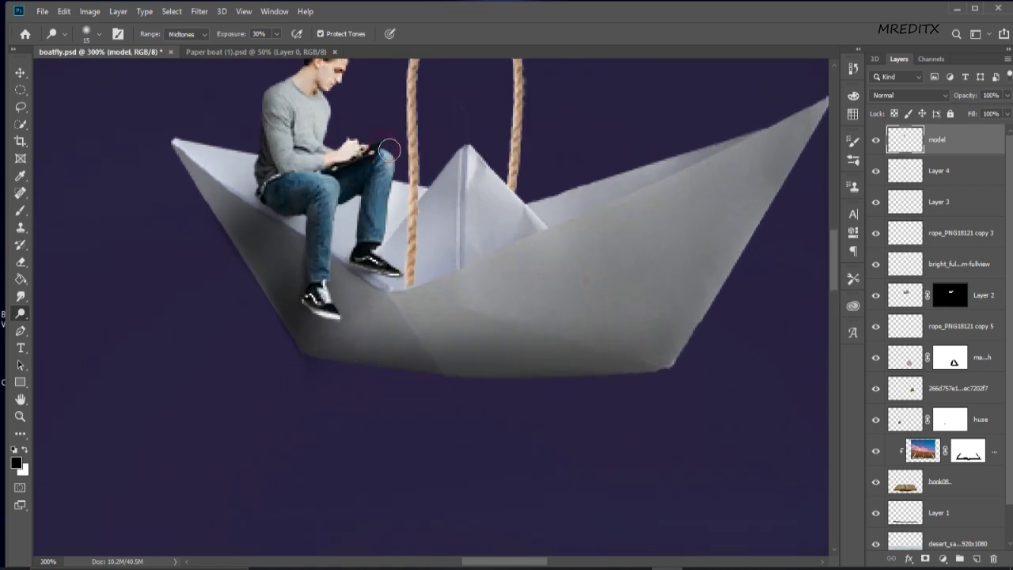
scroll(506, 185, down, 1)
scroll(508, 179, down, 2)
scroll(508, 179, down, 1)
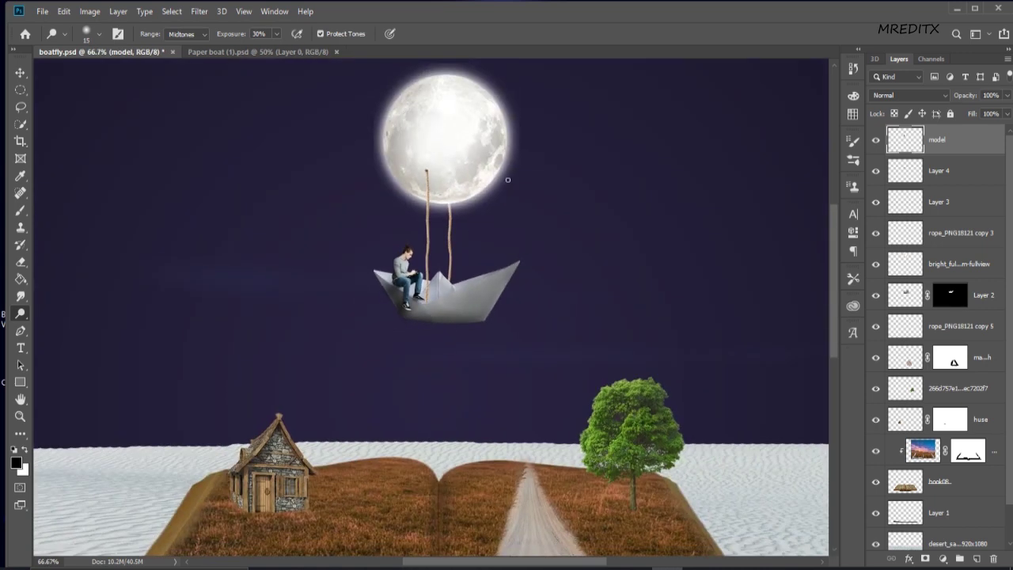
drag(832, 261, 828, 311)
scroll(829, 311, down, 1)
scroll(975, 460, down, 1)
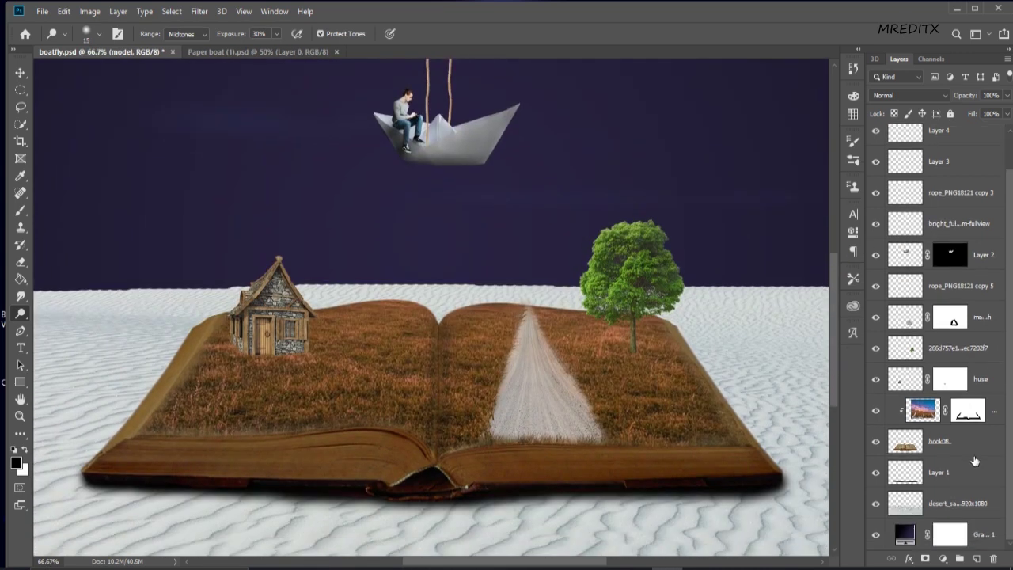
Step: Toggle visibility of the layer above the house and add an empty layer above huse
click(943, 351)
click(876, 349)
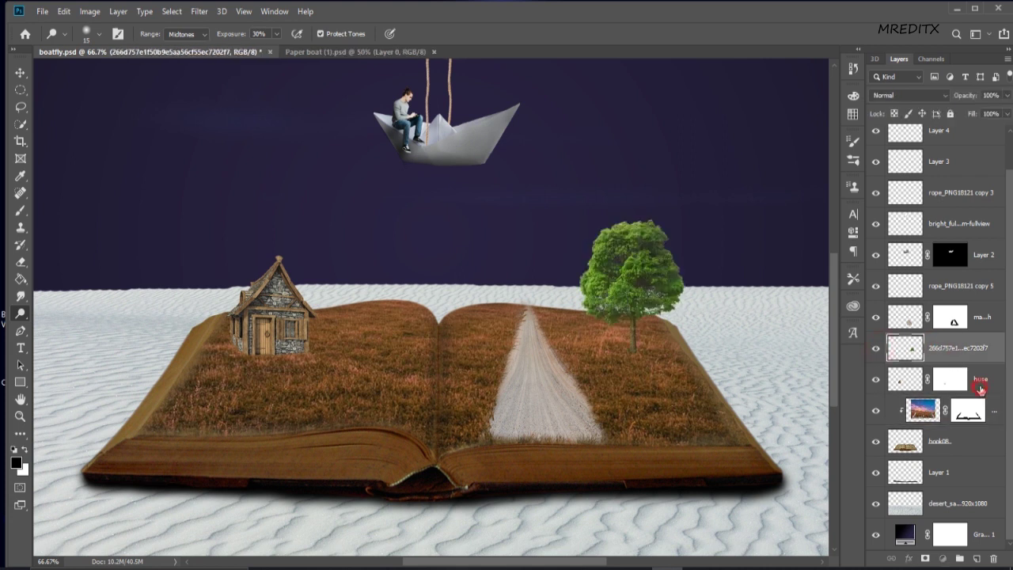
click(980, 387)
click(977, 559)
Step: Delete the empty layer and burn the grass beside the tree trunk at 29% exposure
click(19, 213)
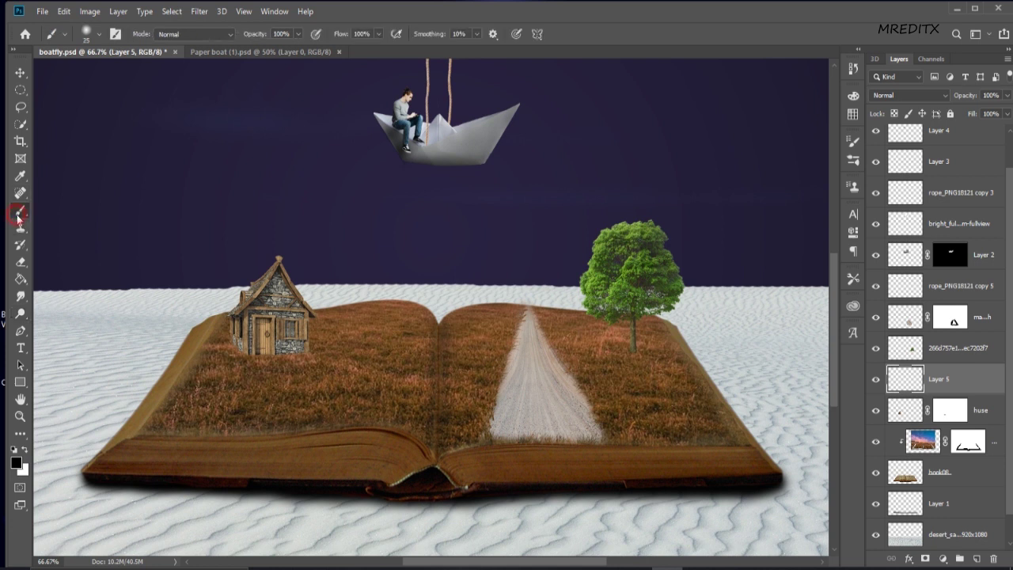
click(21, 313)
right_click(21, 314)
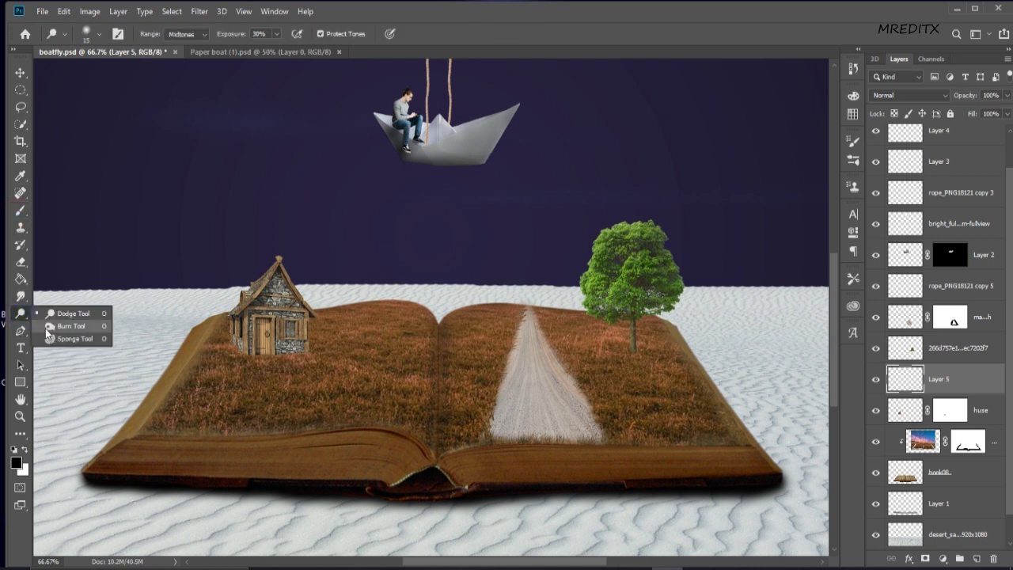
click(70, 326)
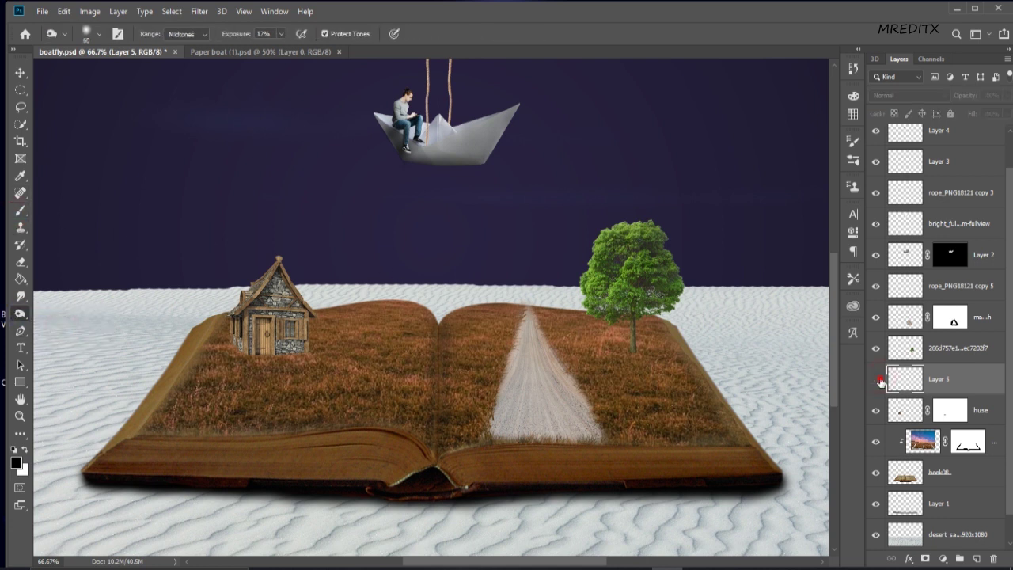
key(Delete)
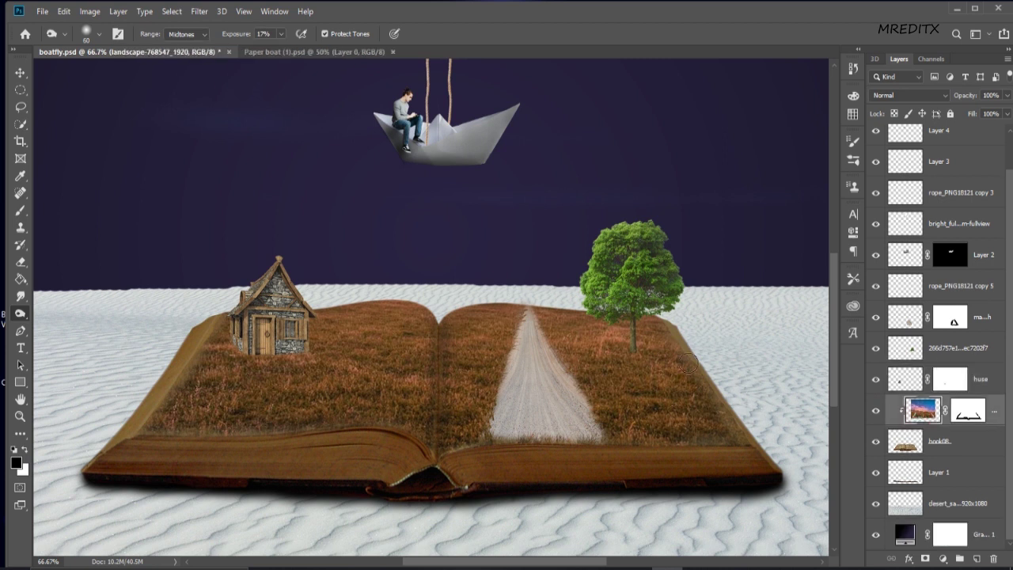
key(ctrl+plus)
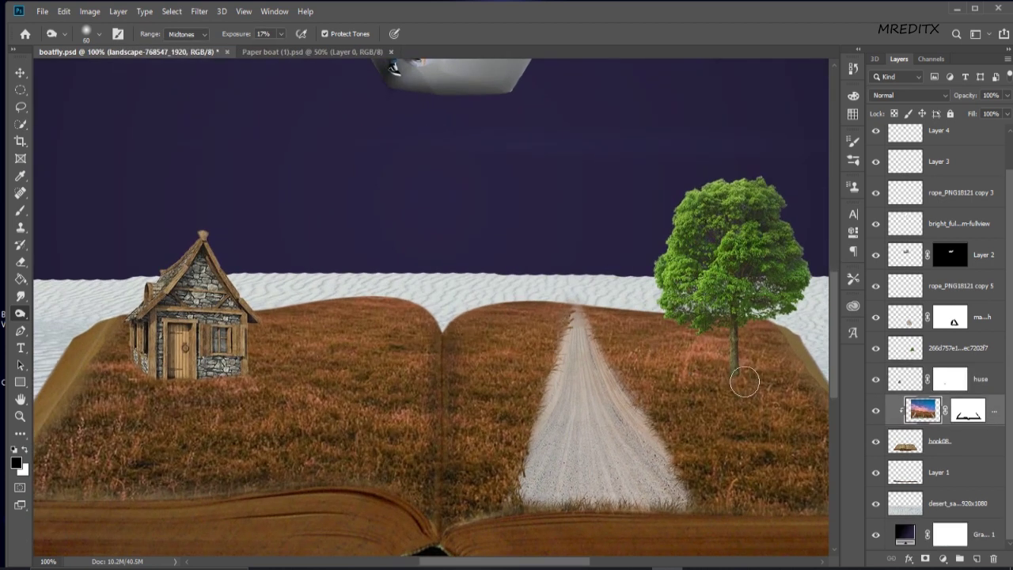
key(ctrl+minus)
drag(654, 359, 634, 352)
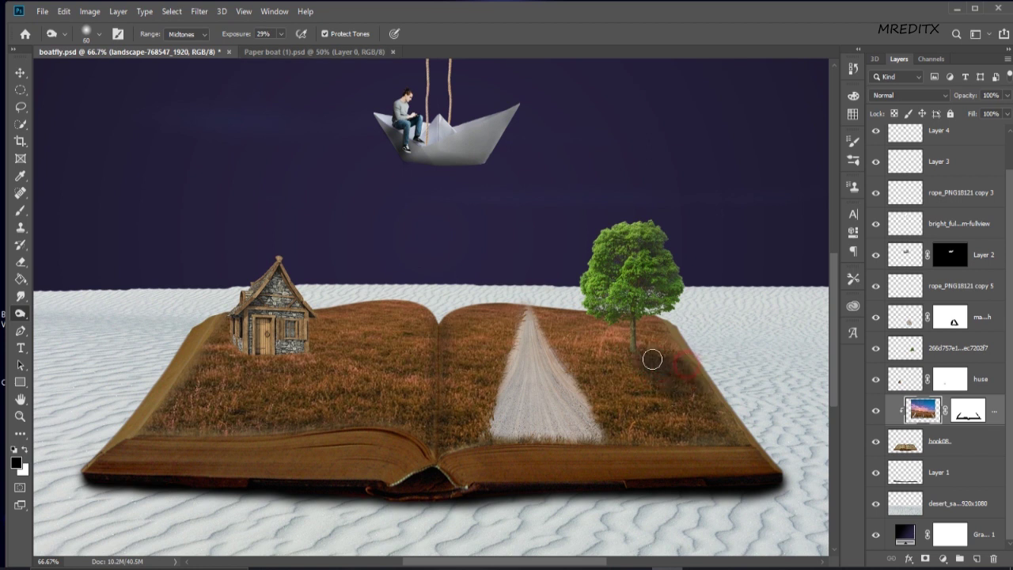
Step: Duplicate the huse layer and turn the original solid black with a colour overlay
click(982, 384)
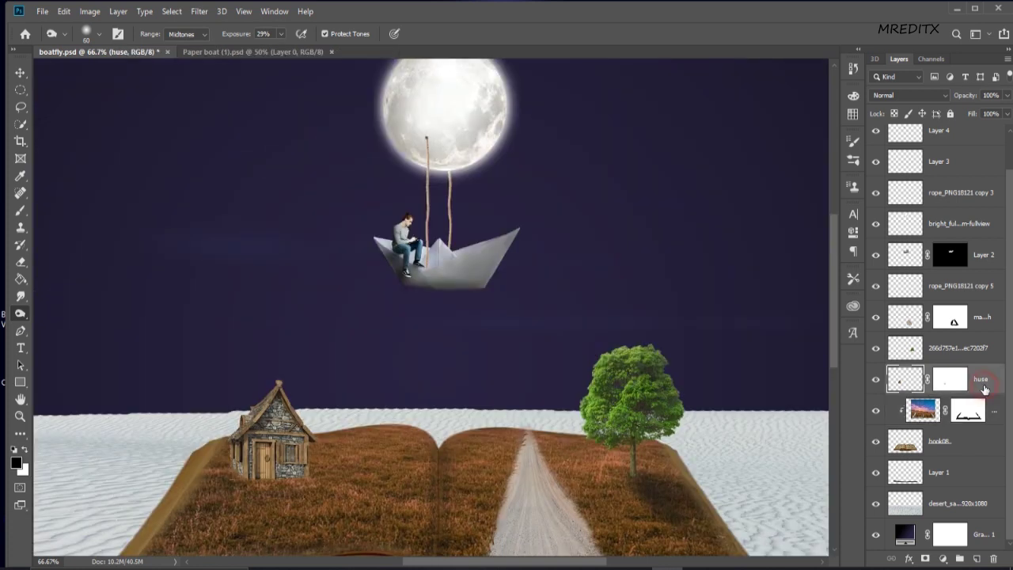
right_click(984, 384)
click(856, 74)
key(Return)
click(926, 417)
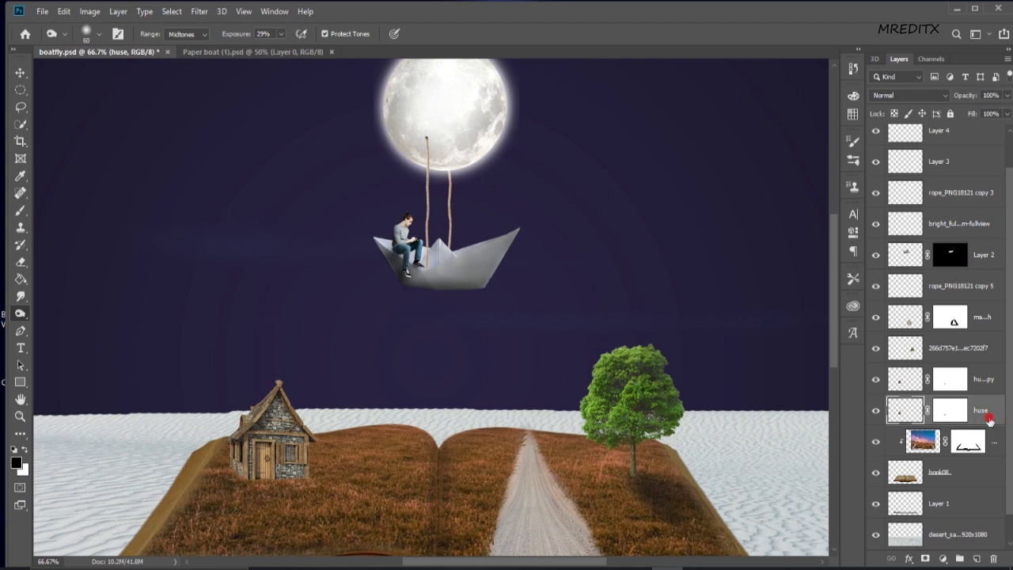
double_click(996, 425)
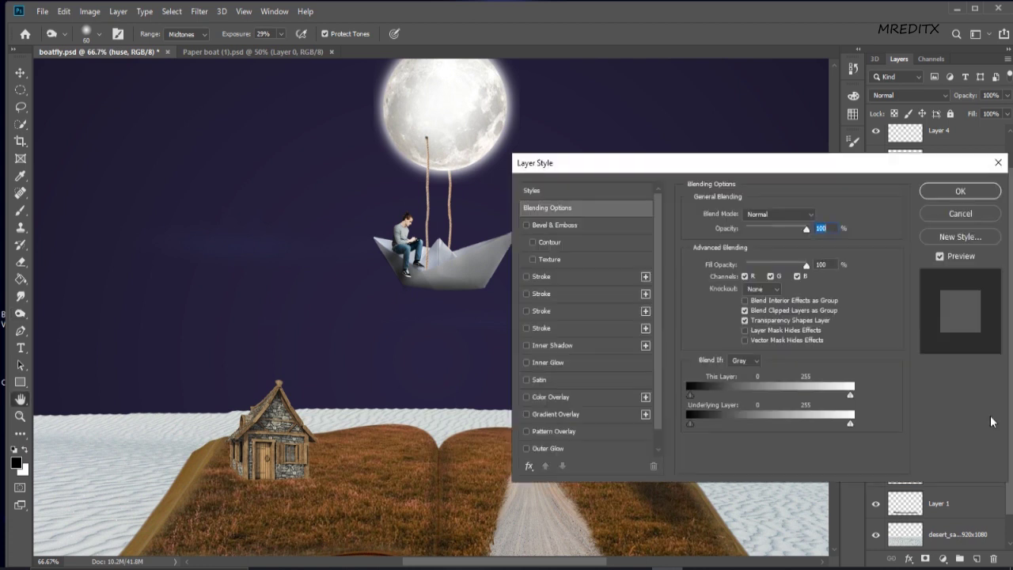
click(527, 397)
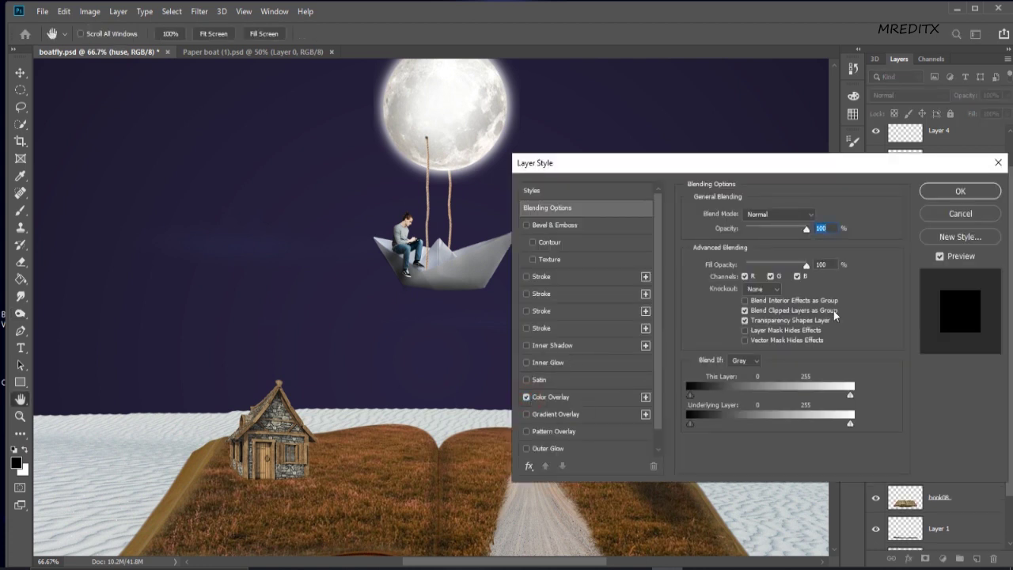
click(961, 190)
Step: Free Transform the black house, flipping and skewing it flat onto the grass, and commit
key(ctrl+t)
mouse_move(274, 383)
mouse_down()
mouse_move(184, 536)
mouse_move(182, 515)
mouse_up()
drag(239, 485, 250, 493)
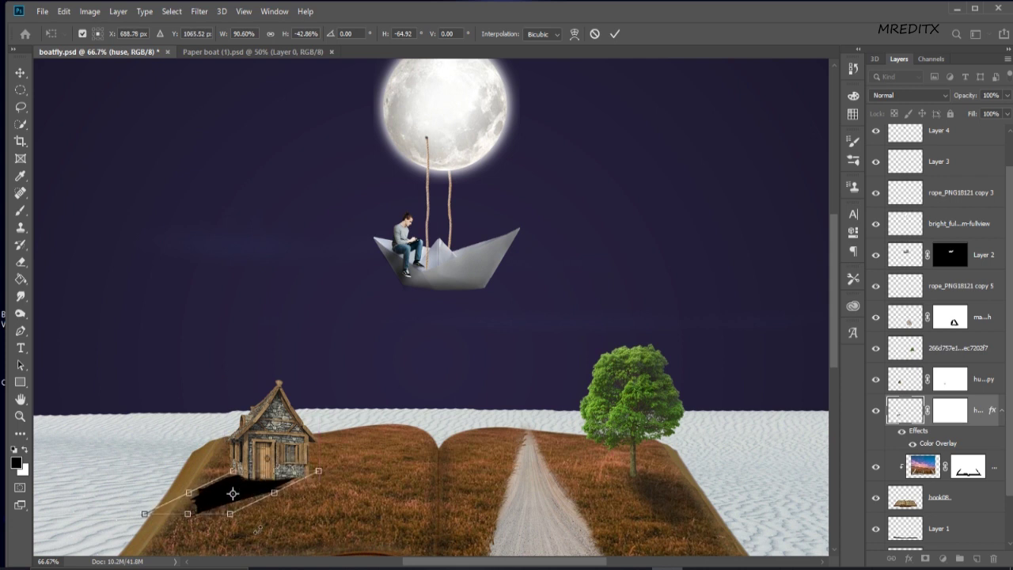
drag(135, 516, 136, 524)
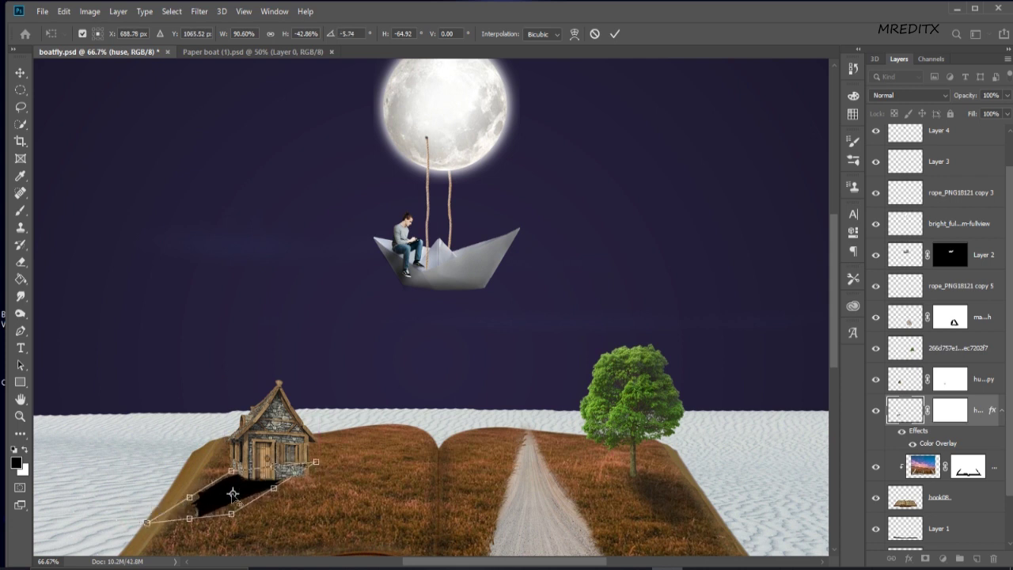
mouse_move(215, 496)
mouse_down()
mouse_move(229, 509)
mouse_move(224, 498)
mouse_up()
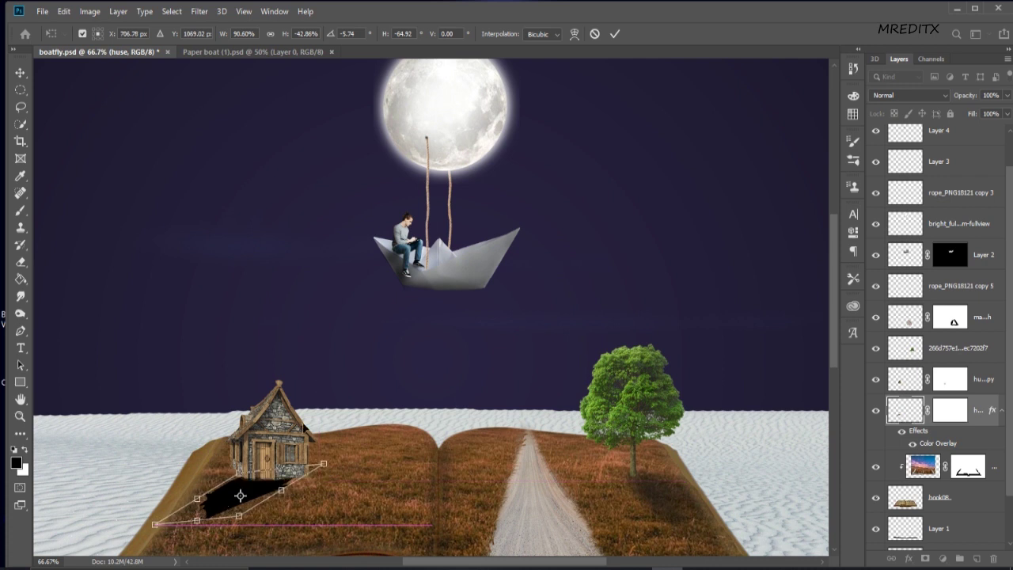
key(ctrl+plus)
scroll(698, 372, down, 5)
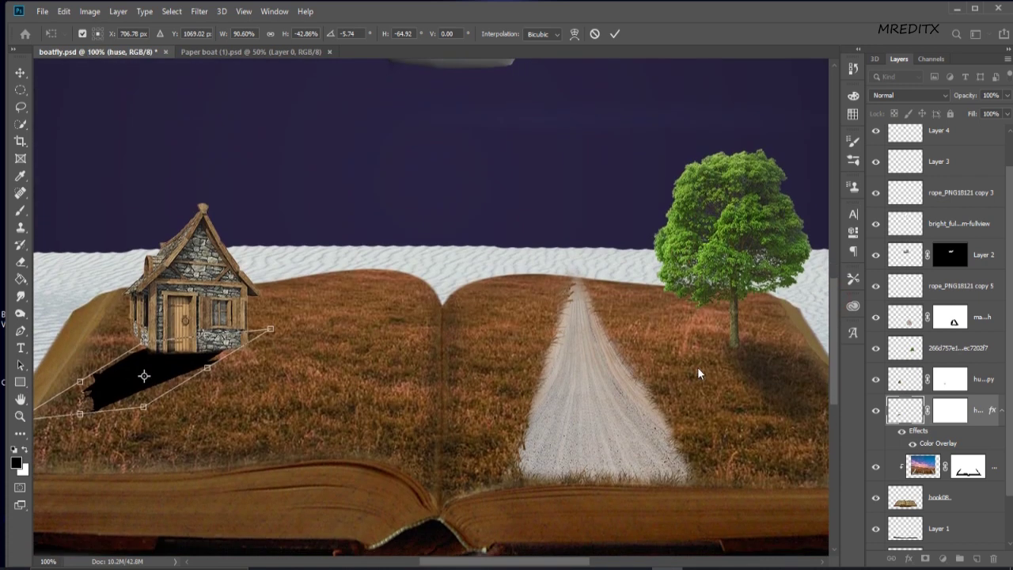
mouse_move(208, 368)
mouse_down()
mouse_move(212, 388)
mouse_move(186, 369)
mouse_up()
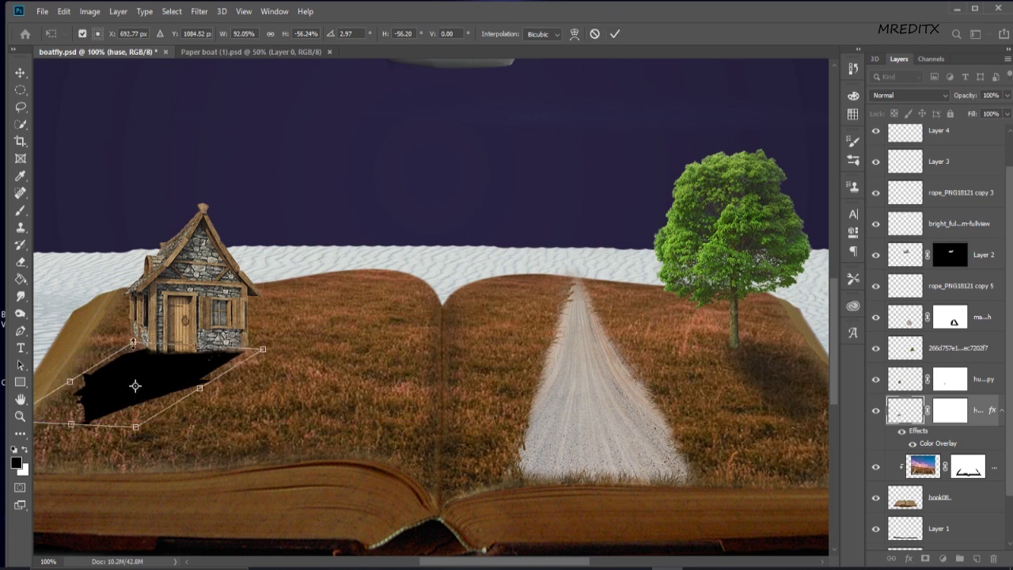
drag(73, 378, 70, 359)
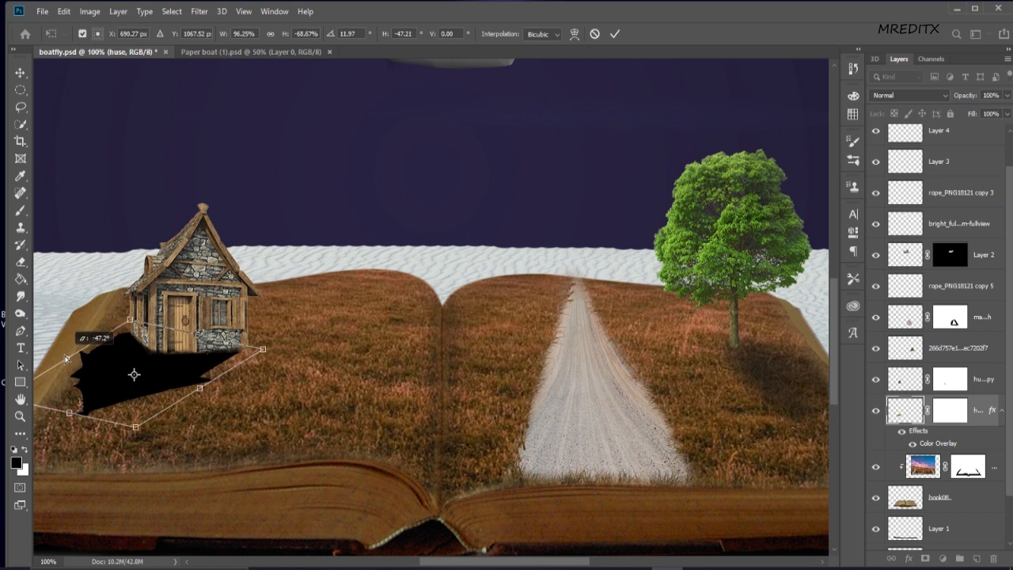
click(615, 34)
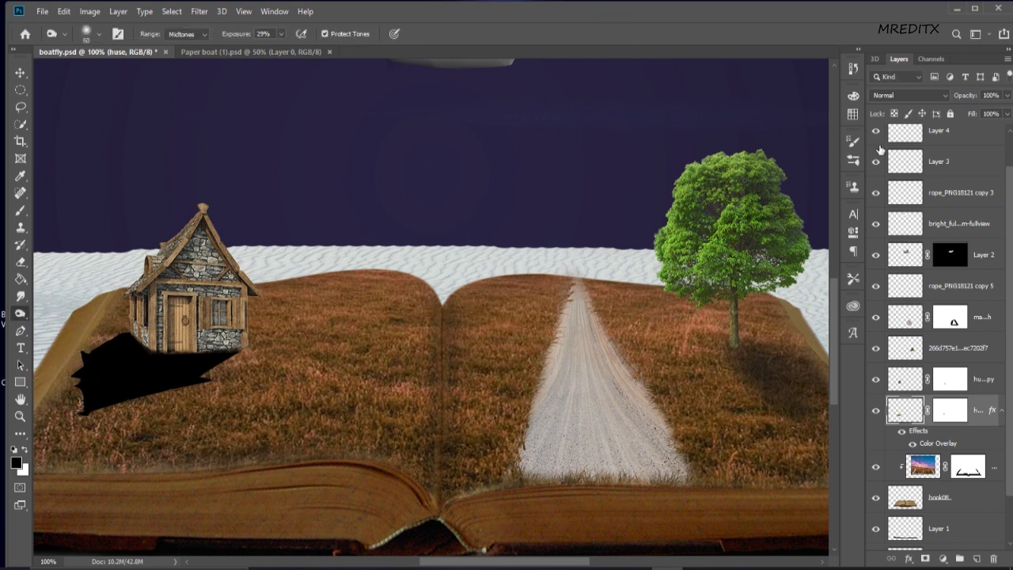
Step: Soften the shadow with a Gaussian Blur of about 30 px radius
click(194, 12)
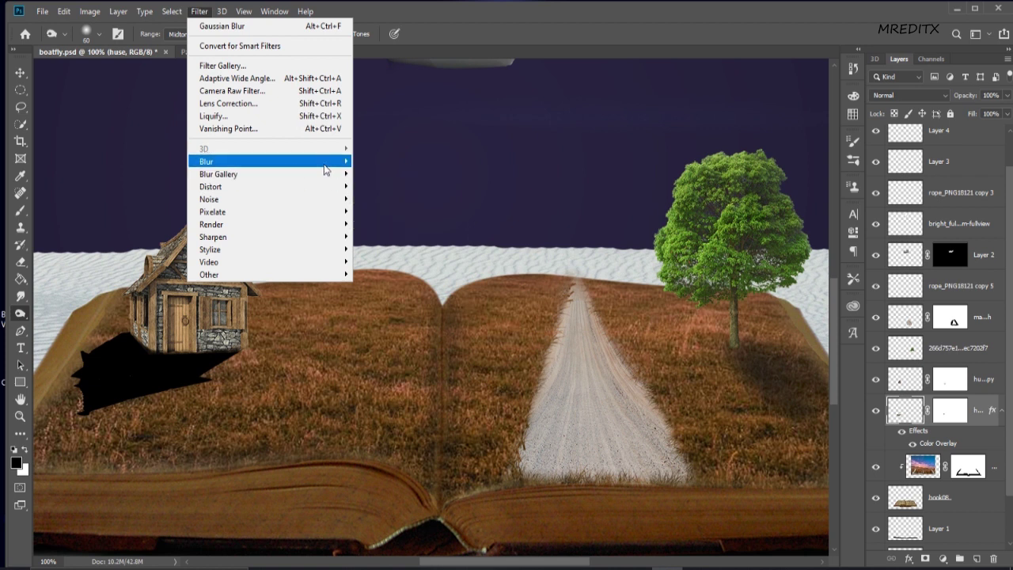
mouse_move(237, 162)
click(389, 209)
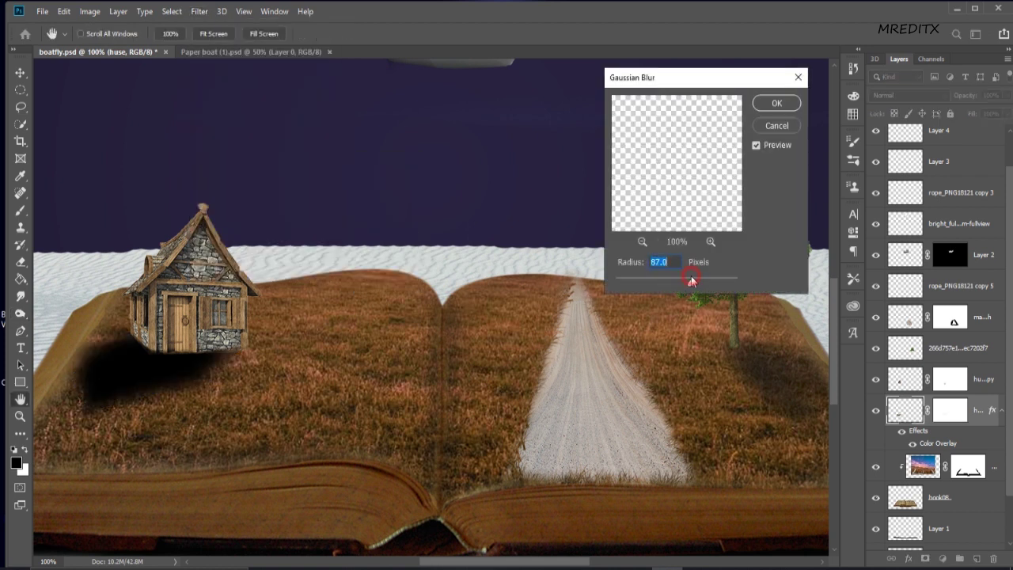
drag(691, 280, 673, 283)
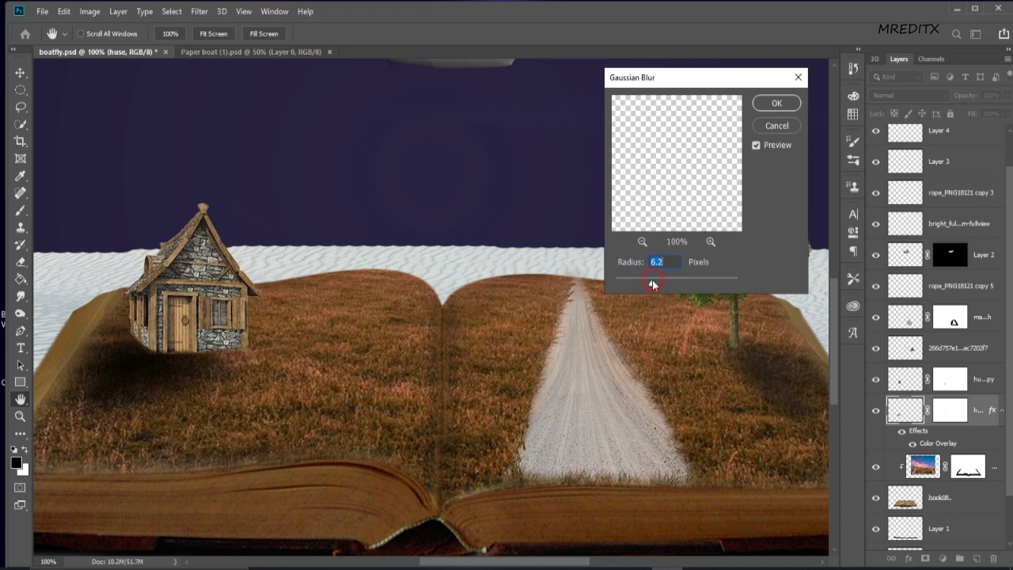
click(777, 103)
key(o)
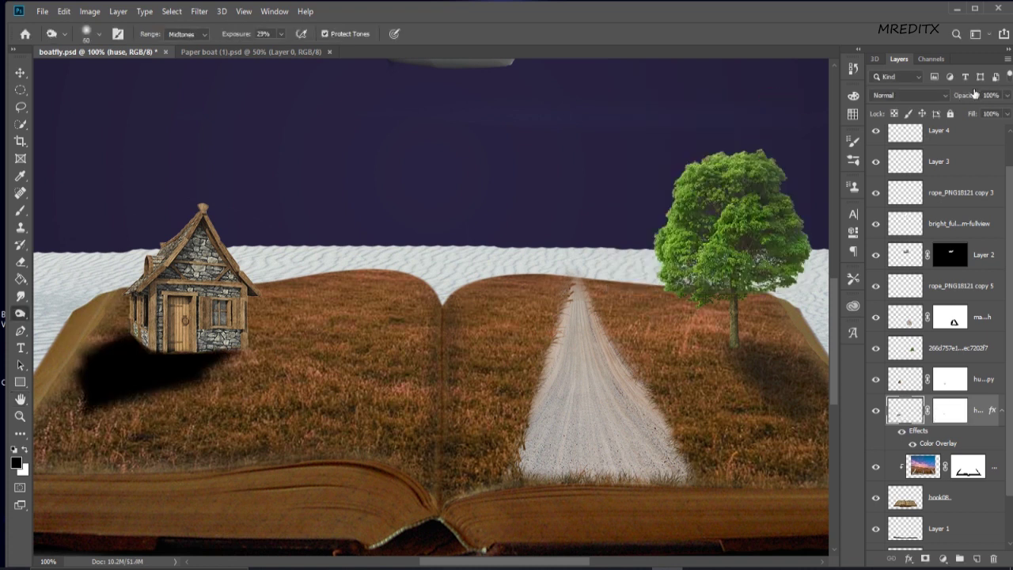
Step: Lower the shadow layer's opacity to 38%
drag(944, 100, 937, 99)
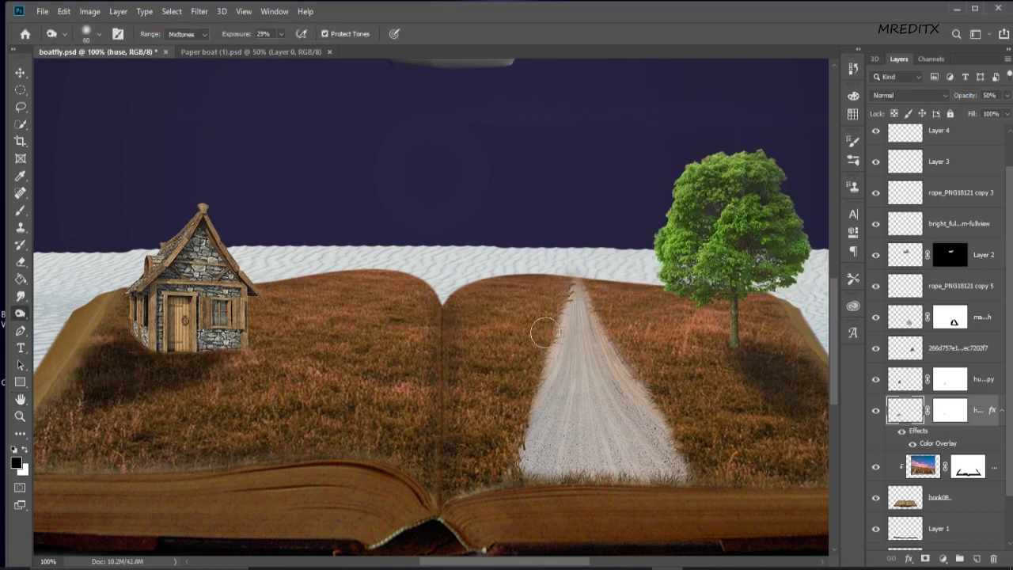
key(ctrl+minus)
key(ctrl+minus)
key(ctrl+minus)
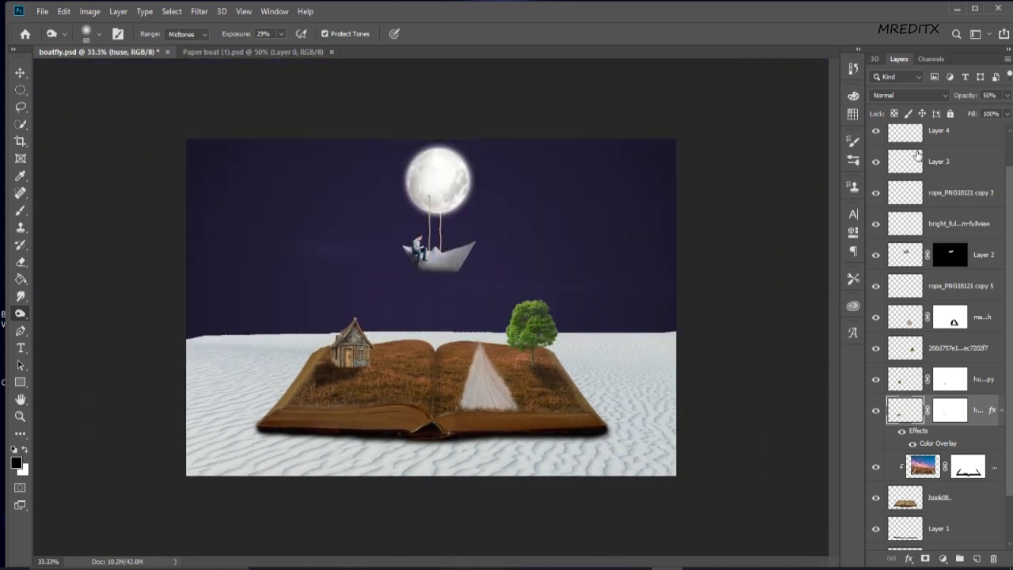
key(ctrl+plus)
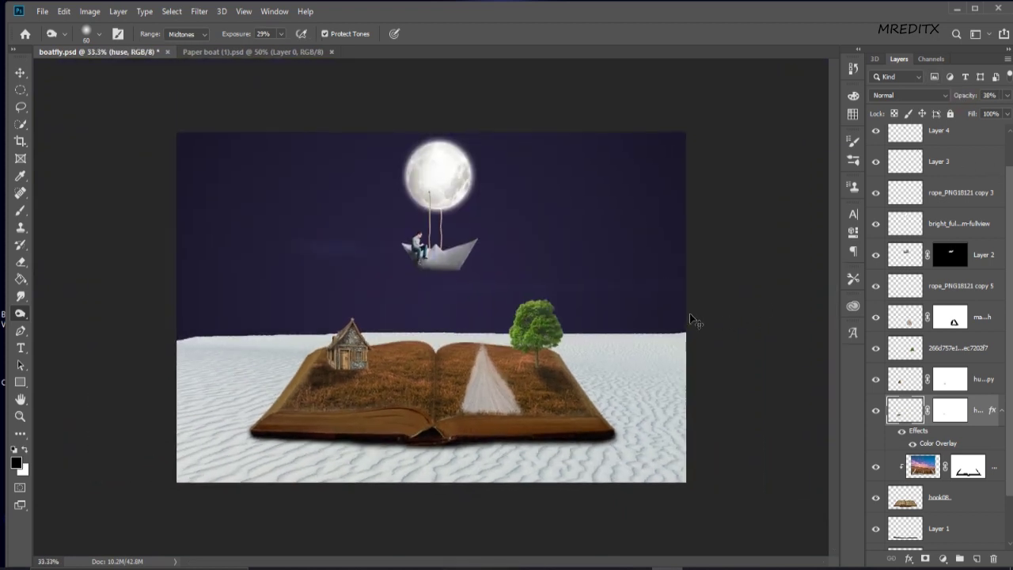
key(ctrl+plus)
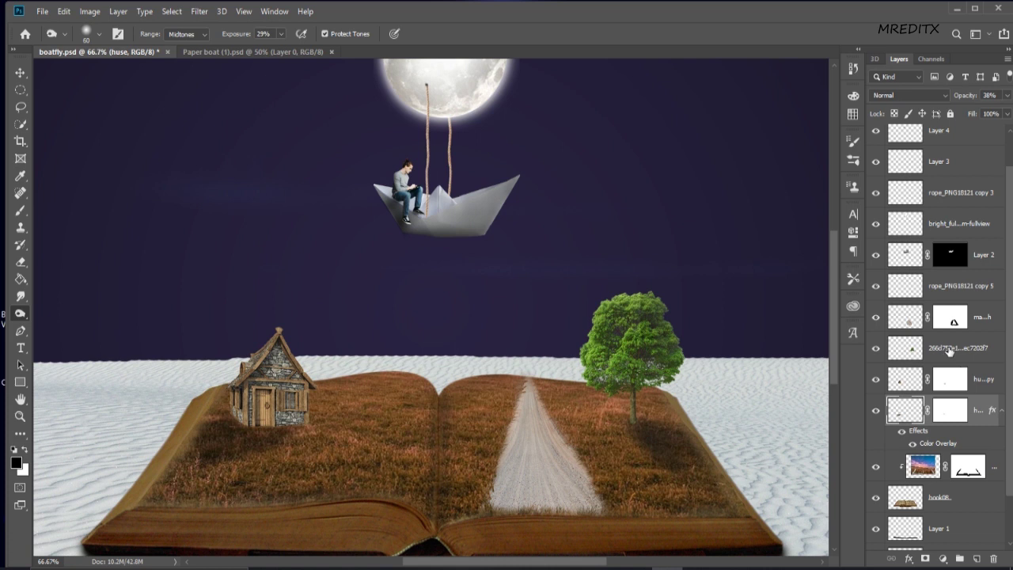
click(943, 353)
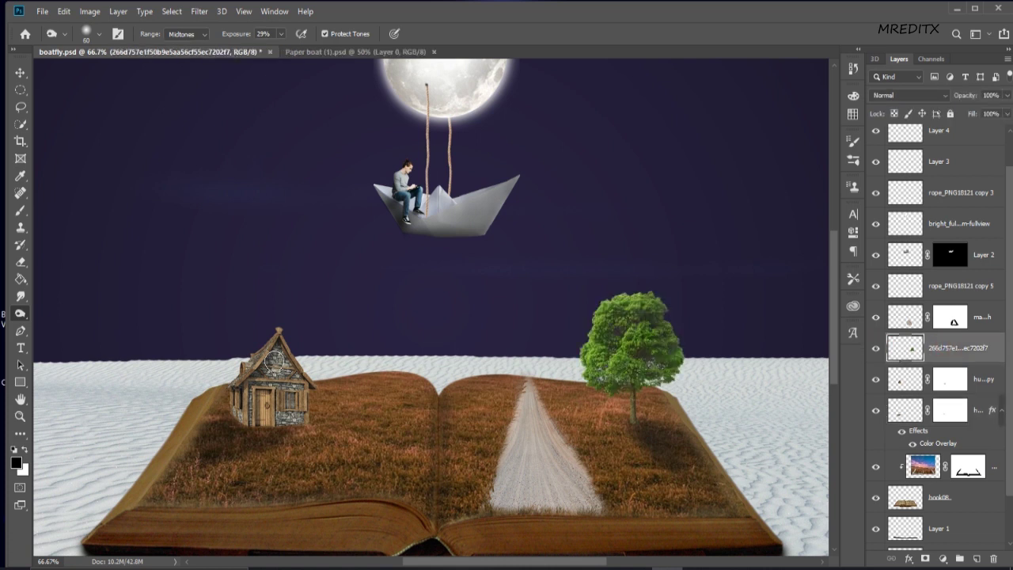
Step: Burn the tree's foliage across its left-centre and right edge
right_click(19, 316)
click(64, 322)
key(ctrl+plus)
mouse_move(761, 314)
mouse_down()
mouse_move(719, 329)
mouse_move(793, 388)
mouse_move(740, 489)
mouse_up()
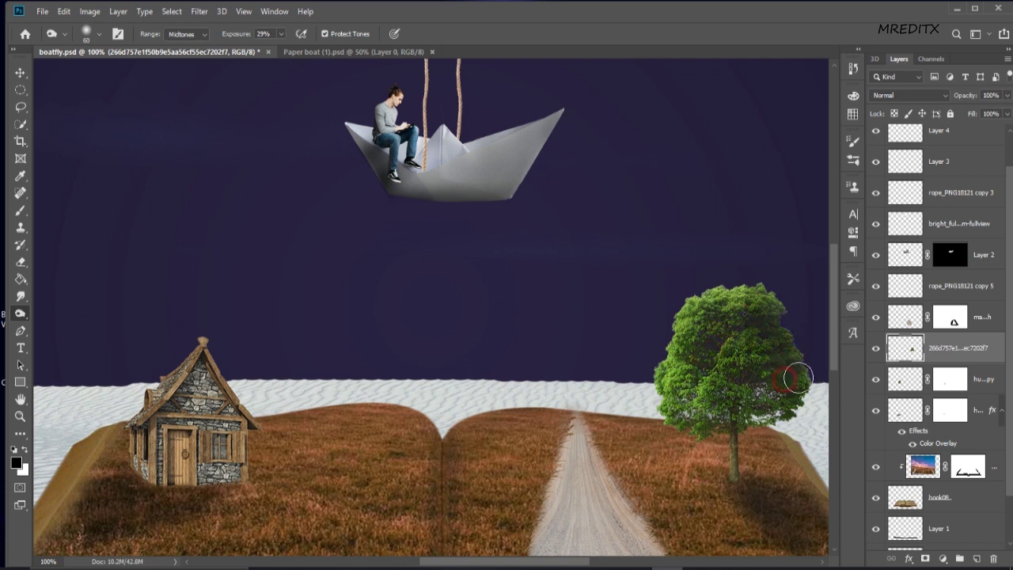
drag(760, 321, 697, 404)
mouse_move(741, 303)
mouse_down()
mouse_move(804, 418)
mouse_move(768, 305)
mouse_move(783, 322)
mouse_move(704, 419)
mouse_move(691, 387)
mouse_move(697, 350)
mouse_up()
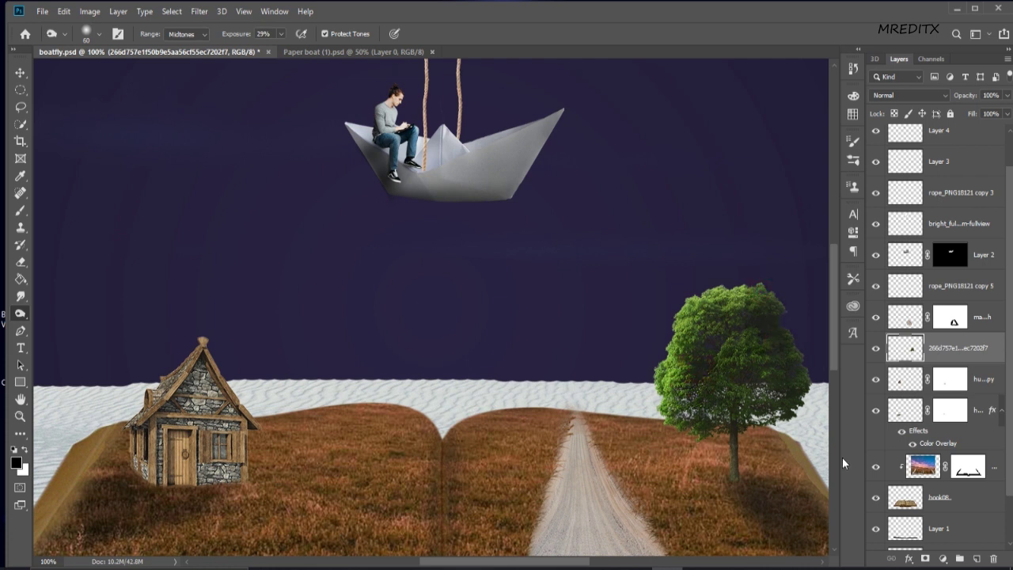
Step: Burn the stone wall and roof edge on the huse copy layer
key(ctrl+minus)
key(ctrl+minus)
key(ctrl+minus)
key(ctrl+plus)
key(ctrl+plus)
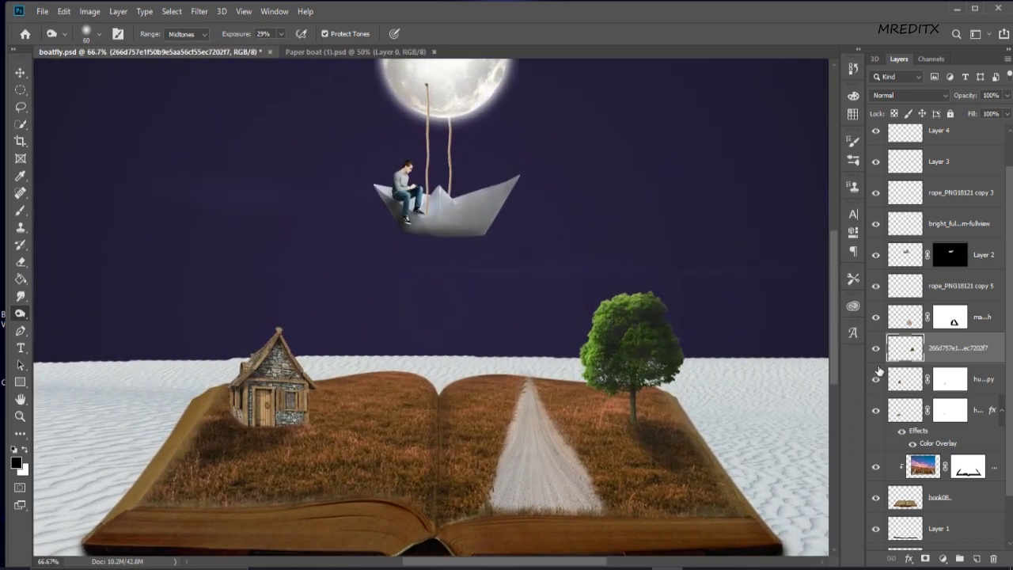
key(ctrl+plus)
click(913, 385)
mouse_move(151, 408)
mouse_down()
mouse_move(172, 430)
mouse_move(157, 497)
mouse_move(201, 357)
mouse_up()
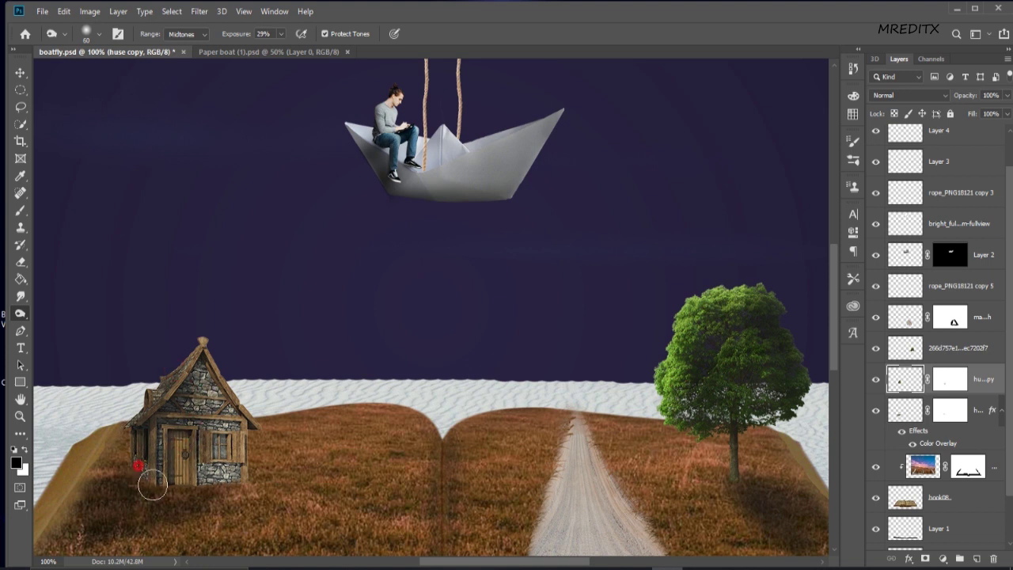
Step: Dodge the house's right roof edge and right wall to lighten them
key(ctrl+minus)
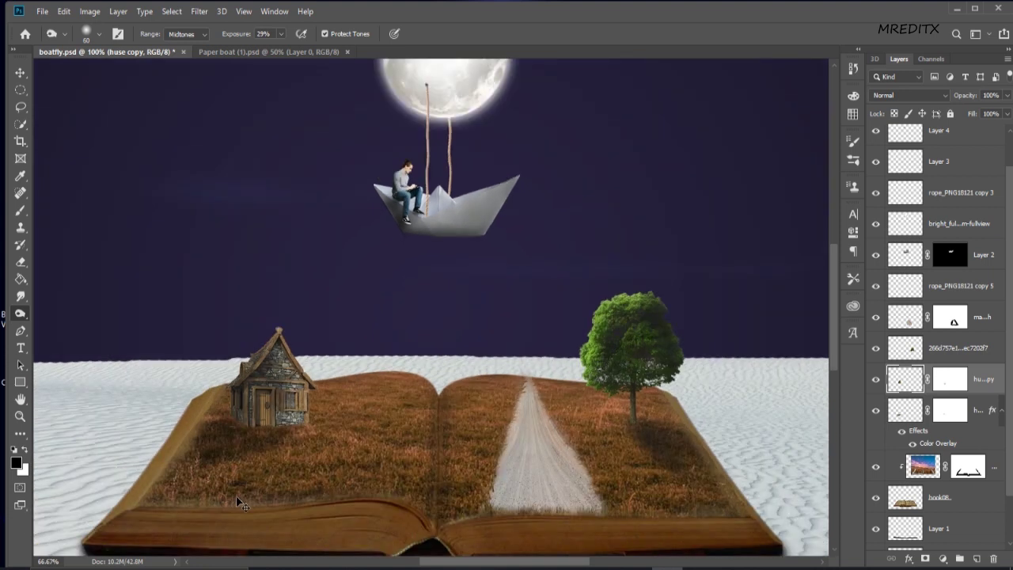
key(ctrl+plus)
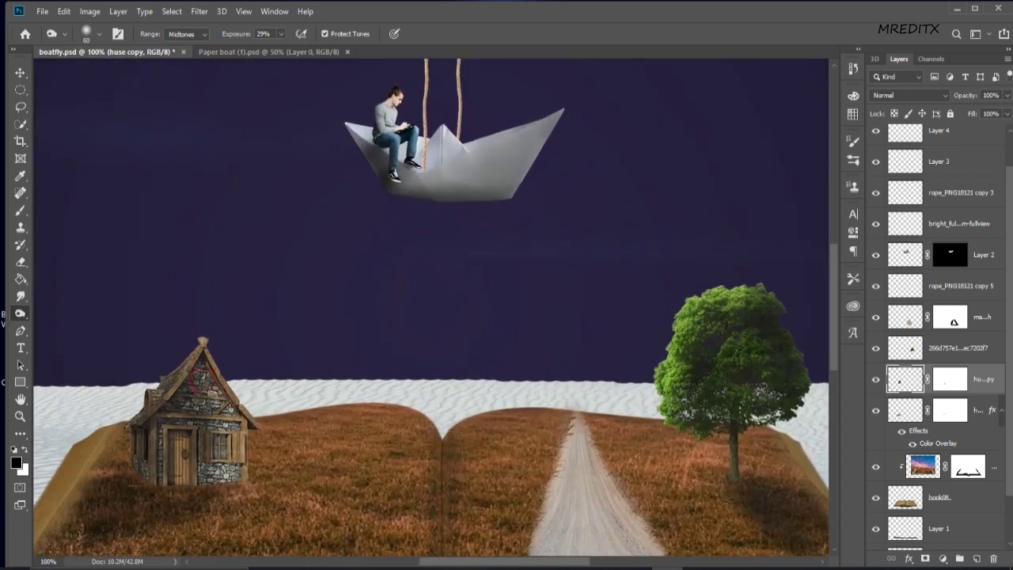
right_click(21, 313)
click(59, 310)
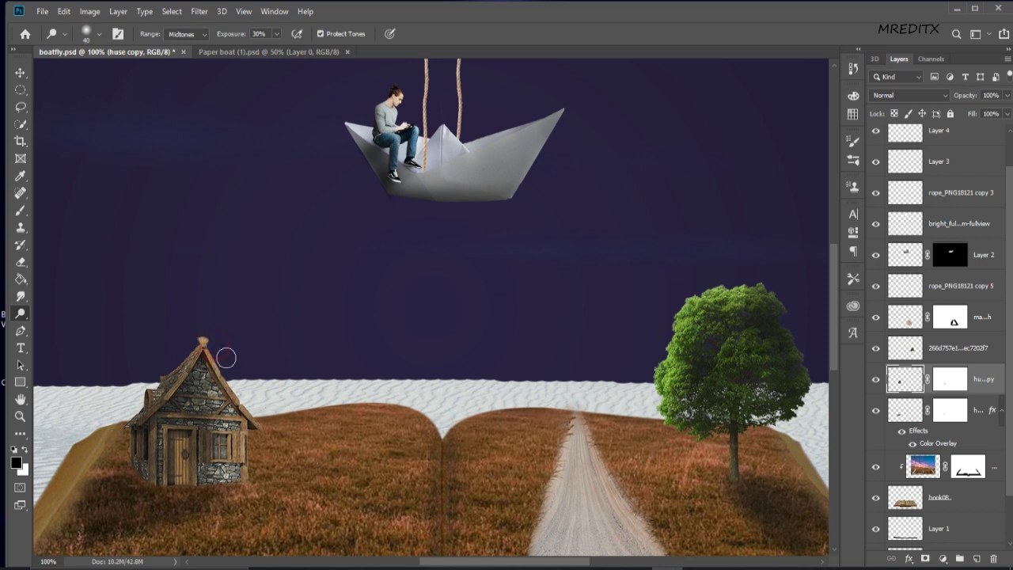
drag(224, 369, 242, 396)
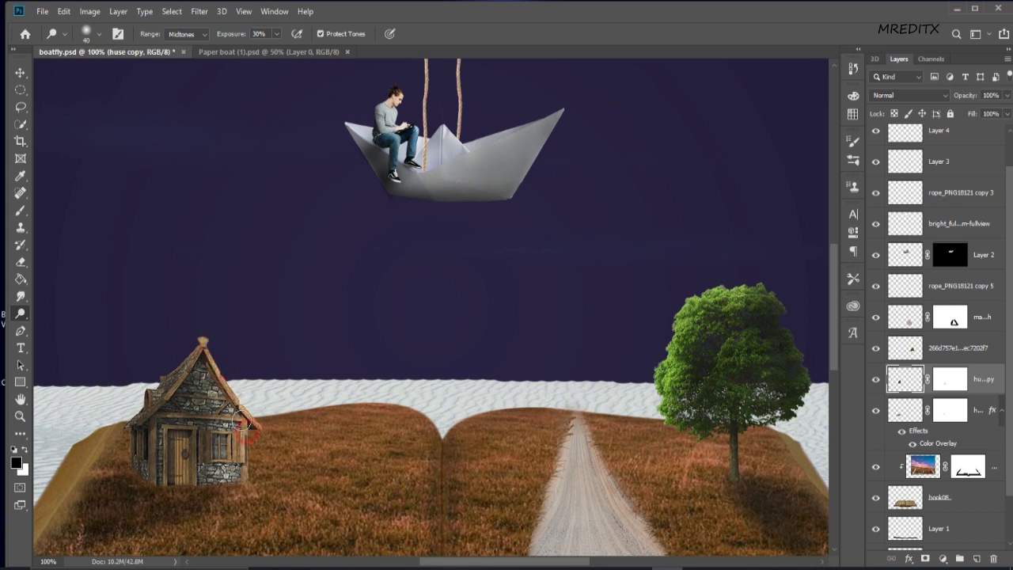
drag(274, 438, 211, 353)
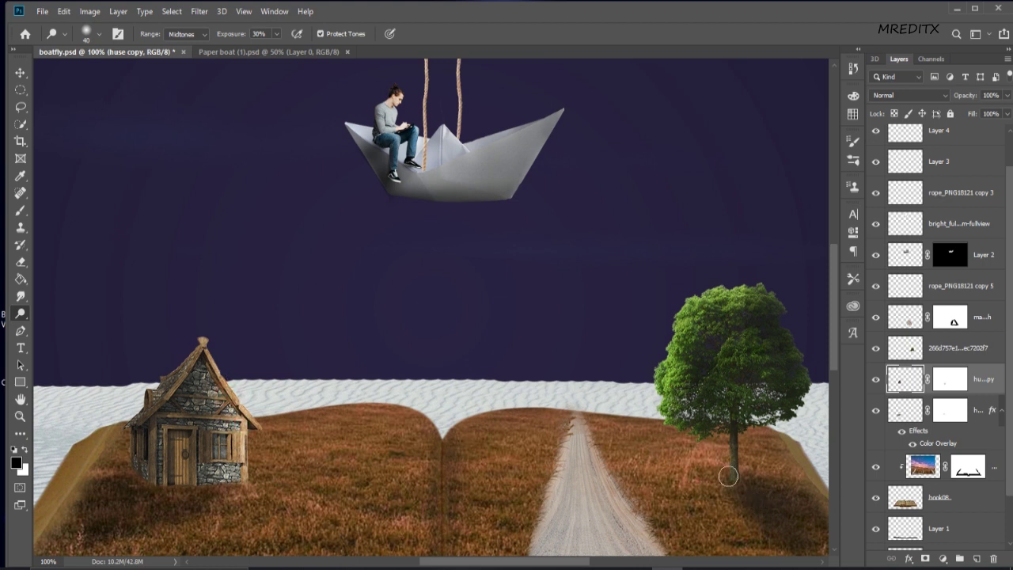
Step: Lighten the foliage along the tree's left edge with the Dodge tool
drag(670, 340, 675, 316)
drag(658, 349, 714, 275)
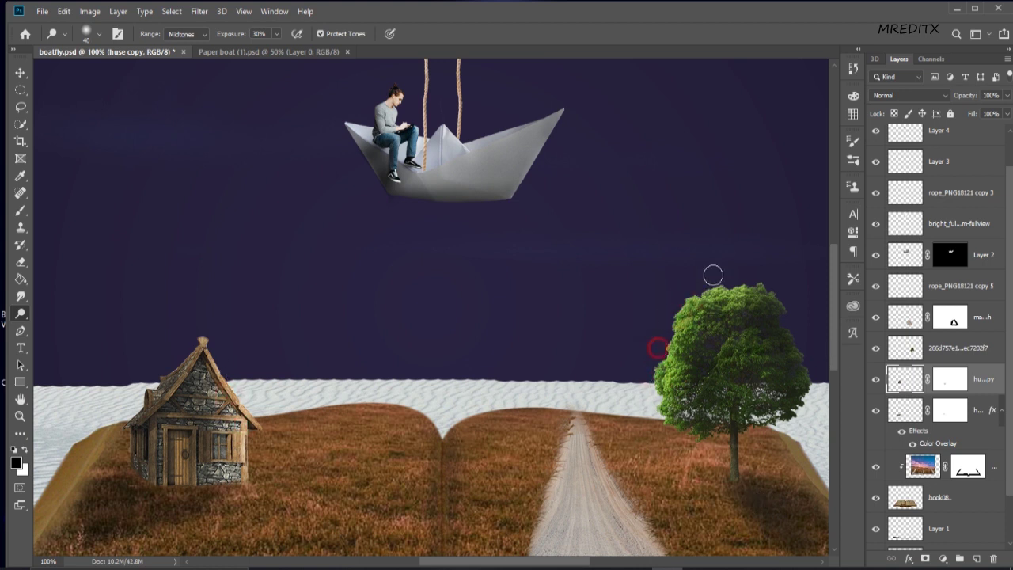
click(954, 353)
click(876, 348)
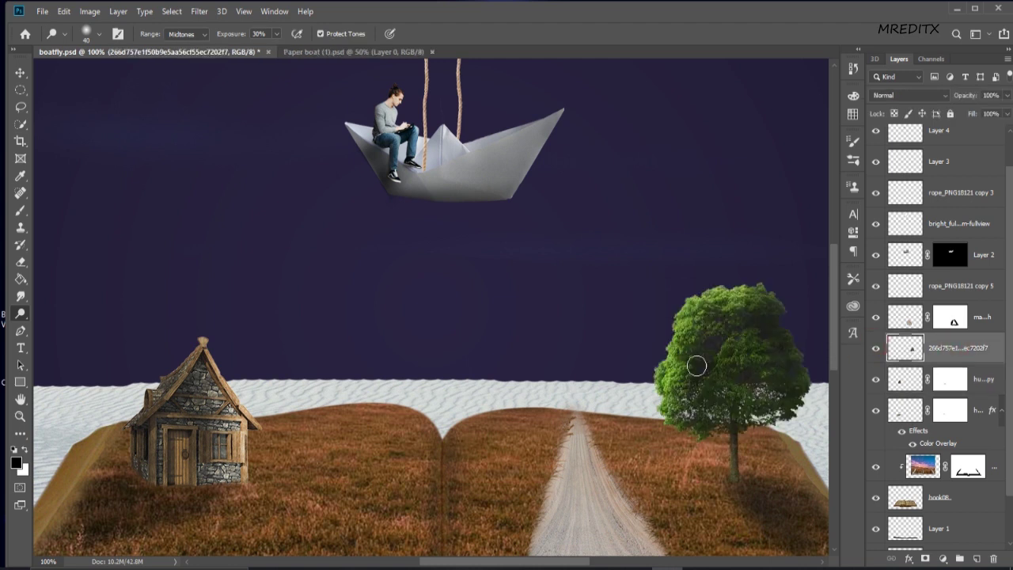
drag(726, 280, 653, 376)
key(ctrl+minus)
key(ctrl+minus)
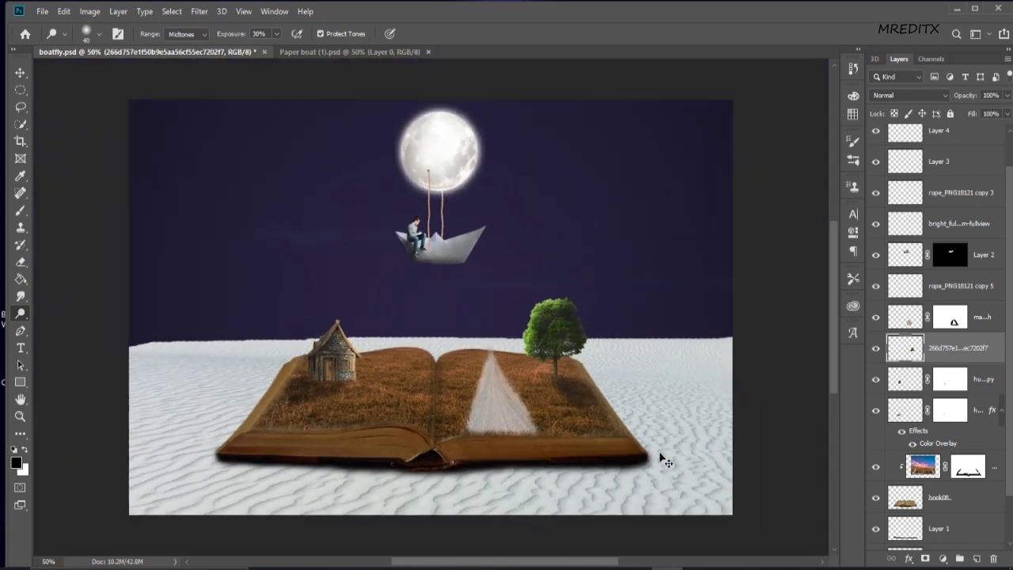
key(ctrl+plus)
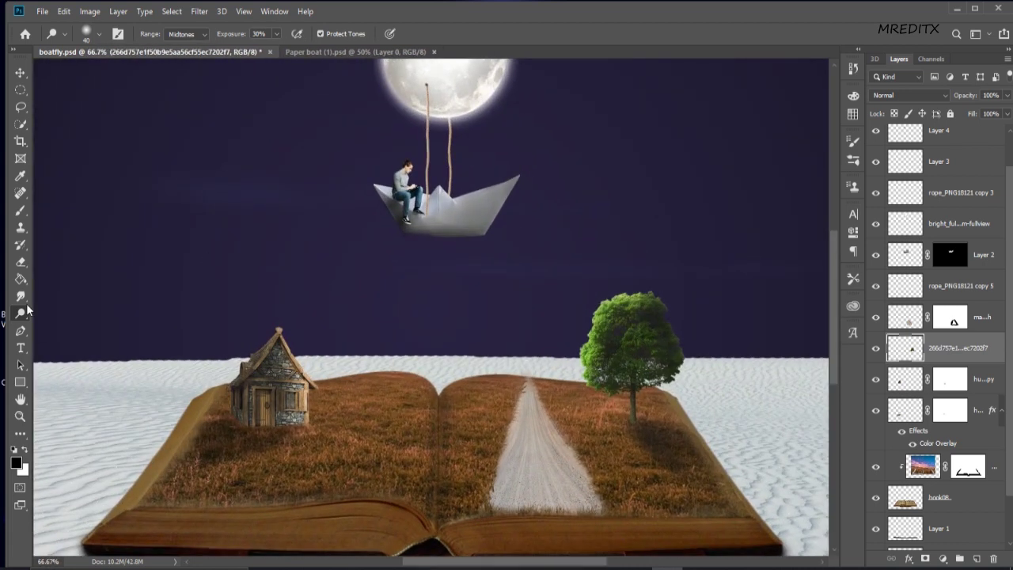
Step: Burn the right edge of the house on the huse copy layer
right_click(21, 313)
click(59, 324)
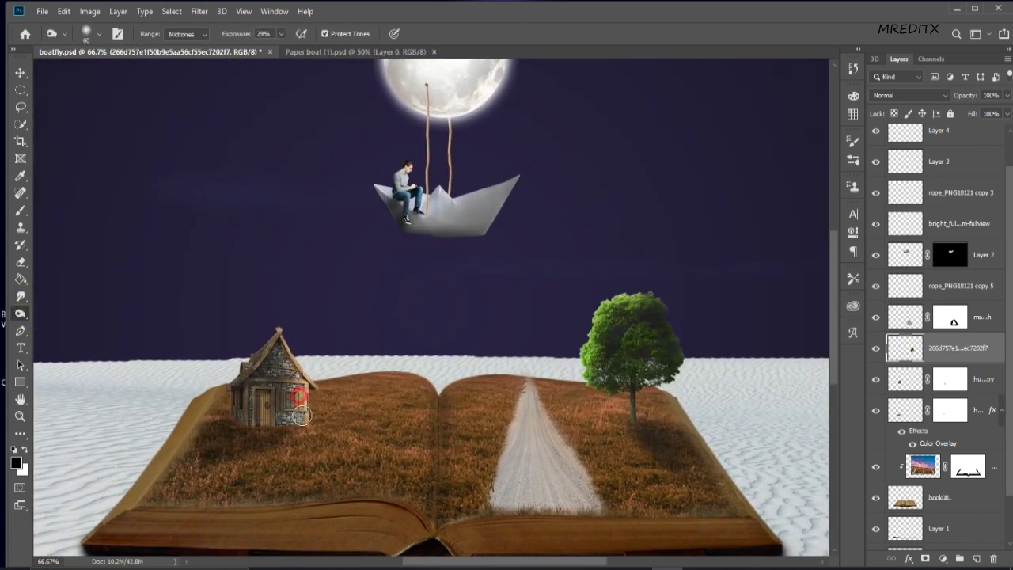
click(904, 383)
drag(309, 400, 296, 401)
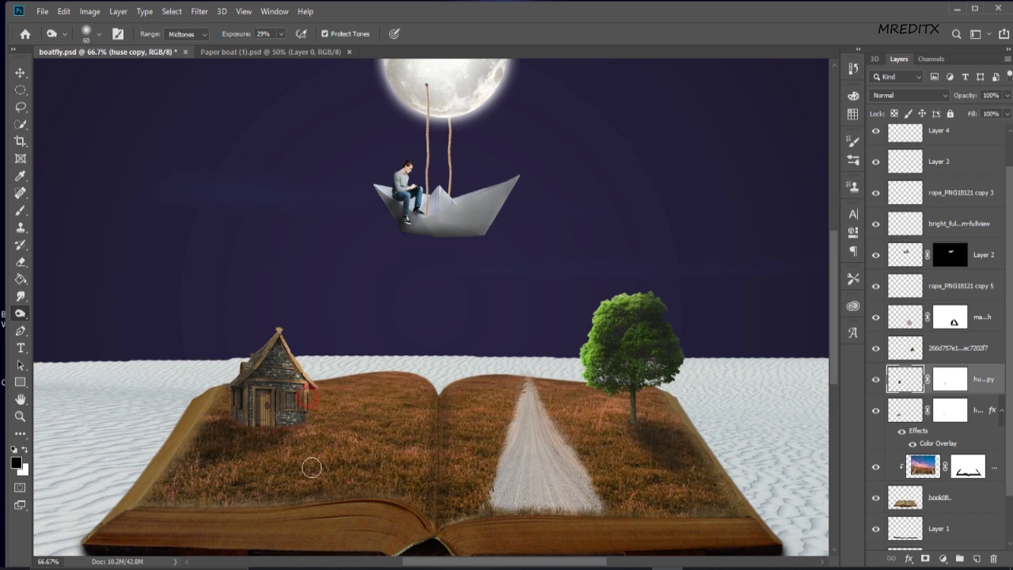
scroll(311, 468, up, 2)
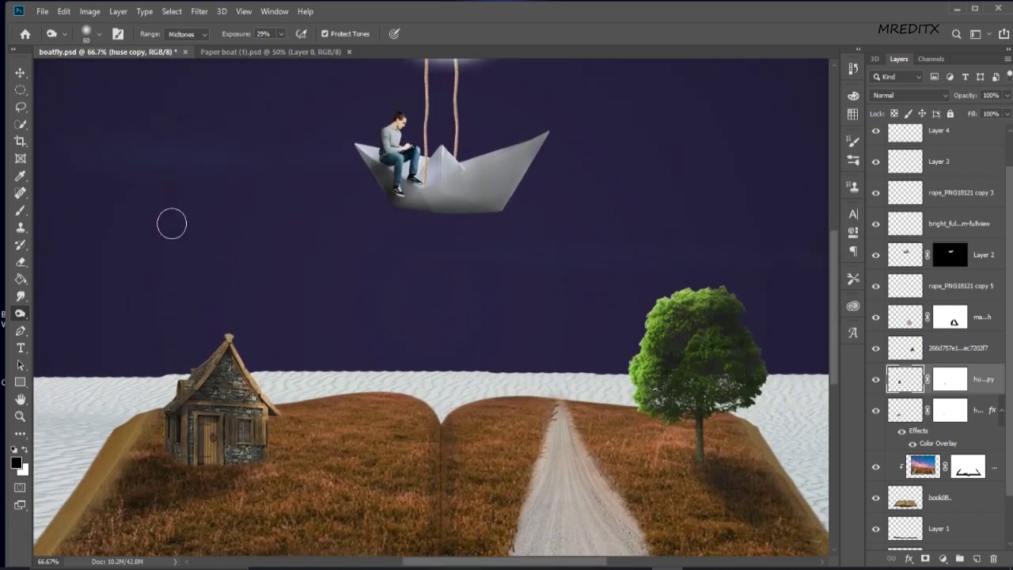
Step: Reselect the Burn tool and select the landscape image layer
right_click(25, 317)
click(71, 321)
click(199, 321)
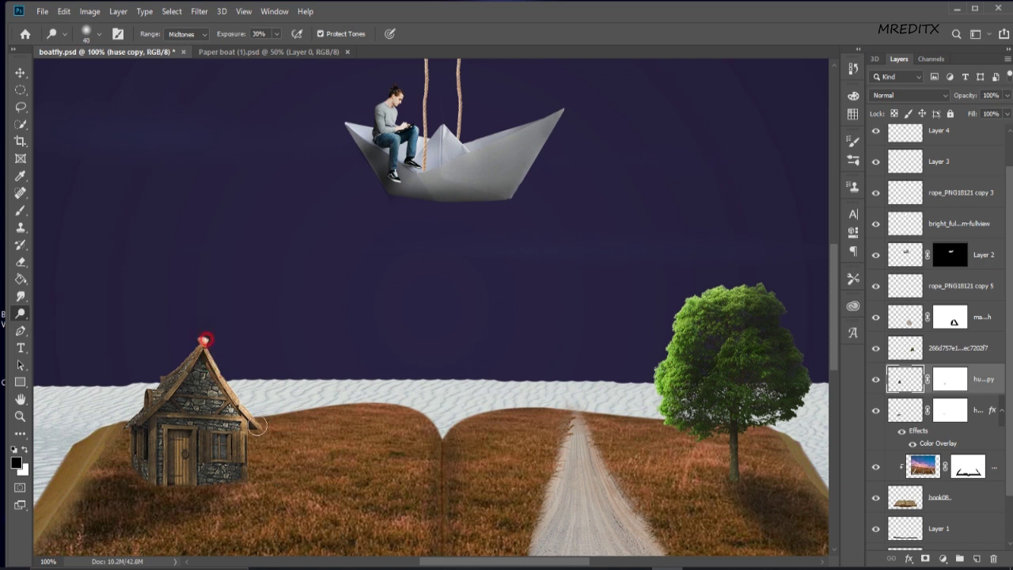
scroll(314, 417, down, 3)
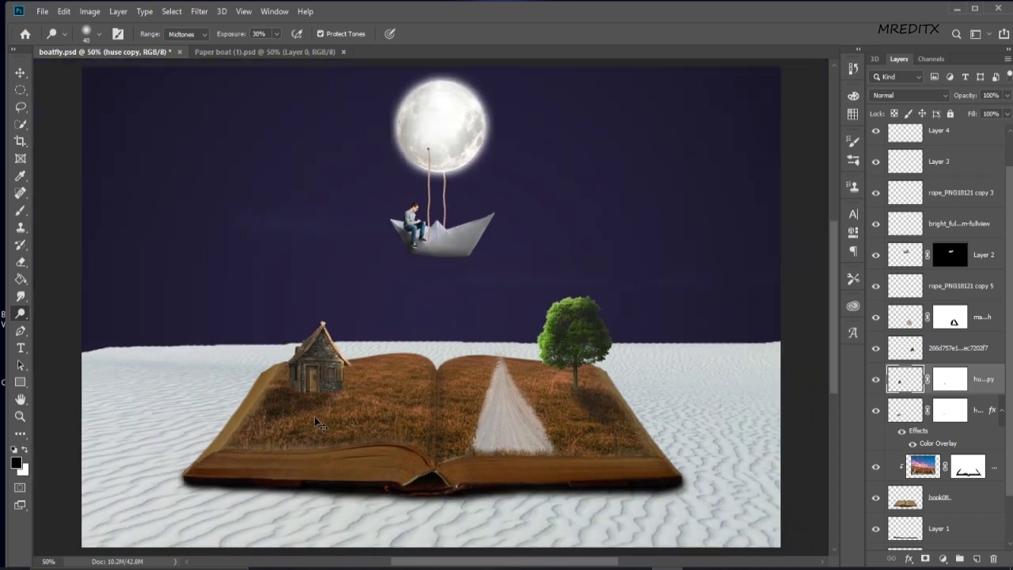
scroll(314, 416, up, 1)
scroll(314, 416, down, 2)
scroll(314, 417, up, 1)
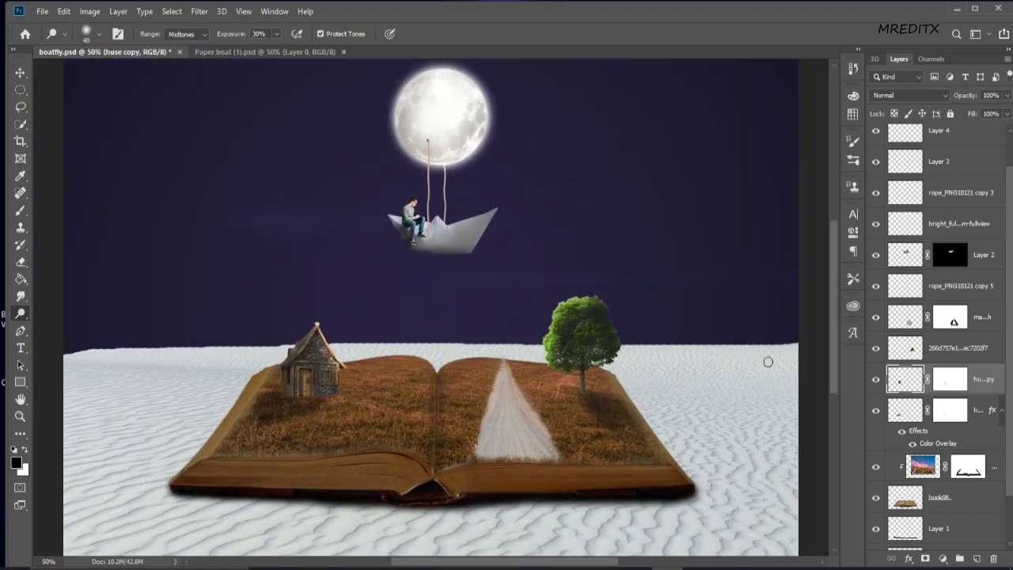
scroll(964, 486, down, 2)
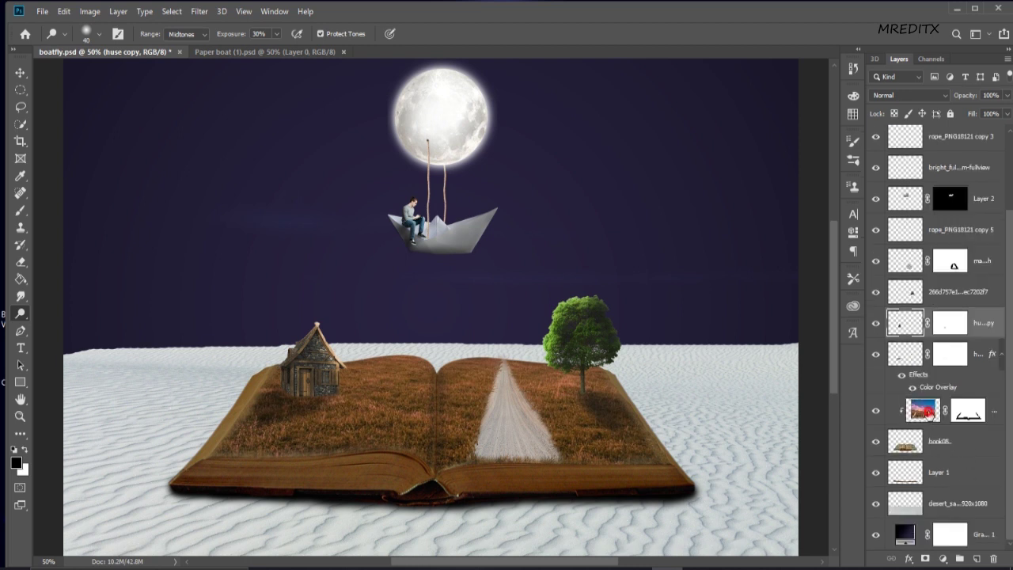
click(928, 412)
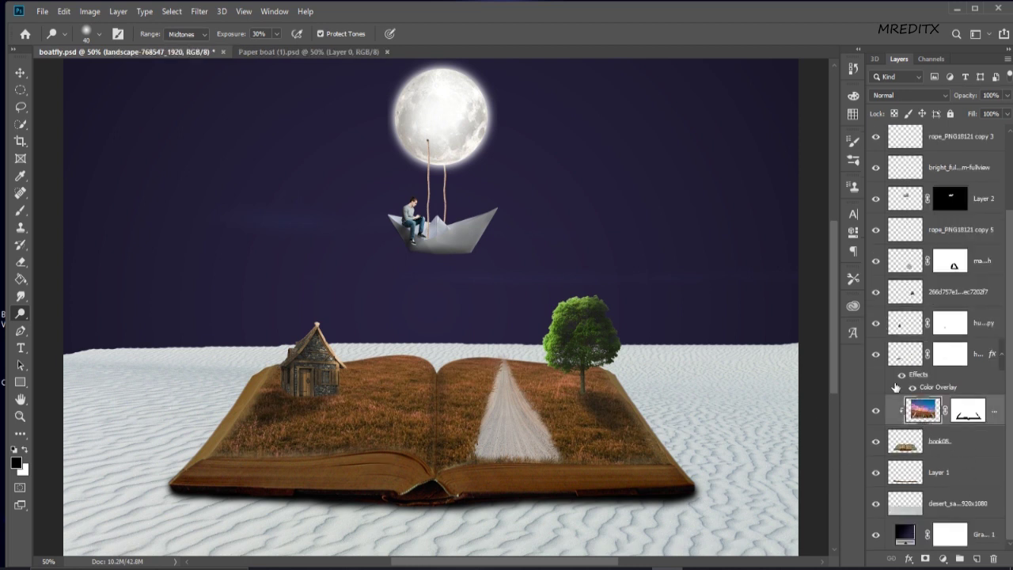
scroll(910, 380, up, 3)
Step: Drag the cloud PNG from the flying book folder onto the canvas above the model layer
click(955, 140)
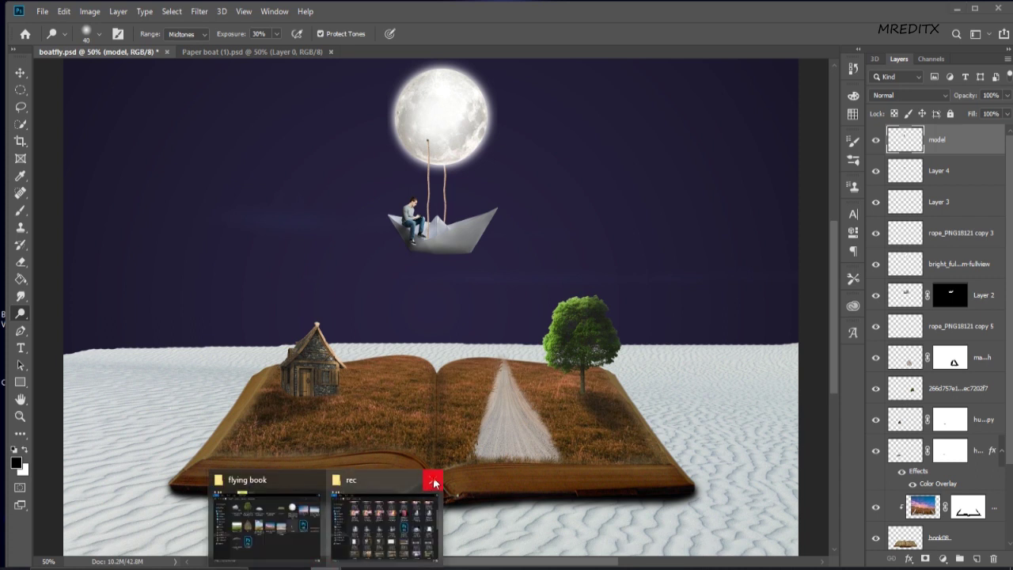
click(435, 480)
click(350, 518)
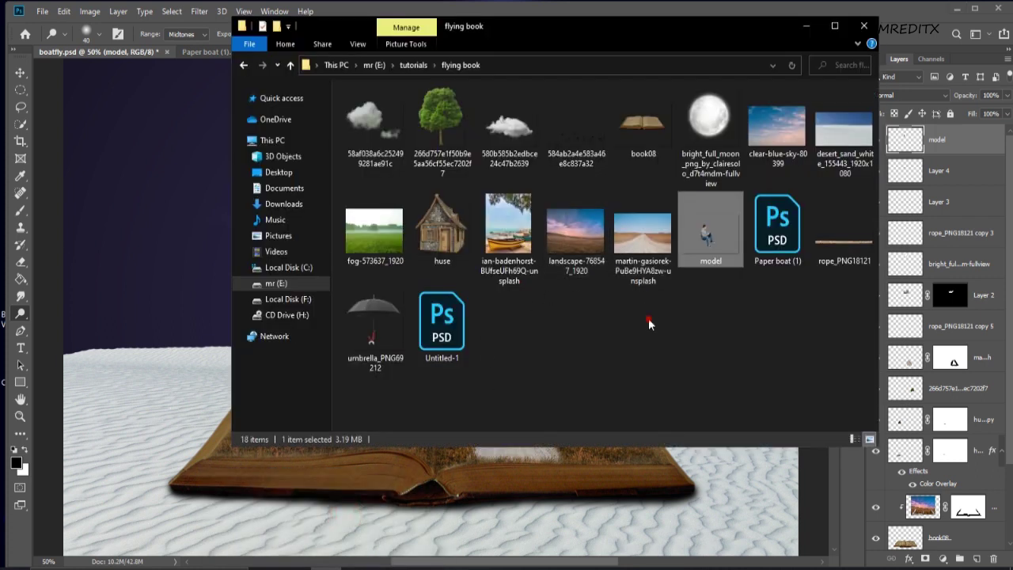
drag(514, 135, 167, 318)
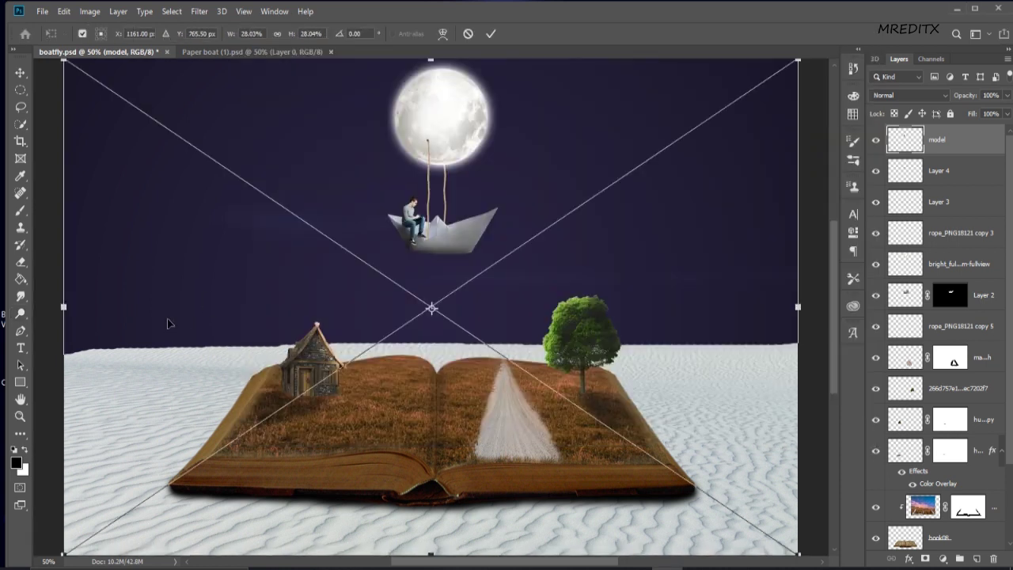
Step: Shrink the placed cloud and position it up-left in the sky
key(ctrl+minus)
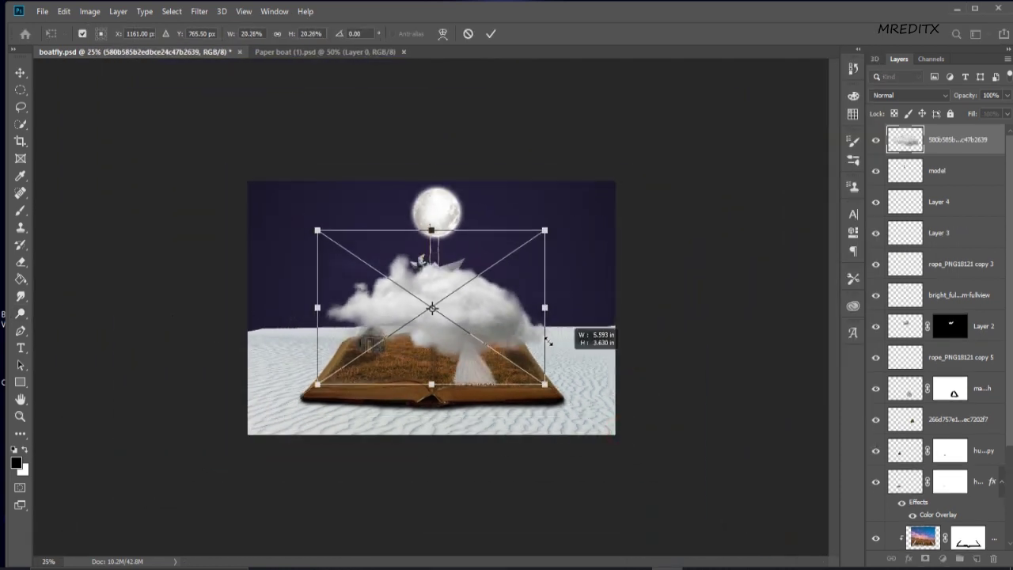
drag(619, 432, 516, 366)
drag(475, 317, 397, 255)
key(ctrl+plus)
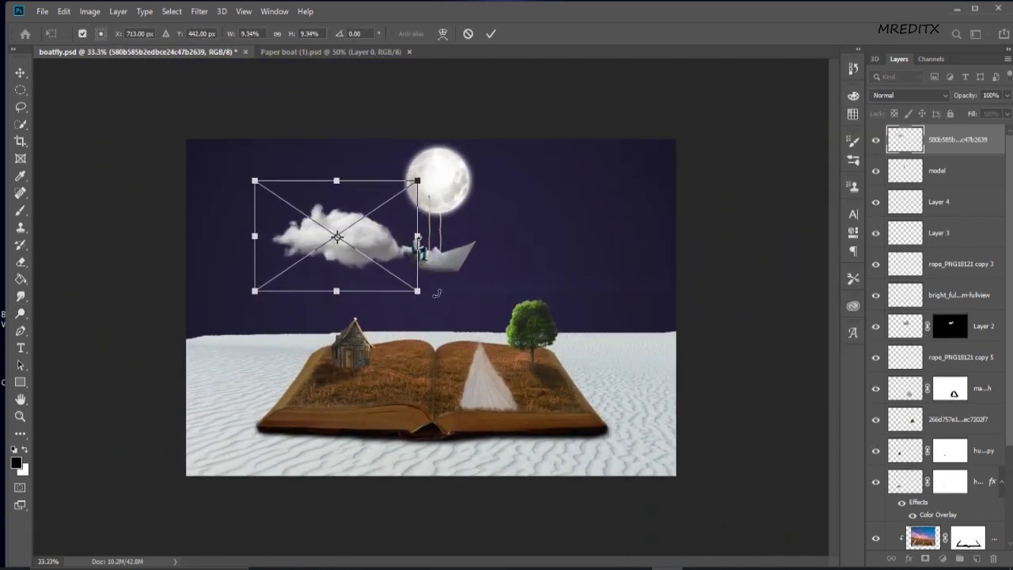
drag(420, 292, 387, 259)
drag(382, 199, 384, 212)
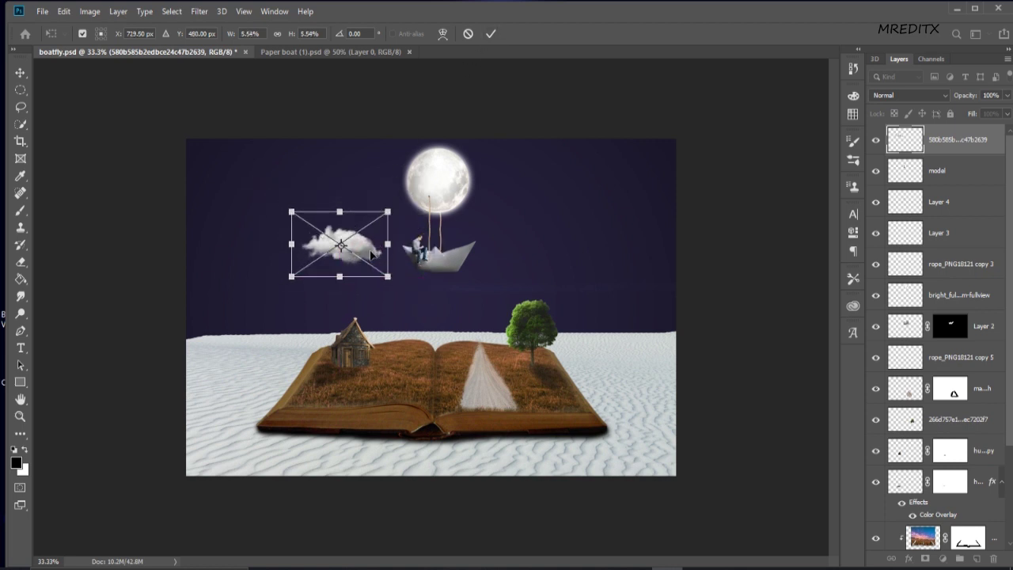
drag(389, 280, 345, 235)
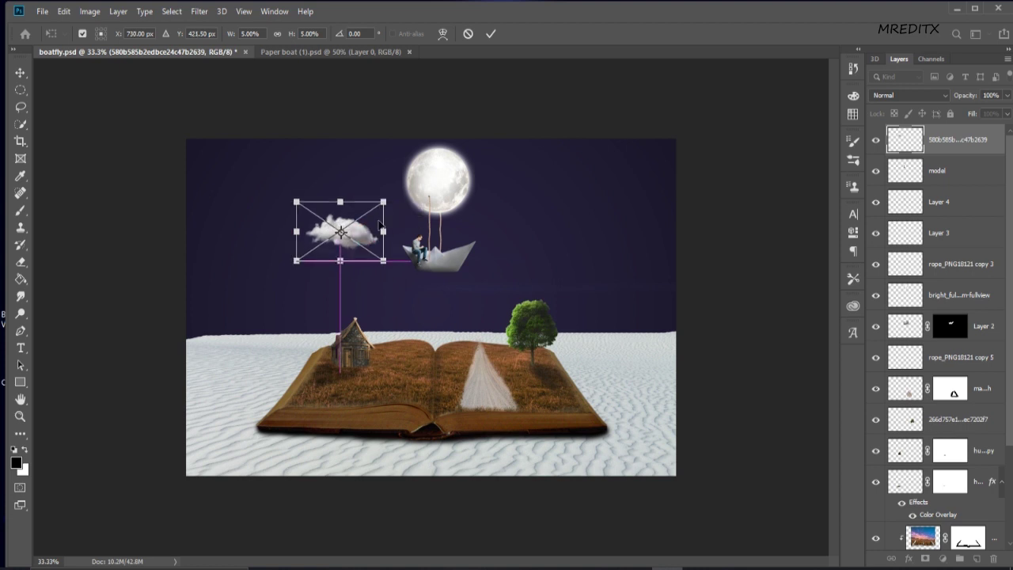
click(489, 35)
key(o)
Step: Shrink a second cloud and set it beside the boat
key(ctrl+plus)
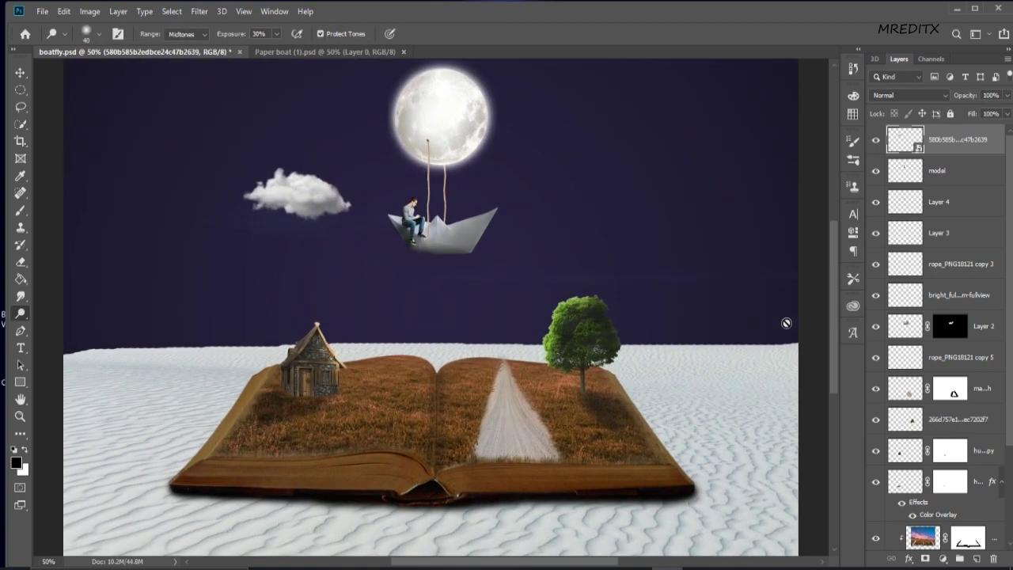
scroll(834, 347, up, 2)
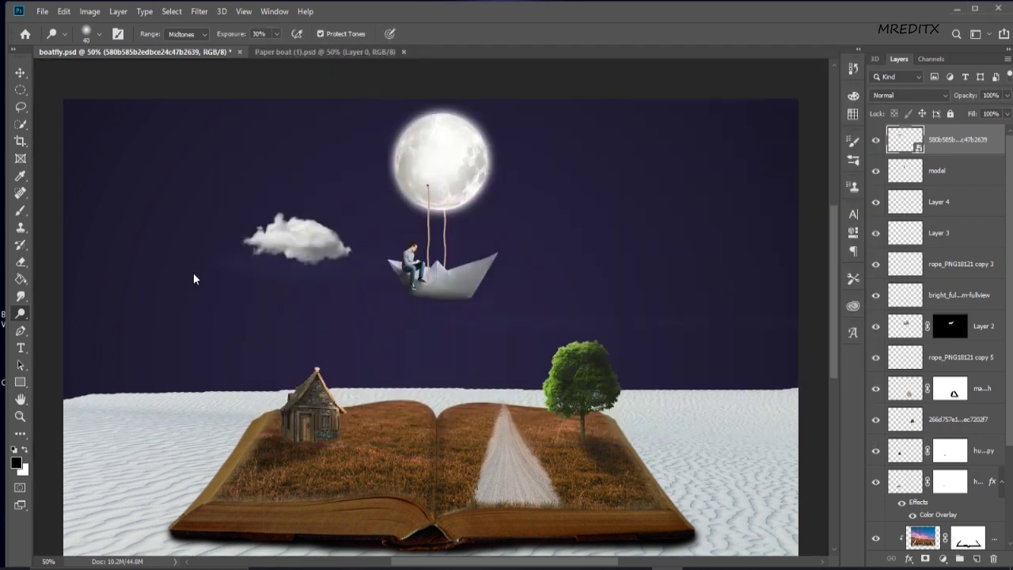
drag(734, 73, 511, 263)
mouse_move(463, 329)
mouse_down()
mouse_move(617, 267)
mouse_move(617, 248)
mouse_up()
drag(658, 312, 622, 281)
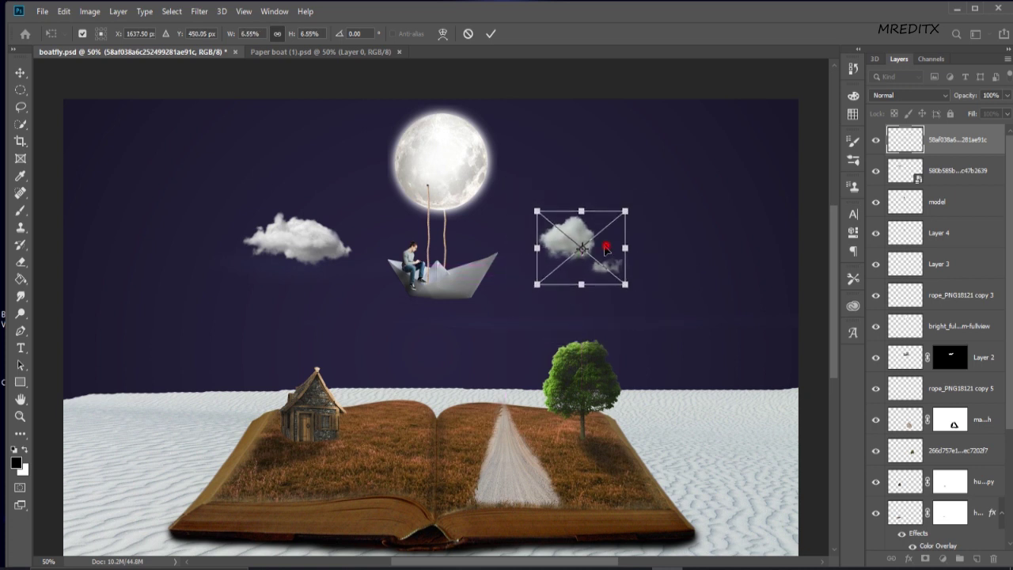
drag(607, 224, 597, 244)
click(491, 33)
key(o)
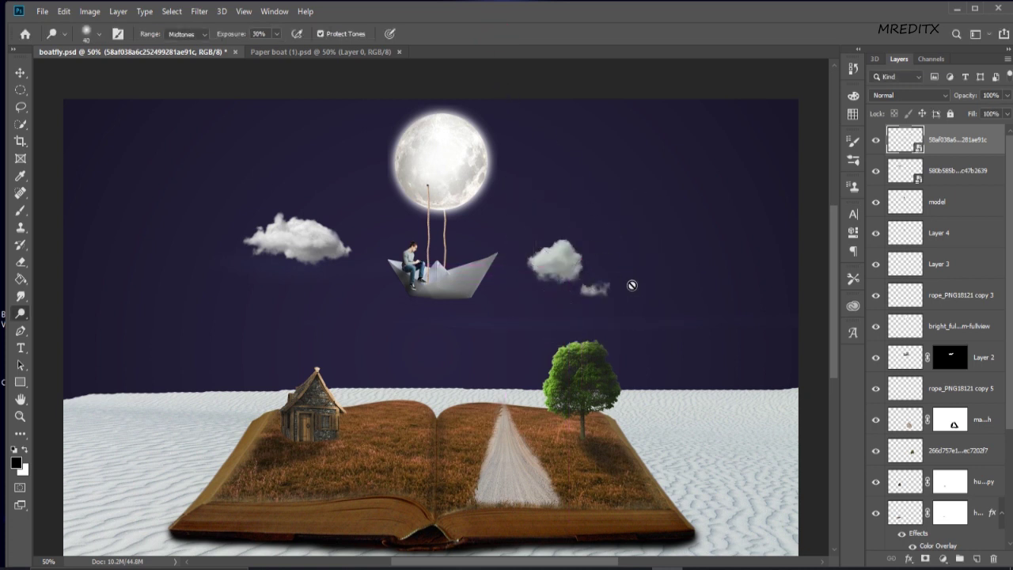
Step: Shrink the small cloud further and move it down
scroll(637, 289, down, 3)
scroll(637, 290, up, 1)
scroll(637, 290, up, 2)
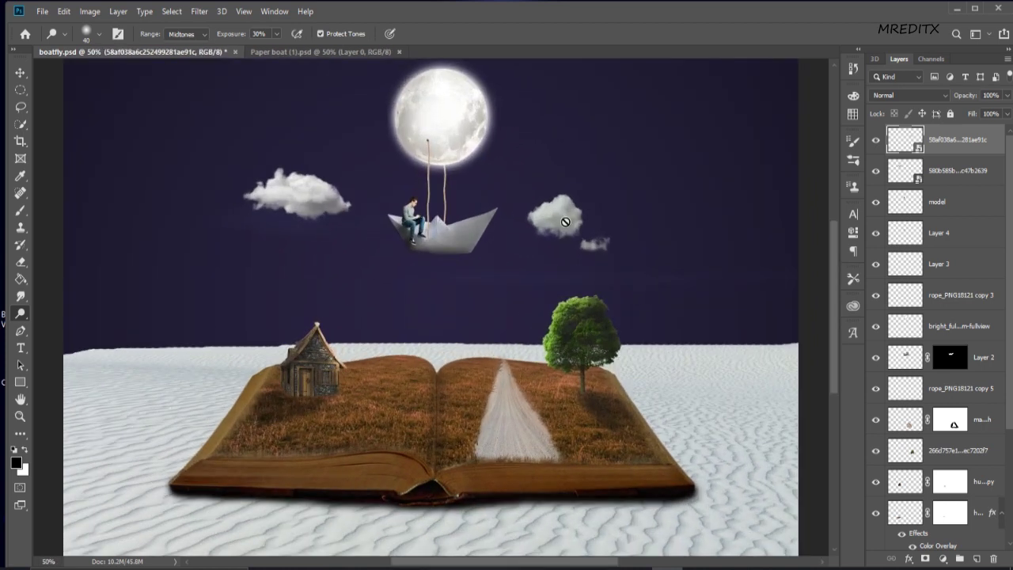
key(ctrl+t)
drag(570, 210, 593, 226)
drag(607, 280, 538, 236)
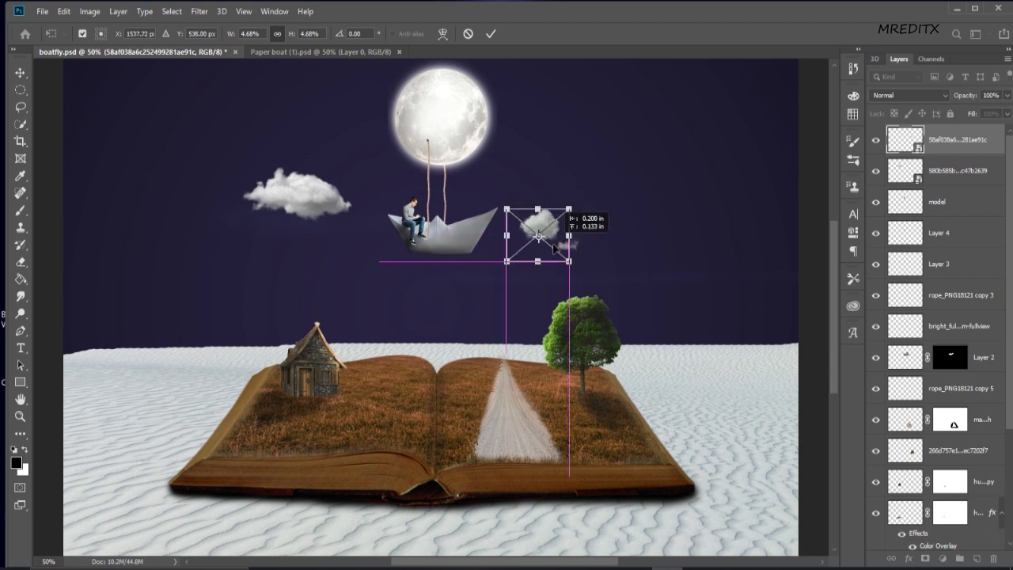
click(491, 34)
Step: Raise the big left cloud higher in the sky
key(alt+bracketleft)
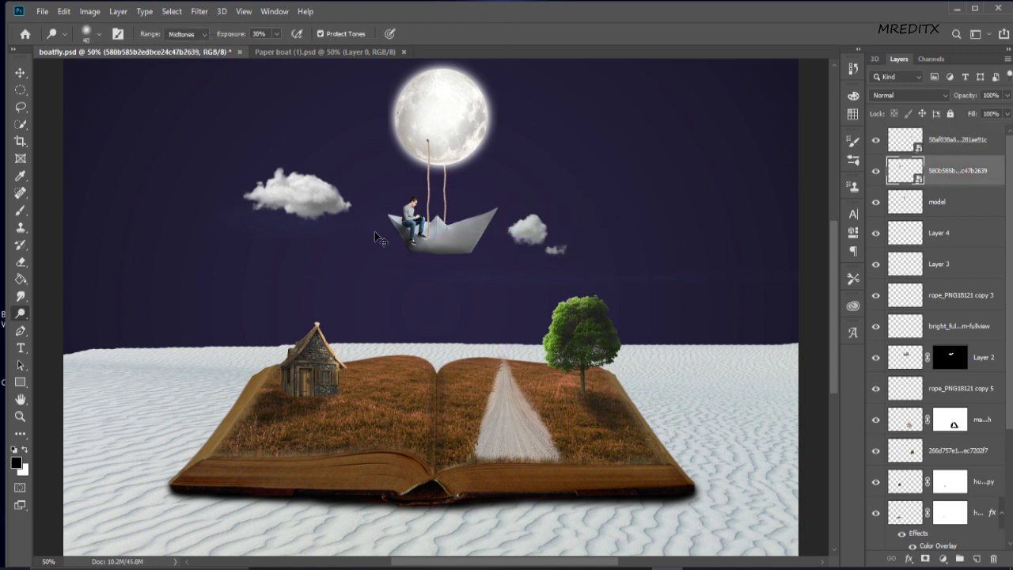
key(ctrl+t)
drag(309, 212, 317, 197)
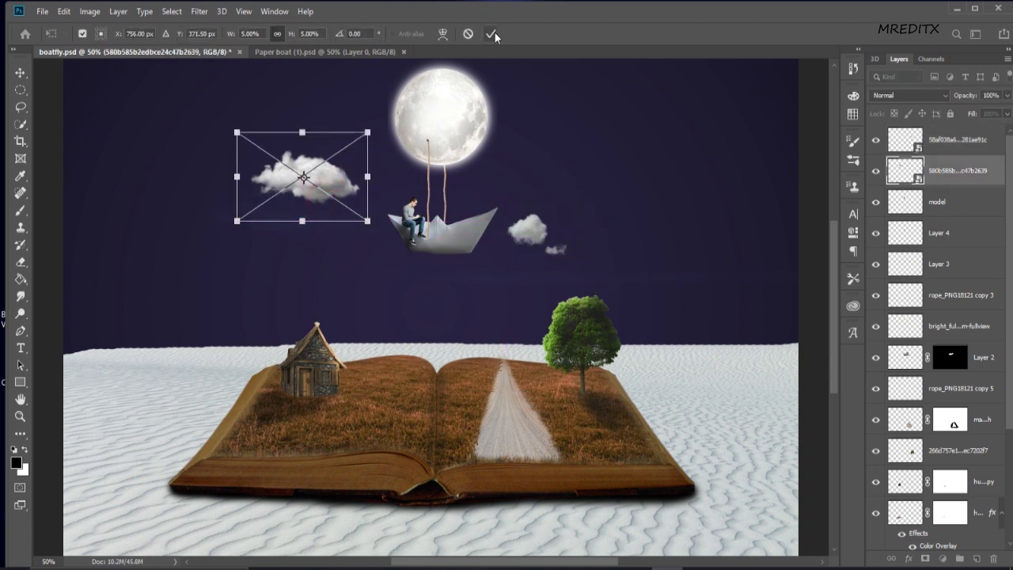
click(492, 34)
key(o)
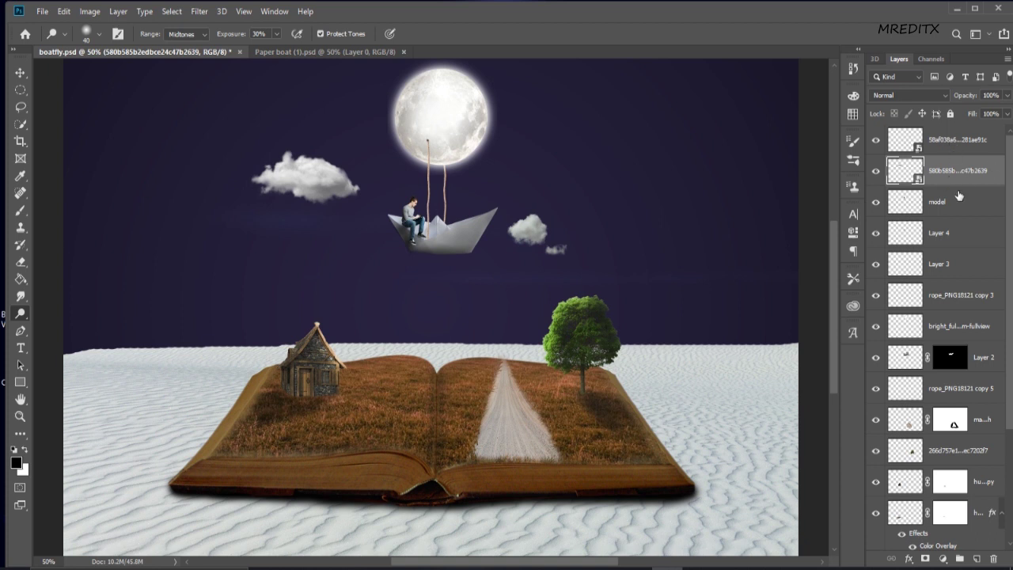
Step: Duplicate the big cloud, shrink it to about 4% and flip it horizontally right of the moon
right_click(967, 171)
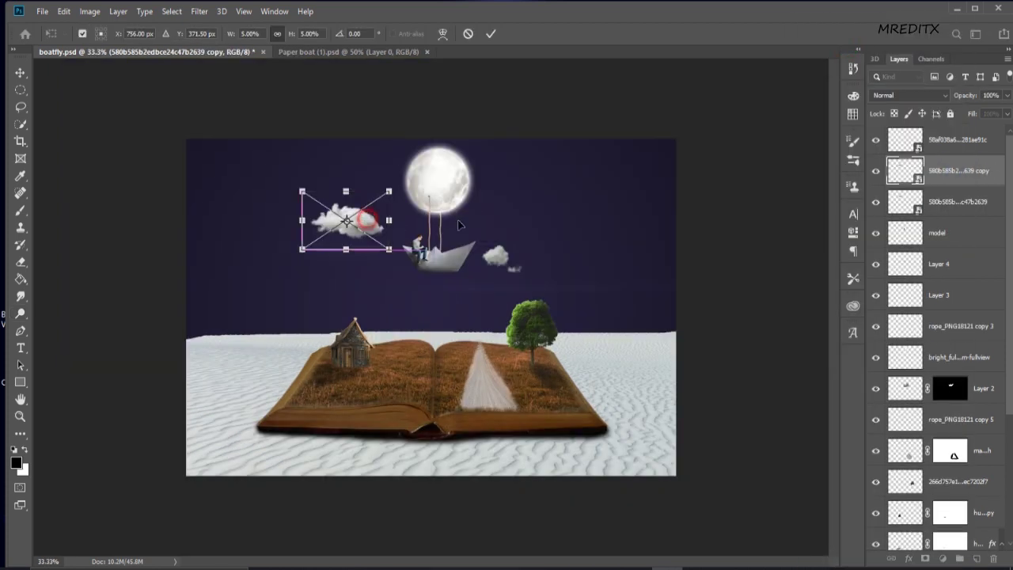
mouse_move(365, 216)
mouse_down()
mouse_move(501, 194)
mouse_move(443, 170)
mouse_move(400, 210)
mouse_move(416, 237)
mouse_move(503, 234)
mouse_move(516, 183)
mouse_up()
drag(526, 239, 513, 215)
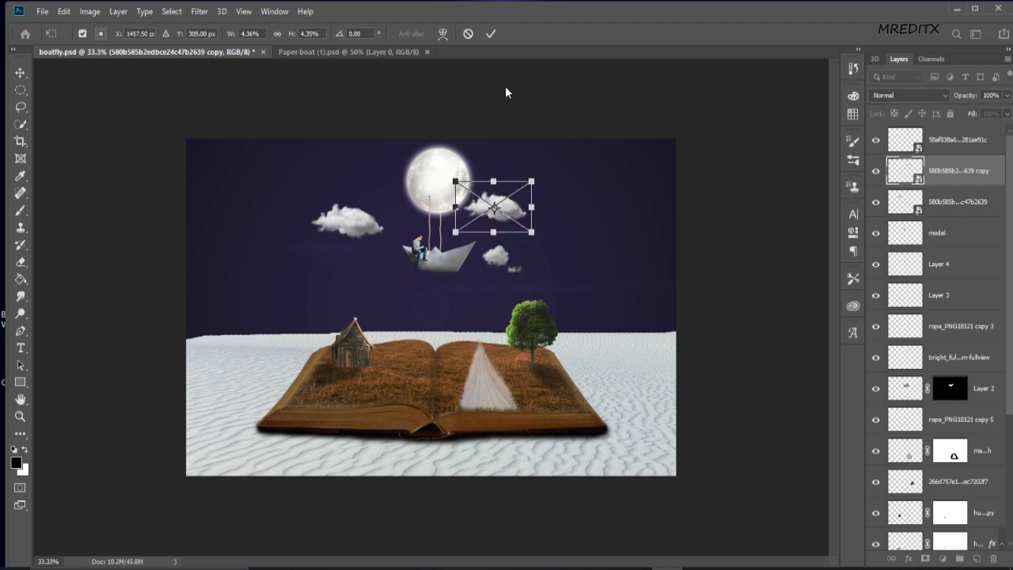
right_click(513, 209)
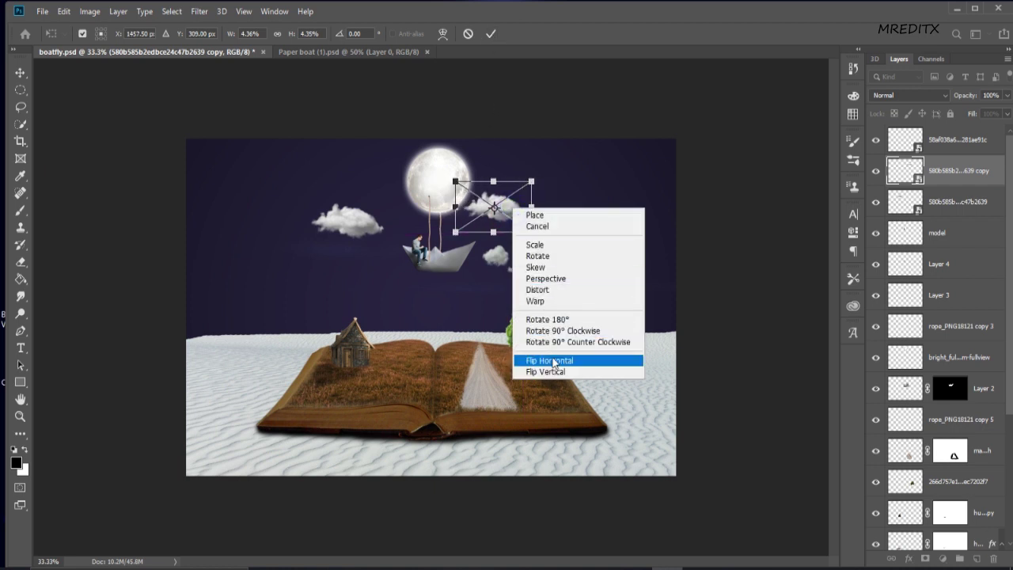
click(554, 356)
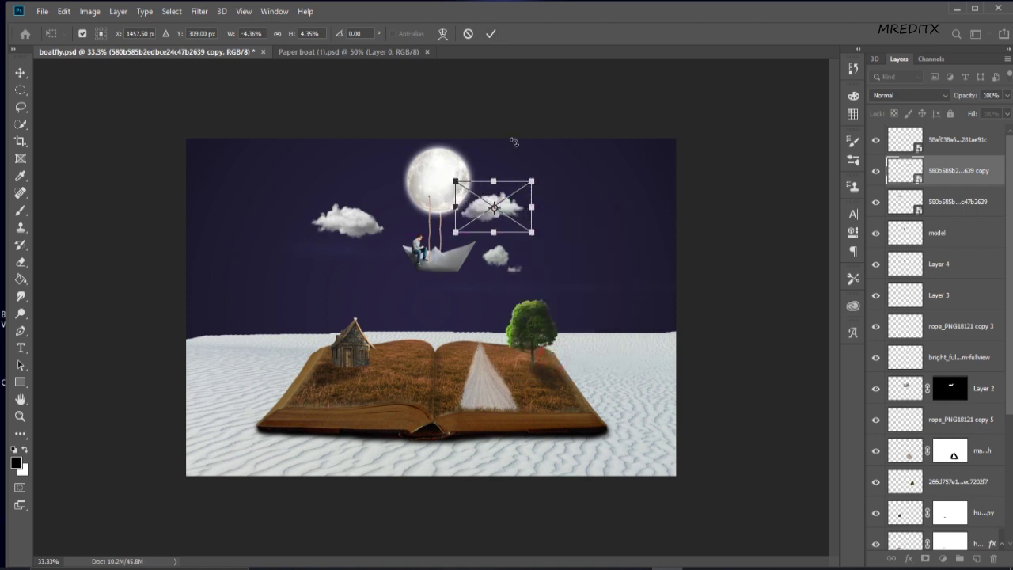
click(491, 33)
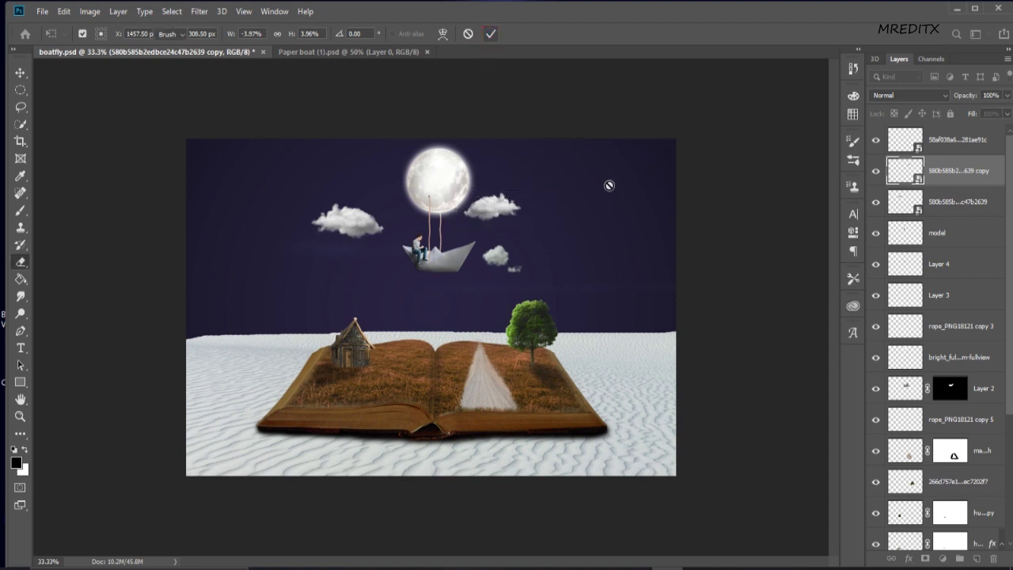
key(e)
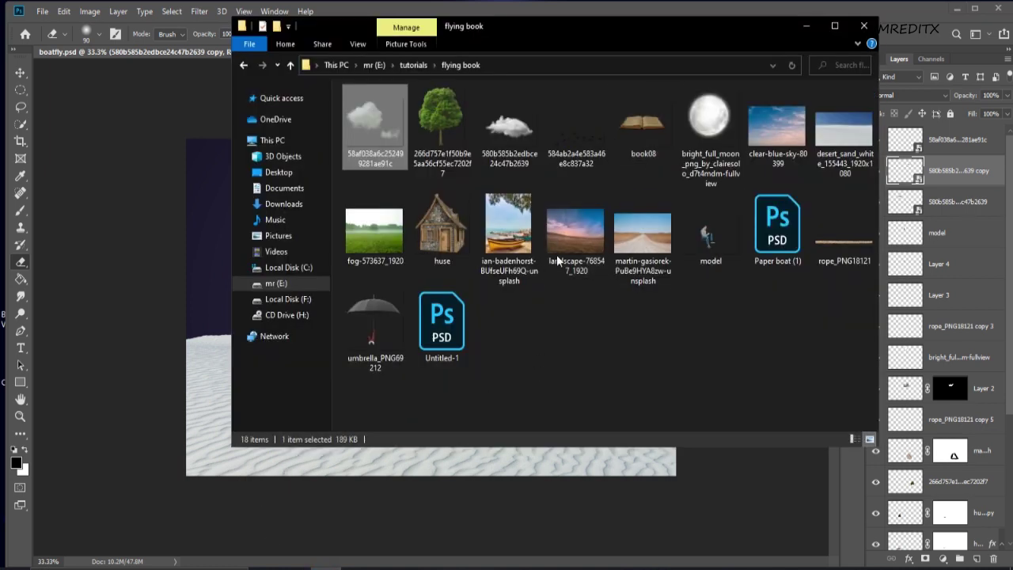
Step: Place the birds image as a small flock up-left beside the paper boat
mouse_move(578, 140)
mouse_down()
mouse_move(315, 246)
mouse_move(575, 361)
mouse_up()
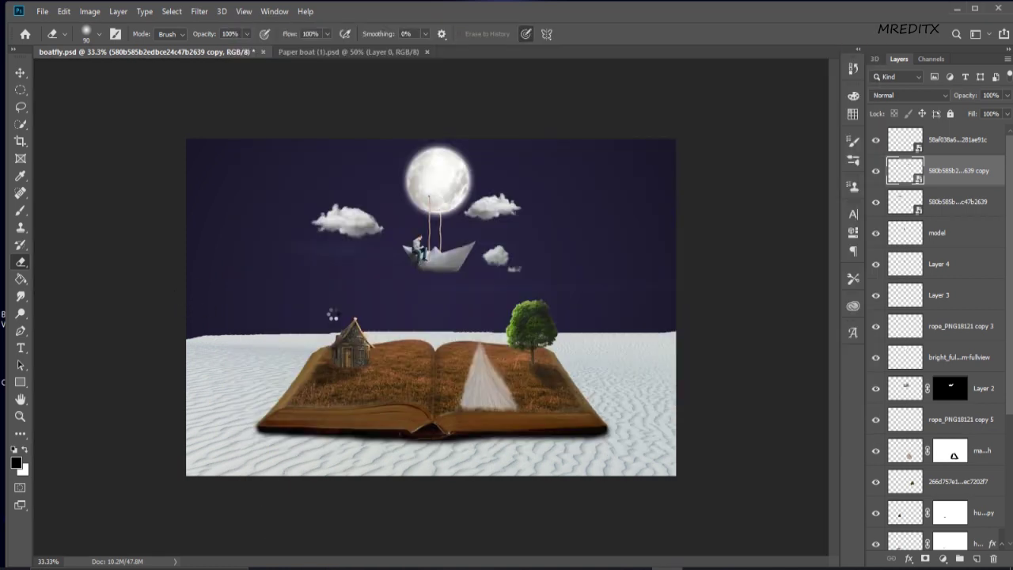
drag(675, 365, 480, 296)
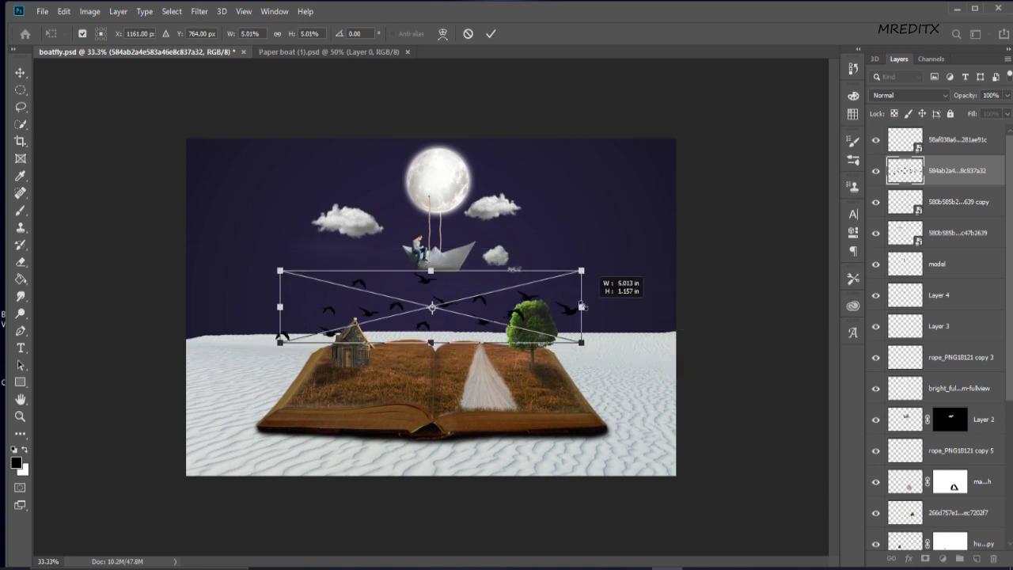
key(ctrl+plus)
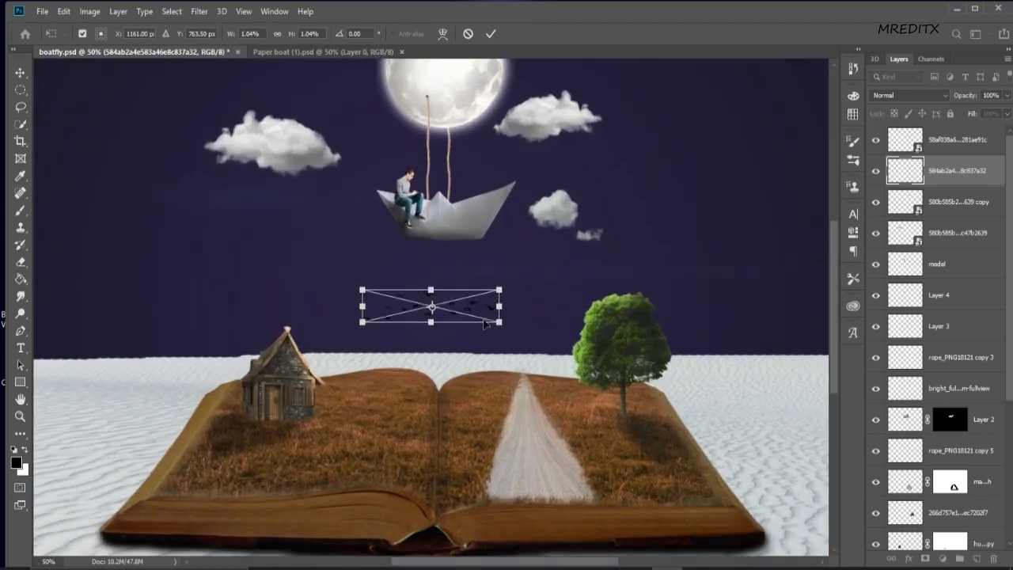
mouse_move(480, 297)
mouse_down()
mouse_move(348, 253)
mouse_move(341, 231)
mouse_up()
key(e)
key(Return)
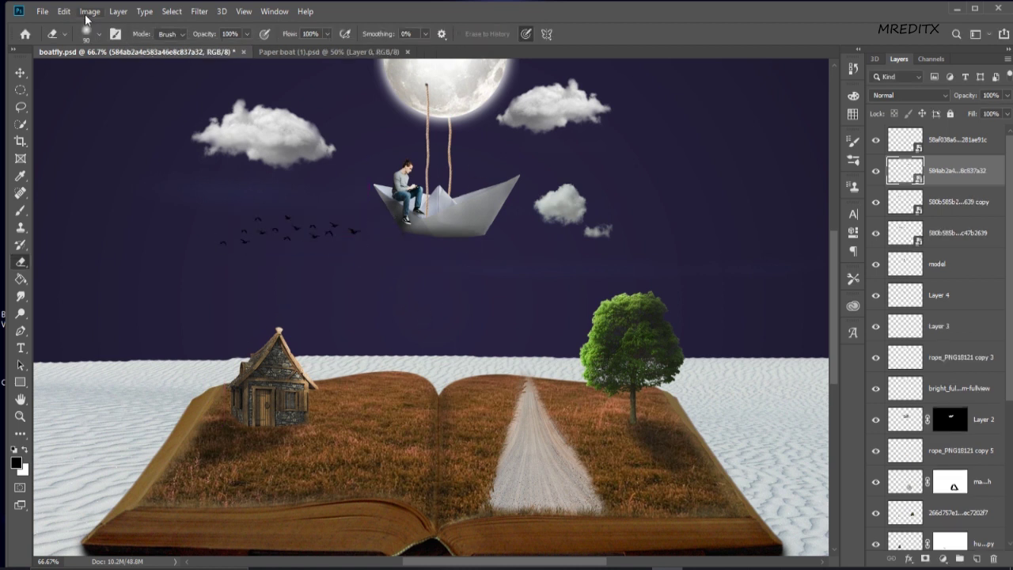
Step: Apply Selective Color to the birds with Blacks set to Black -100
click(89, 11)
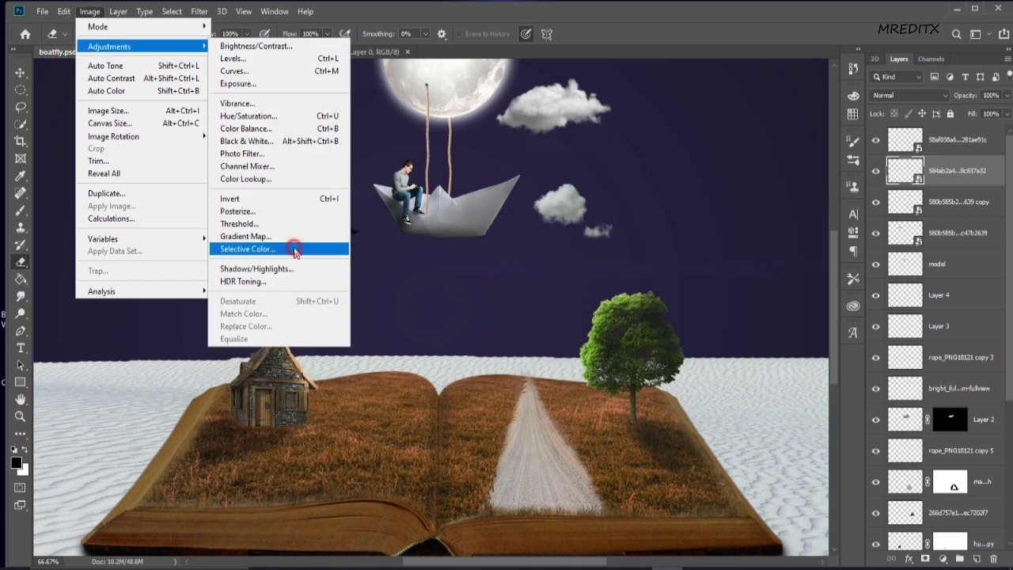
click(295, 250)
click(504, 149)
click(482, 261)
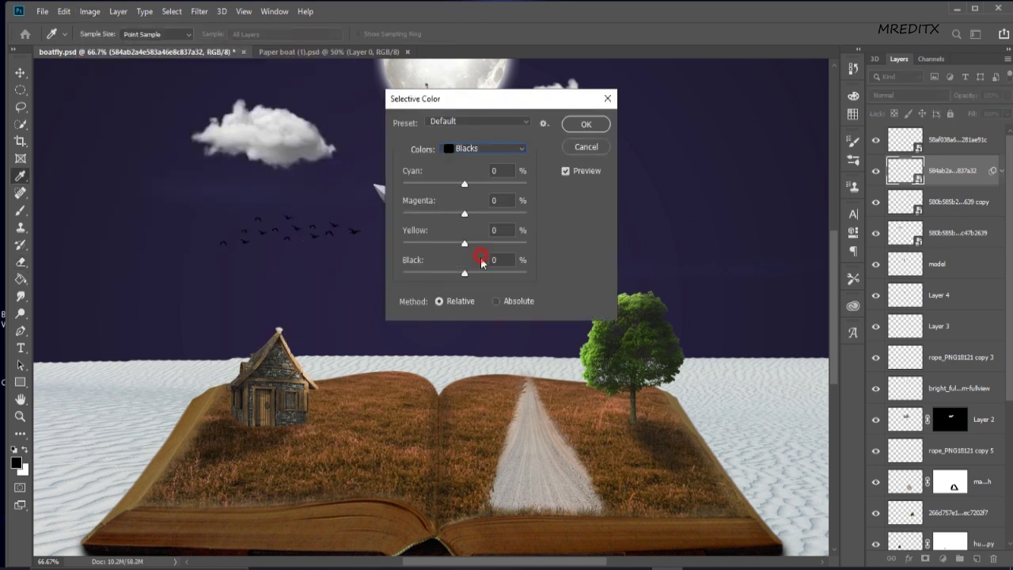
drag(406, 273, 381, 273)
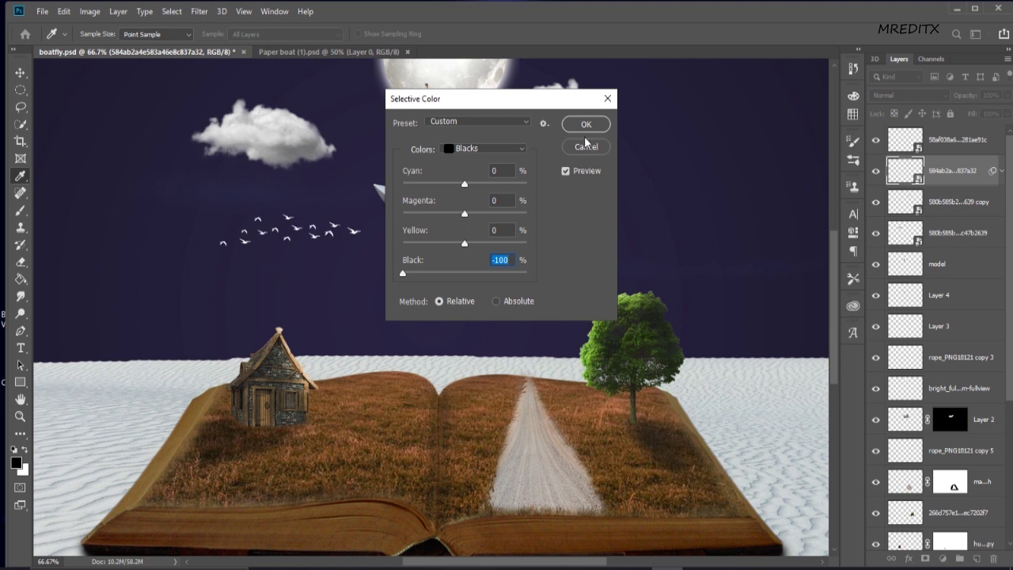
click(586, 124)
Step: Fit the composition in view and toggle the full moon layer's visibility
key(ctrl+minus)
key(ctrl+minus)
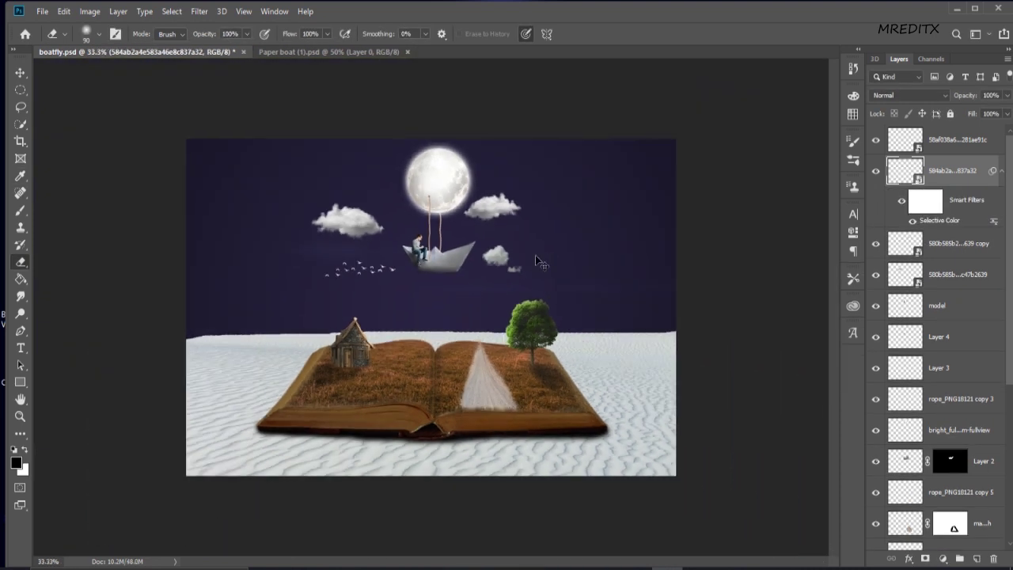
key(ctrl+plus)
key(ctrl+minus)
click(958, 431)
click(876, 430)
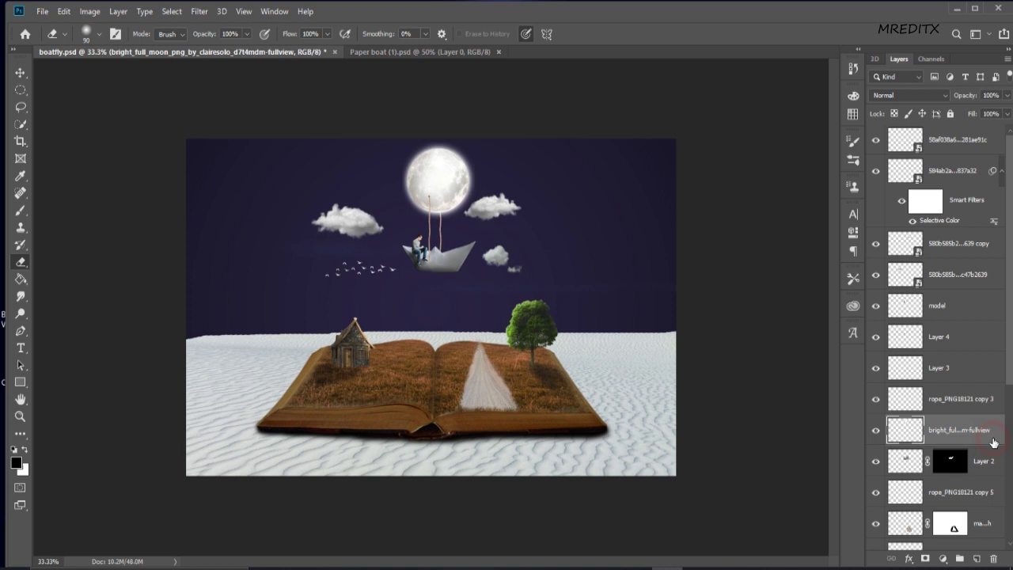
Step: Add an Outer Glow with Spread 0 to the moon layer
double_click(994, 443)
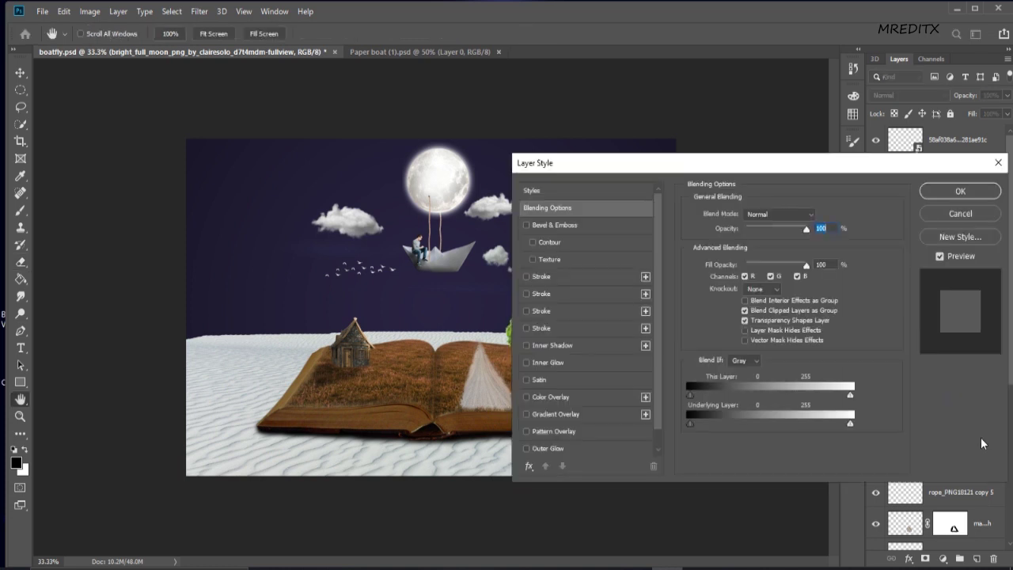
click(527, 448)
mouse_move(771, 314)
mouse_down()
mouse_move(733, 313)
mouse_move(786, 330)
mouse_up()
click(934, 191)
Step: Switch to the Eraser and select the landscape layer clipped to the book
key(e)
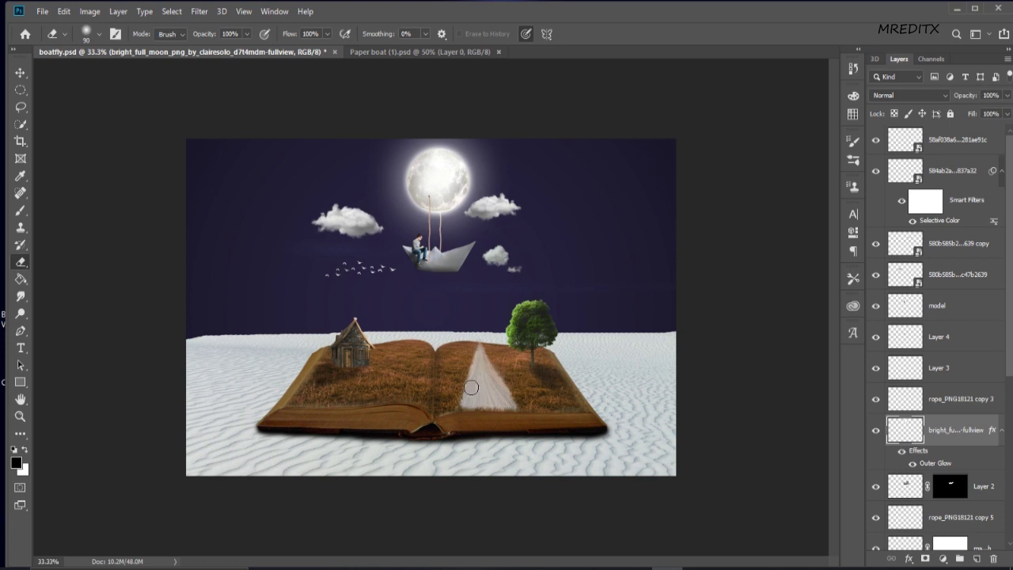
scroll(944, 436, down, 3)
scroll(945, 436, down, 3)
click(923, 409)
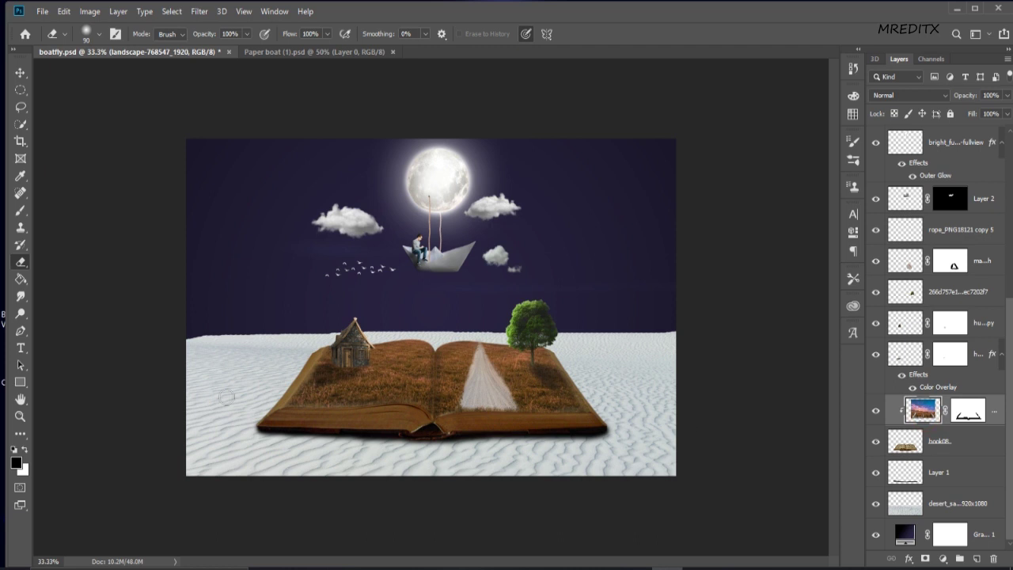
Step: Choose the Burn tool from the Dodge flyout and select the book08 layer
click(21, 314)
right_click(20, 314)
click(55, 326)
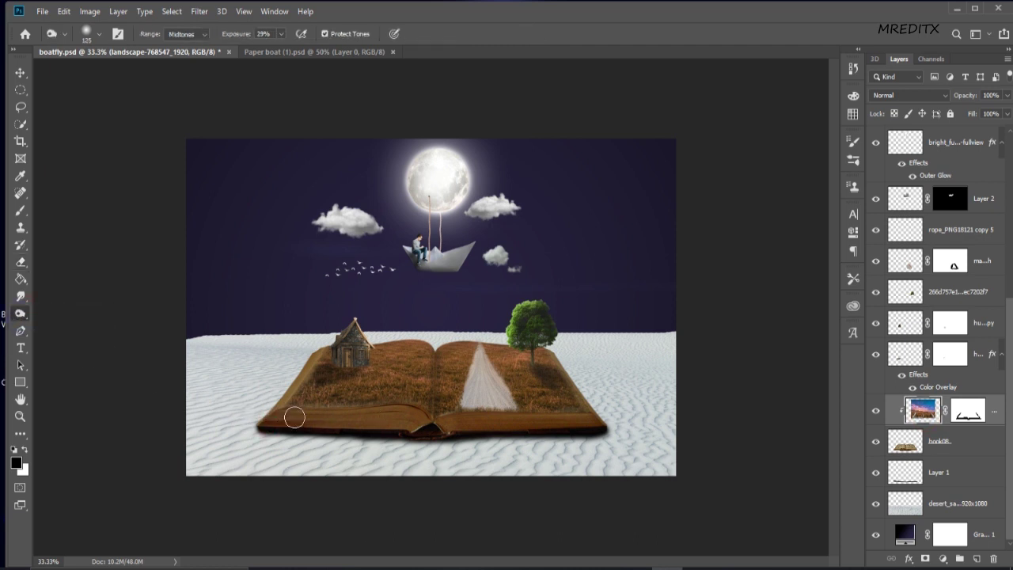
click(942, 442)
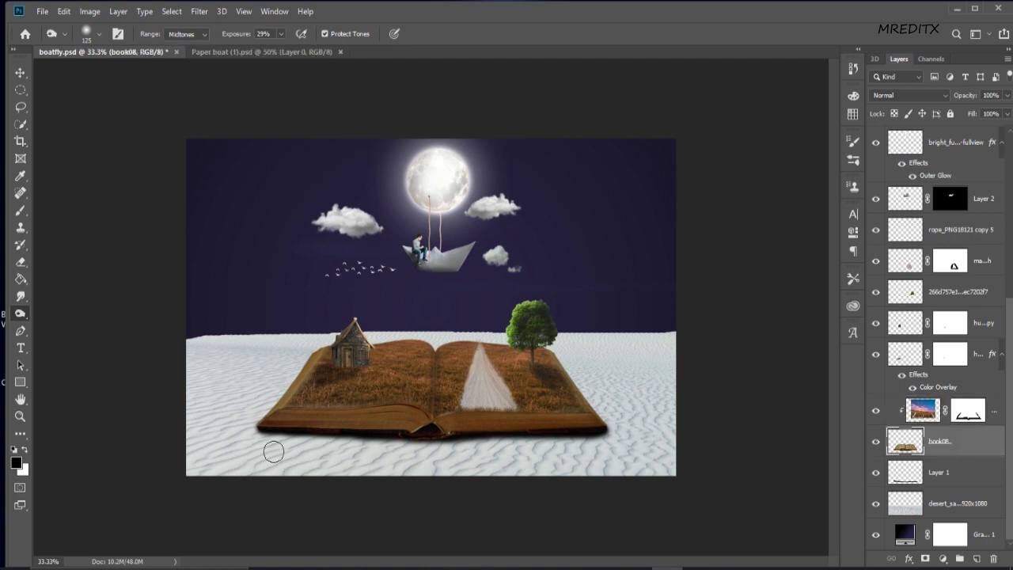
Step: Burn the book's front edge, left corner and left edge, then select shadow Layer 1
drag(297, 418, 488, 424)
mouse_move(414, 425)
mouse_down()
mouse_move(446, 423)
mouse_move(366, 413)
mouse_up()
drag(267, 418, 330, 425)
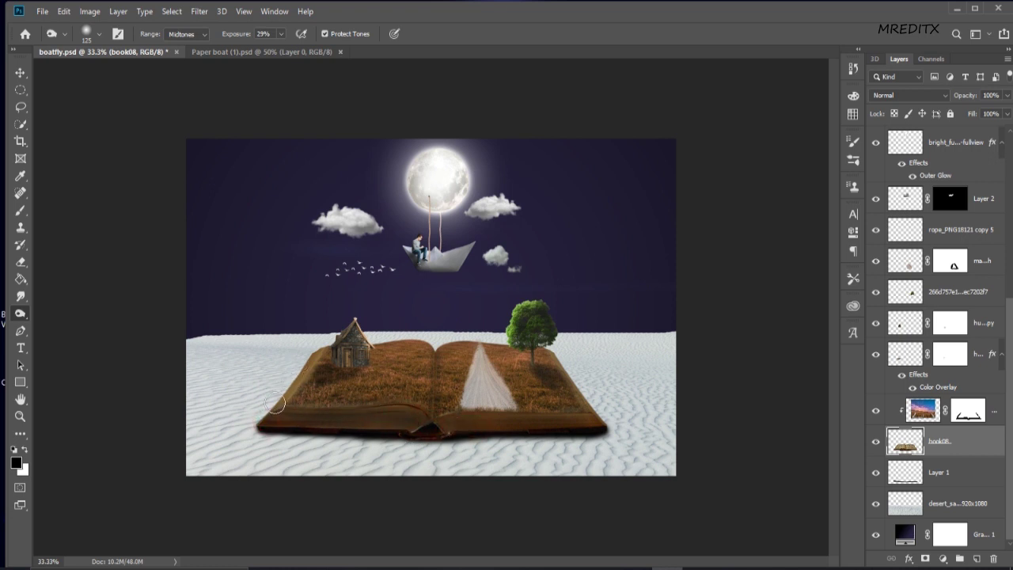
mouse_move(307, 375)
mouse_down()
mouse_move(299, 381)
mouse_move(298, 371)
mouse_up()
key(v)
key(alt+bracketleft)
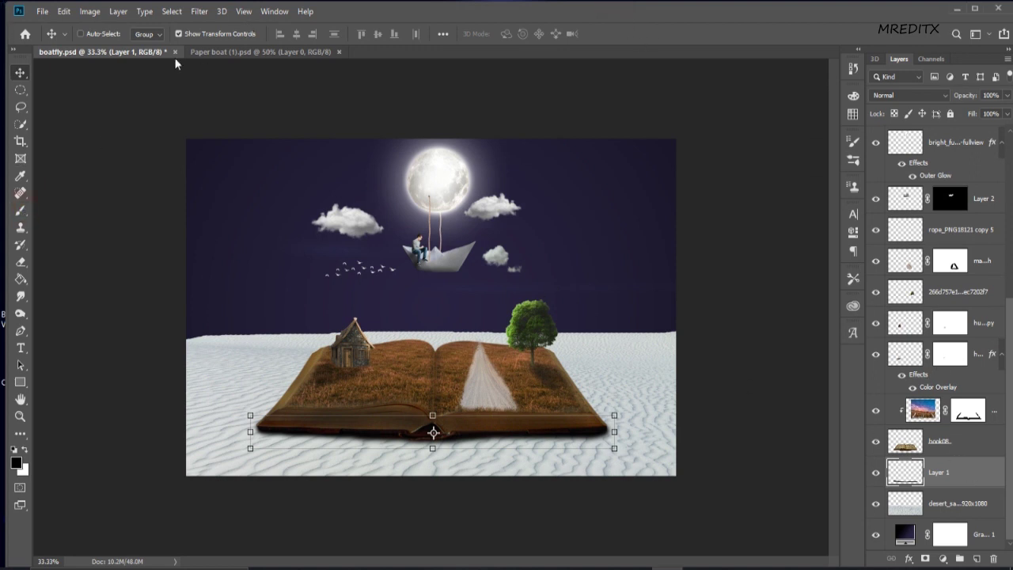
Step: Brush a black shadow under the book's bottom edge on Layer 1 at 45% opacity, size 125
click(20, 210)
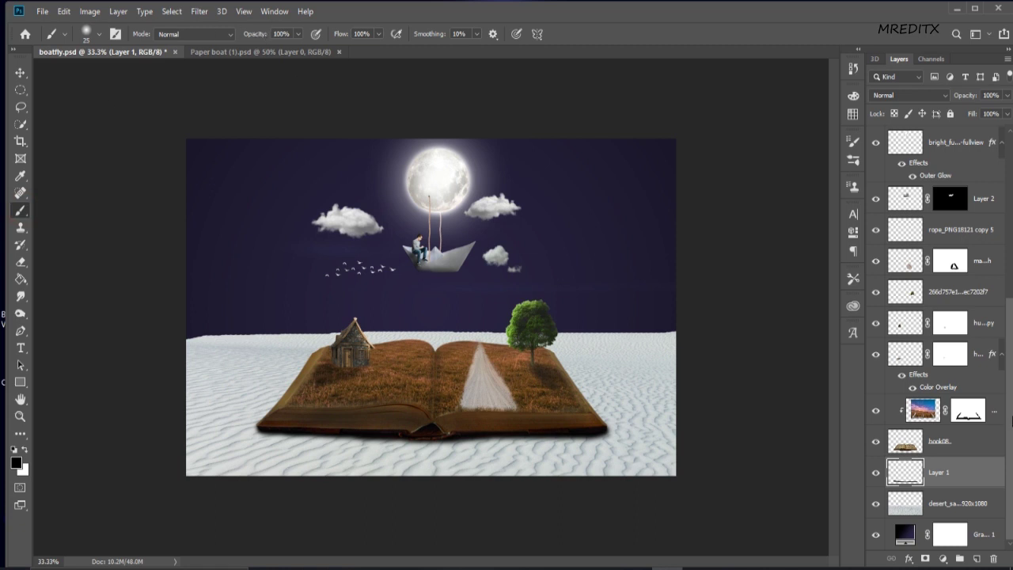
click(963, 448)
click(957, 467)
drag(254, 38, 219, 44)
key(bracketright)
mouse_move(264, 439)
mouse_down()
mouse_move(507, 443)
mouse_move(601, 433)
mouse_up()
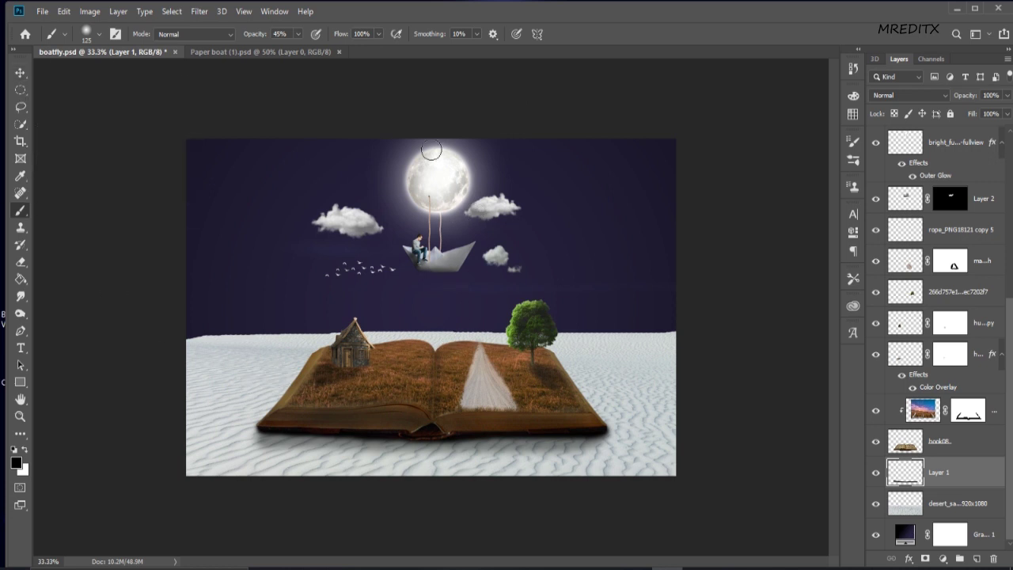
scroll(910, 168, up, 5)
Step: Stamp the visible scene into top Layer 5 and open the Camera Raw Filter
scroll(926, 158, up, 3)
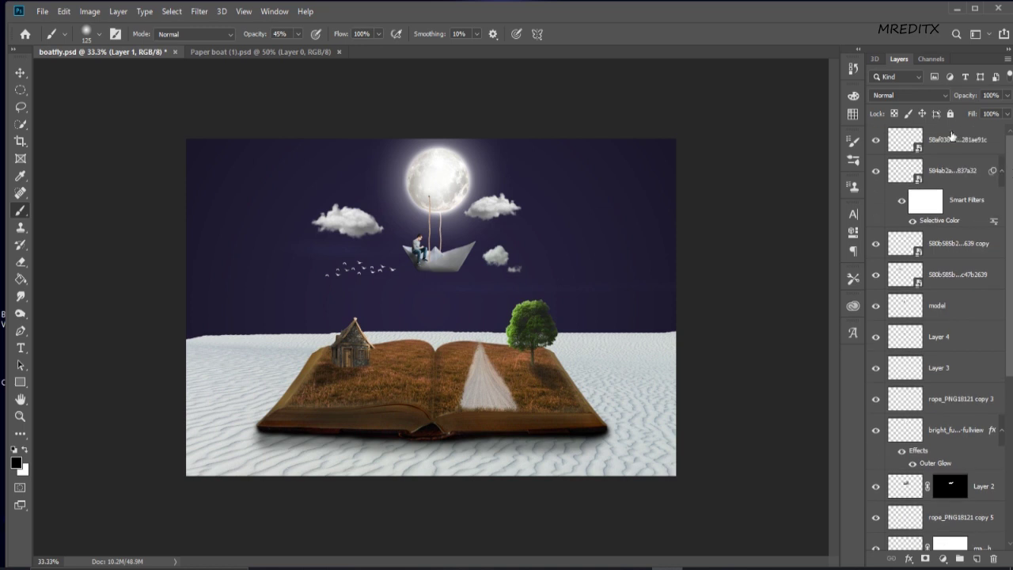
click(947, 141)
key(ctrl+shift+alt+e)
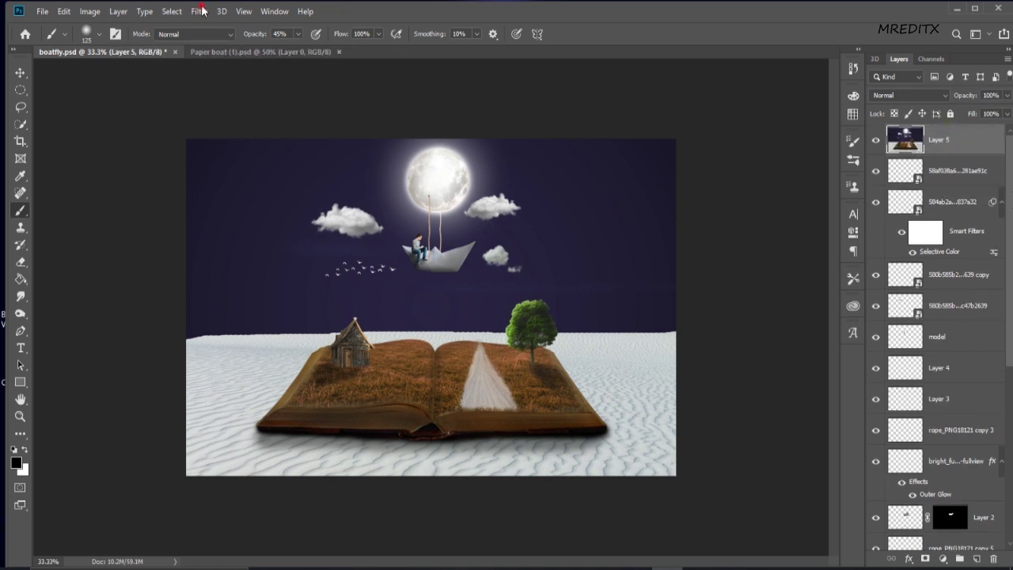
click(200, 16)
click(231, 92)
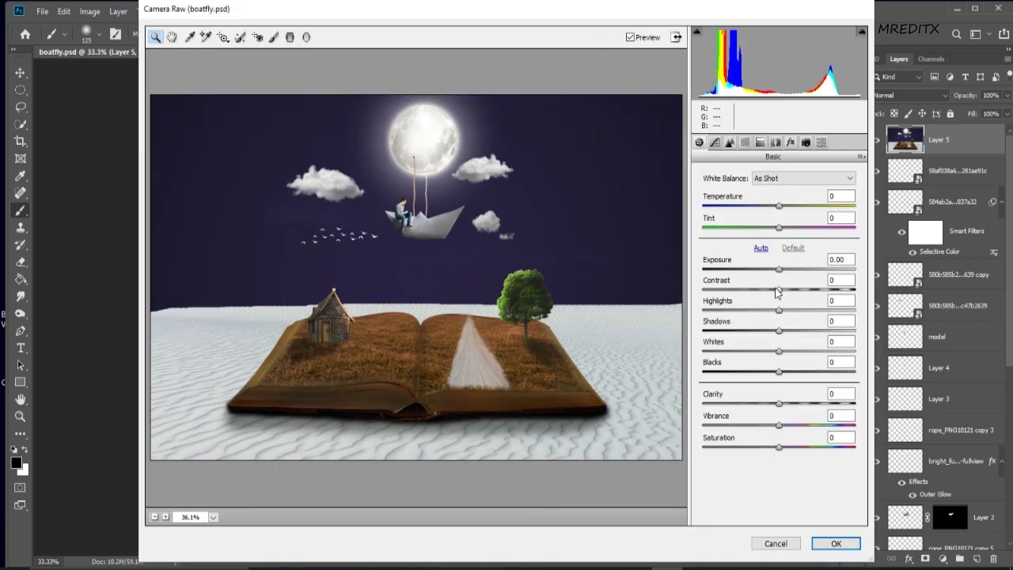
Step: Set Contrast +17, Shadows +13 and Vibrance +23, leaving Saturation at 0
drag(777, 292, 796, 292)
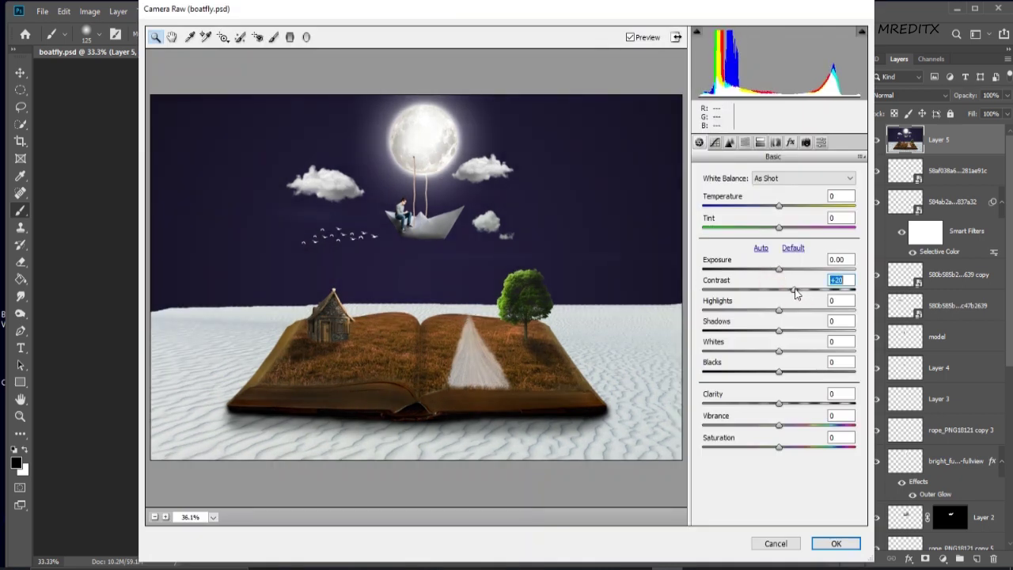
click(778, 310)
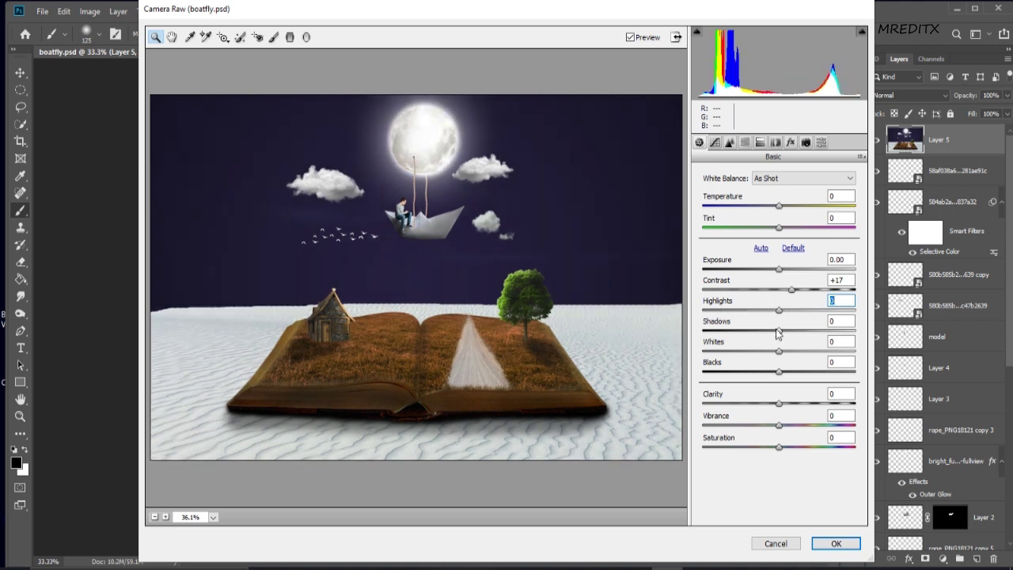
mouse_move(779, 331)
mouse_down()
mouse_move(801, 331)
mouse_move(788, 328)
mouse_move(801, 351)
mouse_move(784, 351)
mouse_move(800, 372)
mouse_move(739, 372)
mouse_move(773, 371)
mouse_move(761, 369)
mouse_up()
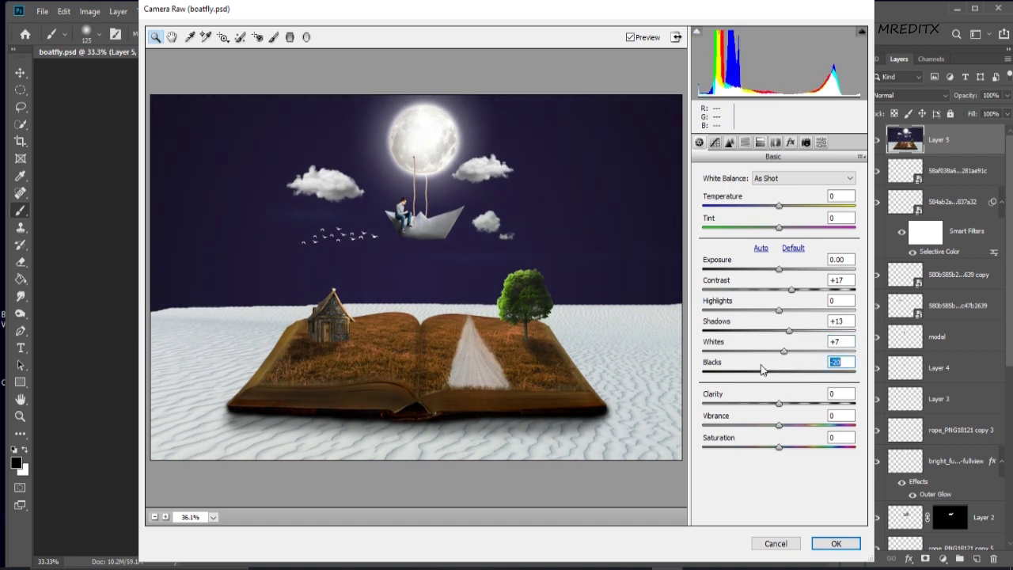
drag(780, 426, 772, 446)
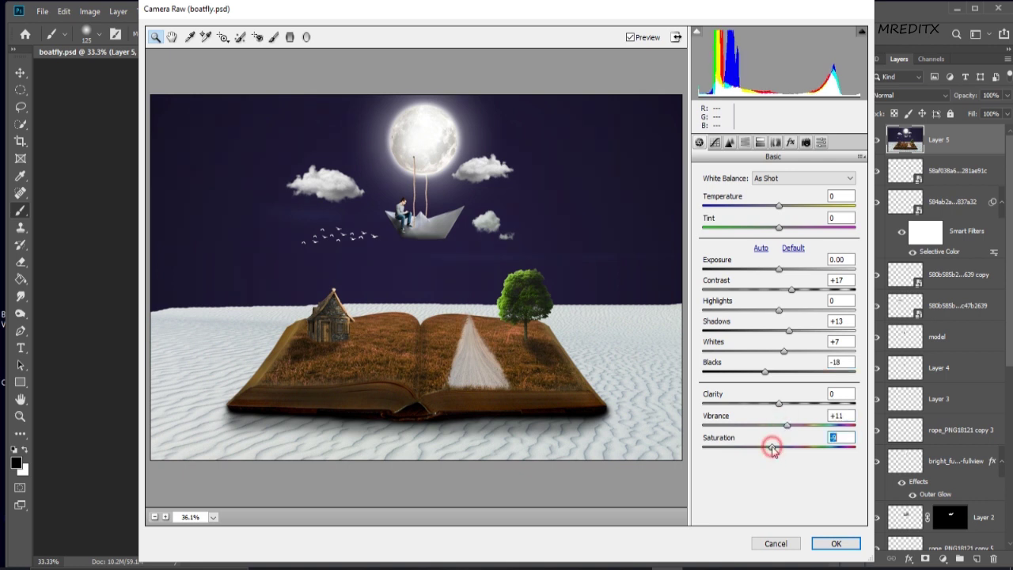
click(797, 426)
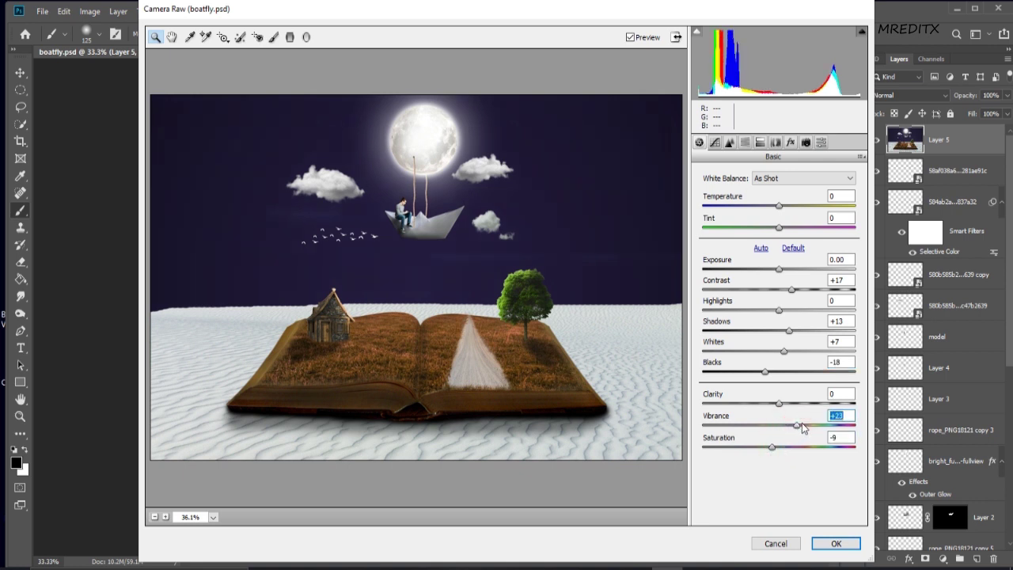
click(780, 448)
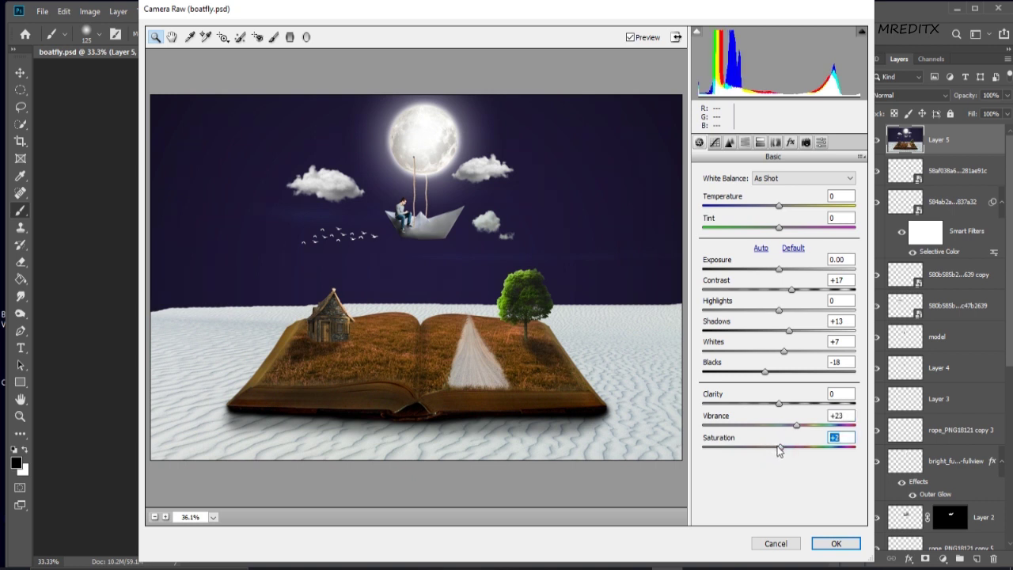
double_click(779, 448)
Step: In HSL, set Blues saturation to -51, keeping Aqua and Purples at 0
click(745, 142)
drag(769, 321, 791, 320)
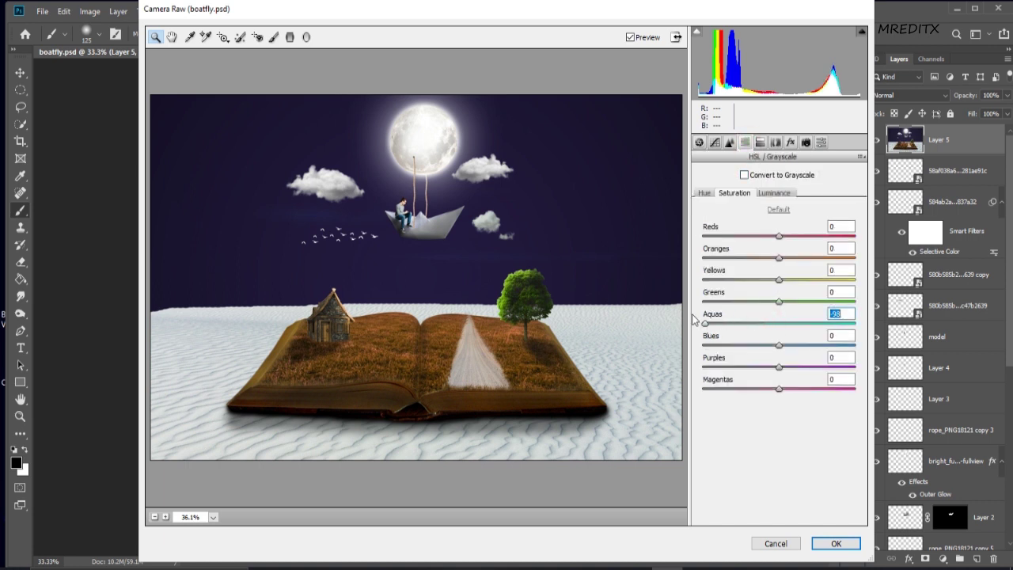
double_click(780, 322)
double_click(748, 346)
mouse_move(709, 340)
mouse_down()
mouse_move(744, 342)
mouse_move(740, 361)
mouse_up()
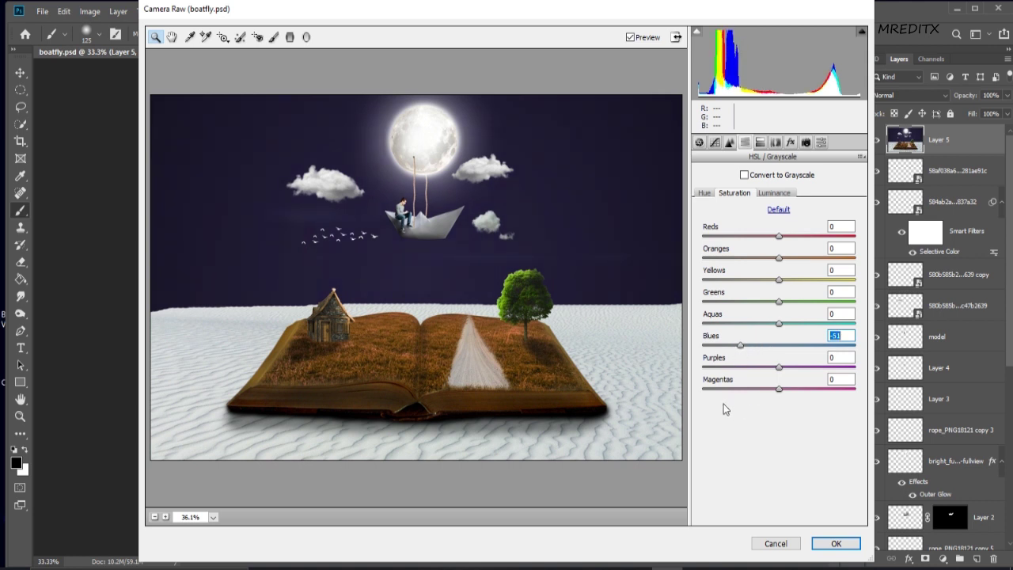
click(746, 361)
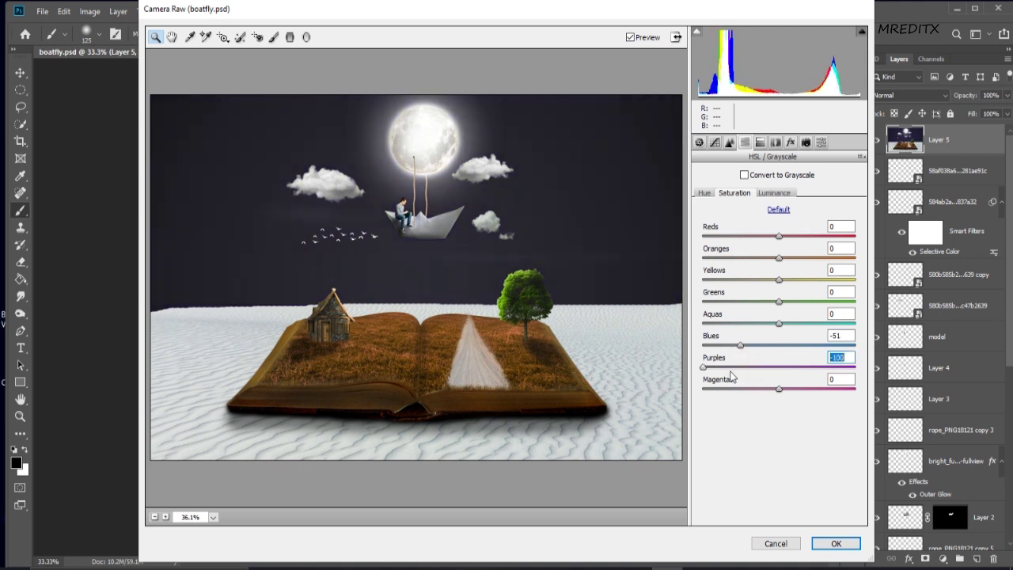
key(Tab)
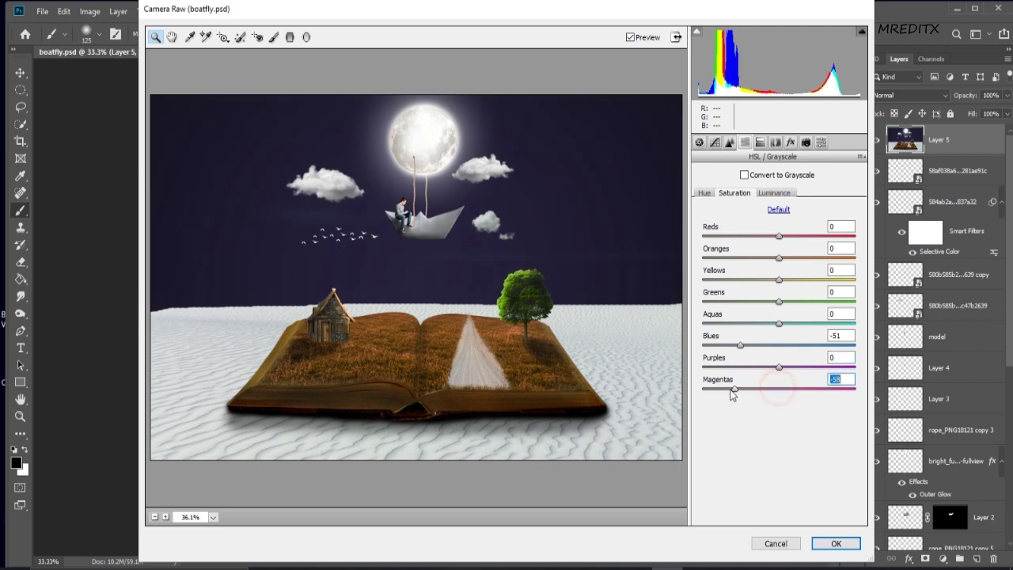
drag(780, 368, 781, 370)
text(0)
Step: Raise Tint to +18 in Basic and apply the Camera Raw grade
click(699, 144)
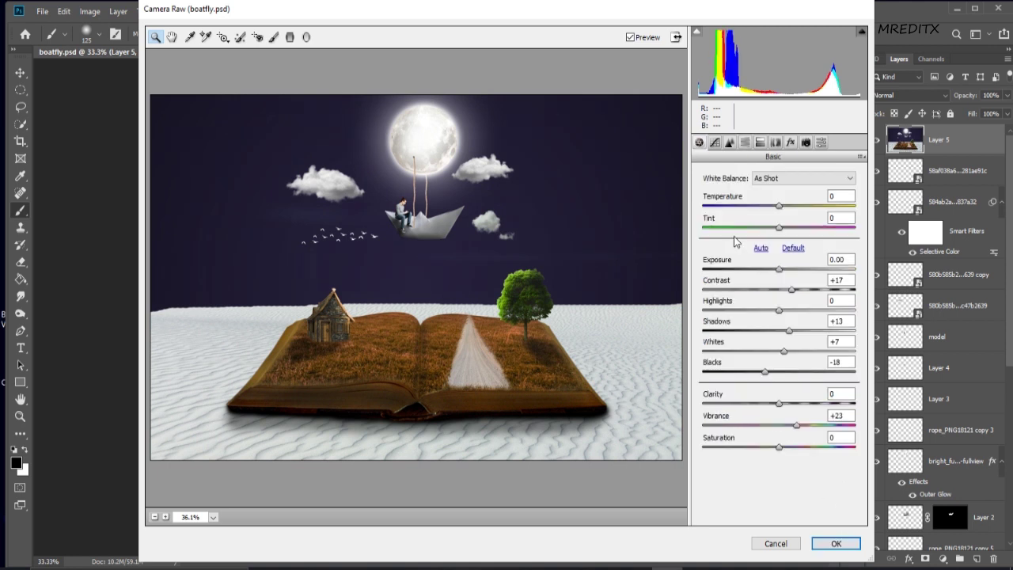
mouse_move(780, 231)
mouse_down()
mouse_move(806, 232)
mouse_move(792, 228)
mouse_move(785, 205)
mouse_up()
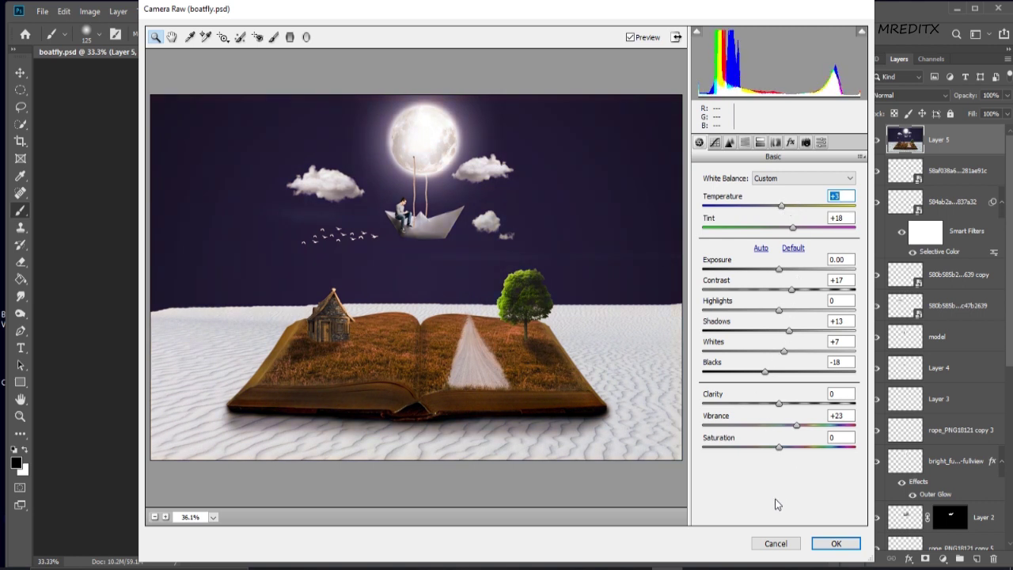
click(836, 543)
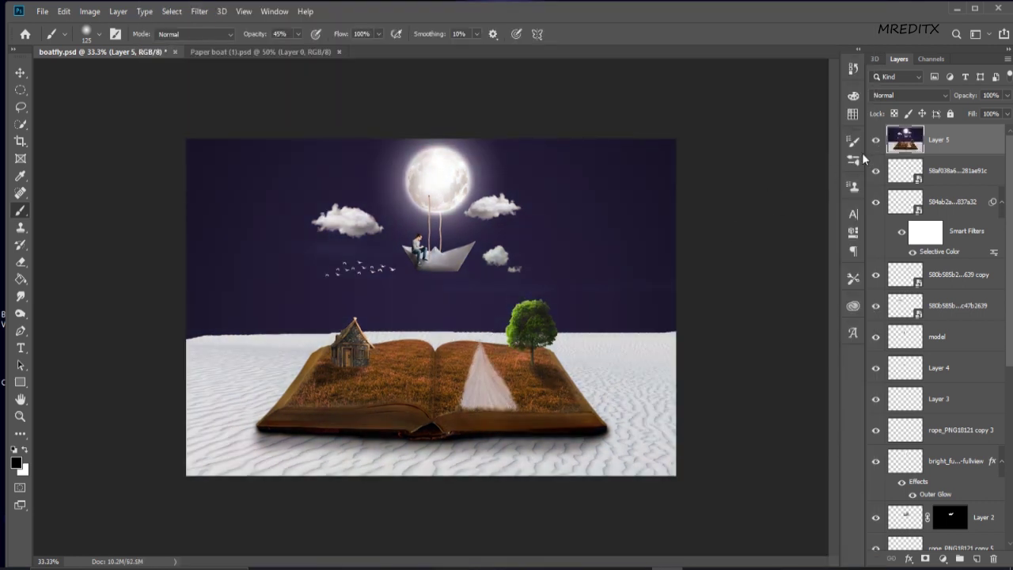